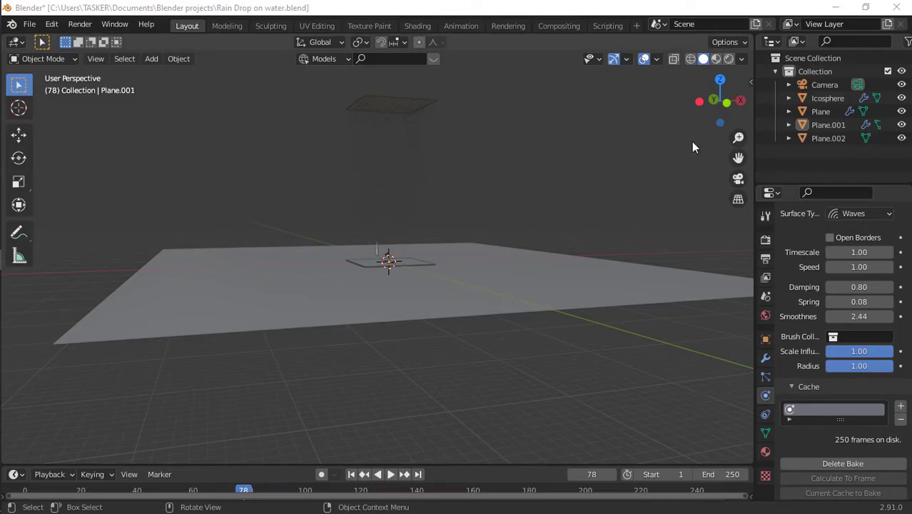
Step: Start a new General project without saving the changes to the rain drop file
{"action": "mouse_move", "coordinate": [712, 101]}
{"action": "left_mouse_down"}
{"action": "mouse_move", "coordinate": [720, 142]}
{"action": "mouse_move", "coordinate": [715, 96]}
{"action": "left_mouse_up"}
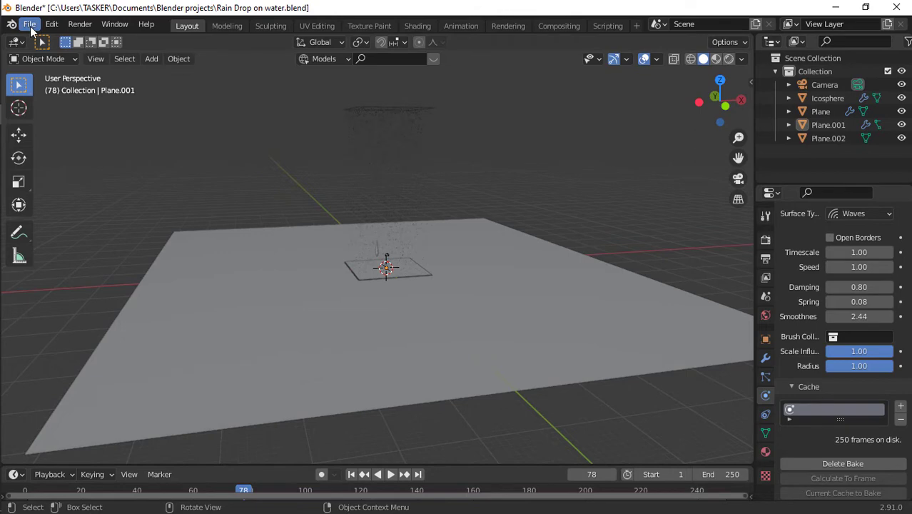
{"action": "left_click", "coordinate": [30, 28]}
{"action": "mouse_move", "coordinate": [65, 40]}
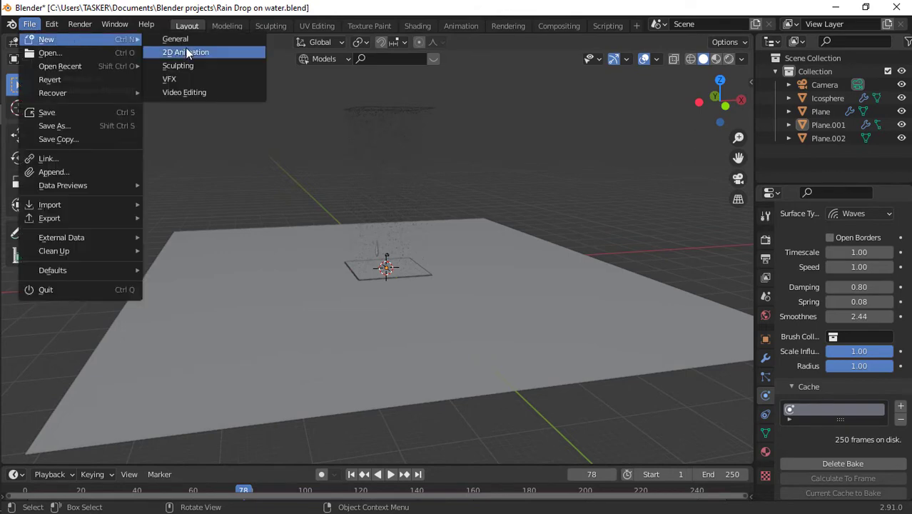
{"action": "left_click", "coordinate": [185, 39]}
{"action": "left_click", "coordinate": [476, 284]}
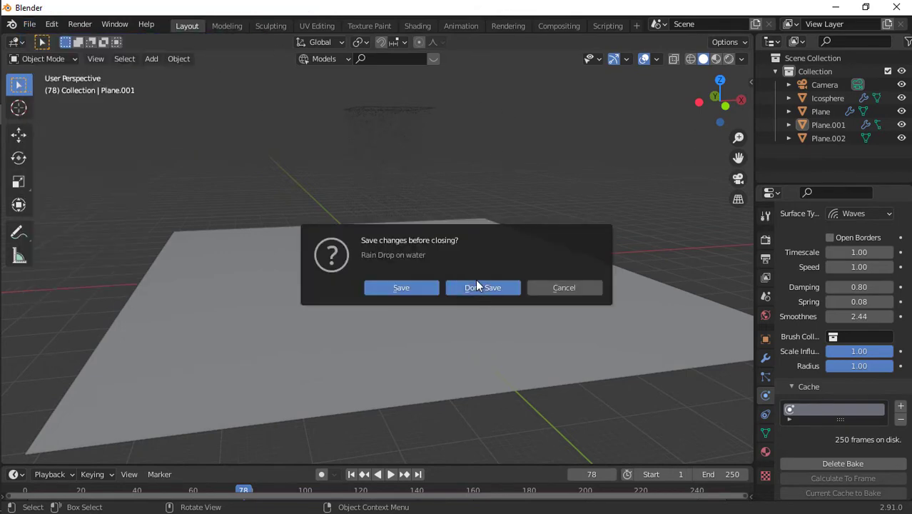
Step: Delete the default cube from the scene, keeping the camera and light
{"action": "scroll", "coordinate": [540, 208], "scroll_direction": "down", "scroll_amount": 10}
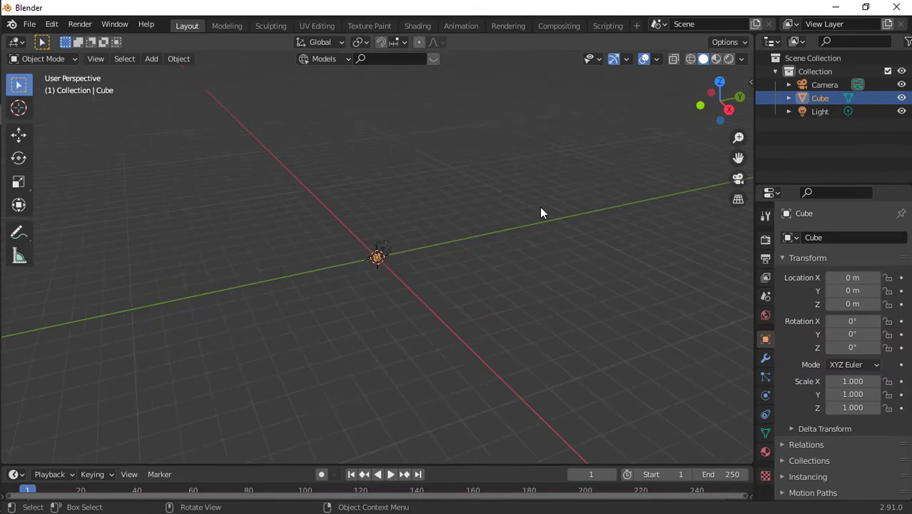
{"action": "scroll", "coordinate": [540, 208], "scroll_direction": "up", "scroll_amount": 12}
{"action": "scroll", "coordinate": [540, 208], "scroll_direction": "down", "scroll_amount": 3}
{"action": "scroll", "coordinate": [540, 213], "scroll_direction": "up", "scroll_amount": 1}
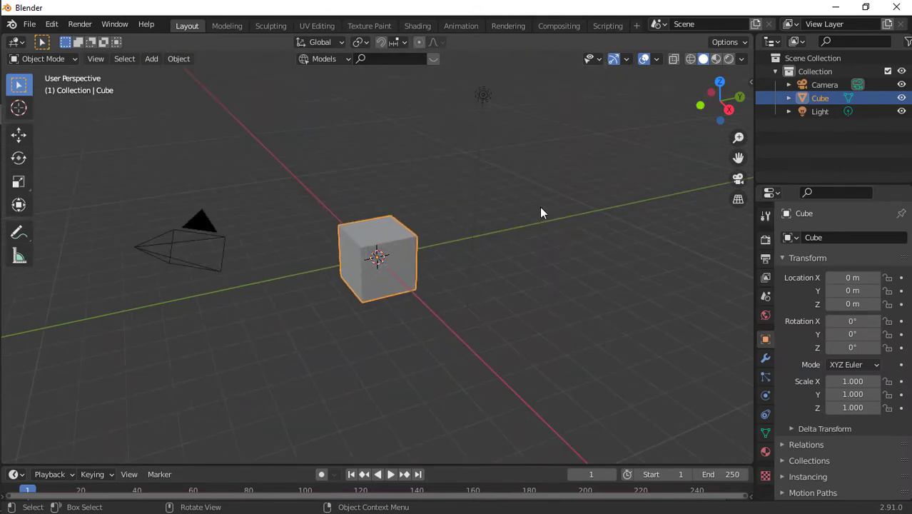
{"action": "key", "text": "Delete"}
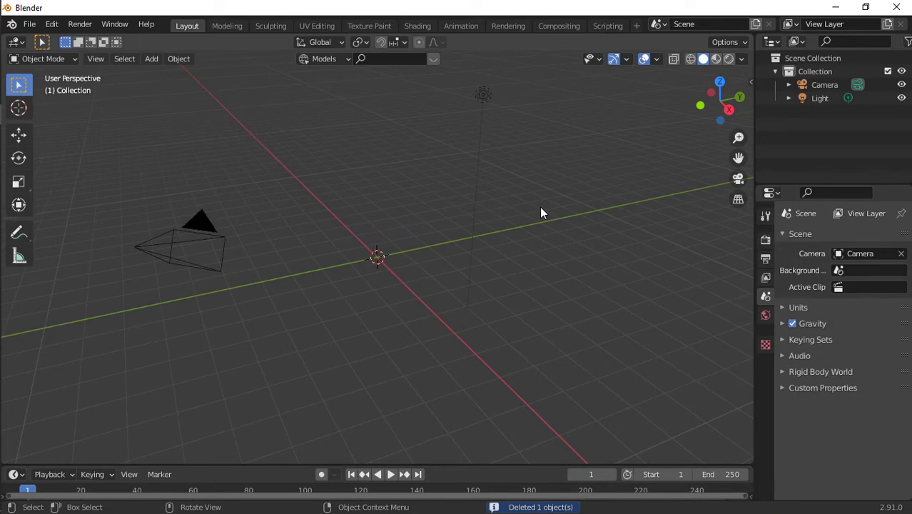
{"action": "key", "text": "x"}
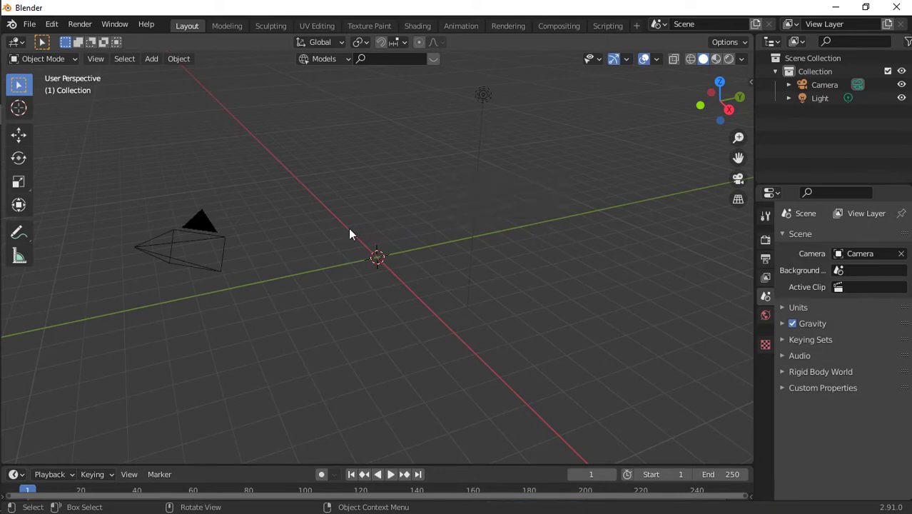
Step: Add a mesh plane at the scene origin
{"action": "key", "text": "shift+a"}
{"action": "mouse_move", "coordinate": [350, 234]}
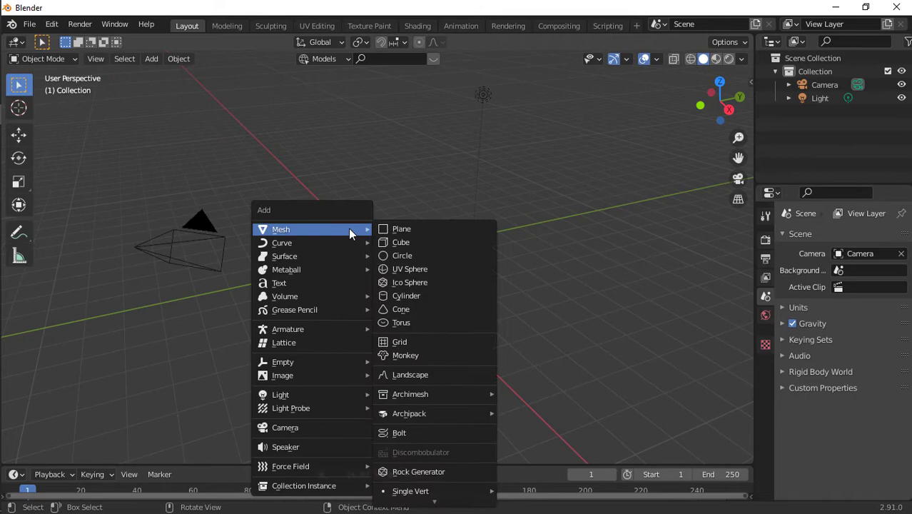
{"action": "left_click", "coordinate": [397, 229]}
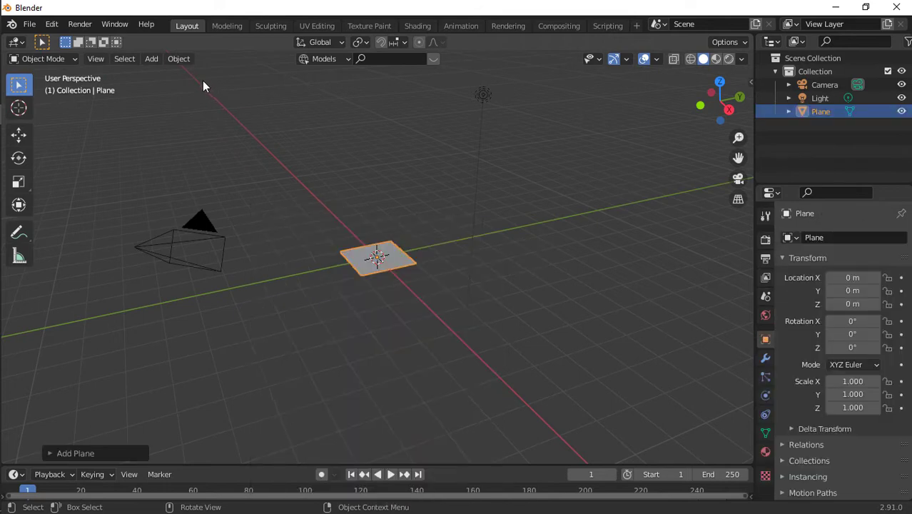
{"action": "left_click", "coordinate": [182, 63]}
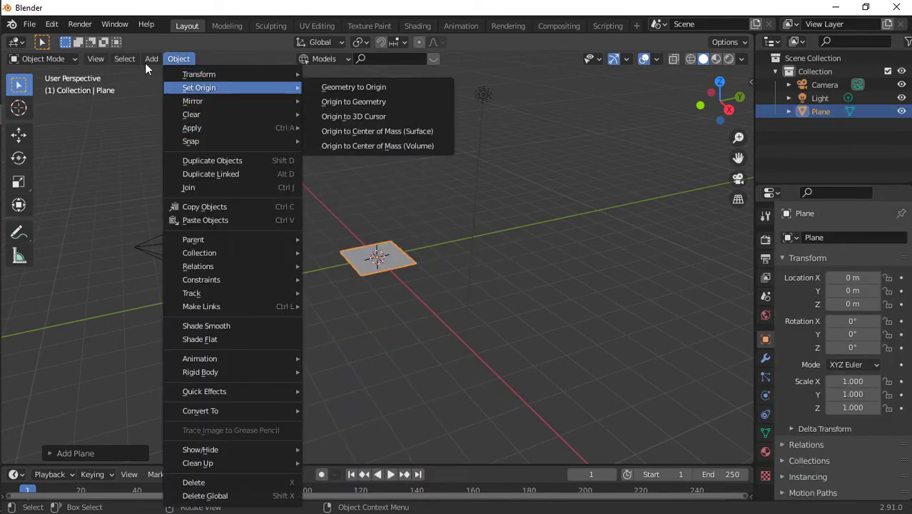
{"action": "left_click", "coordinate": [147, 63]}
{"action": "left_click", "coordinate": [146, 63]}
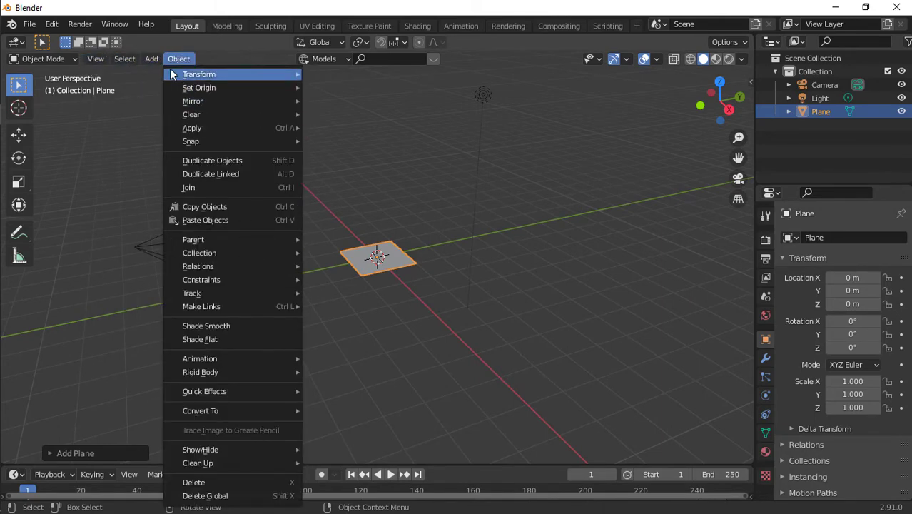
{"action": "mouse_move", "coordinate": [155, 58]}
{"action": "mouse_move", "coordinate": [168, 74]}
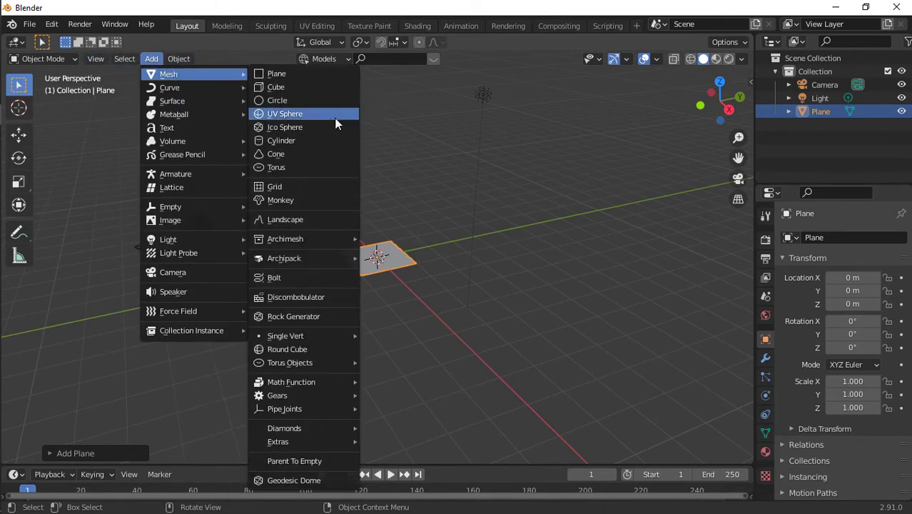
{"action": "left_click", "coordinate": [292, 80]}
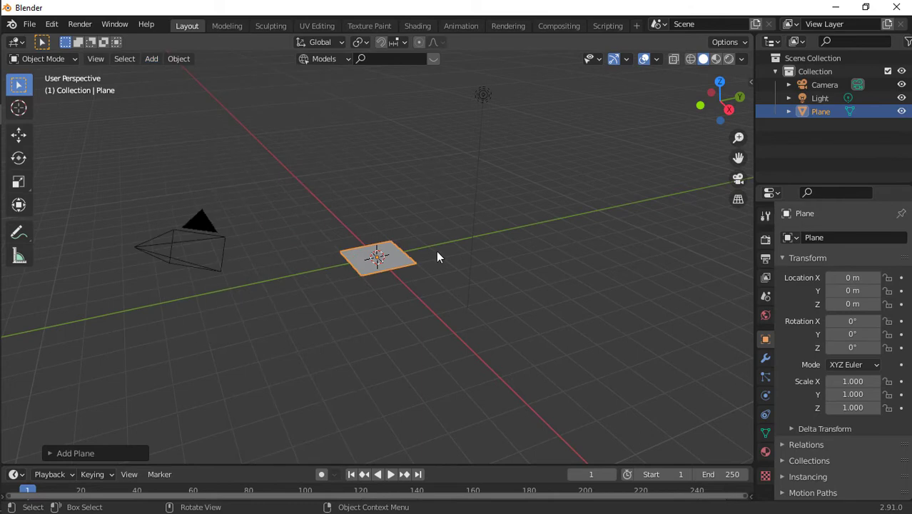
Step: Enable Dynamic Paint physics on the plane with the Canvas type and add the canvas
{"action": "left_click", "coordinate": [769, 374]}
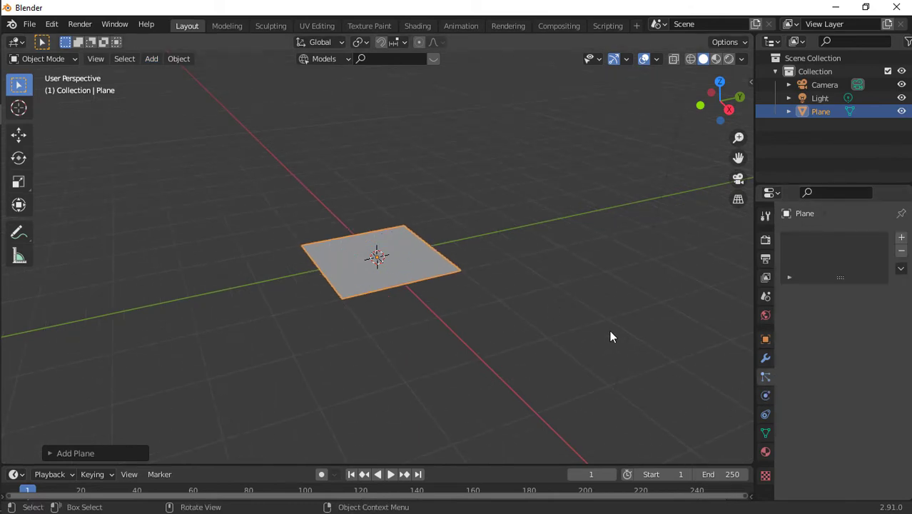
{"action": "left_click", "coordinate": [766, 397]}
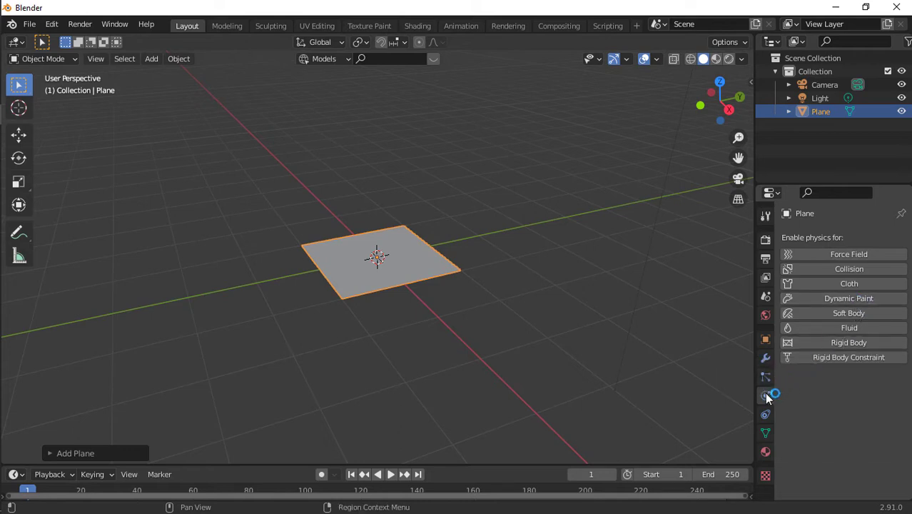
{"action": "left_click", "coordinate": [862, 300]}
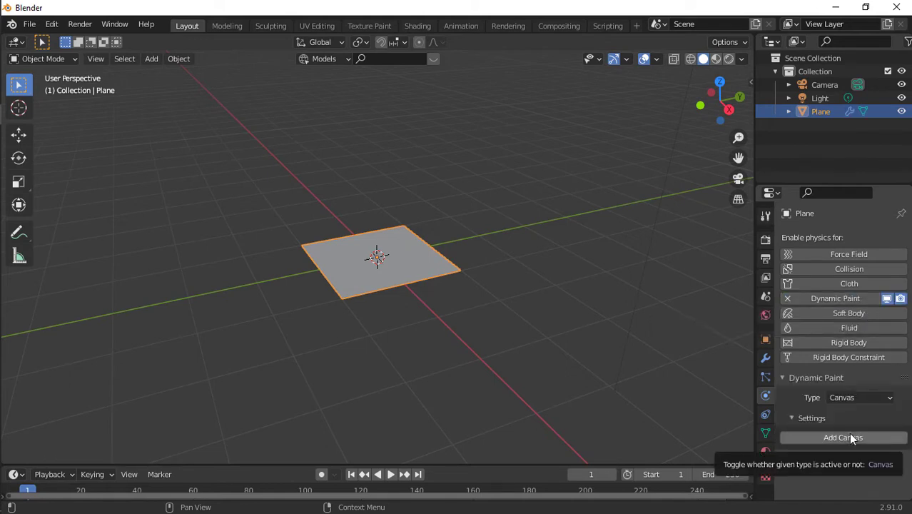
{"action": "left_click", "coordinate": [852, 398]}
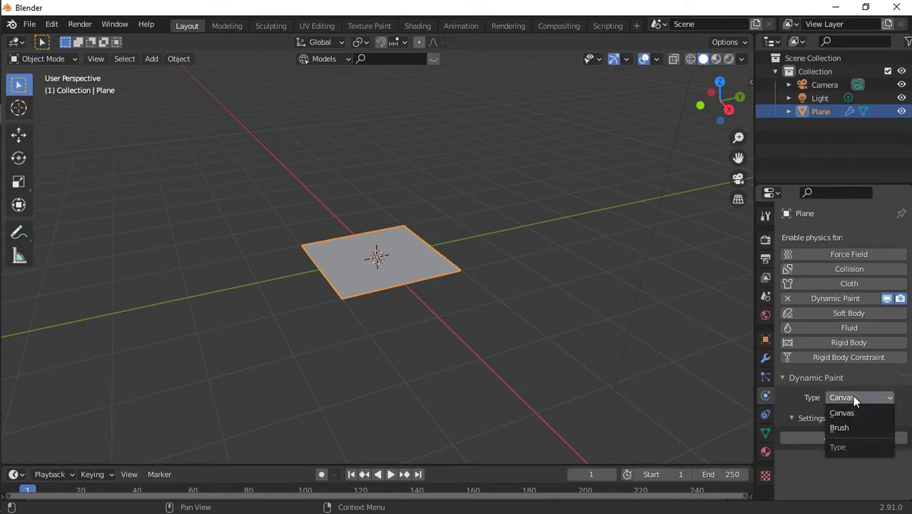
{"action": "left_click", "coordinate": [852, 407]}
{"action": "left_click", "coordinate": [848, 437]}
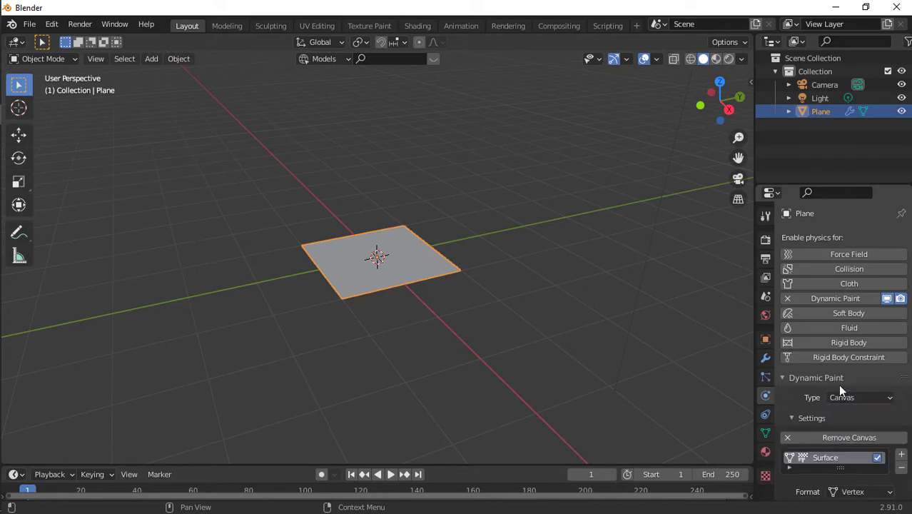
Step: Set the surface type of the plane's Dynamic Paint canvas to Waves
{"action": "scroll", "coordinate": [838, 384], "scroll_direction": "down", "scroll_amount": 7}
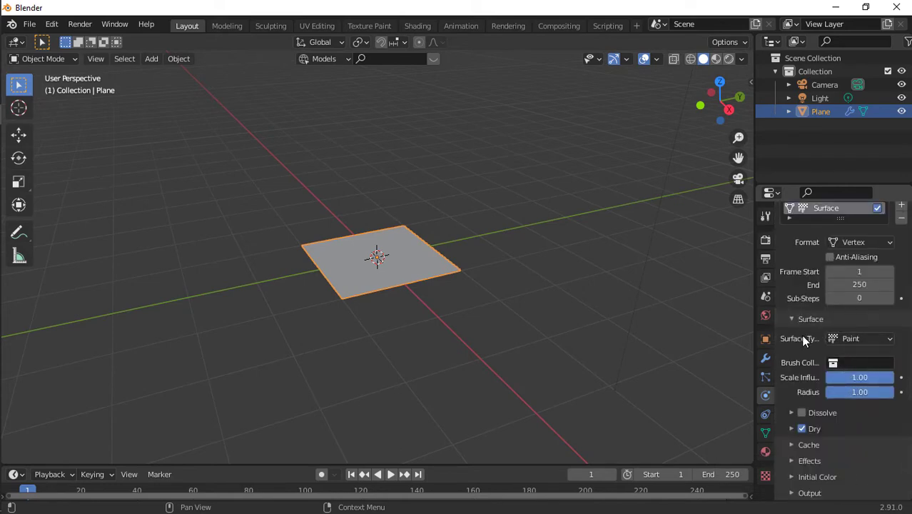
{"action": "left_click", "coordinate": [880, 341]}
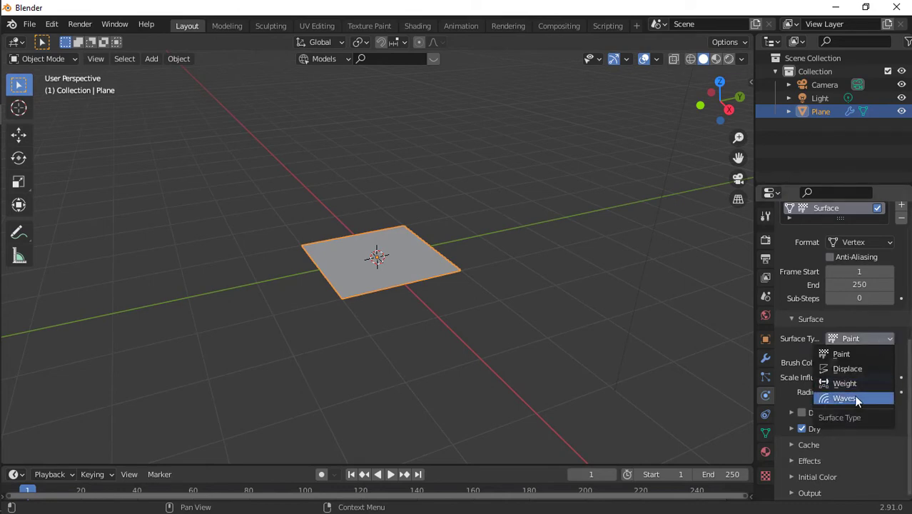
{"action": "left_click", "coordinate": [831, 353]}
{"action": "left_click", "coordinate": [860, 341]}
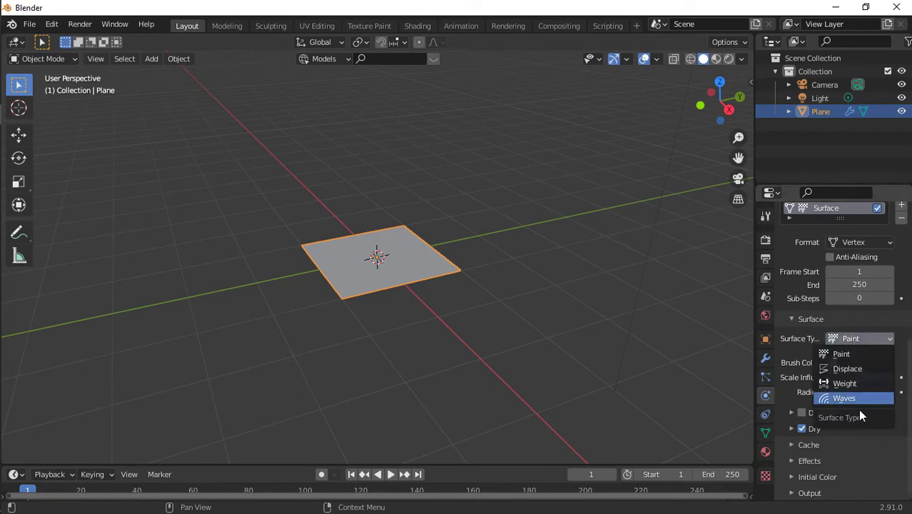
{"action": "left_click", "coordinate": [856, 398]}
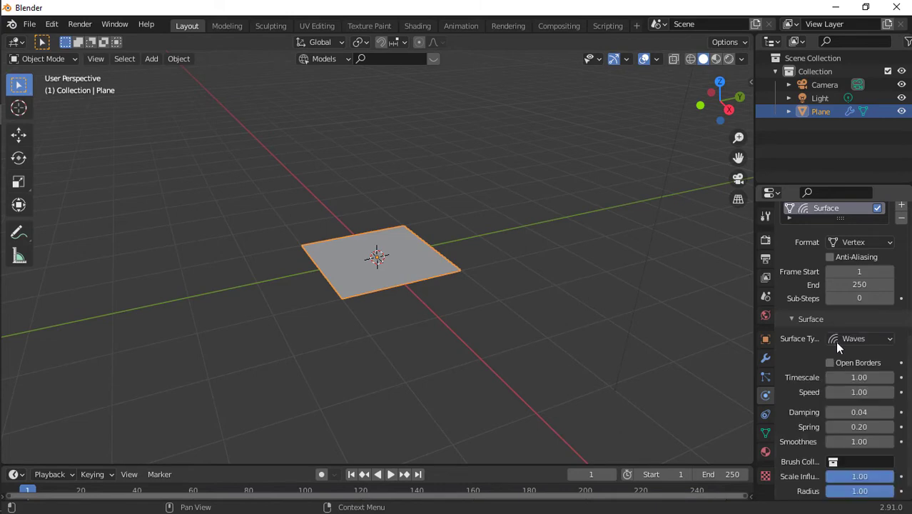
{"action": "scroll", "coordinate": [819, 432], "scroll_direction": "down", "scroll_amount": 1}
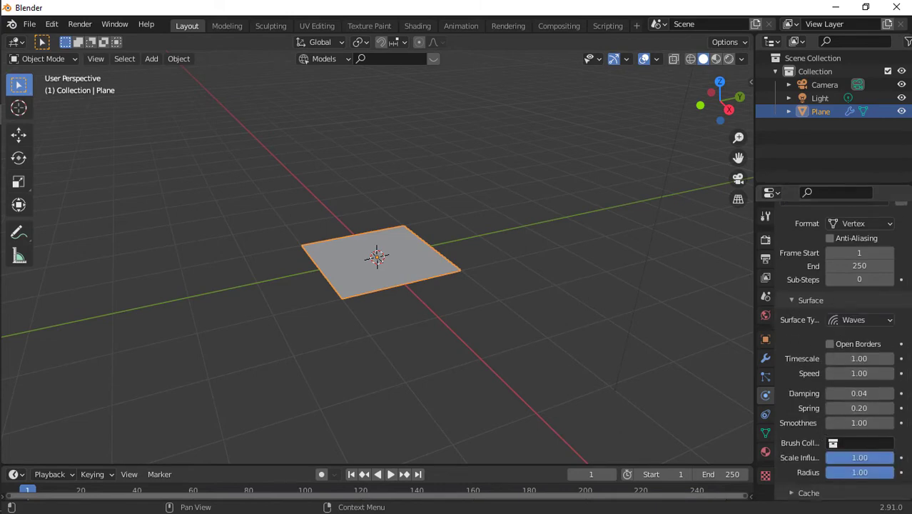
{"action": "scroll", "coordinate": [814, 307], "scroll_direction": "up", "scroll_amount": 8}
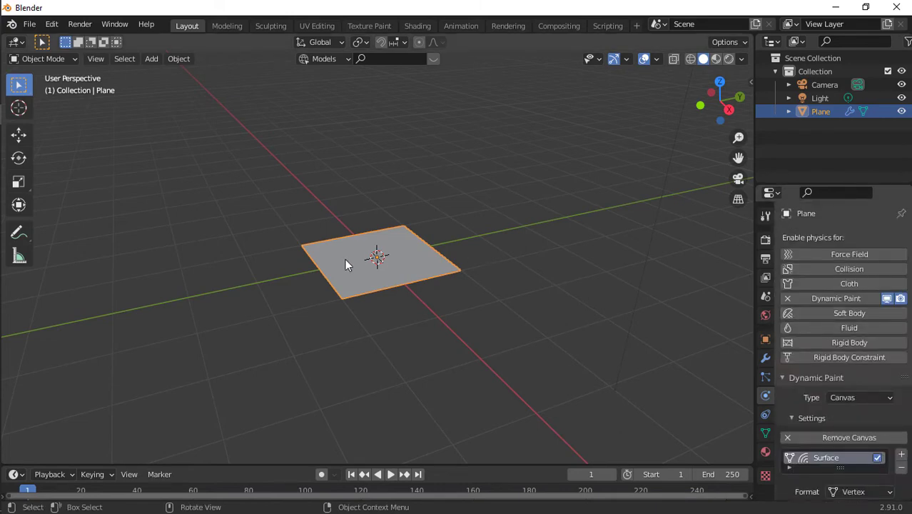
{"action": "key", "text": "shift+d"}
{"action": "key", "text": "z"}
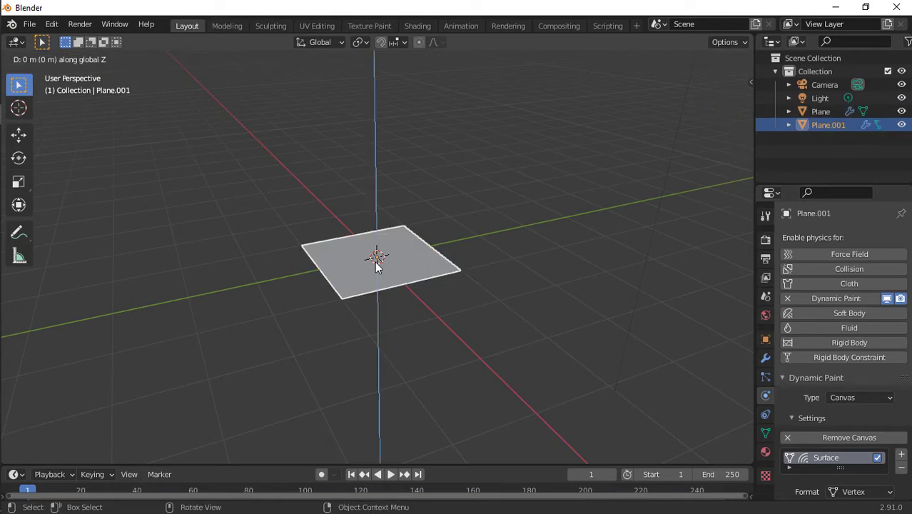
{"action": "left_click", "coordinate": [346, 65]}
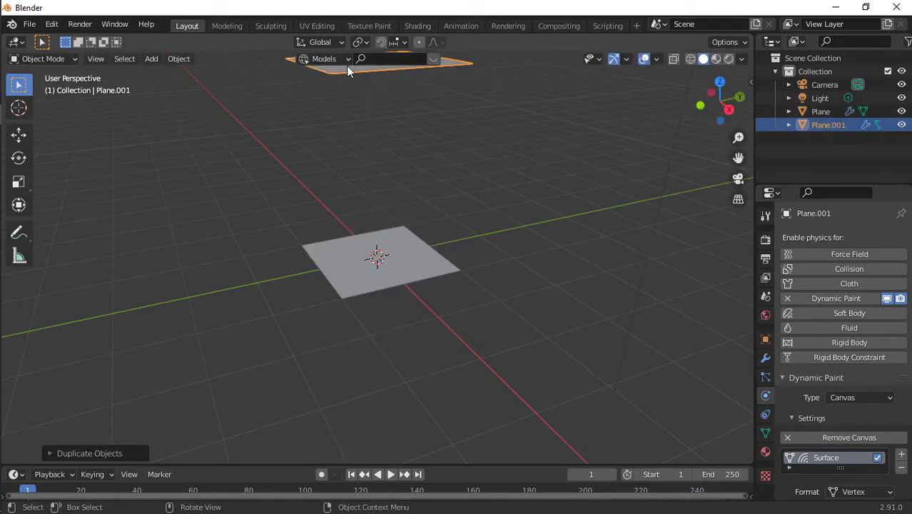
{"action": "left_click_drag", "start_coordinate": [738, 137], "coordinate": [738, 163]}
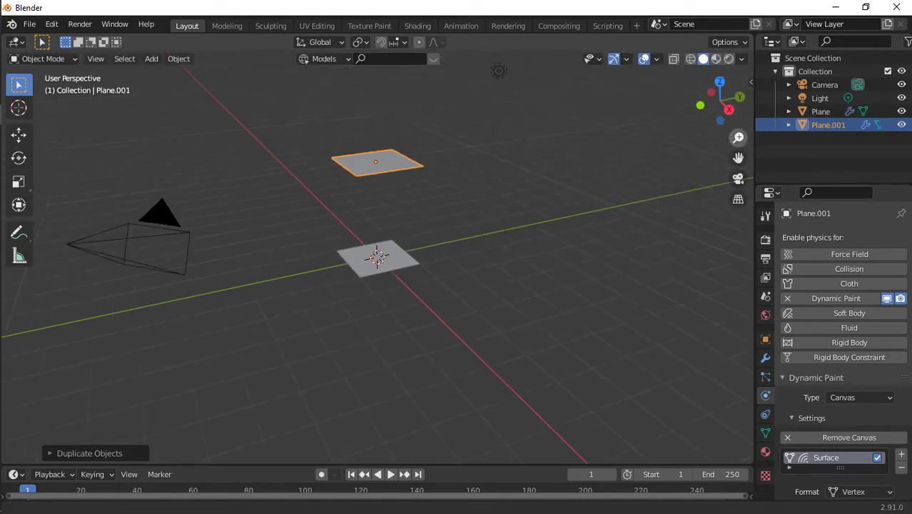
{"action": "key", "text": "g"}
{"action": "key", "text": "z"}
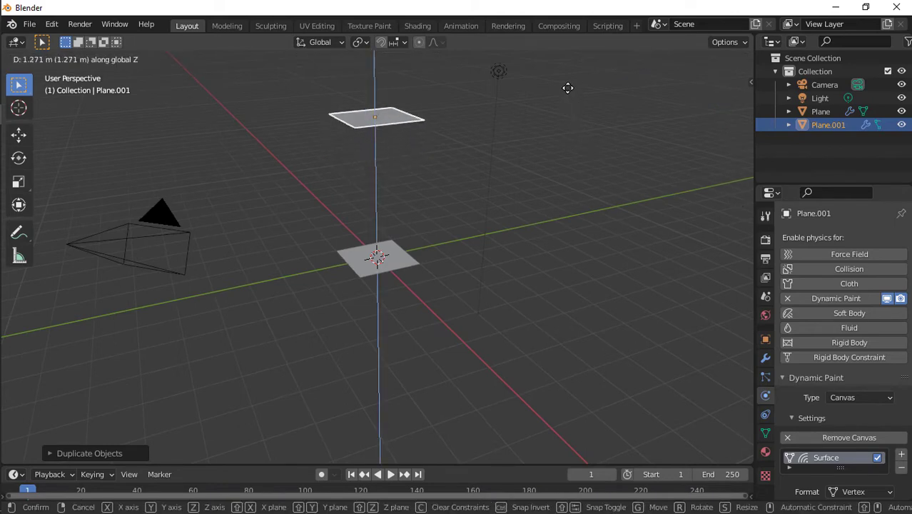
{"action": "left_click", "coordinate": [626, 73]}
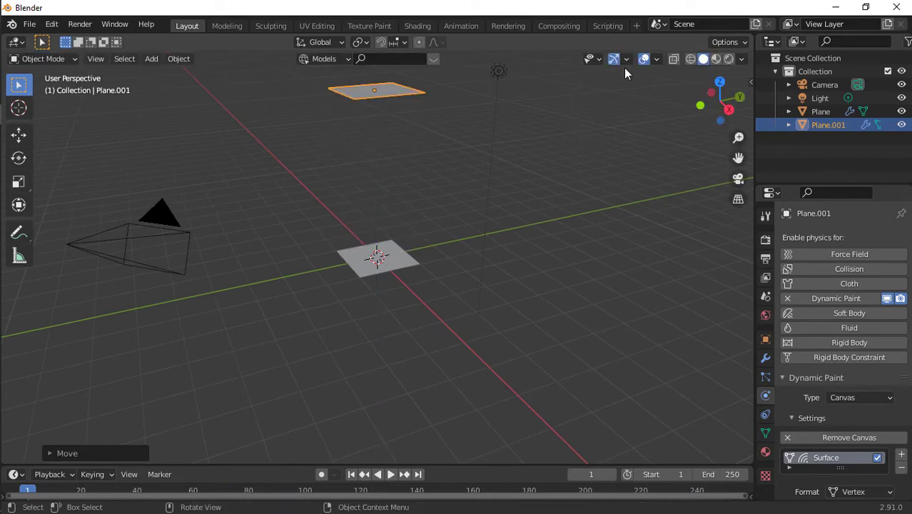
{"action": "left_click", "coordinate": [857, 397]}
{"action": "left_click", "coordinate": [842, 409]}
{"action": "left_click", "coordinate": [177, 59]}
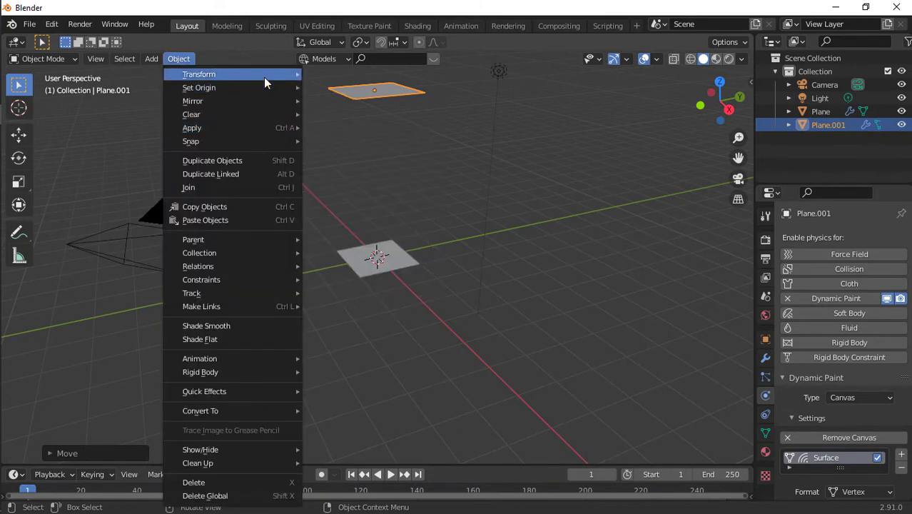
{"action": "mouse_move", "coordinate": [236, 141]}
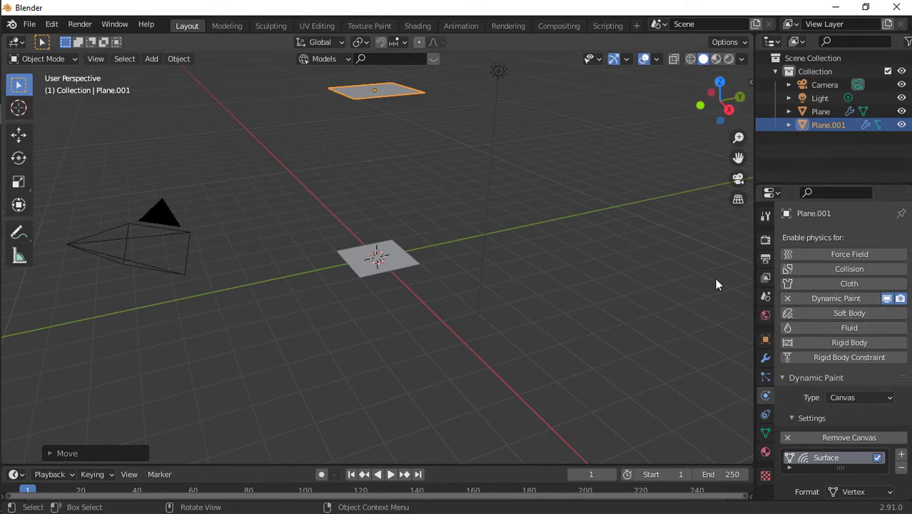
{"action": "key", "text": "Delete"}
Step: Duplicate the canvas plane and place the copy straight above it along the Z axis
{"action": "left_click", "coordinate": [384, 274]}
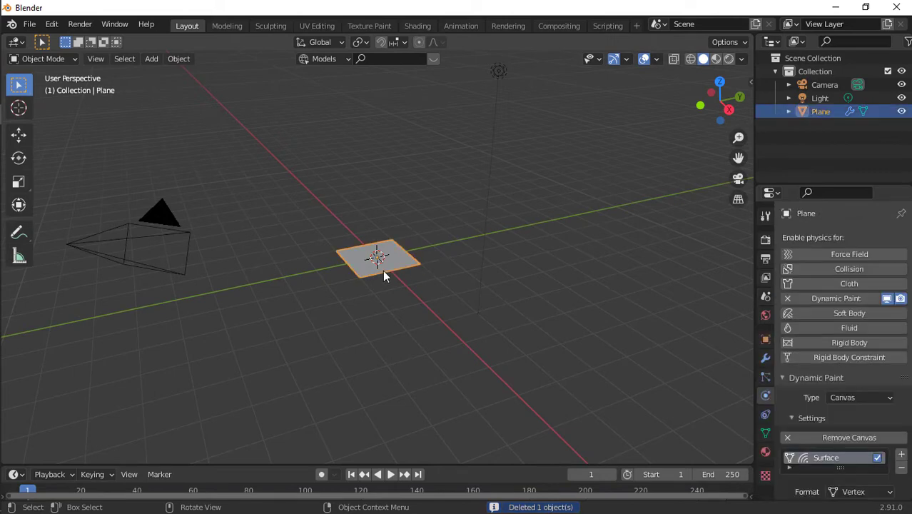
{"action": "key", "text": "shift+d"}
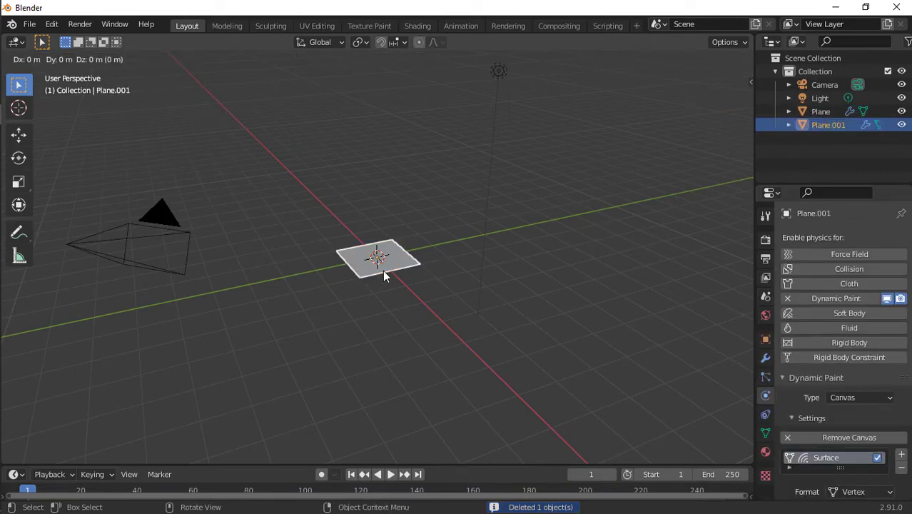
{"action": "key", "text": "z"}
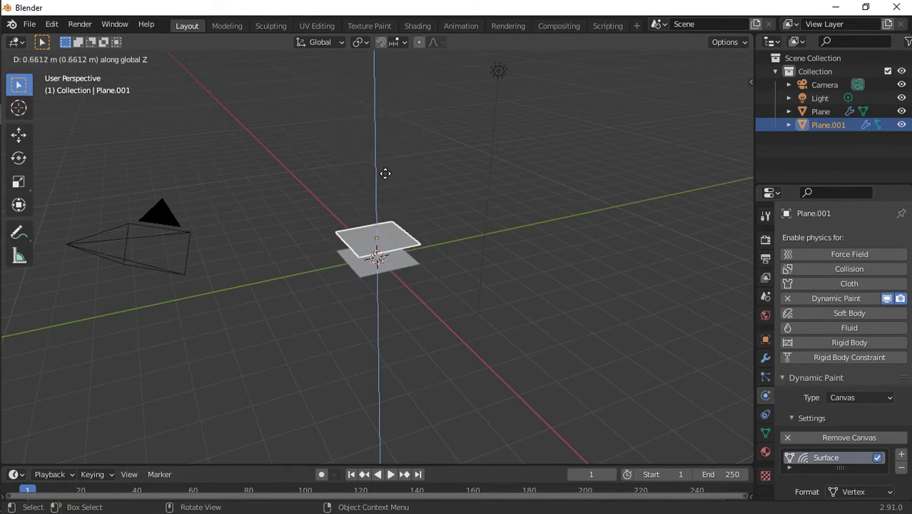
{"action": "left_click", "coordinate": [385, 178]}
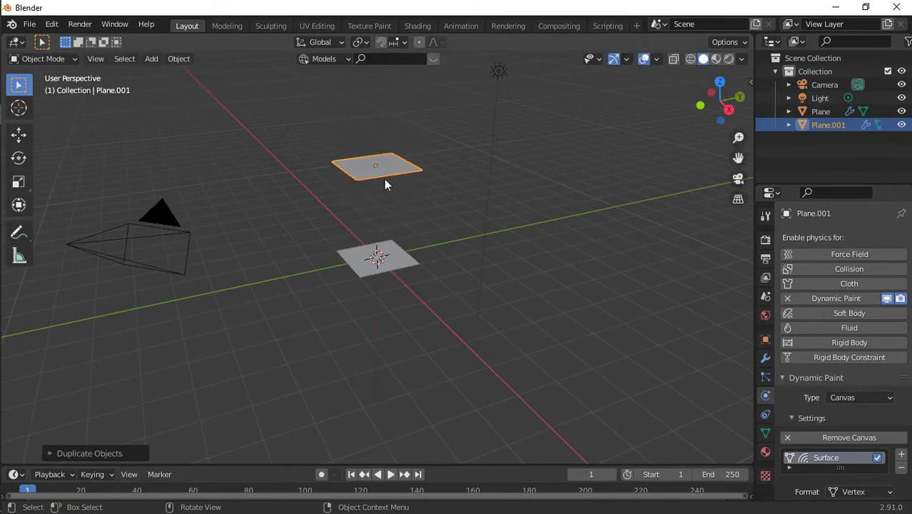
Step: Move the upper plane further up along the Z axis, widening its gap above the canvas plane
{"action": "key", "text": "g"}
{"action": "key", "text": "z"}
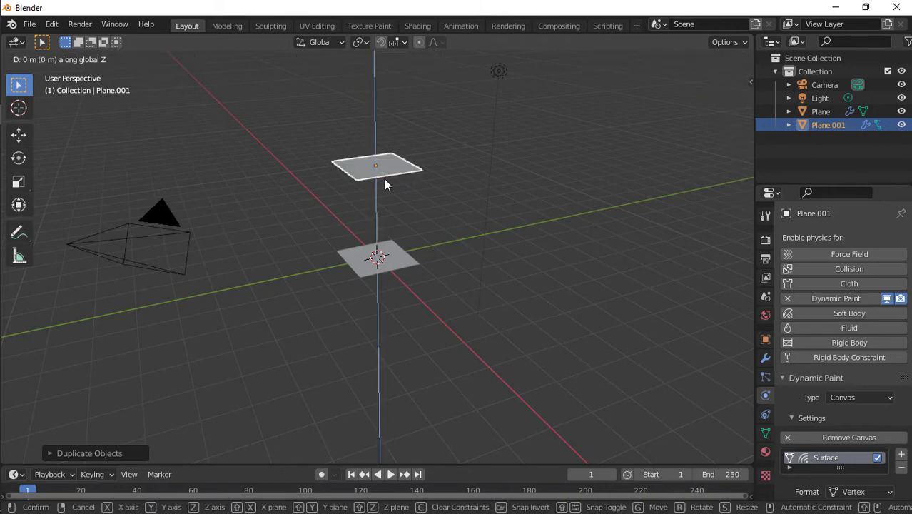
{"action": "left_click", "coordinate": [385, 115]}
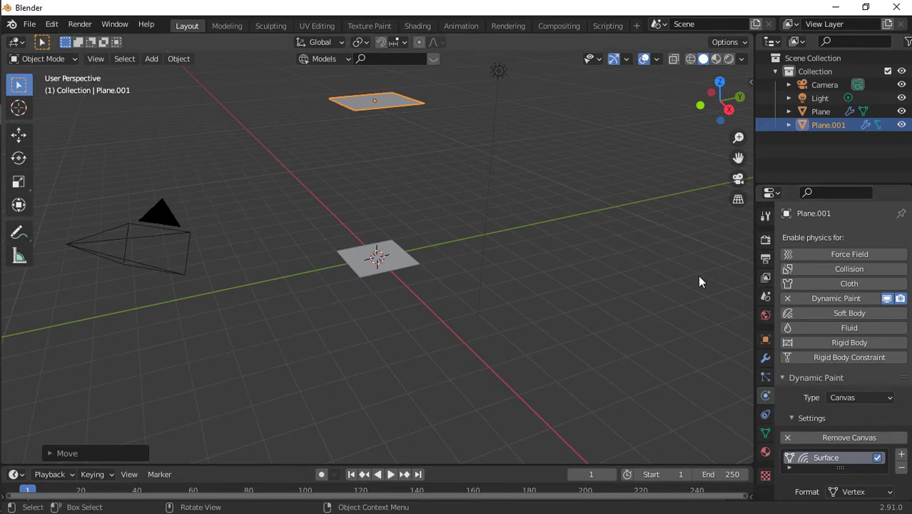
Step: Change the upper plane's Dynamic Paint type to Brush and add the brush
{"action": "left_click", "coordinate": [729, 109]}
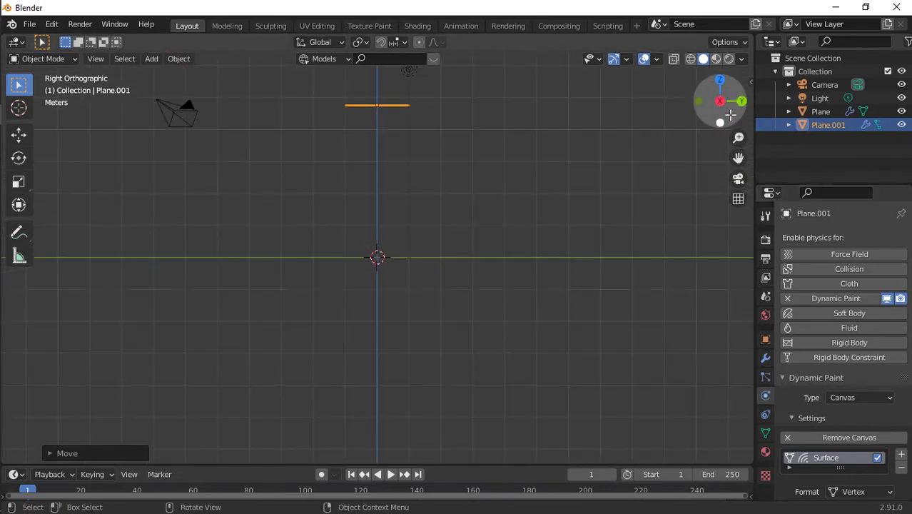
{"action": "left_click", "coordinate": [721, 121]}
{"action": "left_click_drag", "start_coordinate": [715, 99], "coordinate": [662, 290]}
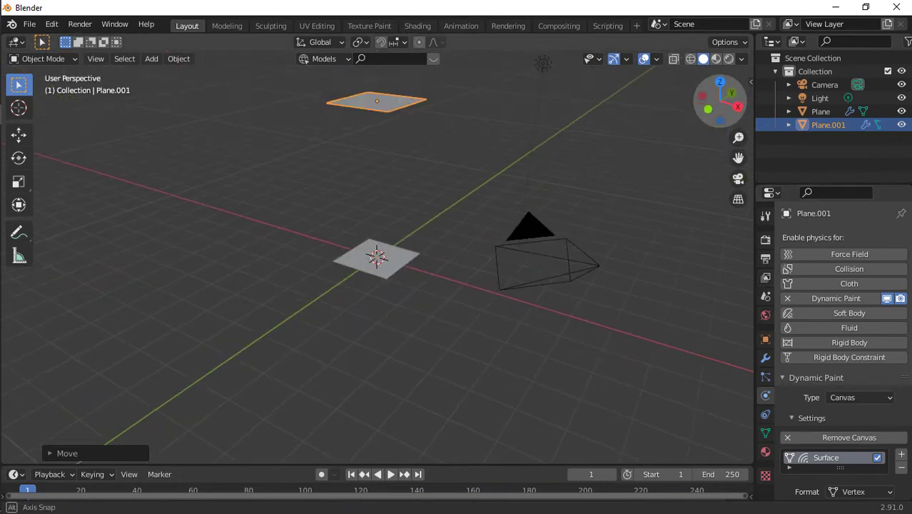
{"action": "scroll", "coordinate": [855, 473], "scroll_direction": "down", "scroll_amount": 5}
{"action": "scroll", "coordinate": [855, 471], "scroll_direction": "up", "scroll_amount": 5}
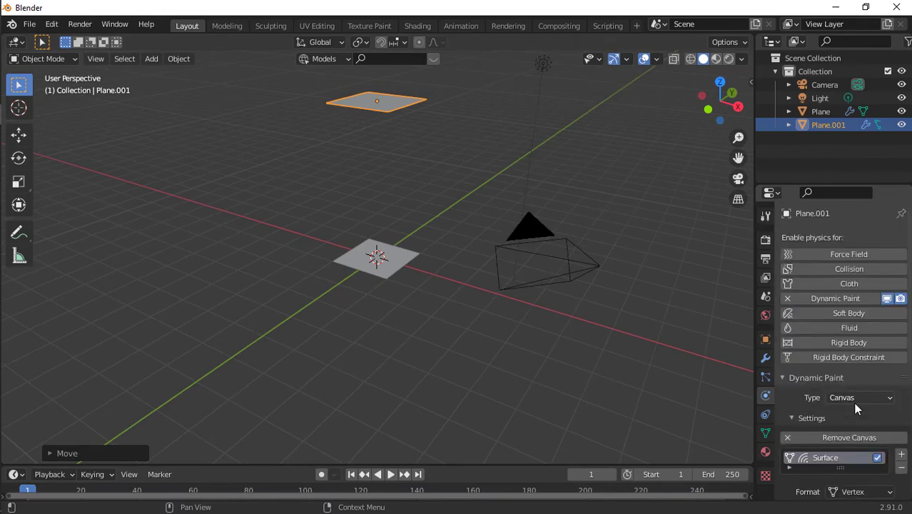
{"action": "left_click", "coordinate": [849, 400]}
{"action": "left_click", "coordinate": [847, 423]}
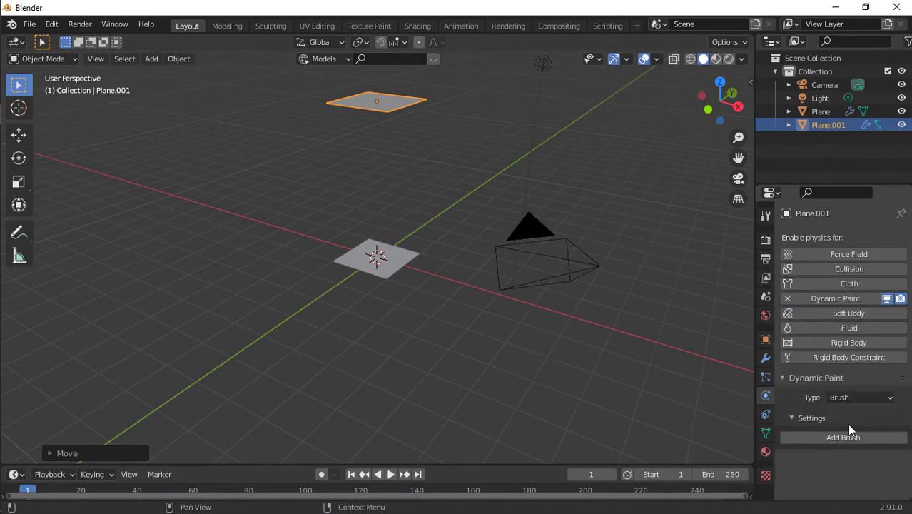
{"action": "left_click", "coordinate": [847, 435]}
Step: Set the brush's paint source to Particle System
{"action": "scroll", "coordinate": [848, 435], "scroll_direction": "down", "scroll_amount": 3}
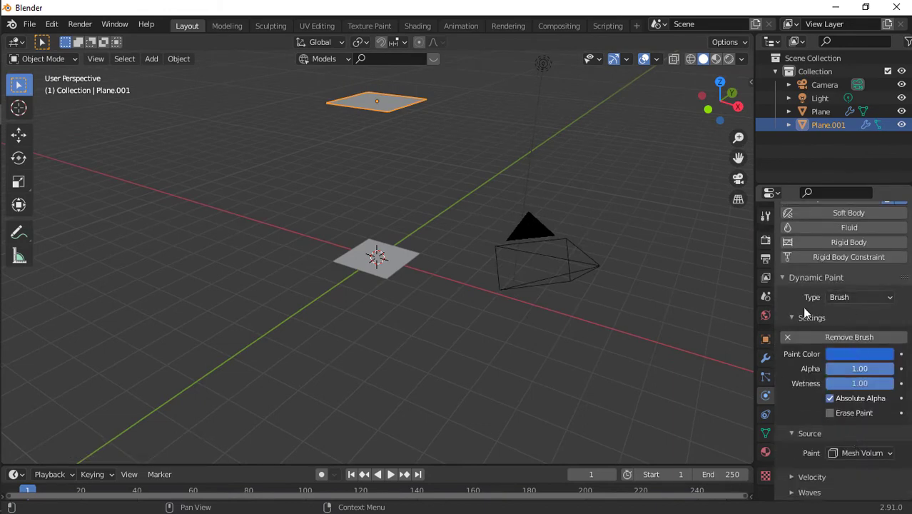
{"action": "left_click", "coordinate": [867, 453]}
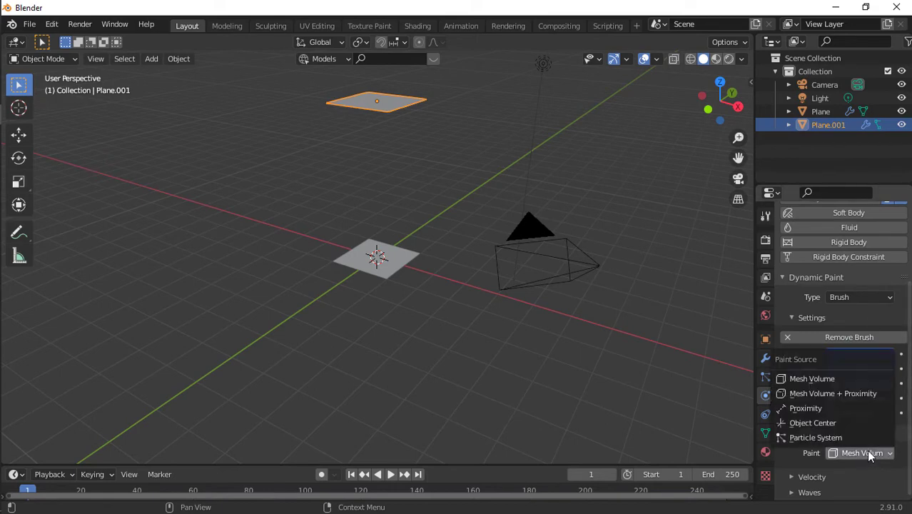
{"action": "left_click", "coordinate": [813, 455]}
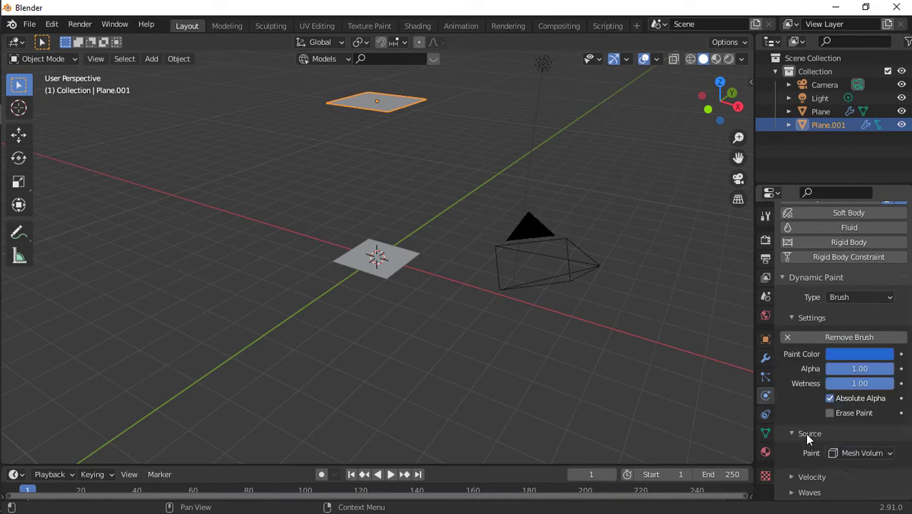
{"action": "left_click", "coordinate": [859, 454]}
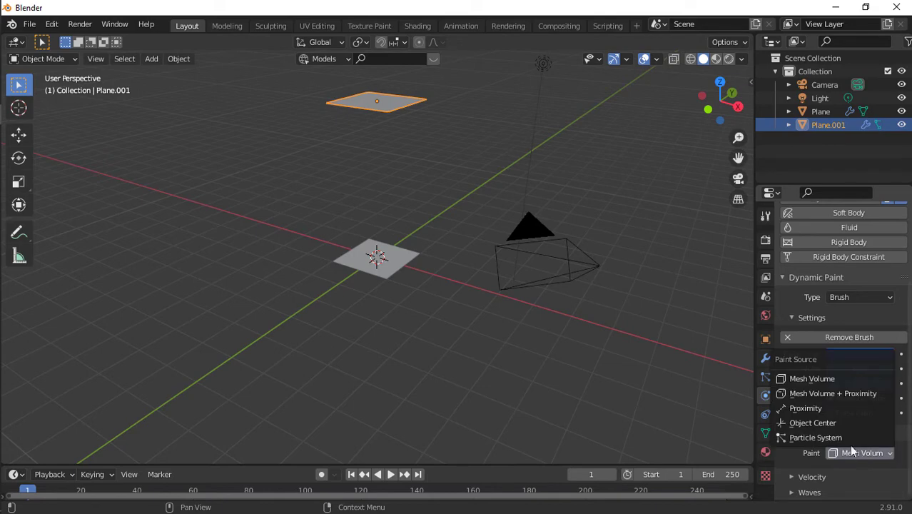
{"action": "left_click", "coordinate": [840, 438]}
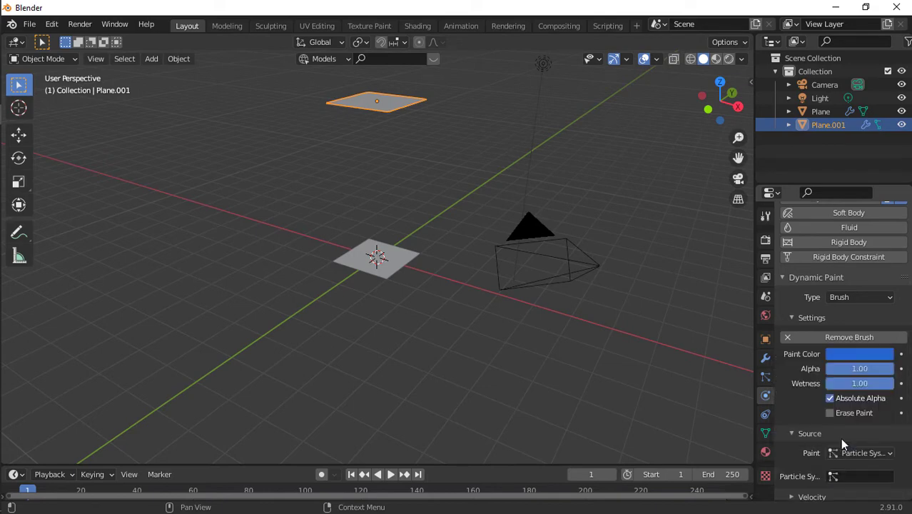
{"action": "left_click", "coordinate": [846, 478]}
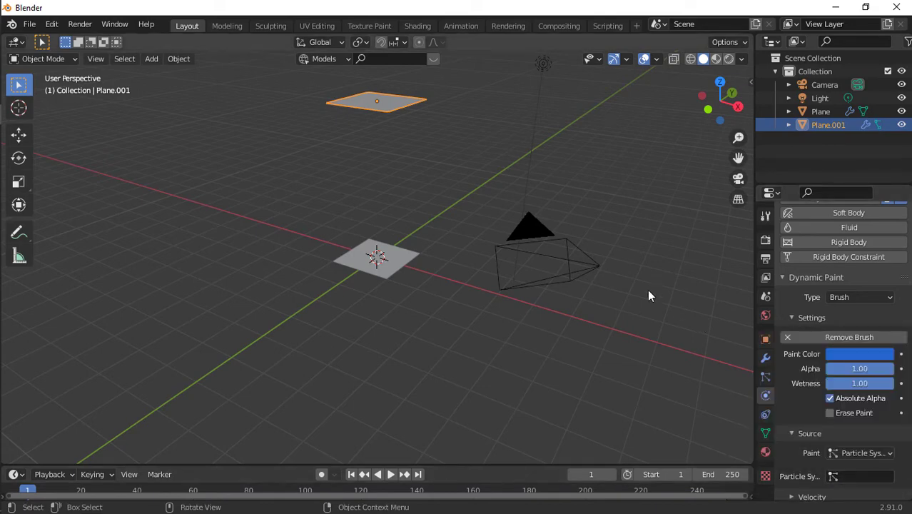
Step: Add an ico sphere mesh at the scene origin and show it in the right orthographic view
{"action": "key", "text": "shift+a"}
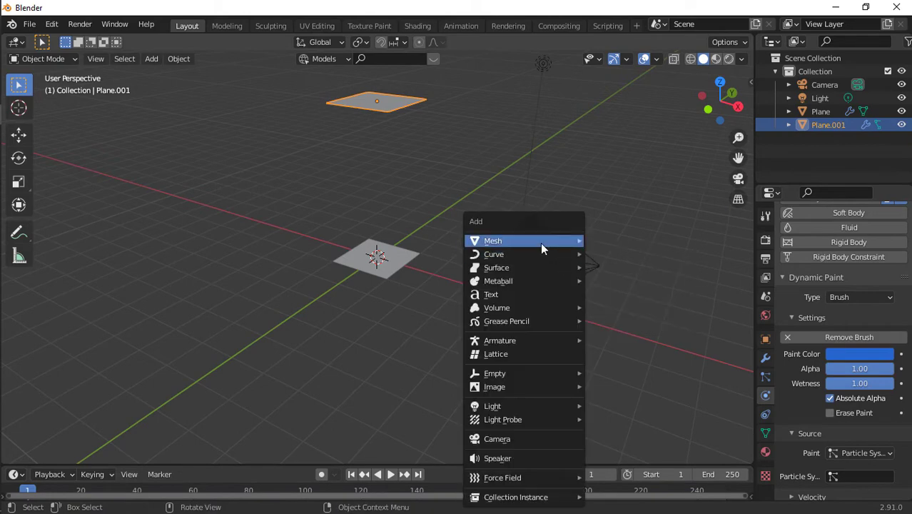
{"action": "mouse_move", "coordinate": [541, 242]}
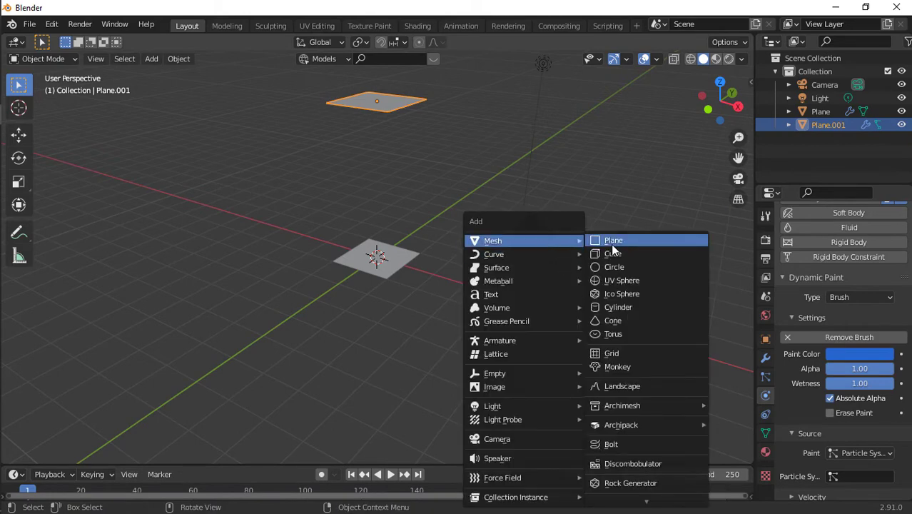
{"action": "left_click", "coordinate": [624, 293]}
{"action": "left_click", "coordinate": [738, 106]}
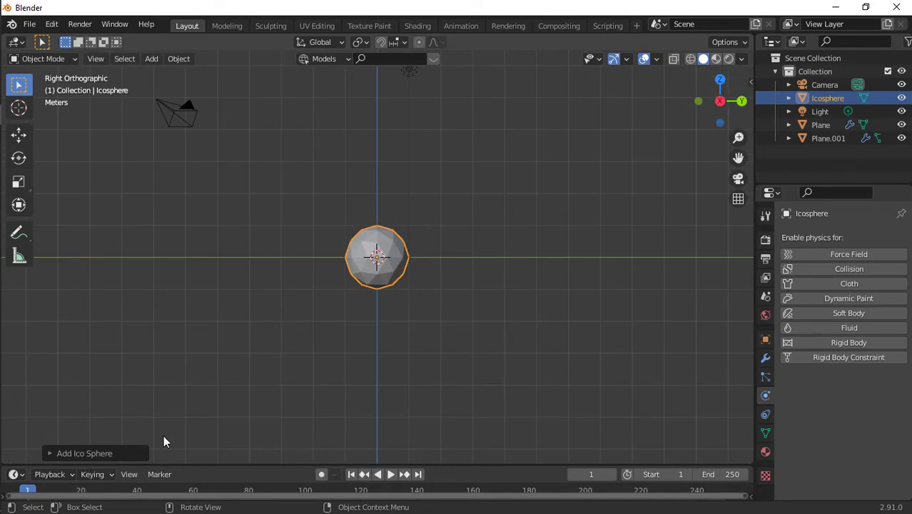
{"action": "left_click", "coordinate": [151, 59]}
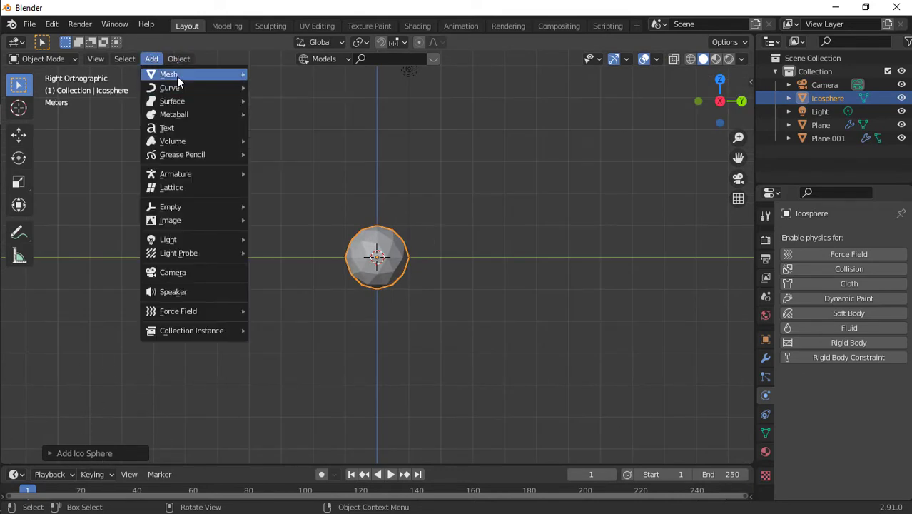
{"action": "mouse_move", "coordinate": [184, 77]}
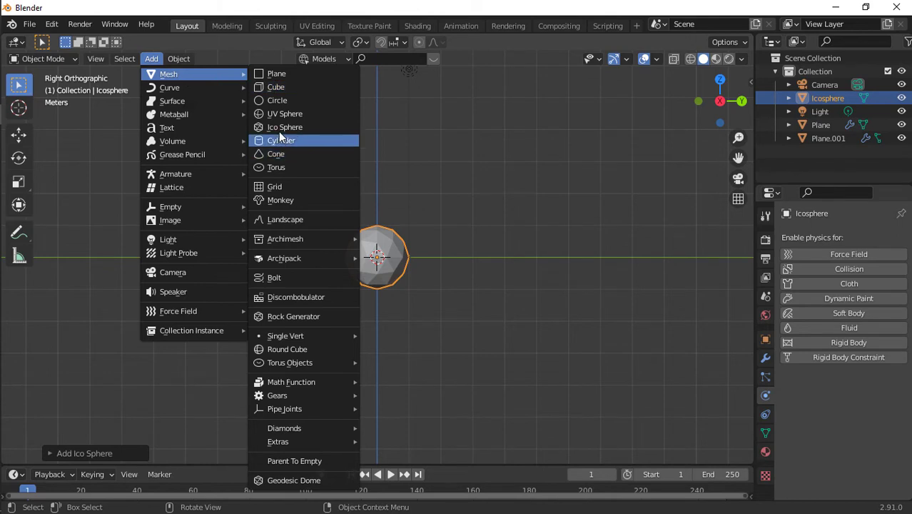
Step: Turn on proportional editing in Object Mode with the Sharp falloff
{"action": "left_click", "coordinate": [435, 43]}
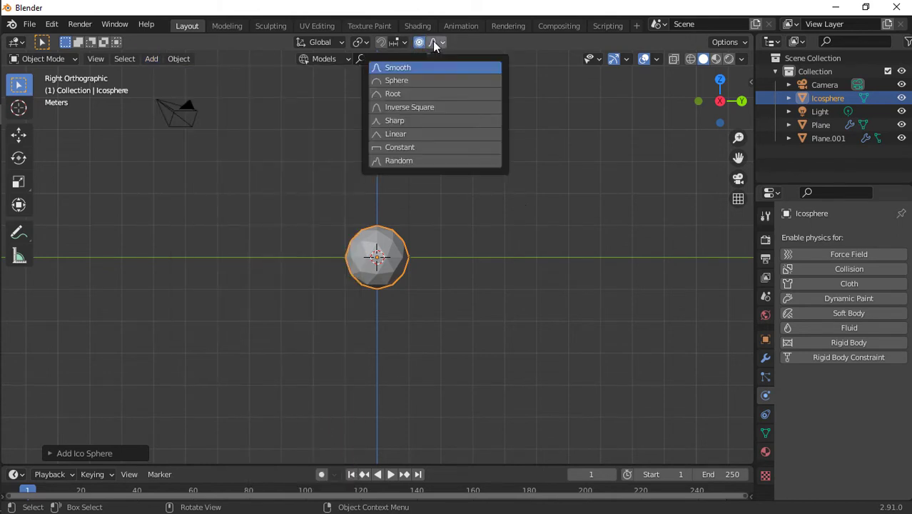
{"action": "left_click", "coordinate": [408, 119]}
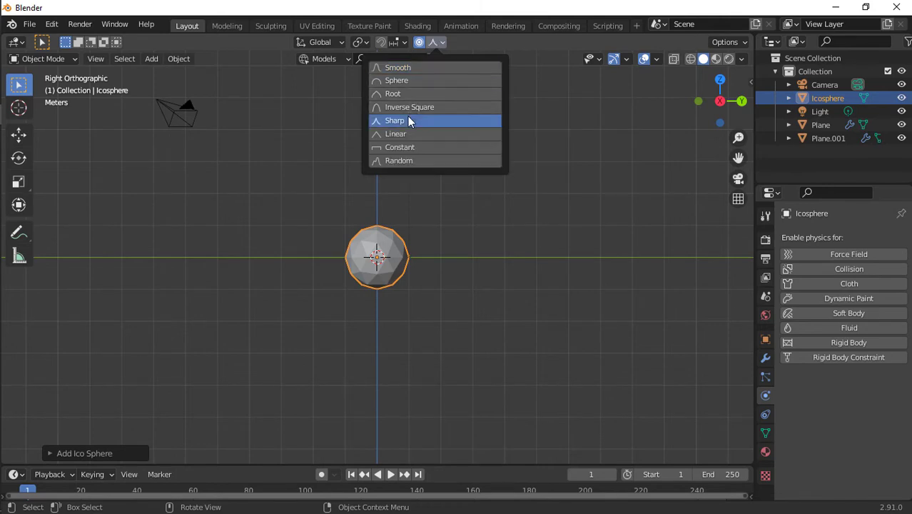
{"action": "left_click", "coordinate": [322, 162]}
Step: Enter Edit Mode on the ico sphere and select only its topmost vertex
{"action": "key", "text": "Tab"}
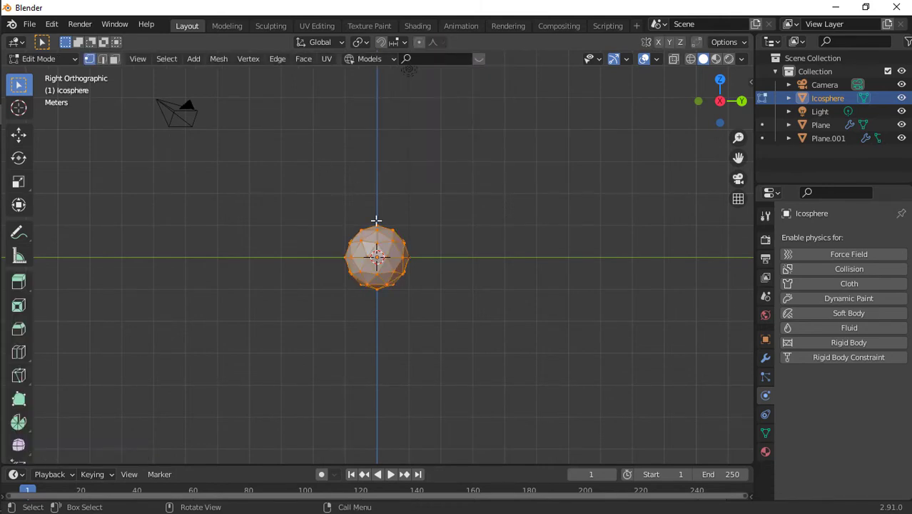
{"action": "key", "text": "Tab"}
{"action": "key", "text": "Tab"}
{"action": "key", "text": "Tab"}
{"action": "key", "text": "Tab"}
{"action": "key", "text": "Tab"}
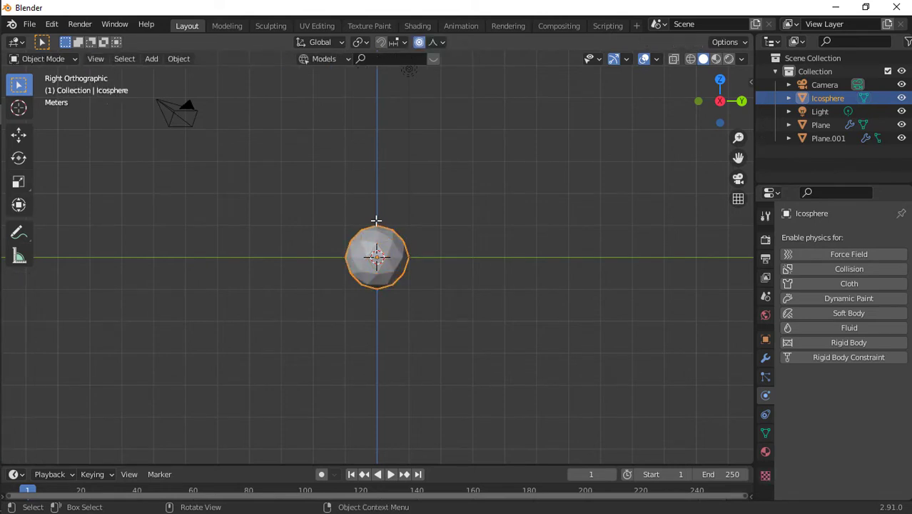
{"action": "key", "text": "Tab"}
{"action": "key", "text": "Tab"}
{"action": "key", "text": "Tab"}
{"action": "key", "text": "Tab"}
{"action": "key", "text": "Tab"}
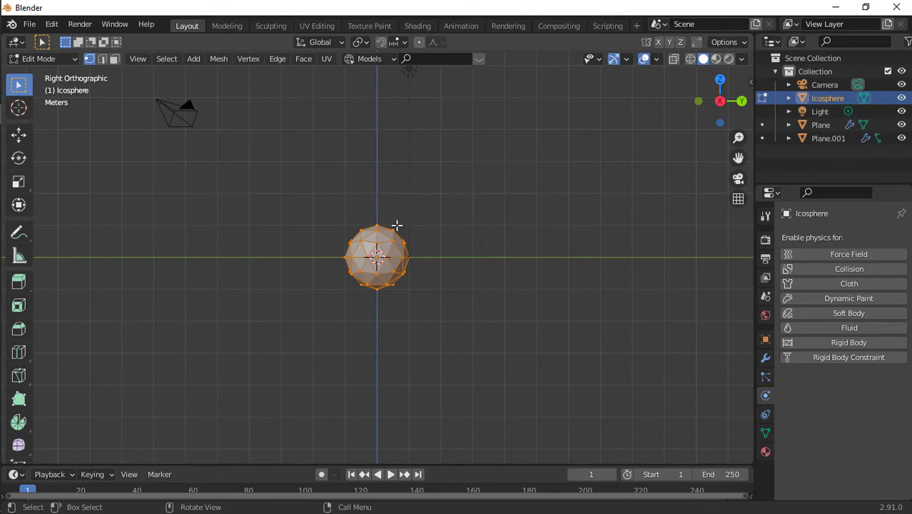
{"action": "left_click", "coordinate": [378, 221]}
Step: Try to pull the ico sphere's top vertex up along Z without proportional editing, and undo the move
{"action": "scroll", "coordinate": [488, 218], "scroll_direction": "down", "scroll_amount": 4}
{"action": "scroll", "coordinate": [489, 219], "scroll_direction": "up", "scroll_amount": 5}
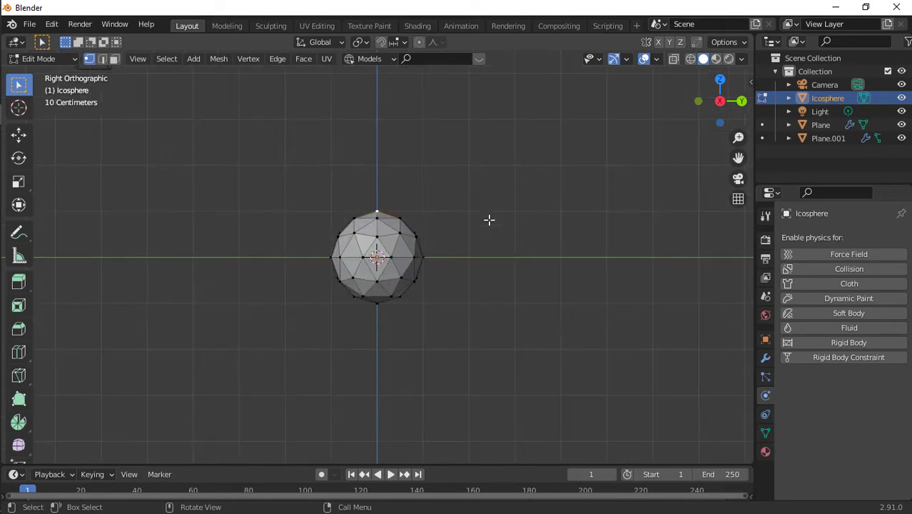
{"action": "scroll", "coordinate": [489, 220], "scroll_direction": "down", "scroll_amount": 5}
{"action": "scroll", "coordinate": [489, 220], "scroll_direction": "down", "scroll_amount": 3}
{"action": "scroll", "coordinate": [444, 278], "scroll_direction": "up", "scroll_amount": 8}
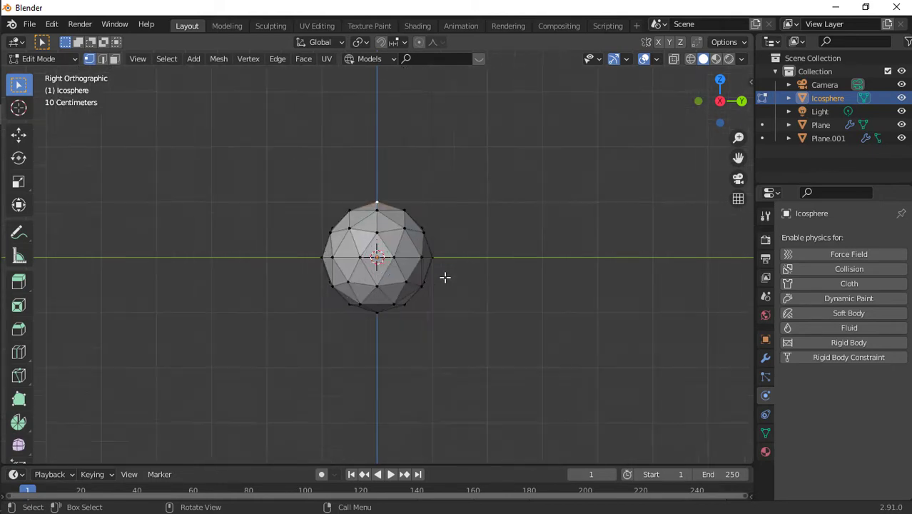
{"action": "scroll", "coordinate": [444, 278], "scroll_direction": "down", "scroll_amount": 5}
{"action": "key", "text": "e"}
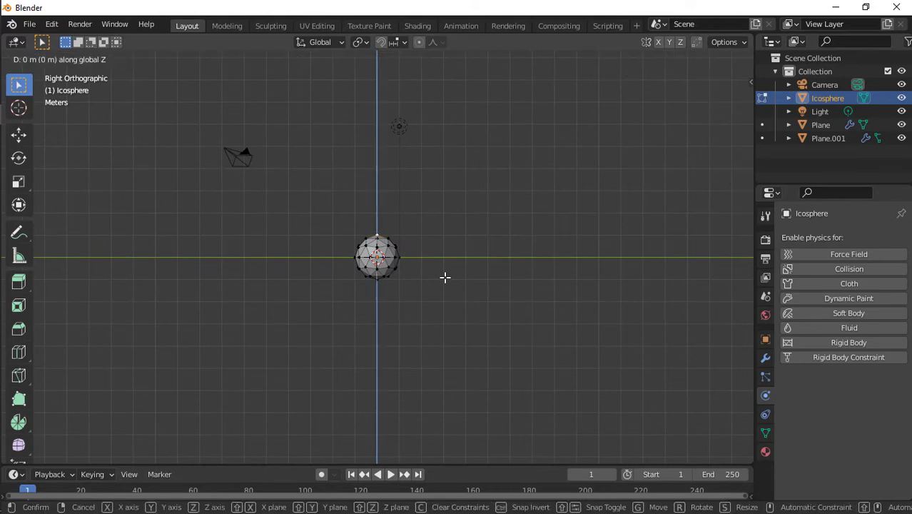
{"action": "left_click", "coordinate": [441, 226]}
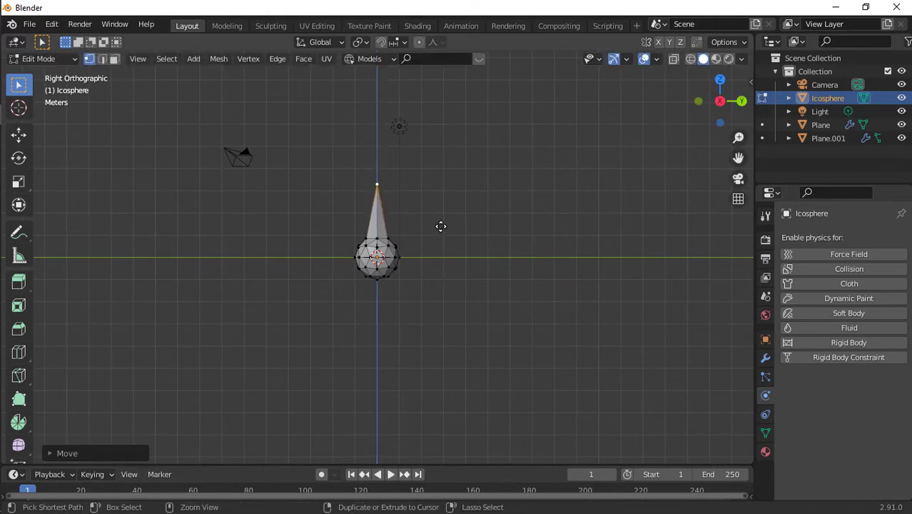
{"action": "key", "text": "ctrl+z"}
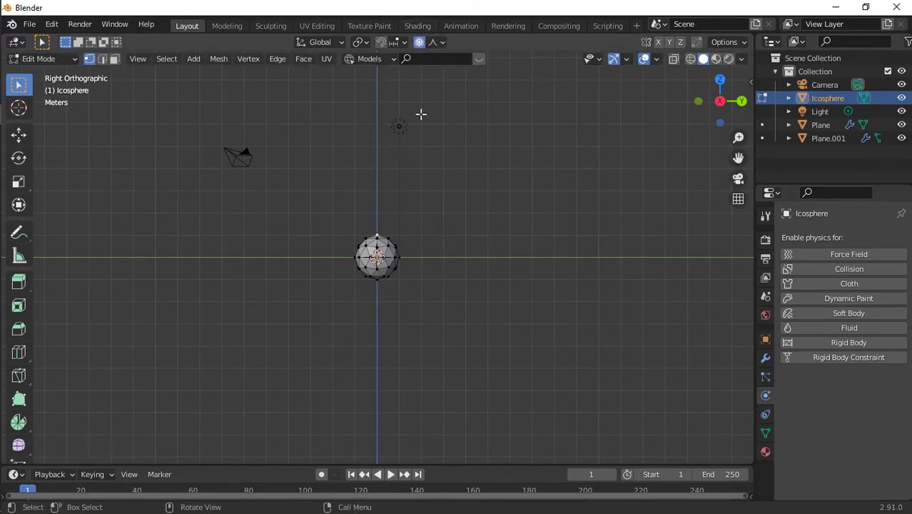
Step: Pull the ico sphere's top vertex up about 4.4 m along Z with Sharp proportional size 1.61, and return to Object Mode
{"action": "left_click", "coordinate": [442, 42]}
{"action": "key", "text": "g"}
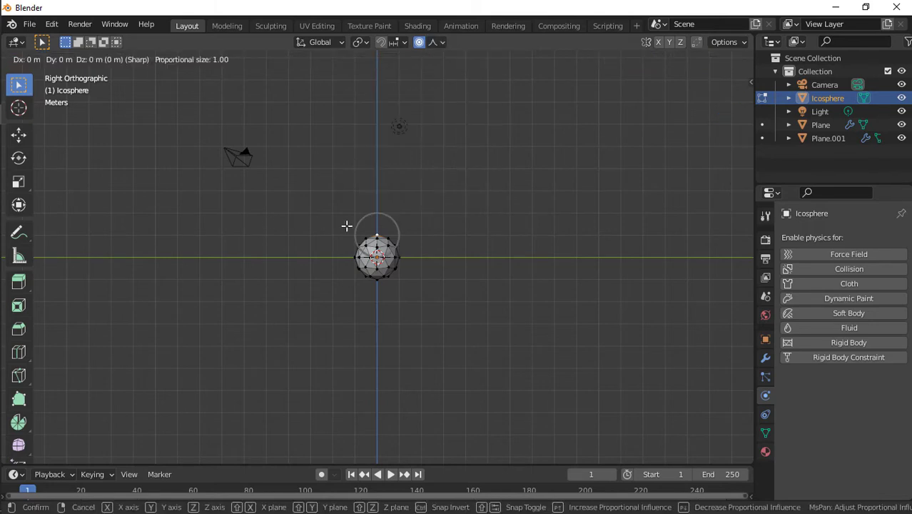
{"action": "key", "text": "z"}
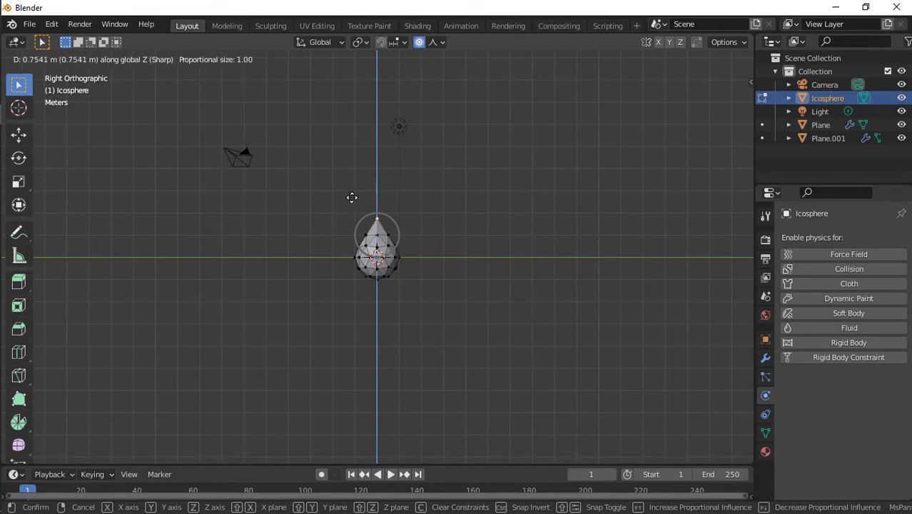
{"action": "scroll", "coordinate": [350, 151], "scroll_direction": "up", "scroll_amount": 9}
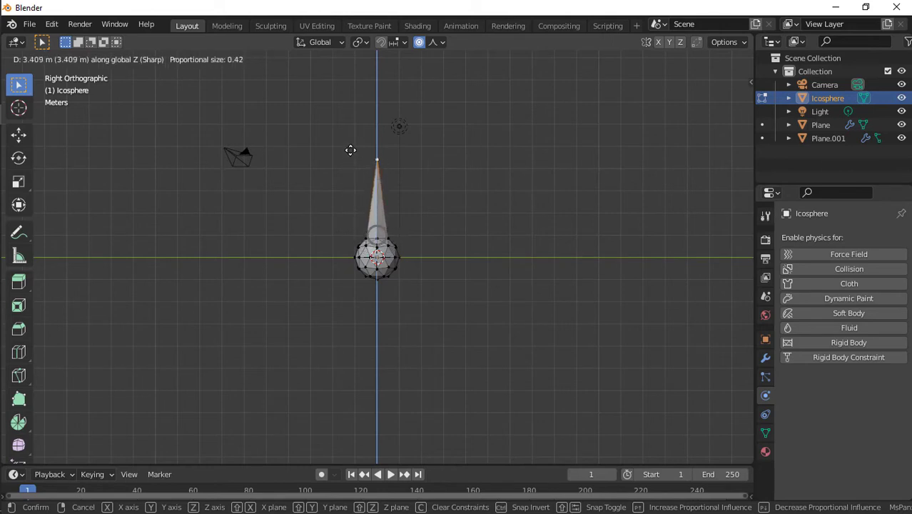
{"action": "scroll", "coordinate": [350, 151], "scroll_direction": "down", "scroll_amount": 12}
{"action": "scroll", "coordinate": [350, 151], "scroll_direction": "down", "scroll_amount": 20}
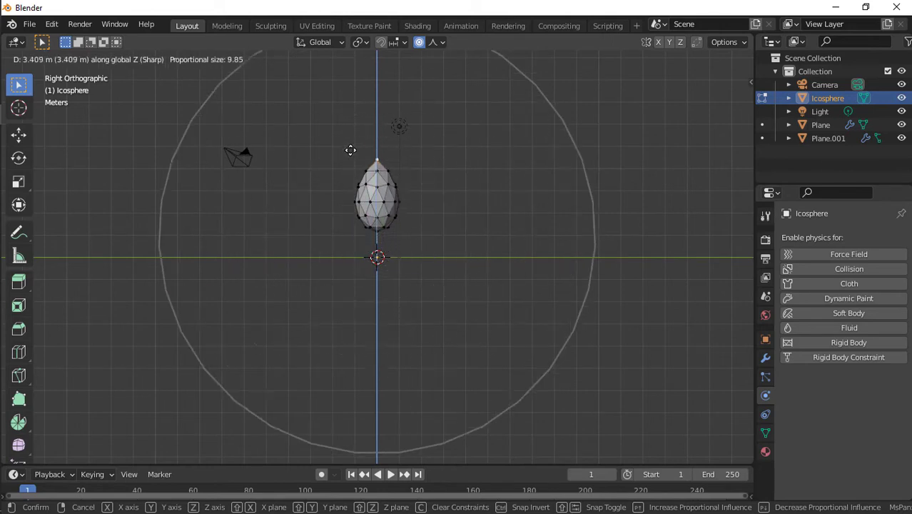
{"action": "scroll", "coordinate": [351, 151], "scroll_direction": "up", "scroll_amount": 20}
{"action": "scroll", "coordinate": [350, 151], "scroll_direction": "down", "scroll_amount": 18}
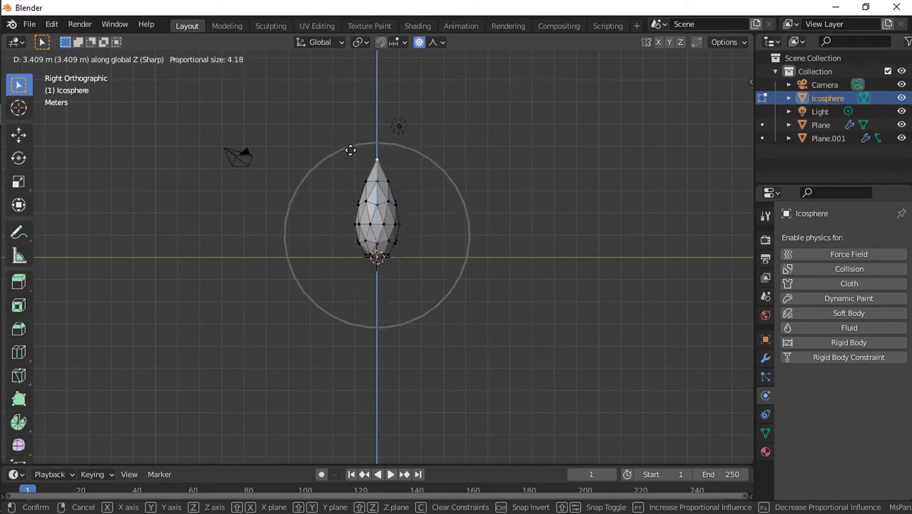
{"action": "scroll", "coordinate": [350, 151], "scroll_direction": "up", "scroll_amount": 15}
{"action": "scroll", "coordinate": [350, 150], "scroll_direction": "up", "scroll_amount": 3}
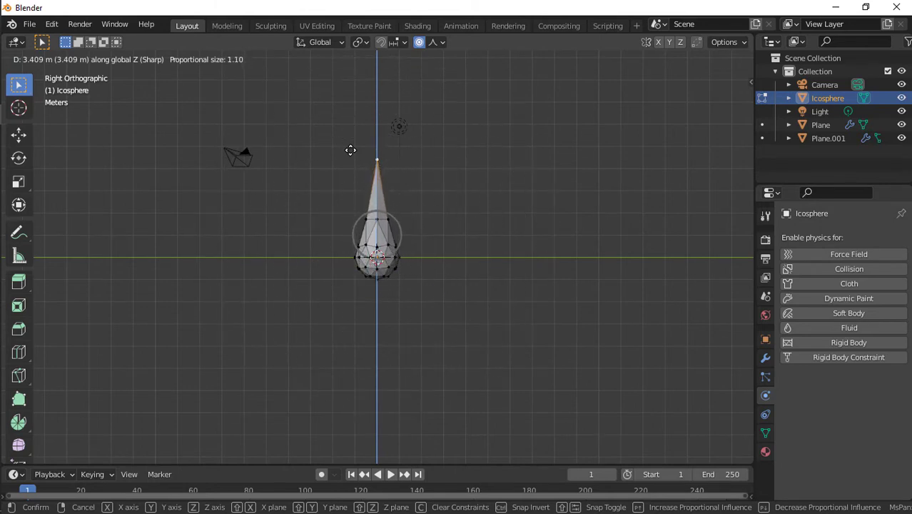
{"action": "scroll", "coordinate": [350, 151], "scroll_direction": "down", "scroll_amount": 20}
{"action": "scroll", "coordinate": [350, 151], "scroll_direction": "up", "scroll_amount": 18}
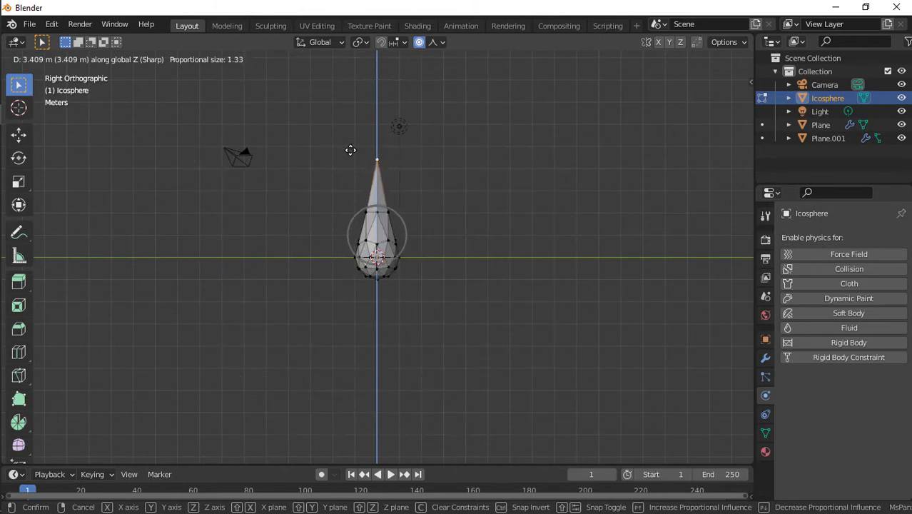
{"action": "scroll", "coordinate": [350, 151], "scroll_direction": "down", "scroll_amount": 12}
{"action": "scroll", "coordinate": [351, 151], "scroll_direction": "up", "scroll_amount": 12}
{"action": "scroll", "coordinate": [351, 151], "scroll_direction": "down", "scroll_amount": 9}
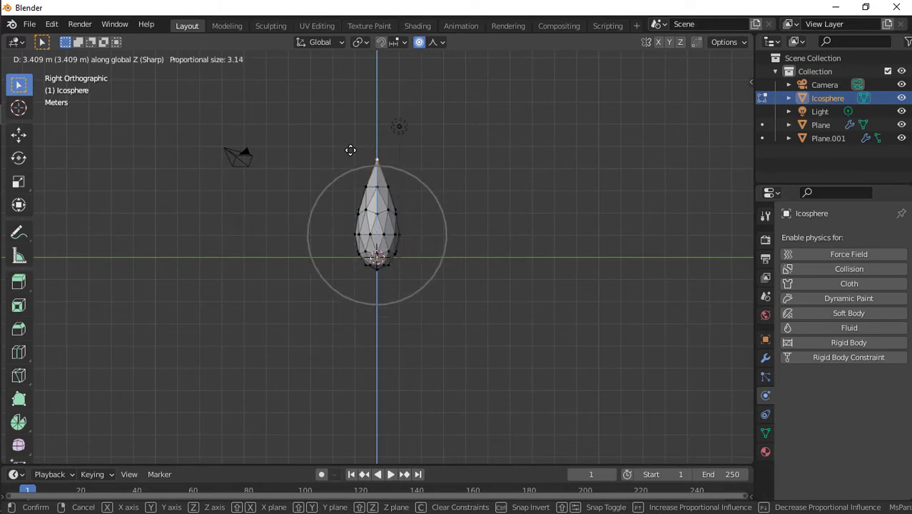
{"action": "scroll", "coordinate": [351, 151], "scroll_direction": "up", "scroll_amount": 13}
{"action": "scroll", "coordinate": [351, 150], "scroll_direction": "down", "scroll_amount": 4}
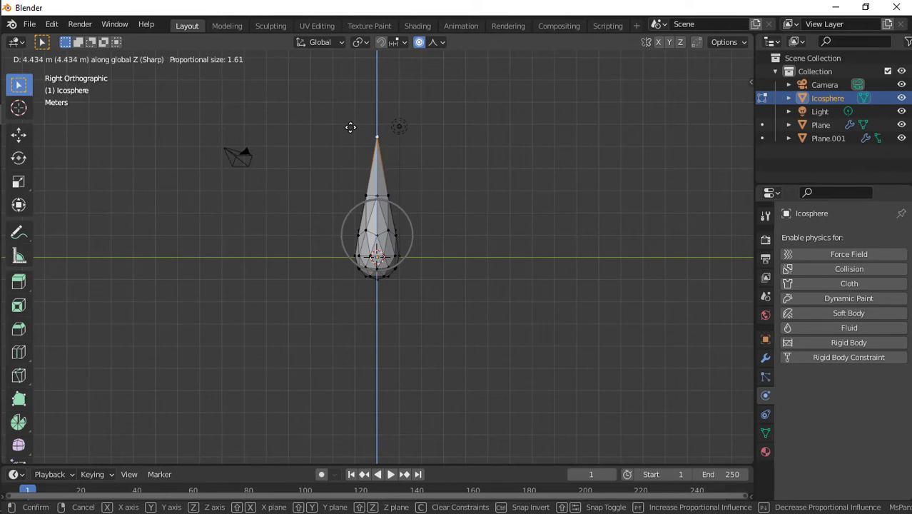
{"action": "left_click", "coordinate": [351, 127]}
{"action": "key", "text": "Tab"}
{"action": "key", "text": "Tab"}
{"action": "key", "text": "Tab"}
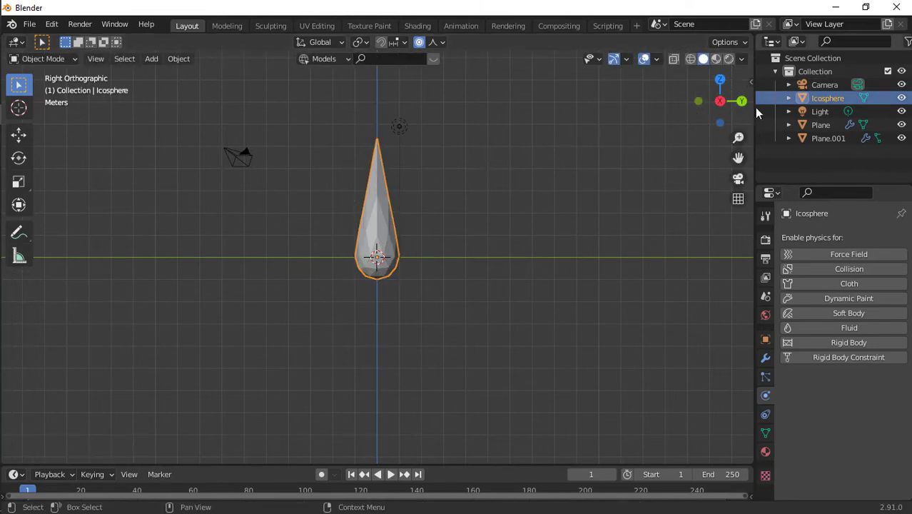
Step: Try a Subdivision Surface modifier with 4 viewport levels on the teardrop, and remove the modifier
{"action": "left_click_drag", "start_coordinate": [722, 101], "coordinate": [652, 101]}
{"action": "left_click", "coordinate": [766, 359]}
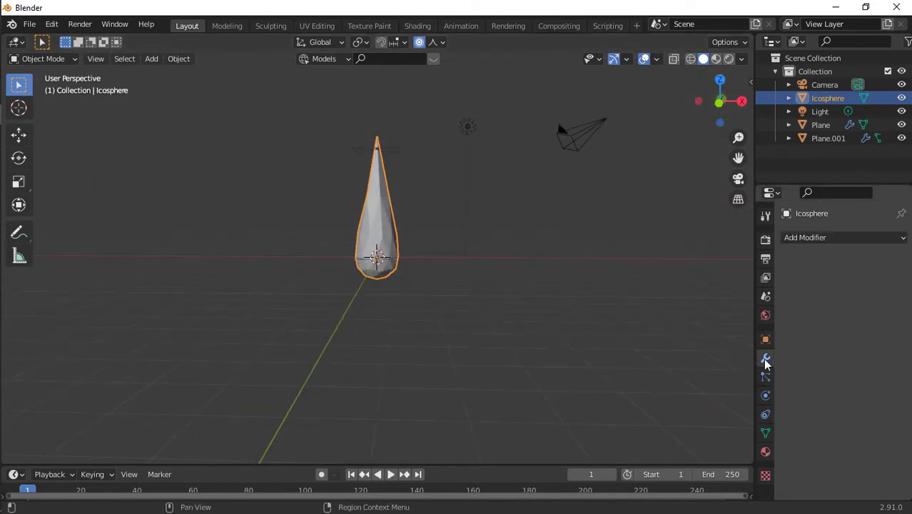
{"action": "left_click", "coordinate": [828, 240]}
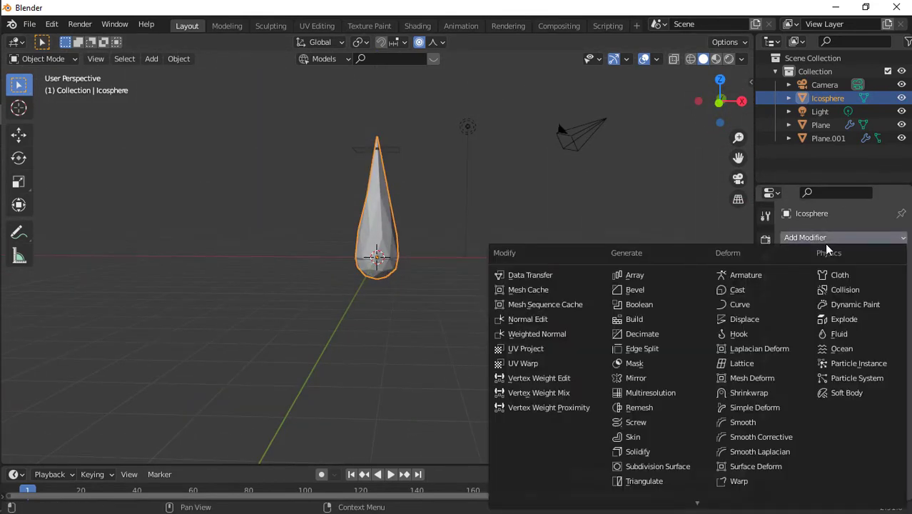
{"action": "left_click", "coordinate": [660, 466]}
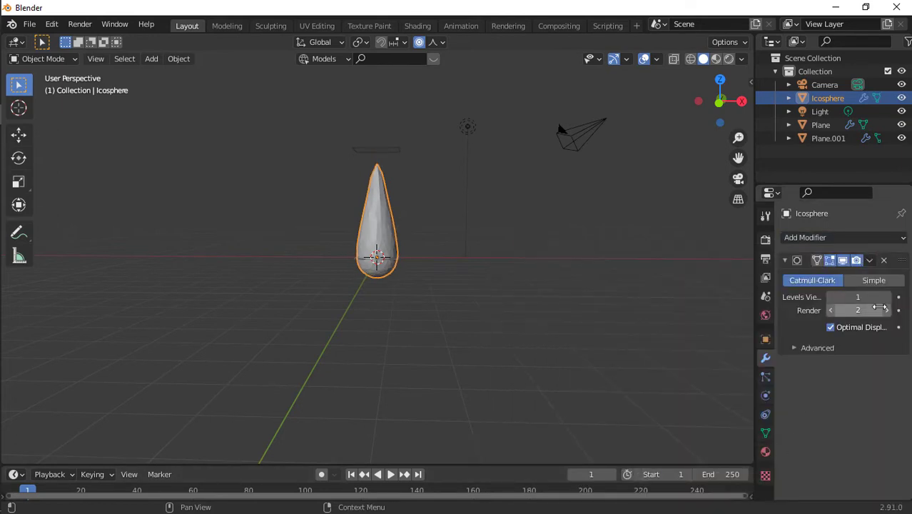
{"action": "left_click", "coordinate": [886, 299]}
{"action": "left_click", "coordinate": [886, 299]}
{"action": "left_click", "coordinate": [886, 297]}
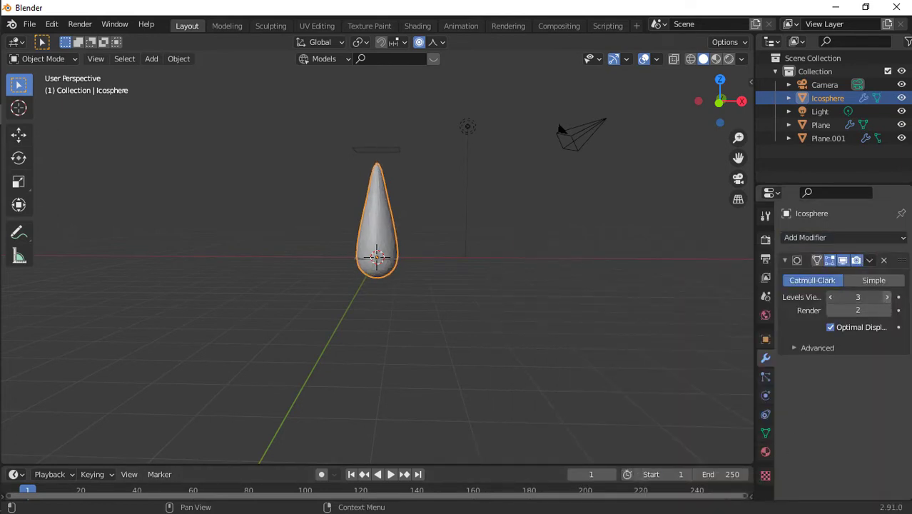
{"action": "scroll", "coordinate": [729, 314], "scroll_direction": "up", "scroll_amount": 6}
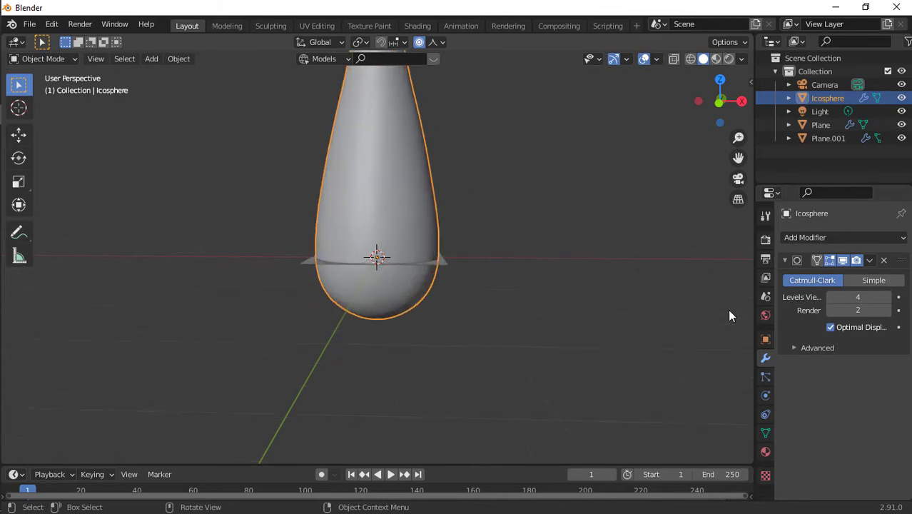
{"action": "scroll", "coordinate": [728, 313], "scroll_direction": "down", "scroll_amount": 5}
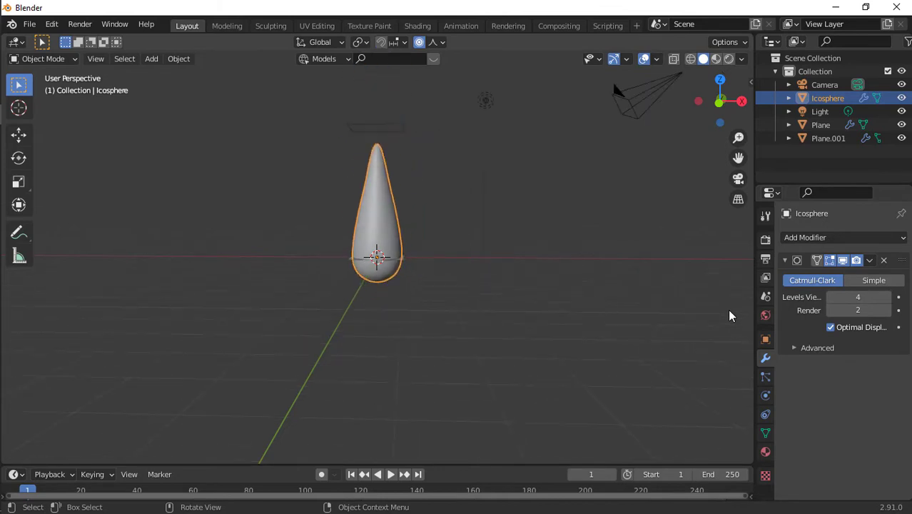
{"action": "left_click", "coordinate": [883, 259]}
Step: Try smooth shading on the teardrop and undo it
{"action": "right_click", "coordinate": [385, 186]}
{"action": "left_click", "coordinate": [385, 186]}
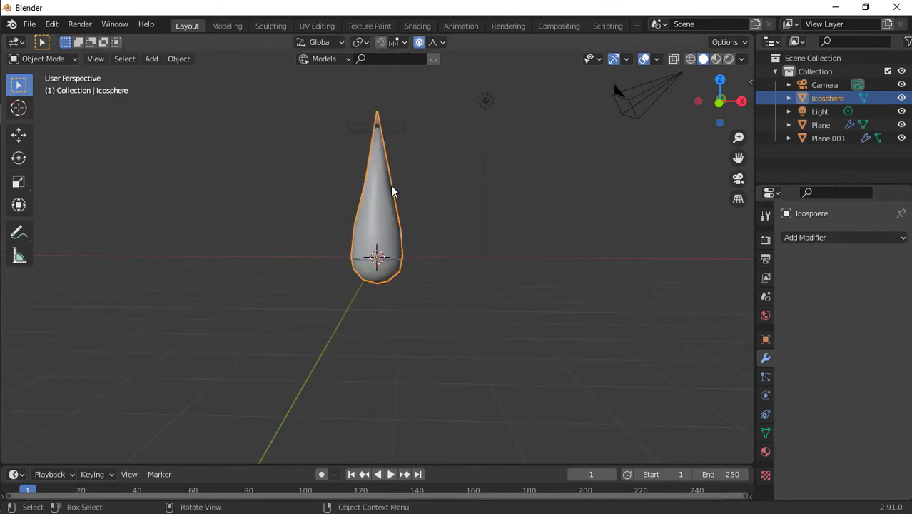
{"action": "scroll", "coordinate": [486, 182], "scroll_direction": "up", "scroll_amount": 3}
{"action": "key", "text": "ctrl+z"}
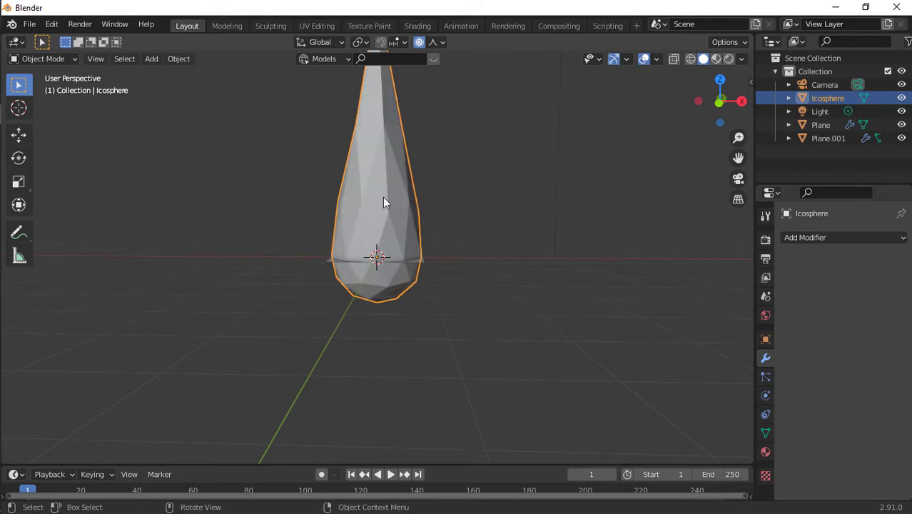
{"action": "scroll", "coordinate": [569, 283], "scroll_direction": "down", "scroll_amount": 3}
Step: Add a Subdivision Surface modifier to the teardrop and set its viewport levels to 3
{"action": "left_click", "coordinate": [569, 283]}
{"action": "left_click_drag", "start_coordinate": [724, 123], "coordinate": [681, 126]}
{"action": "left_click", "coordinate": [384, 260]}
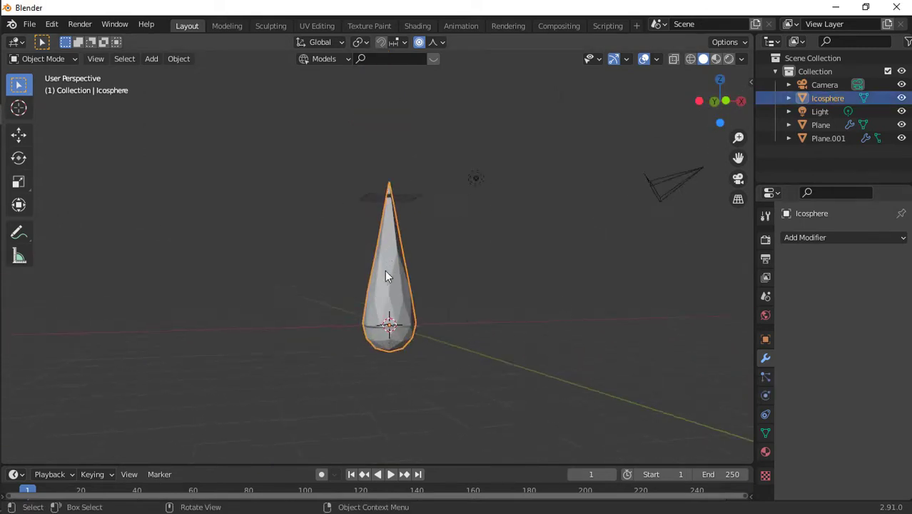
{"action": "scroll", "coordinate": [385, 270], "scroll_direction": "up", "scroll_amount": 3}
{"action": "left_click", "coordinate": [794, 237]}
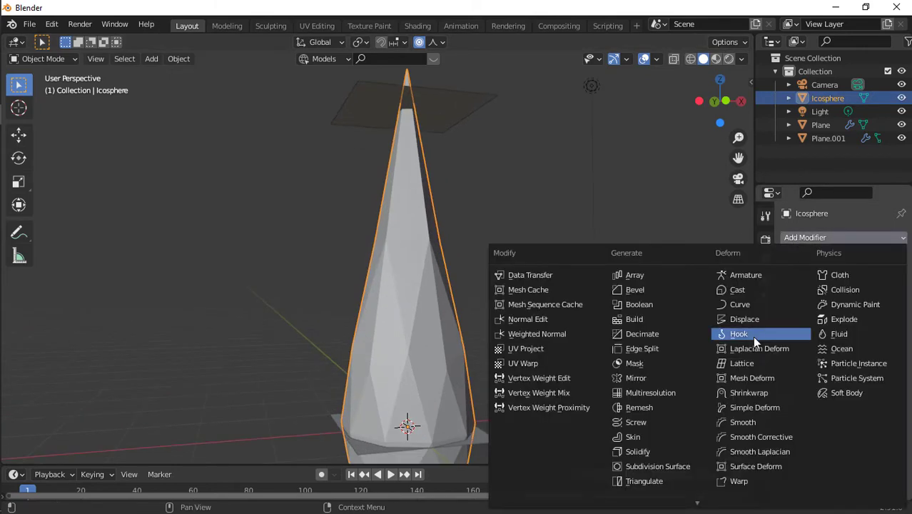
{"action": "left_click", "coordinate": [674, 467]}
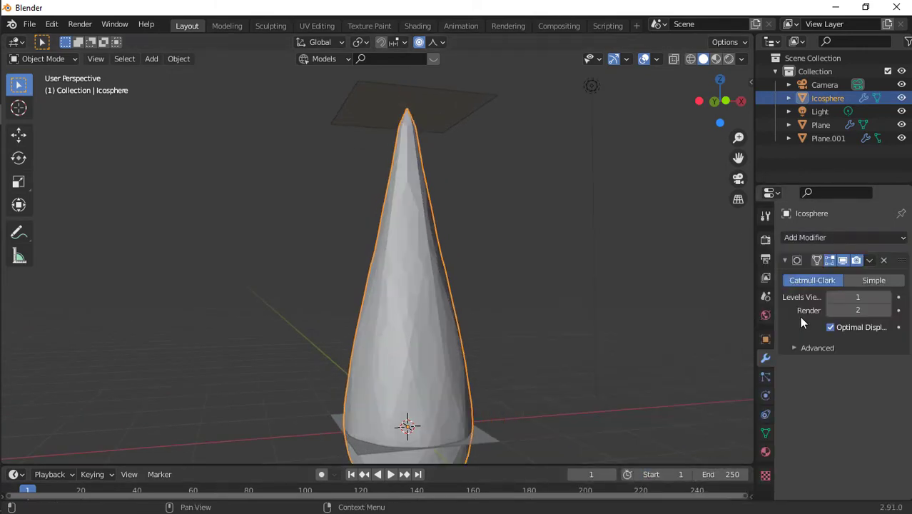
{"action": "left_click", "coordinate": [858, 297]}
{"action": "key", "text": "Return"}
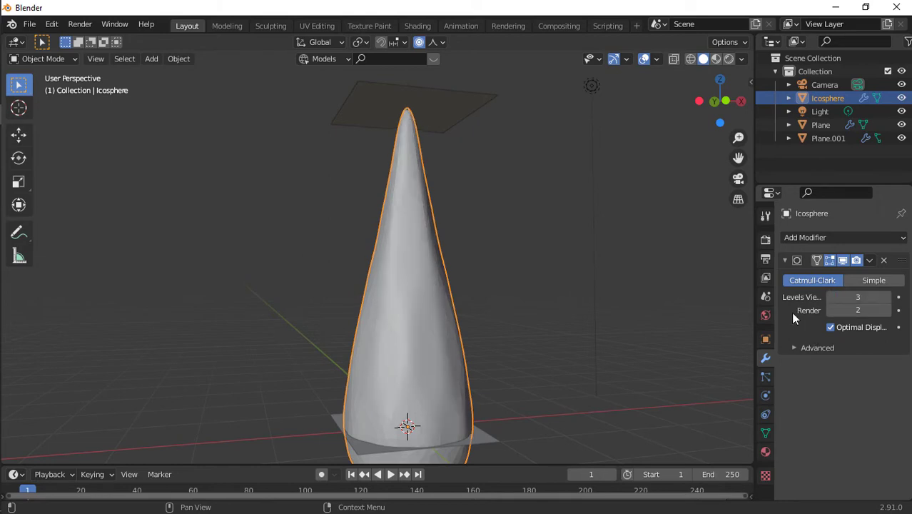
{"action": "scroll", "coordinate": [542, 306], "scroll_direction": "down", "scroll_amount": 5}
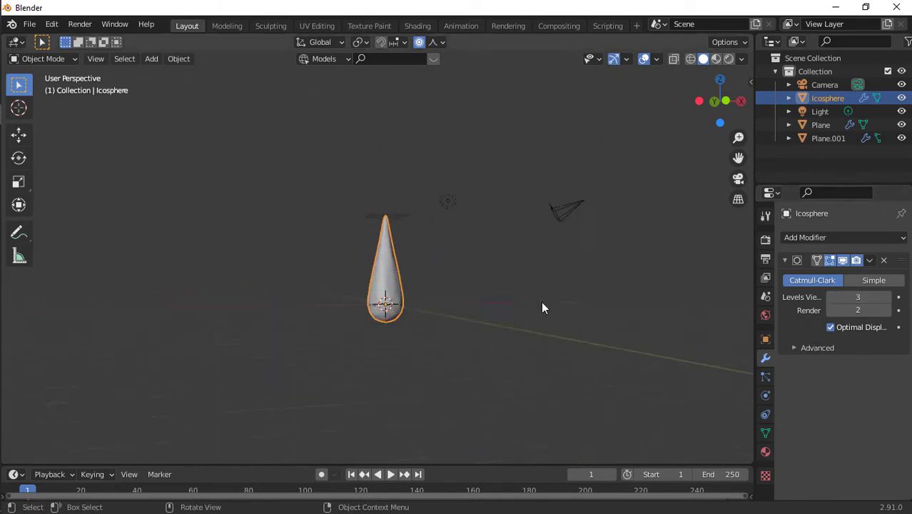
Step: Try to bevel the whole teardrop mesh in Edit Mode, undo the bevel and return to Object Mode
{"action": "left_click_drag", "start_coordinate": [706, 107], "coordinate": [611, 152]}
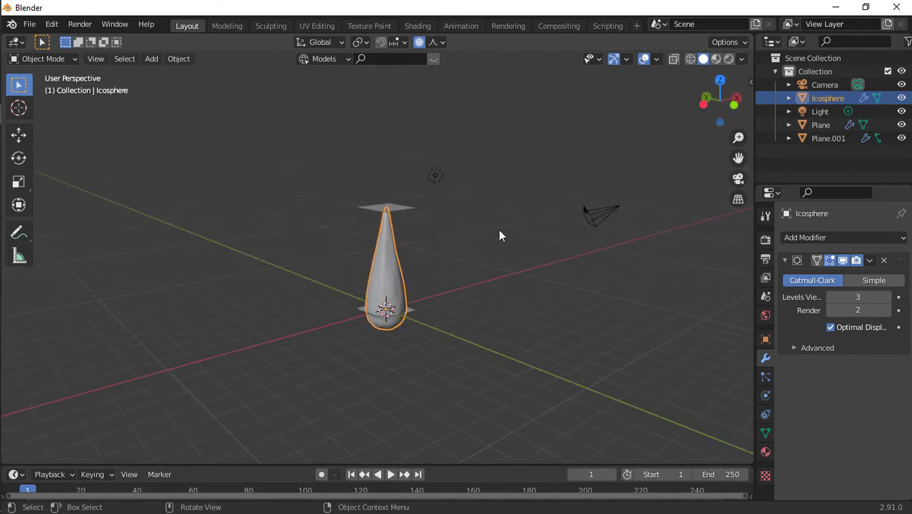
{"action": "key", "text": "KP_Decimal"}
{"action": "scroll", "coordinate": [499, 236], "scroll_direction": "down", "scroll_amount": 1}
{"action": "key", "text": "Tab"}
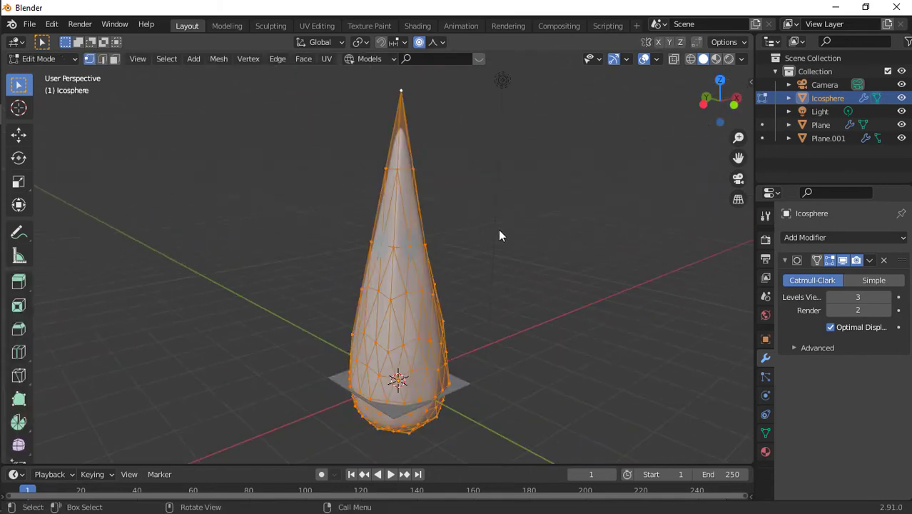
{"action": "key", "text": "ctrl+b"}
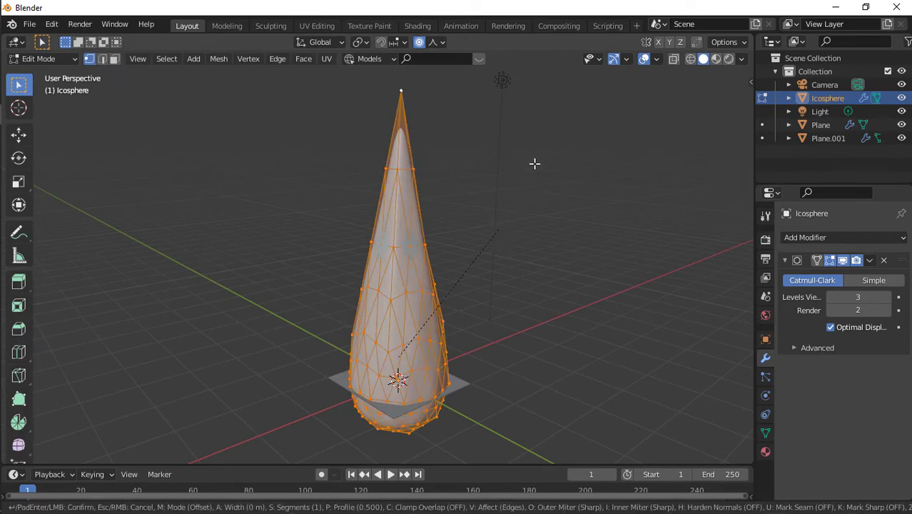
{"action": "left_click", "coordinate": [515, 191]}
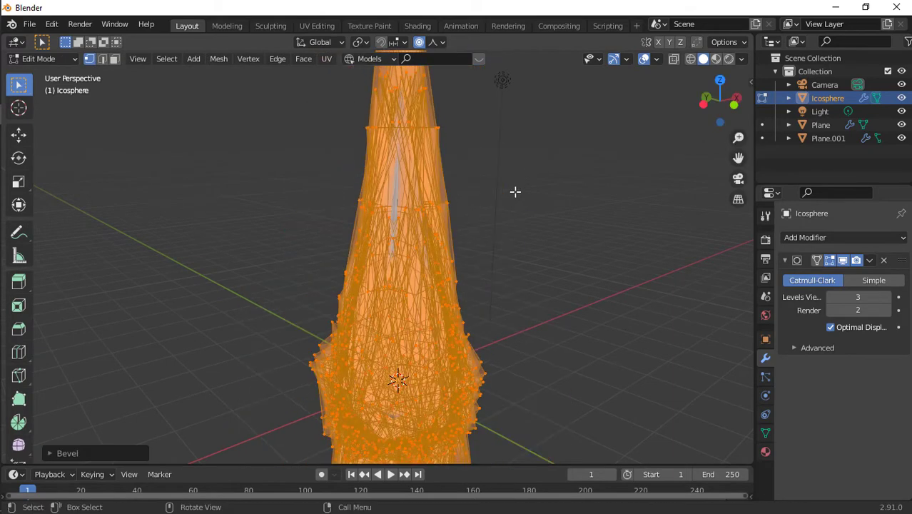
{"action": "key", "text": "ctrl+z"}
{"action": "key", "text": "Tab"}
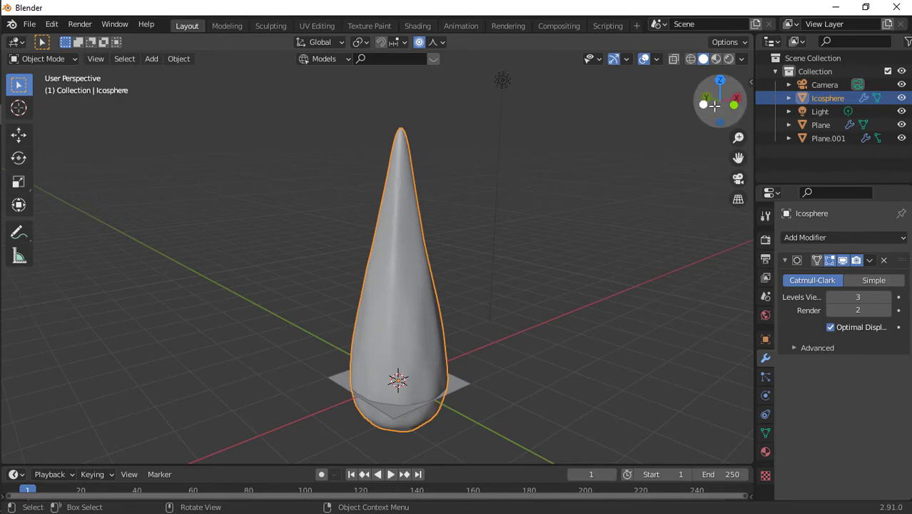
Step: Remove the Subdivision Surface modifier from the teardrop
{"action": "middle_click_drag", "start_coordinate": [499, 249], "coordinate": [420, 242]}
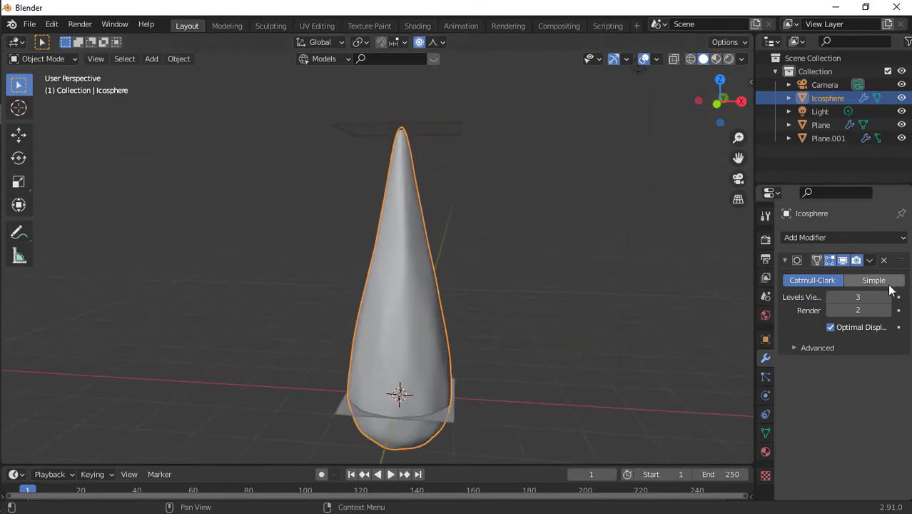
{"action": "left_click", "coordinate": [884, 262]}
{"action": "scroll", "coordinate": [498, 257], "scroll_direction": "down", "scroll_amount": 4}
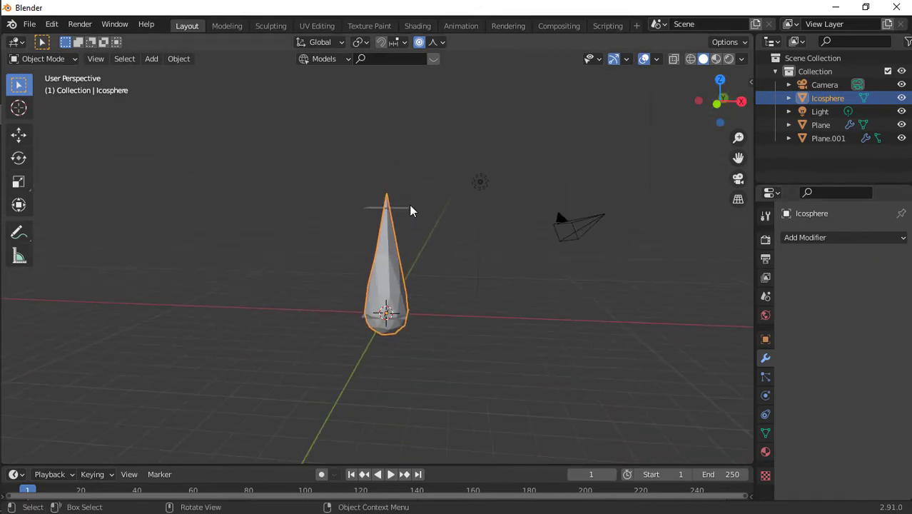
Step: Try to move the teardrop up along Z with proportional editing on, and undo the move
{"action": "left_click", "coordinate": [411, 209]}
{"action": "scroll", "coordinate": [551, 253], "scroll_direction": "up", "scroll_amount": 4}
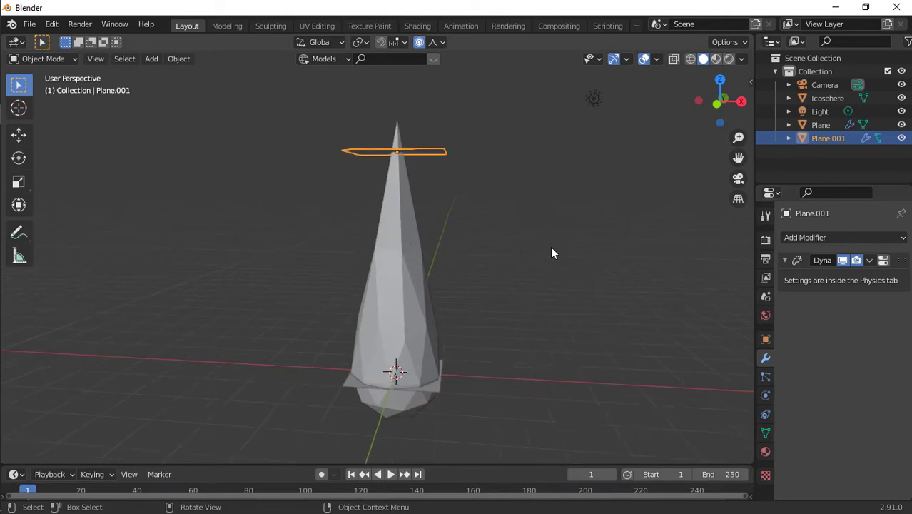
{"action": "left_click", "coordinate": [390, 298]}
{"action": "key", "text": "g"}
{"action": "key", "text": "z"}
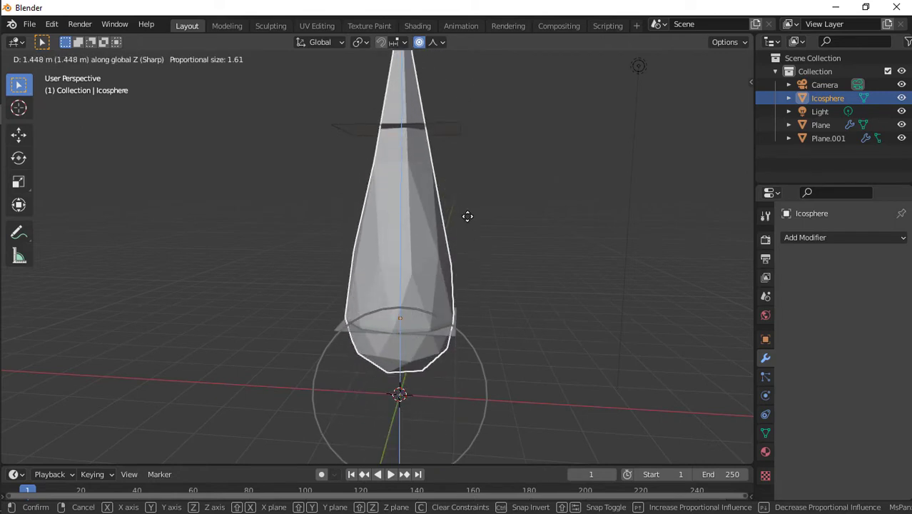
{"action": "left_click", "coordinate": [464, 288]}
{"action": "key", "text": "ctrl+z"}
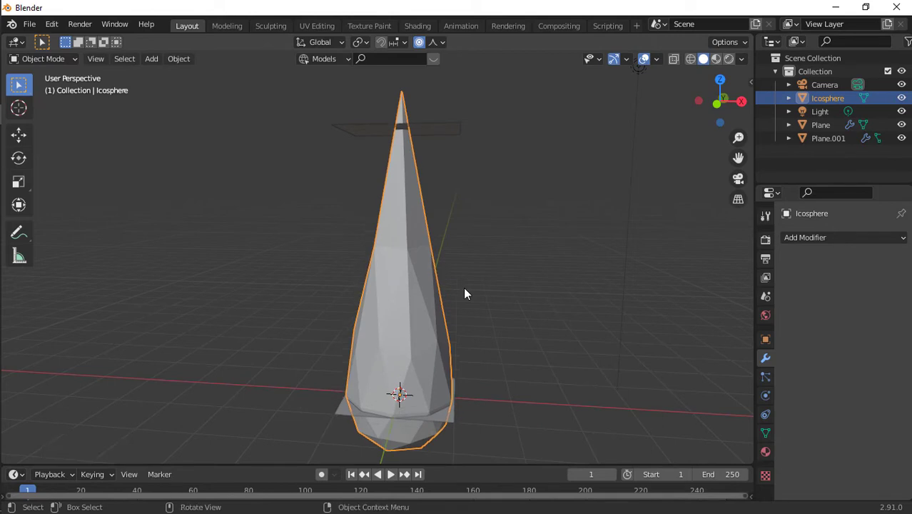
Step: Turn off proportional editing and move the teardrop down along Z, well below the water plane
{"action": "left_click", "coordinate": [421, 44]}
{"action": "key", "text": "g"}
{"action": "key", "text": "z"}
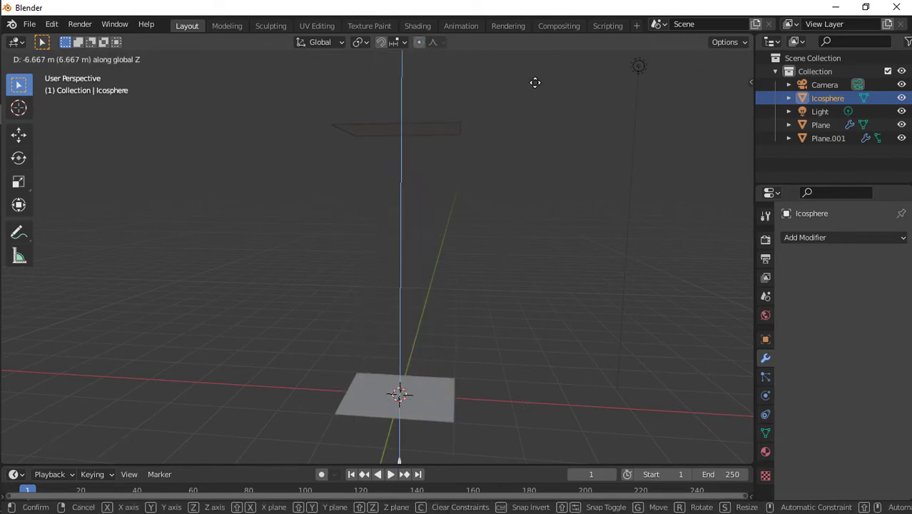
{"action": "left_click", "coordinate": [534, 108]}
Step: Select the raised brush plane and add a particle system to it
{"action": "left_click", "coordinate": [414, 133]}
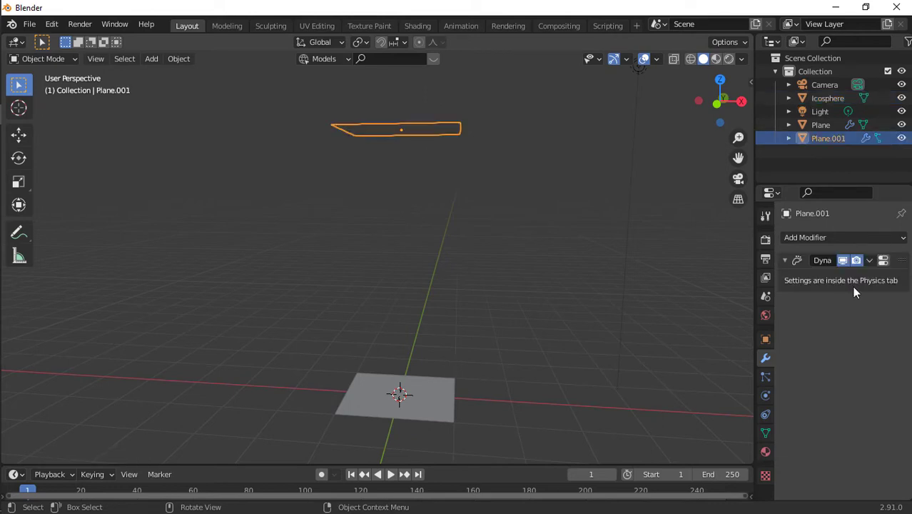
{"action": "left_click", "coordinate": [768, 381]}
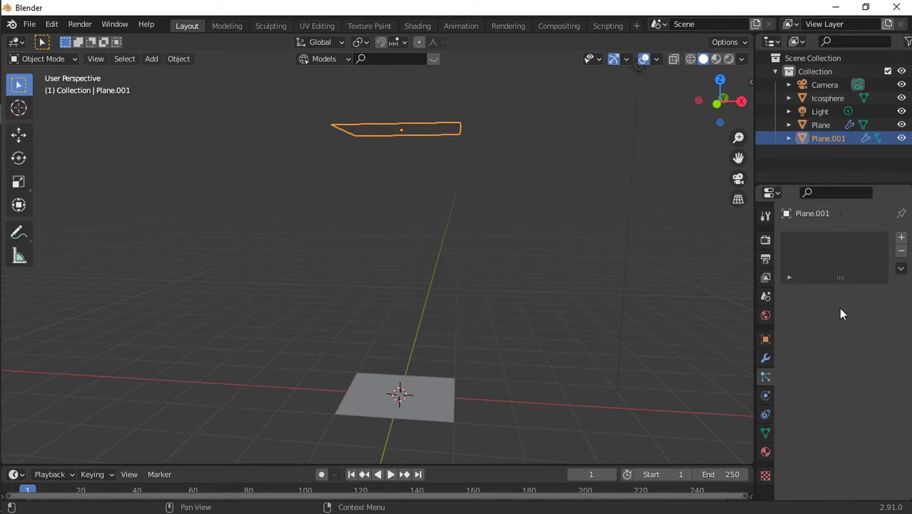
{"action": "left_click", "coordinate": [901, 238]}
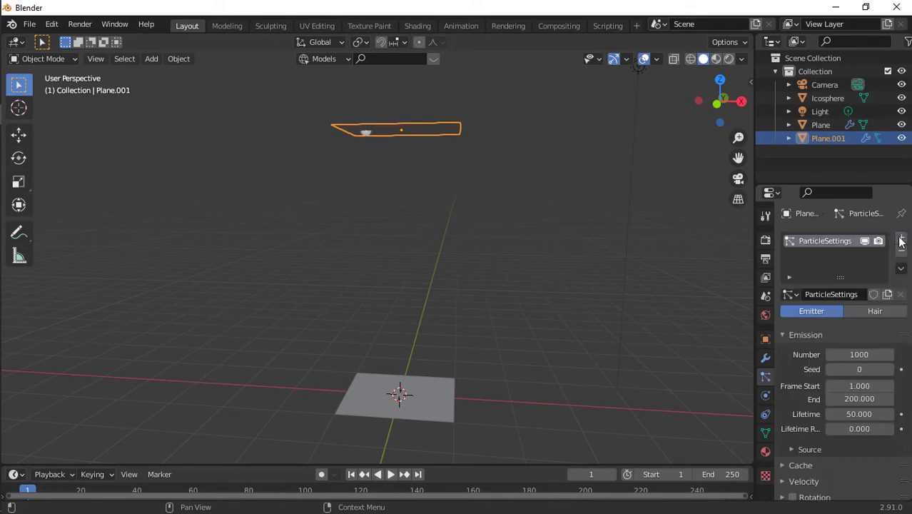
{"action": "scroll", "coordinate": [551, 209], "scroll_direction": "up", "scroll_amount": 6}
{"action": "scroll", "coordinate": [551, 209], "scroll_direction": "down", "scroll_amount": 7}
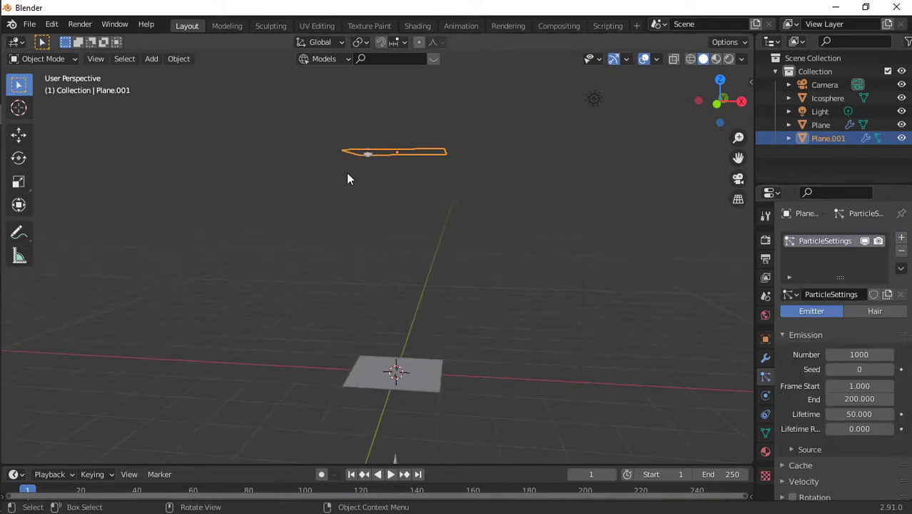
Step: Set the emitter's particle Number to 10000 and its Lifetime to 100
{"action": "double_click", "coordinate": [879, 356]}
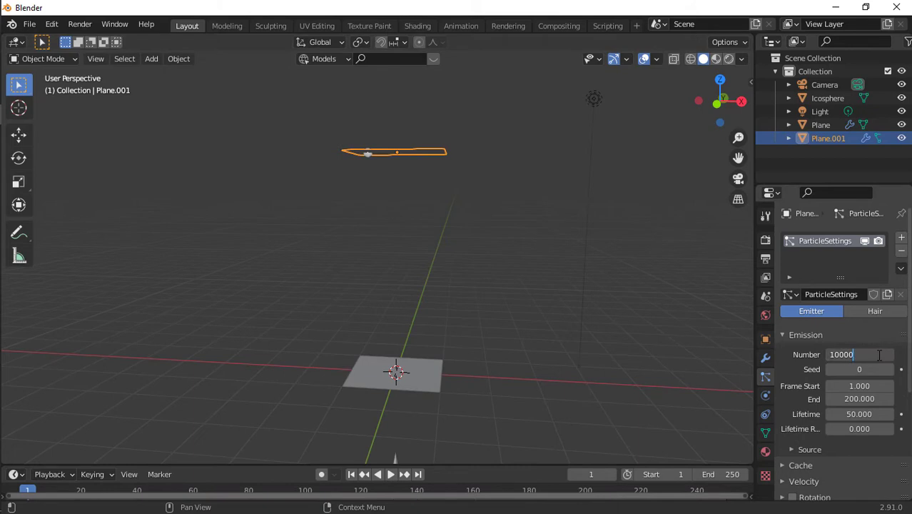
{"action": "type", "text": "0"}
{"action": "key", "text": "Return"}
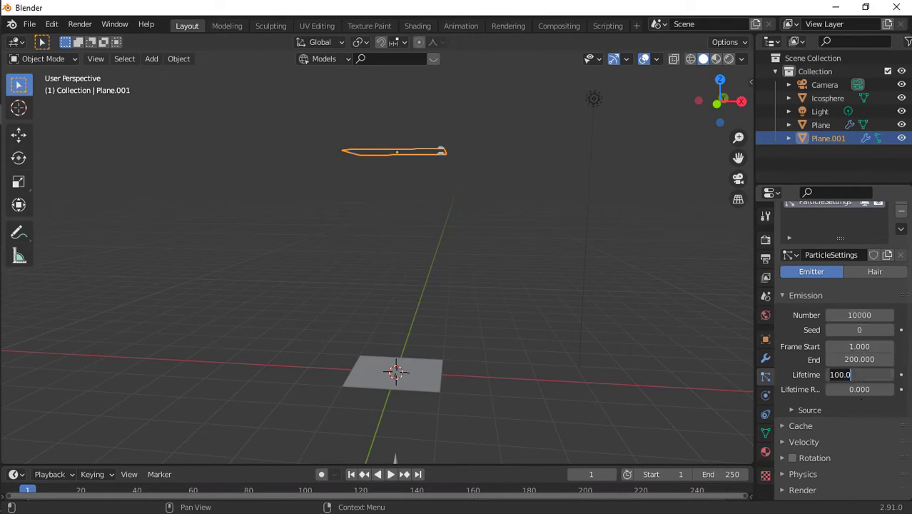
Step: Render the particles as Object with Icosphere as the instance object, and turn off Show Emitter
{"action": "scroll", "coordinate": [800, 375], "scroll_direction": "down", "scroll_amount": 4}
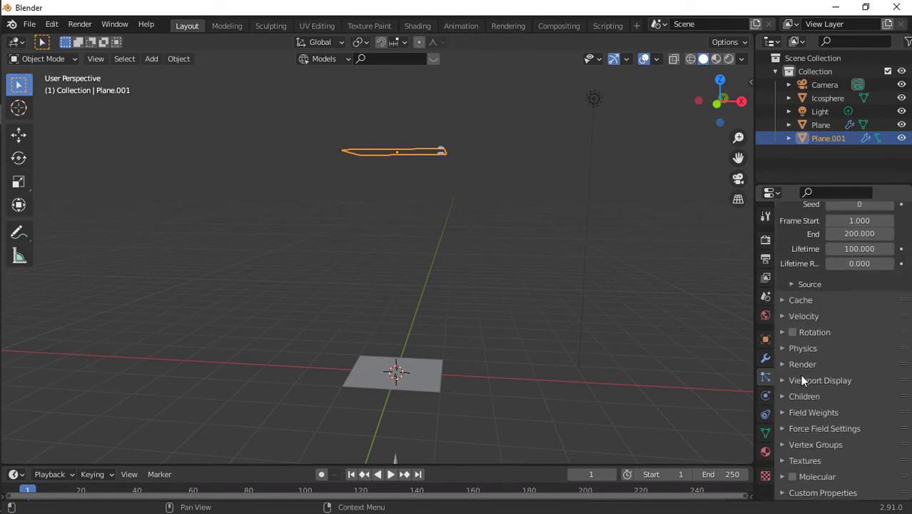
{"action": "left_click", "coordinate": [823, 363]}
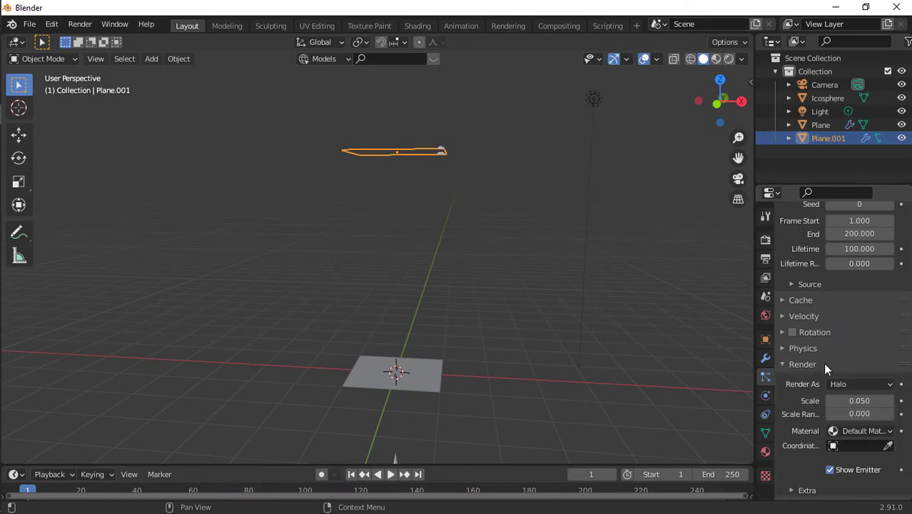
{"action": "scroll", "coordinate": [823, 361], "scroll_direction": "down", "scroll_amount": 2}
{"action": "left_click", "coordinate": [859, 329]}
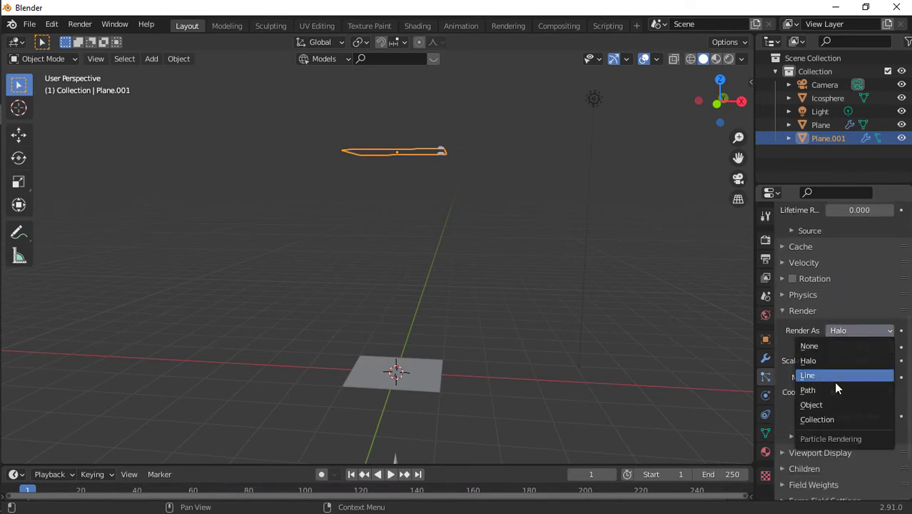
{"action": "left_click", "coordinate": [833, 404]}
{"action": "scroll", "coordinate": [861, 349], "scroll_direction": "down", "scroll_amount": 4}
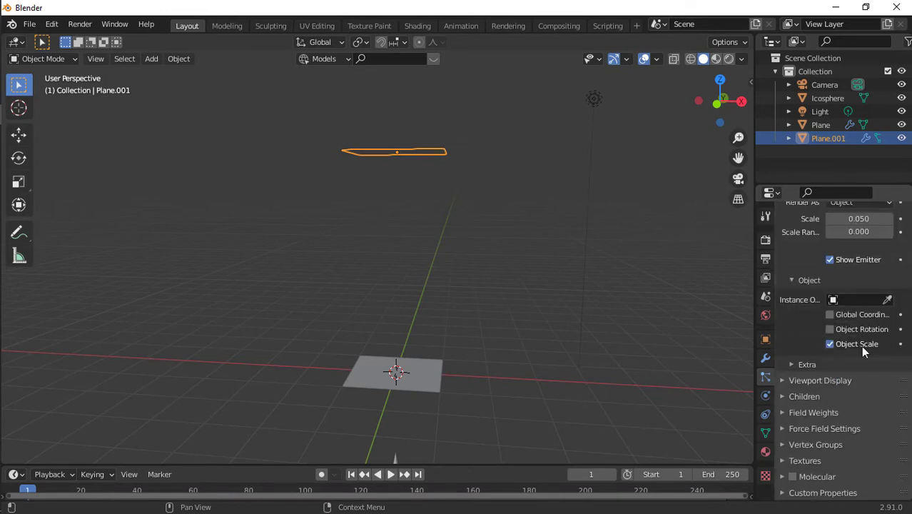
{"action": "left_click", "coordinate": [861, 299]}
{"action": "left_click", "coordinate": [819, 332]}
{"action": "left_click", "coordinate": [350, 474]}
{"action": "scroll", "coordinate": [857, 336], "scroll_direction": "up", "scroll_amount": 10}
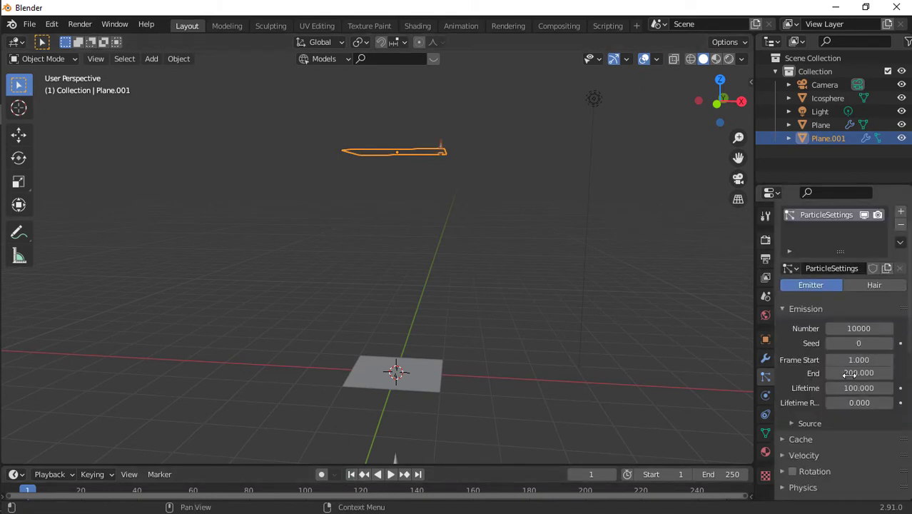
{"action": "scroll", "coordinate": [850, 375], "scroll_direction": "down", "scroll_amount": 5}
{"action": "left_click", "coordinate": [801, 306]}
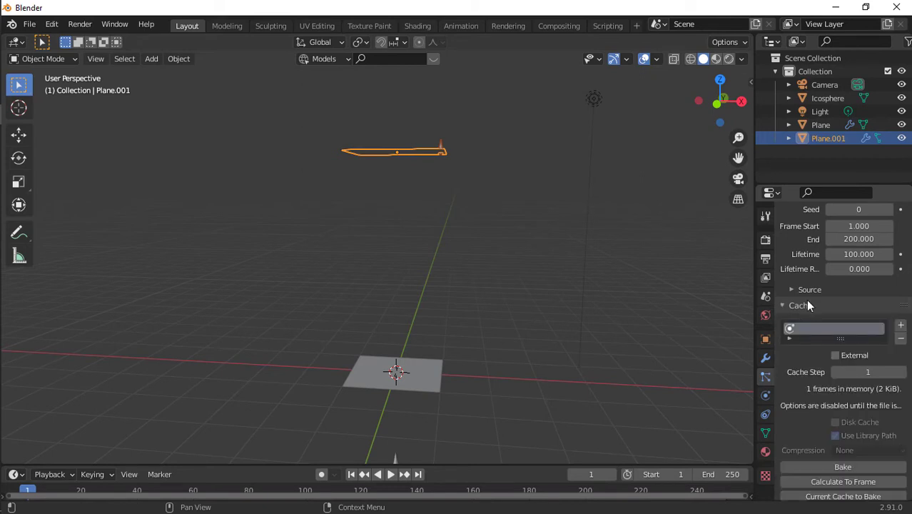
{"action": "left_click", "coordinate": [807, 305]}
{"action": "scroll", "coordinate": [808, 305], "scroll_direction": "down", "scroll_amount": 4}
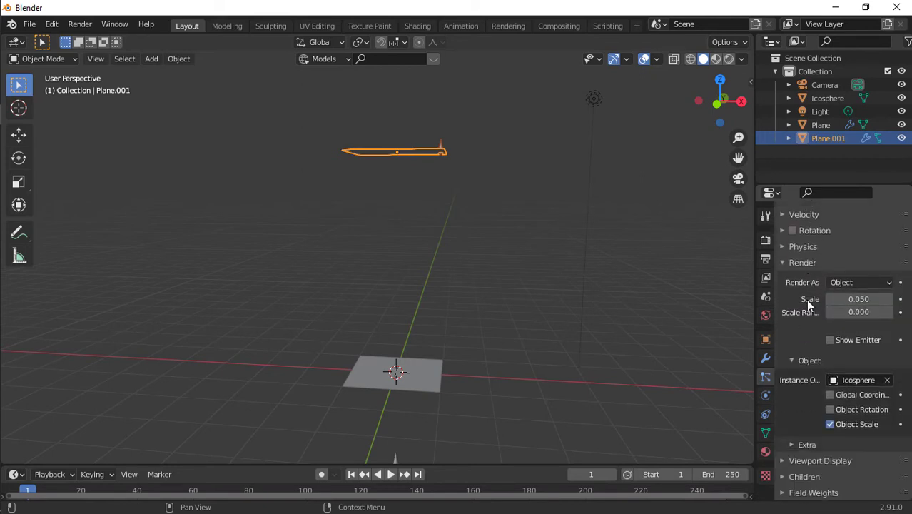
Step: Assign ParticleSettings as the particle system for the upper plane's Dynamic Paint brush source
{"action": "left_click", "coordinate": [765, 396]}
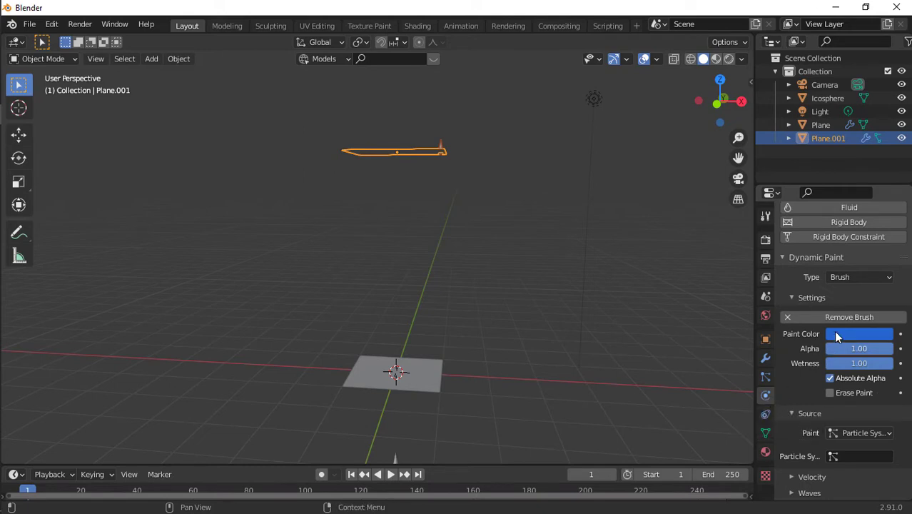
{"action": "left_click", "coordinate": [860, 456]}
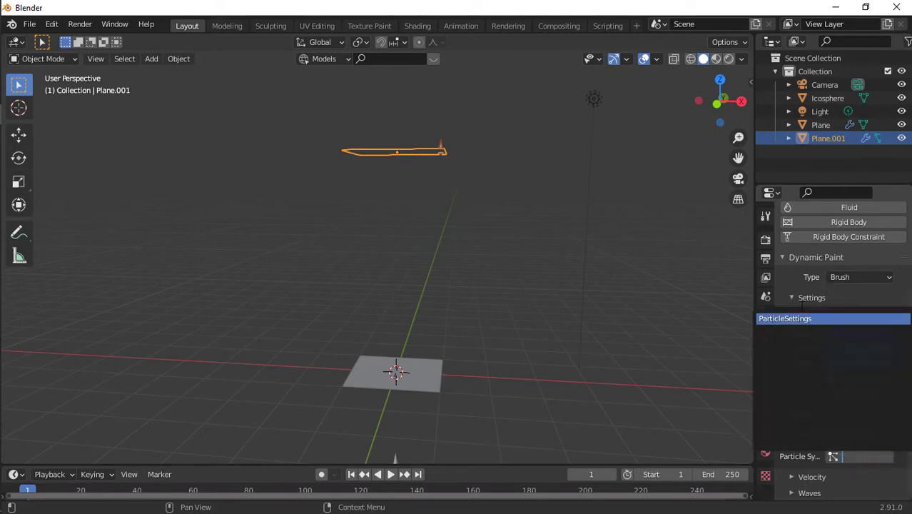
{"action": "left_click", "coordinate": [832, 508]}
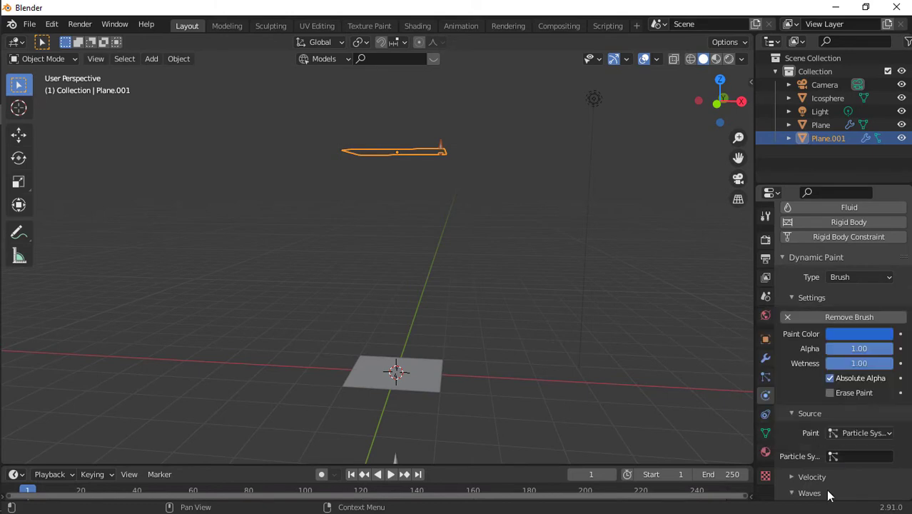
{"action": "left_click", "coordinate": [854, 431]}
{"action": "left_click", "coordinate": [846, 459]}
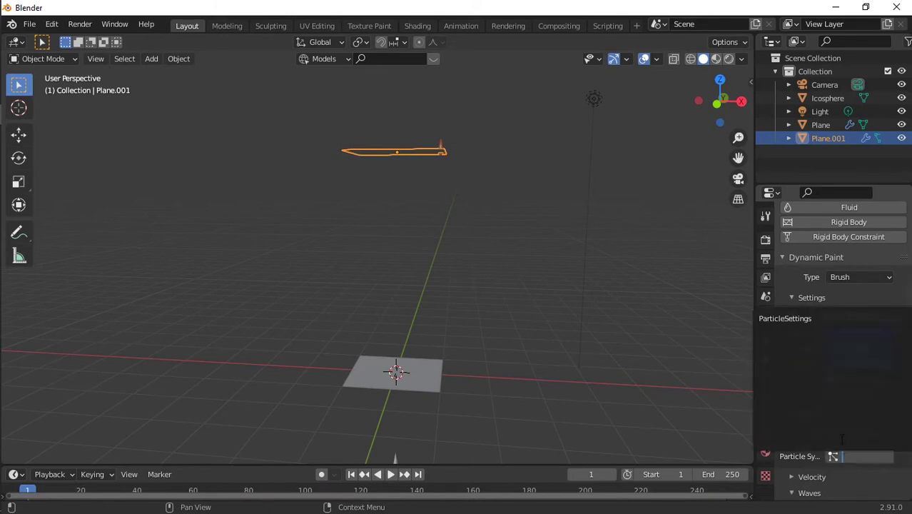
{"action": "left_click", "coordinate": [815, 319]}
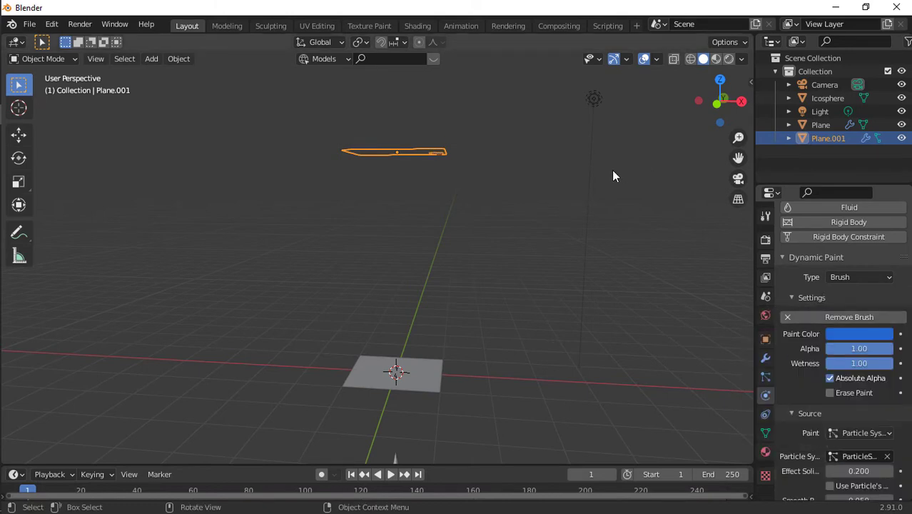
Step: Select the water plane, play the animation to examine the drops hitting its surface, and return to frame 1
{"action": "left_click", "coordinate": [367, 368]}
{"action": "key", "text": "space"}
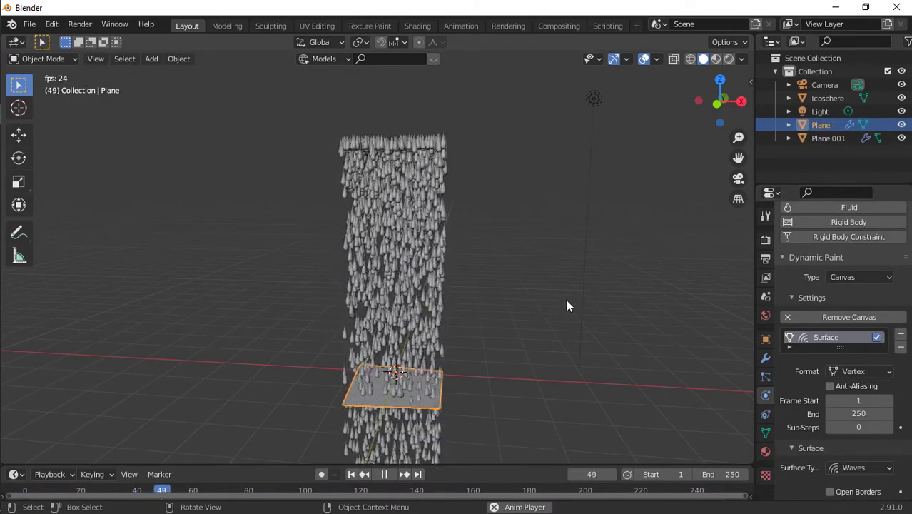
{"action": "left_click_drag", "start_coordinate": [737, 158], "coordinate": [749, 56]}
{"action": "scroll", "coordinate": [539, 250], "scroll_direction": "up", "scroll_amount": 6}
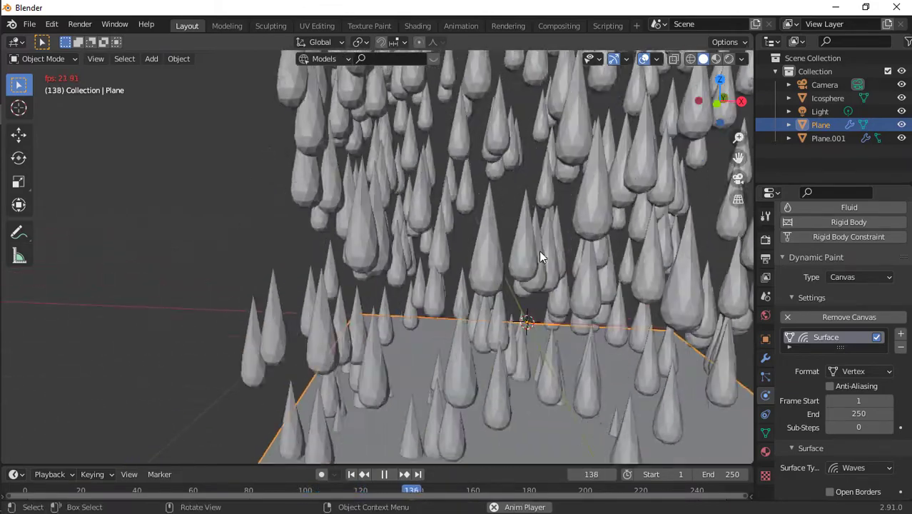
{"action": "scroll", "coordinate": [539, 249], "scroll_direction": "down", "scroll_amount": 3}
{"action": "left_click", "coordinate": [354, 474]}
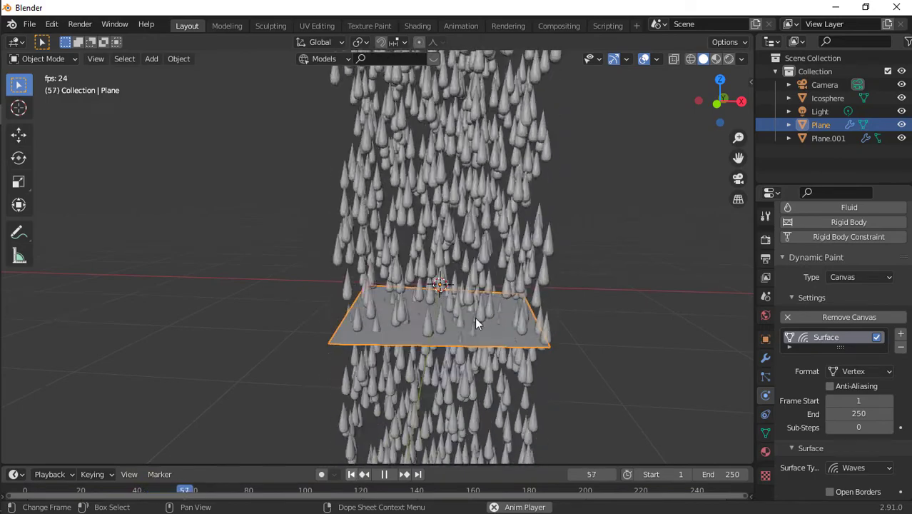
{"action": "key", "text": "space"}
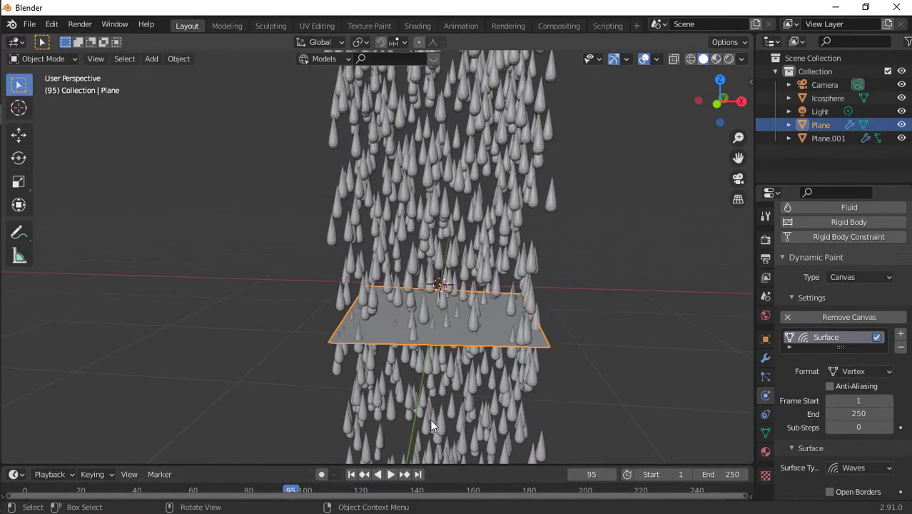
{"action": "left_click", "coordinate": [351, 474]}
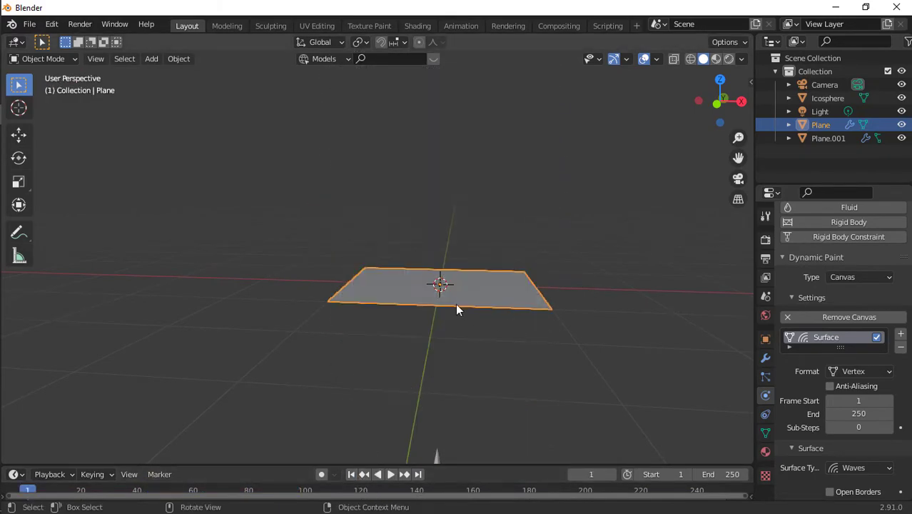
Step: Enter Edit Mode on the water plane and select its entire linked mesh
{"action": "key", "text": "Tab"}
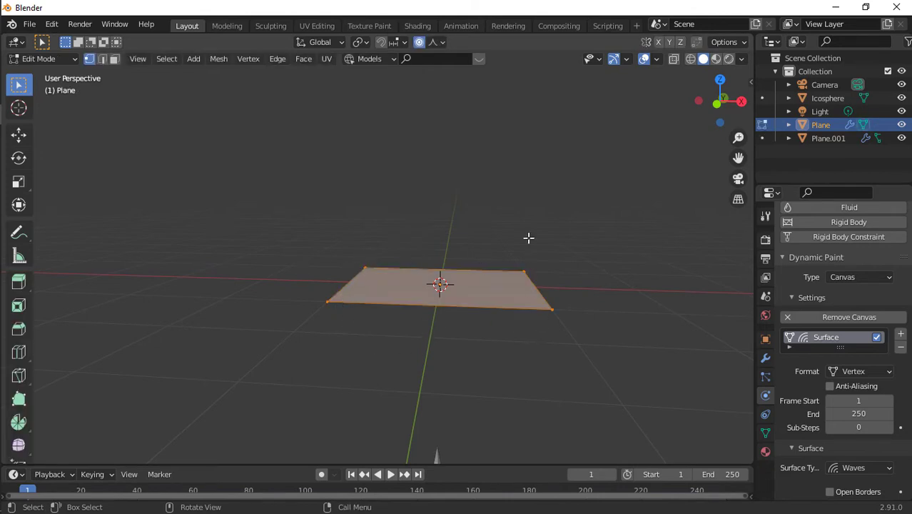
{"action": "scroll", "coordinate": [448, 243], "scroll_direction": "up", "scroll_amount": 6}
{"action": "scroll", "coordinate": [447, 243], "scroll_direction": "down", "scroll_amount": 3}
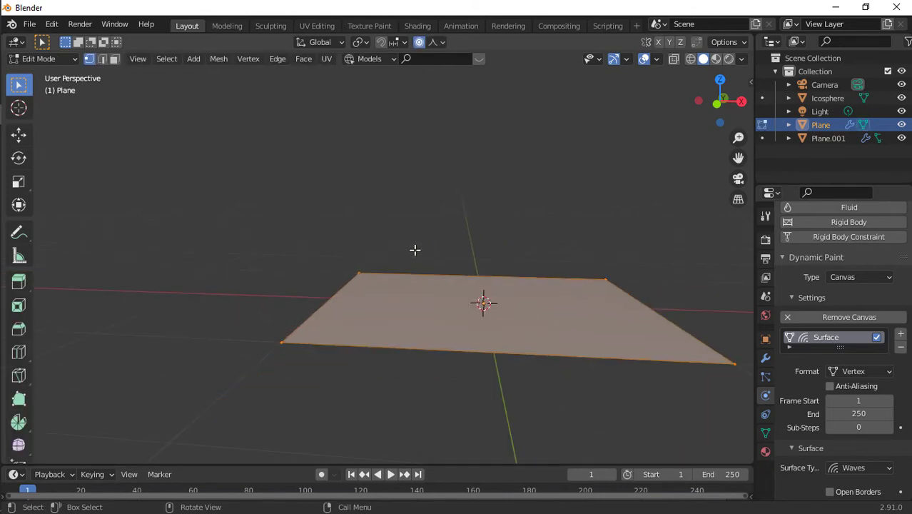
{"action": "left_click", "coordinate": [269, 331]}
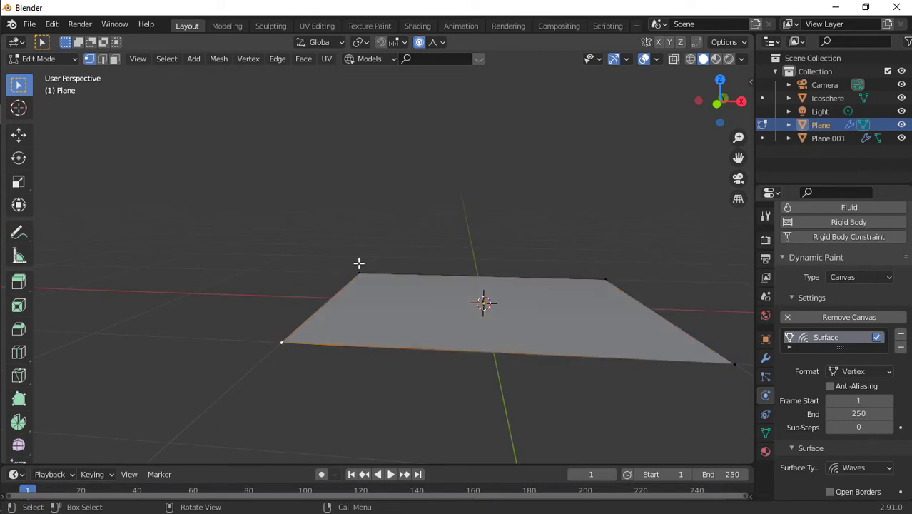
{"action": "left_click", "coordinate": [359, 264]}
{"action": "key", "text": "Tab"}
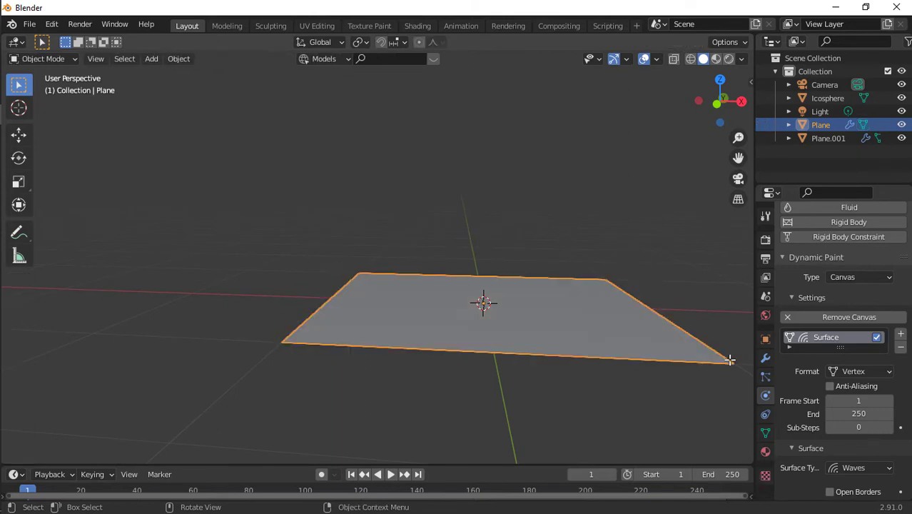
{"action": "key", "text": "Tab"}
{"action": "key", "text": "Tab"}
{"action": "key", "text": "Tab"}
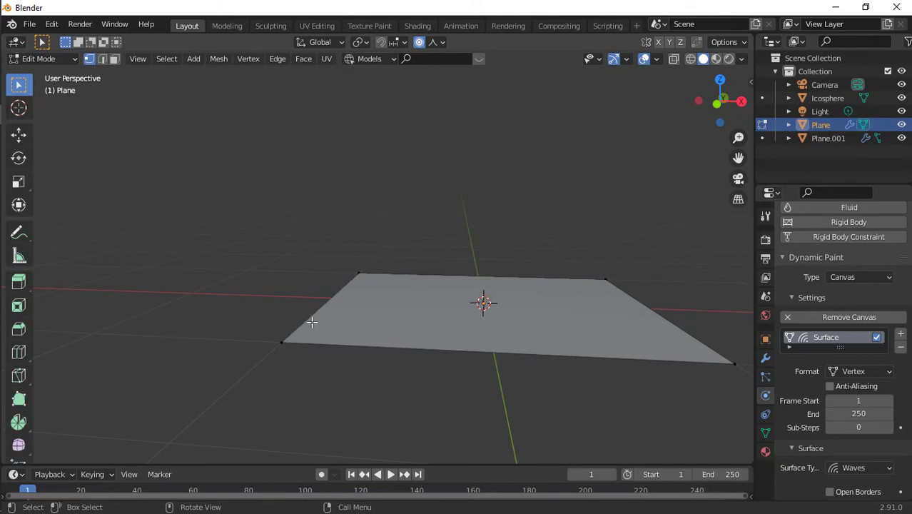
{"action": "left_click", "coordinate": [276, 345]}
{"action": "left_click", "coordinate": [344, 276]}
{"action": "left_click", "coordinate": [295, 335]}
{"action": "left_click", "coordinate": [404, 240]}
{"action": "key", "text": "l"}
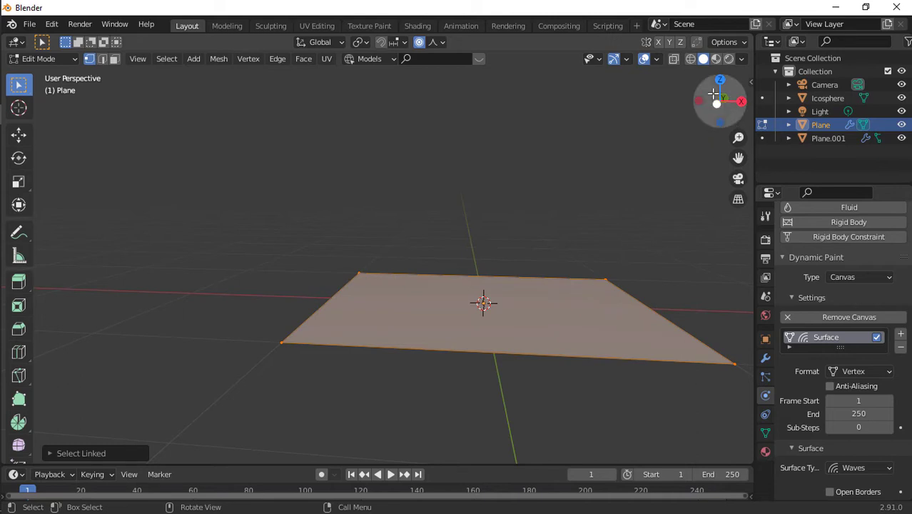
Step: Scale the water plane's mesh up uniformly by a factor of about 2.85
{"action": "left_click_drag", "start_coordinate": [716, 101], "coordinate": [716, 132]}
{"action": "scroll", "coordinate": [421, 207], "scroll_direction": "down", "scroll_amount": 6}
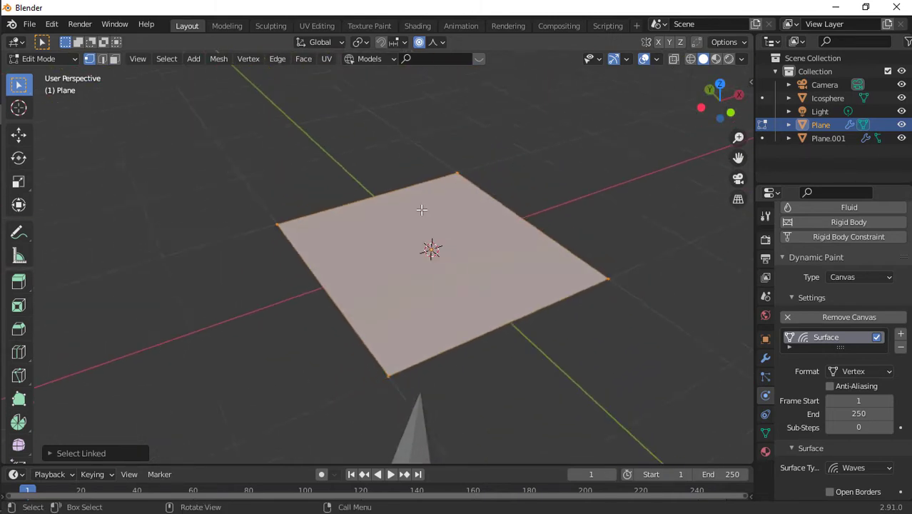
{"action": "key", "text": "s"}
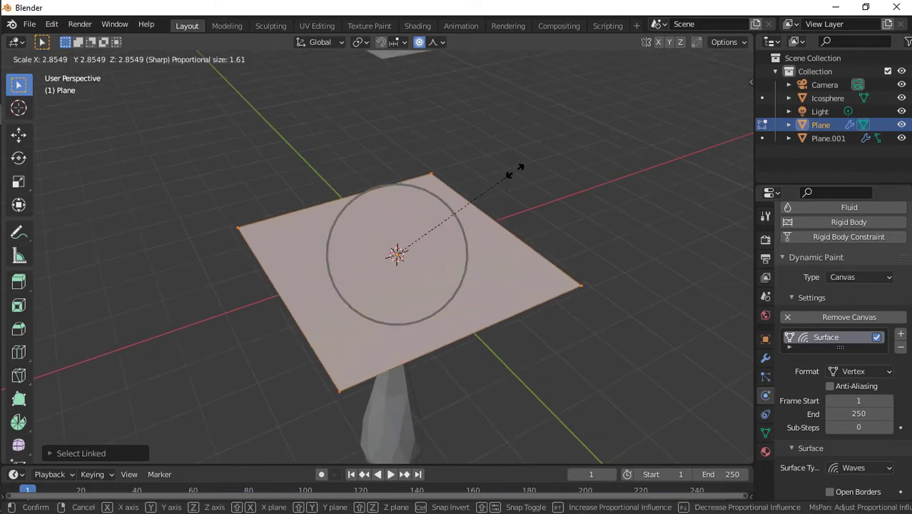
{"action": "left_click", "coordinate": [513, 171]}
{"action": "key", "text": "Tab"}
Step: Subdivide the water plane's whole mesh three times in a row
{"action": "right_click", "coordinate": [515, 171]}
{"action": "left_click", "coordinate": [515, 173]}
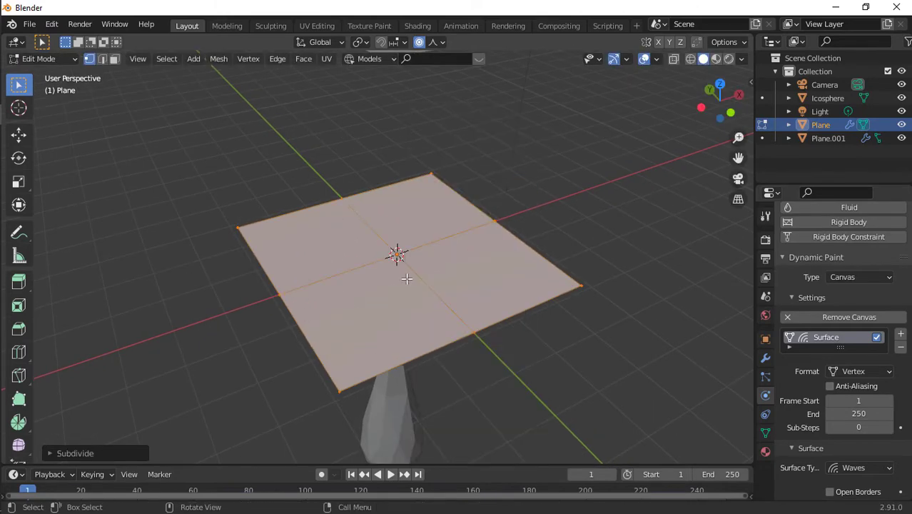
{"action": "right_click", "coordinate": [406, 278]}
{"action": "left_click", "coordinate": [359, 213]}
{"action": "right_click", "coordinate": [359, 217]}
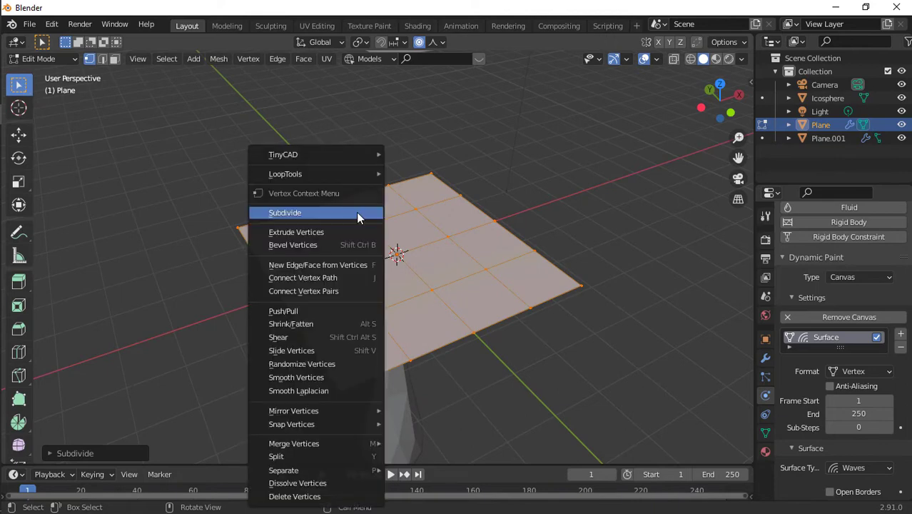
{"action": "left_click", "coordinate": [359, 214]}
Step: Set the last subdivision's Number of Cuts to 30
{"action": "left_click", "coordinate": [92, 456]}
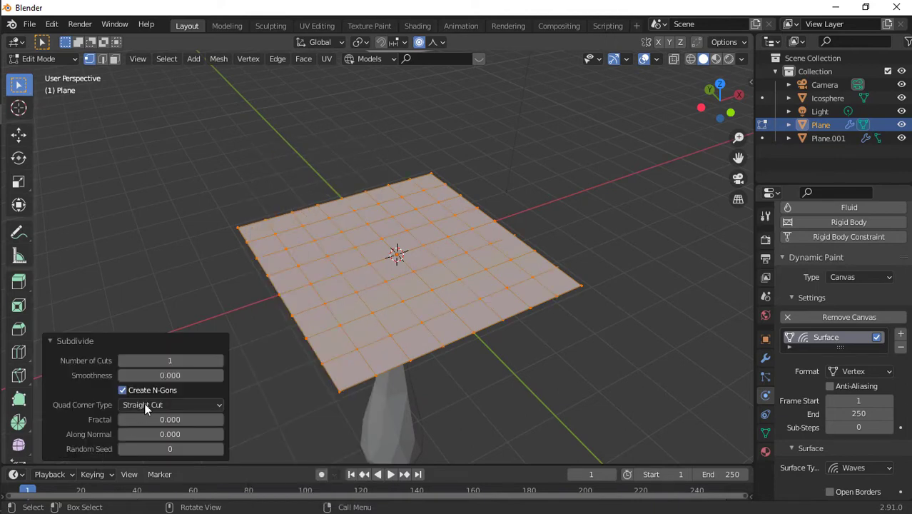
{"action": "left_click", "coordinate": [157, 360]}
{"action": "key", "text": "Return"}
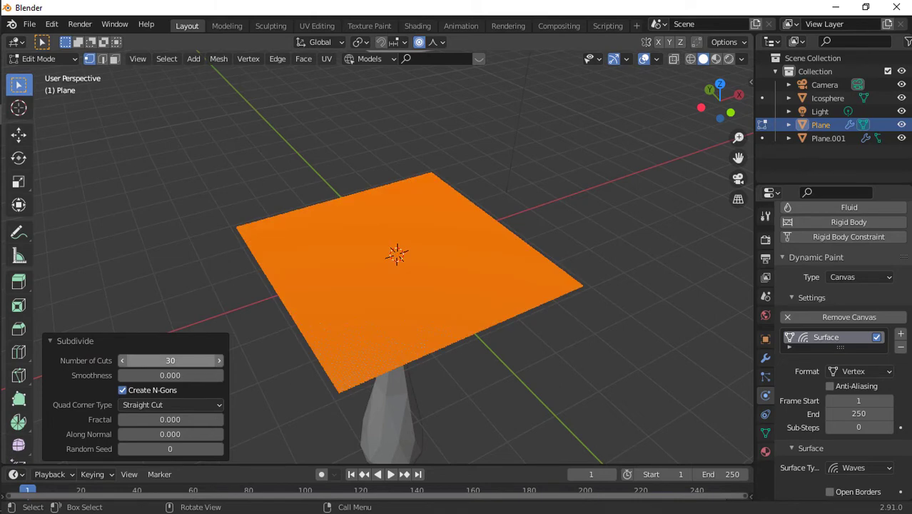
Step: Set the subdivision's Number of Cuts to 20 and return the water plane to Object Mode
{"action": "left_click", "coordinate": [168, 360]}
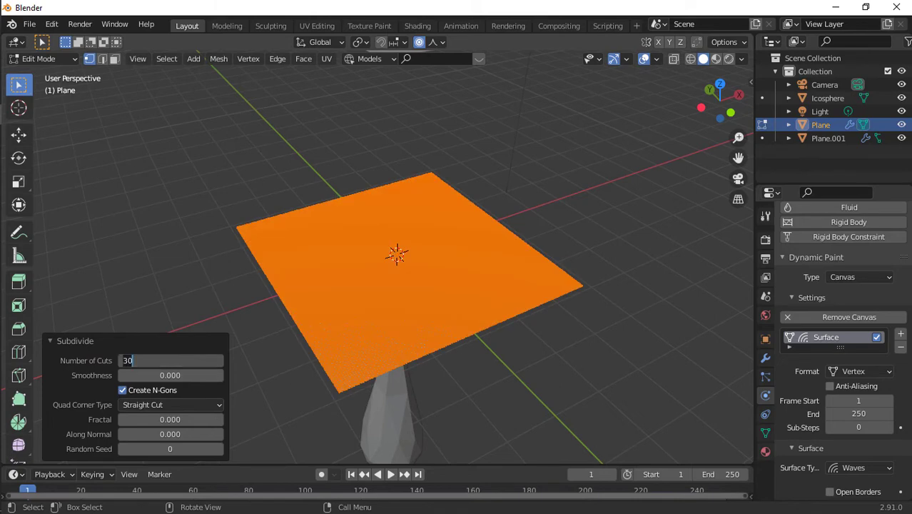
{"action": "key", "text": "Return"}
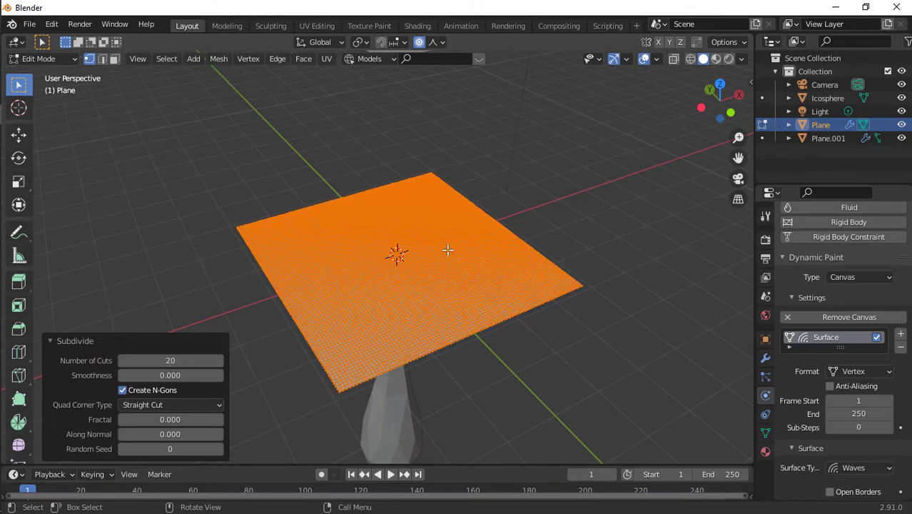
{"action": "key", "text": "Tab"}
Step: Play the simulation and examine the ripples on the subdivided water plane up close
{"action": "scroll", "coordinate": [524, 191], "scroll_direction": "down", "scroll_amount": 5}
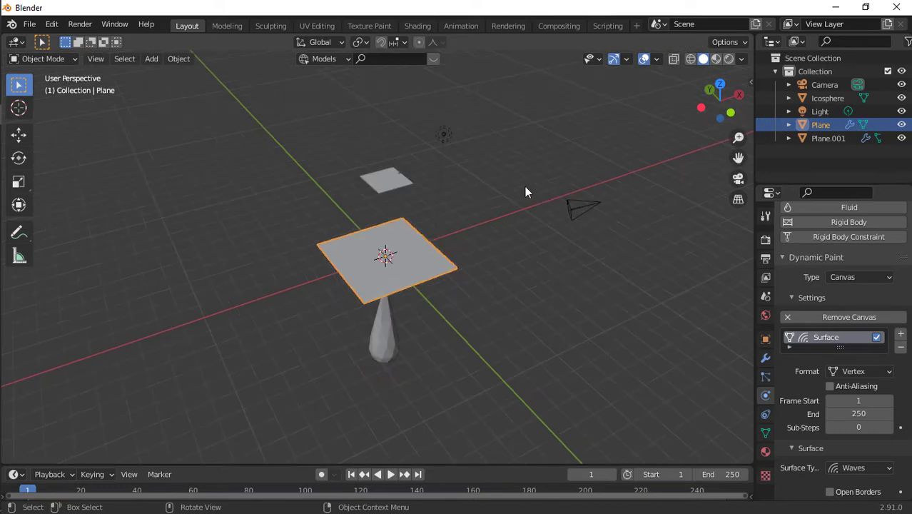
{"action": "middle_click_drag", "start_coordinate": [525, 192], "coordinate": [325, 346]}
{"action": "key", "text": "space"}
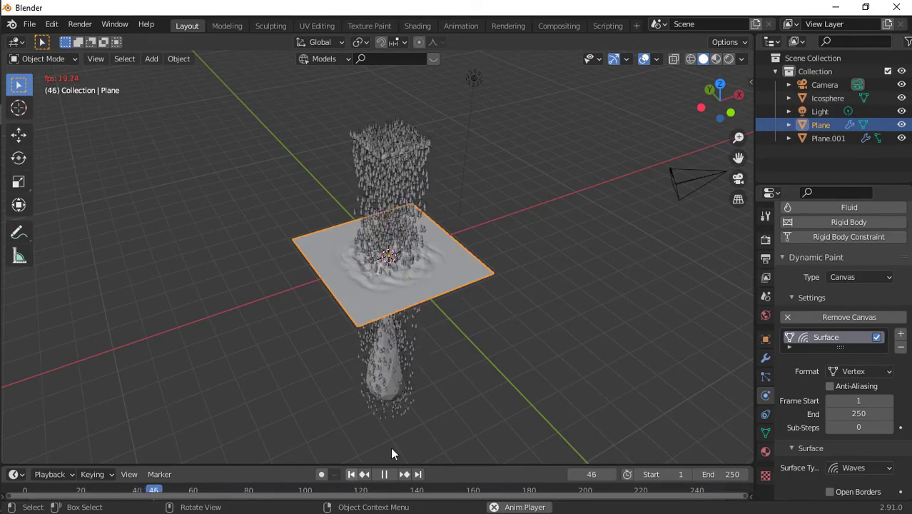
{"action": "scroll", "coordinate": [504, 347], "scroll_direction": "up", "scroll_amount": 6}
{"action": "scroll", "coordinate": [504, 346], "scroll_direction": "down", "scroll_amount": 6}
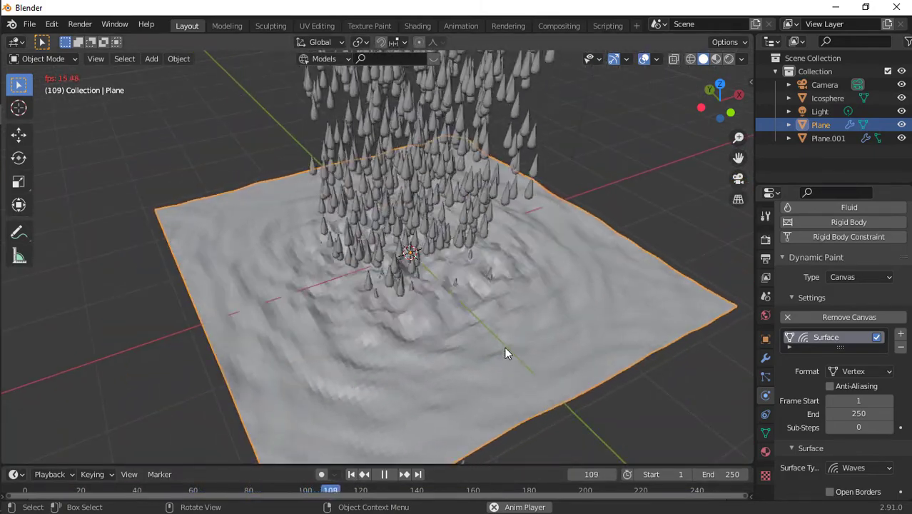
{"action": "key", "text": "space"}
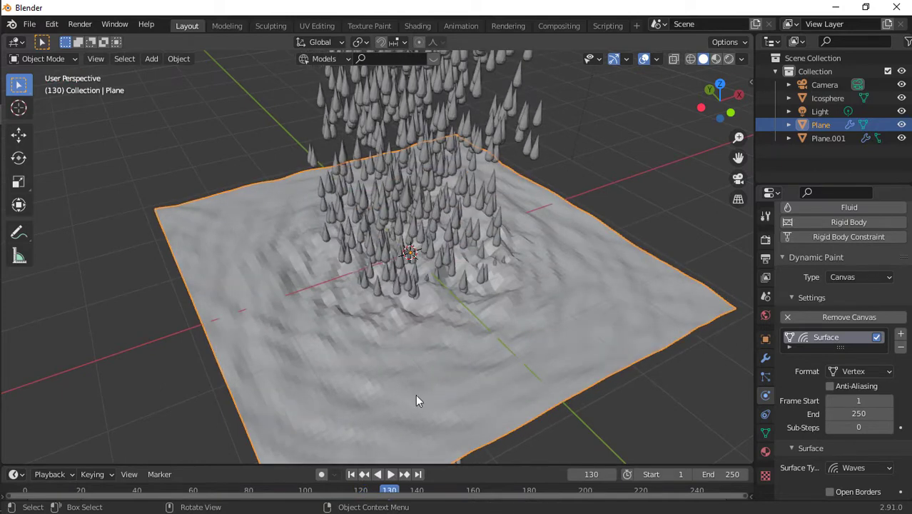
Step: Return to the first frame and shade the water plane smooth
{"action": "left_click", "coordinate": [352, 474]}
{"action": "right_click", "coordinate": [440, 406]}
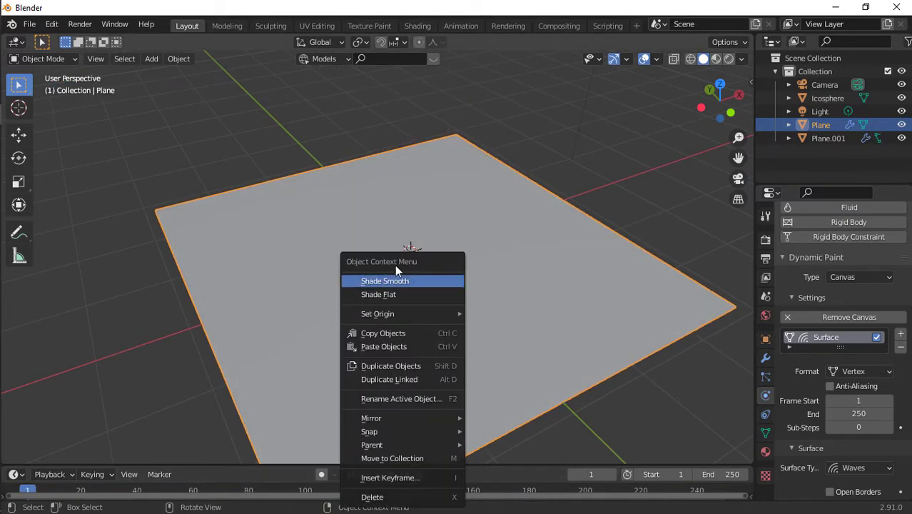
{"action": "left_click", "coordinate": [400, 278]}
Step: Scale the rain emitter plane above the water up uniformly by a factor of about 2.62
{"action": "scroll", "coordinate": [518, 197], "scroll_direction": "down", "scroll_amount": 4}
{"action": "left_click", "coordinate": [392, 170]}
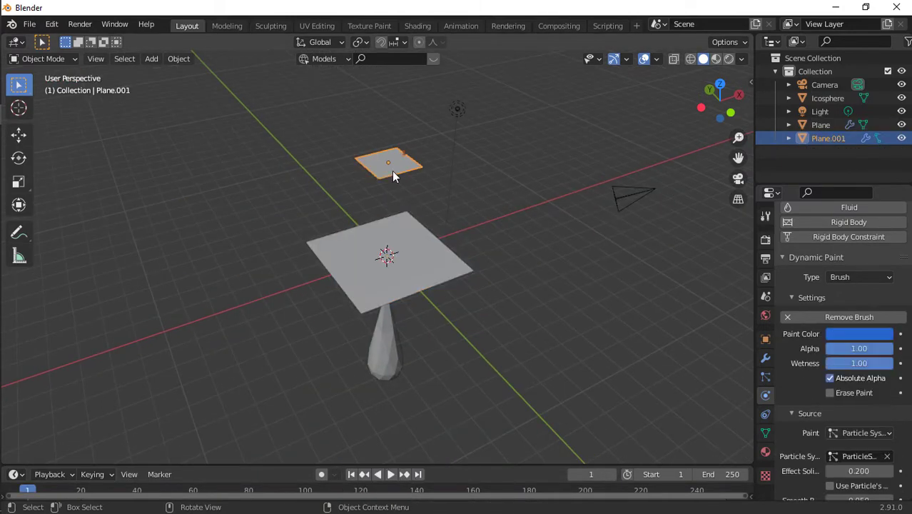
{"action": "key", "text": "s"}
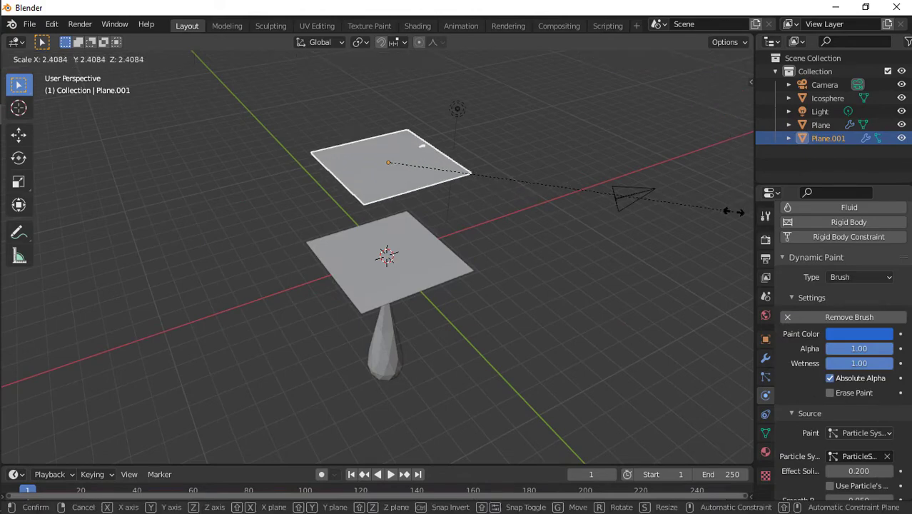
{"action": "left_click", "coordinate": [15, 211]}
Step: Play the simulation and inspect the raindrops and waves from above and from the side
{"action": "key", "text": "space"}
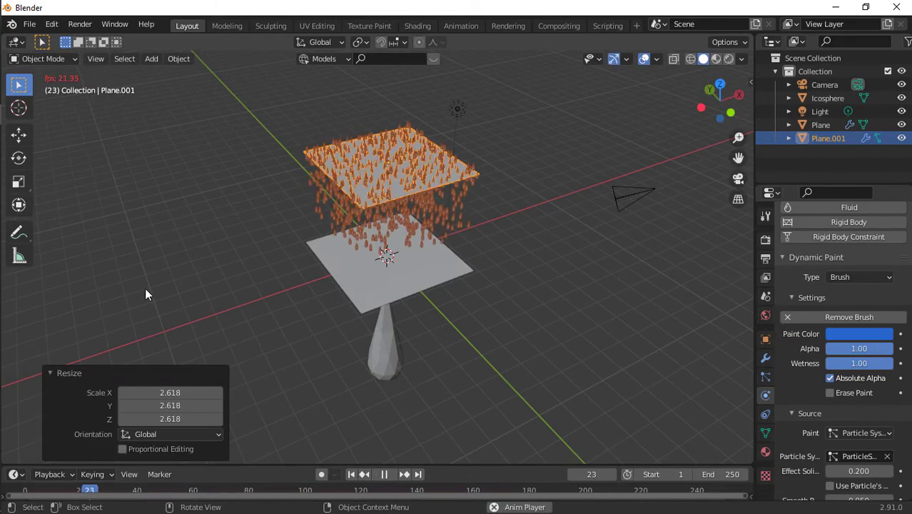
{"action": "scroll", "coordinate": [387, 259], "scroll_direction": "up", "scroll_amount": 8}
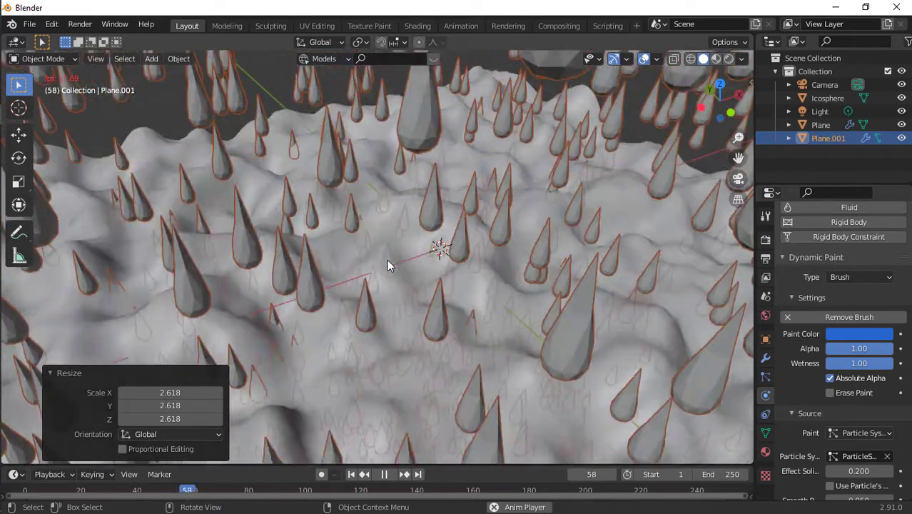
{"action": "scroll", "coordinate": [387, 259], "scroll_direction": "down", "scroll_amount": 5}
{"action": "scroll", "coordinate": [387, 262], "scroll_direction": "down", "scroll_amount": 4}
{"action": "scroll", "coordinate": [388, 262], "scroll_direction": "up", "scroll_amount": 4}
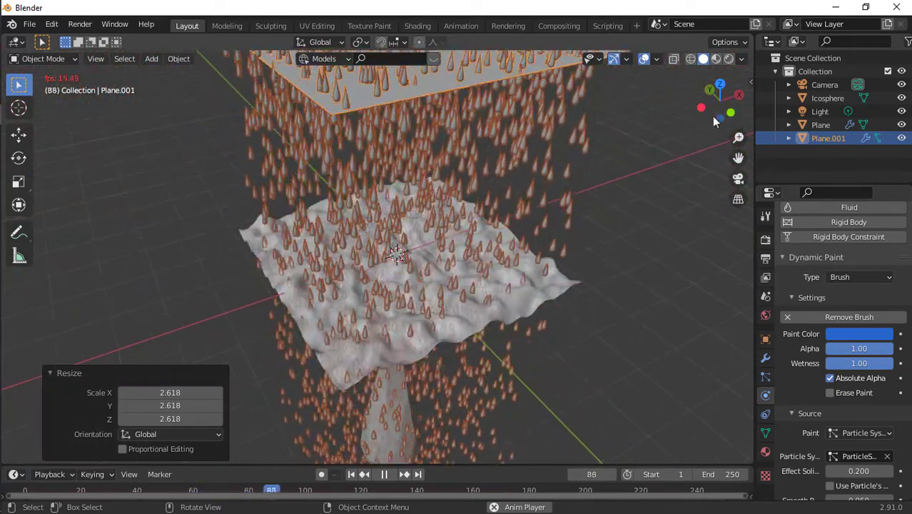
{"action": "left_click_drag", "start_coordinate": [711, 114], "coordinate": [705, 52]}
{"action": "key", "text": "space"}
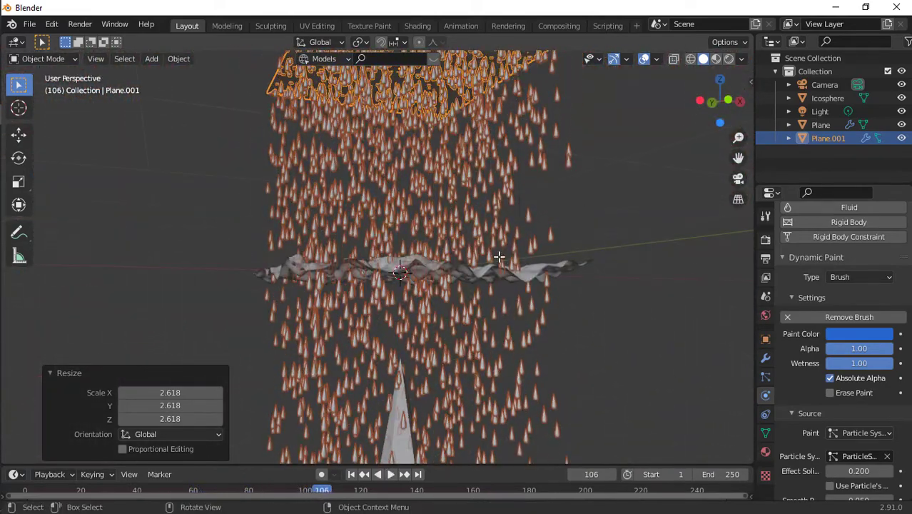
Step: Scale the teardrop icosphere down uniformly to about 0.159 of its size to shrink the raindrops
{"action": "left_click", "coordinate": [408, 449]}
{"action": "key", "text": "s"}
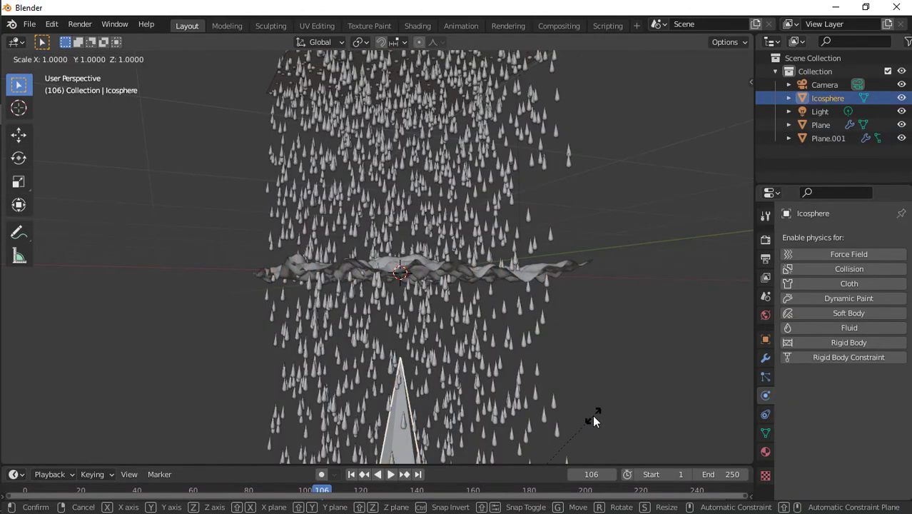
{"action": "left_click", "coordinate": [442, 187]}
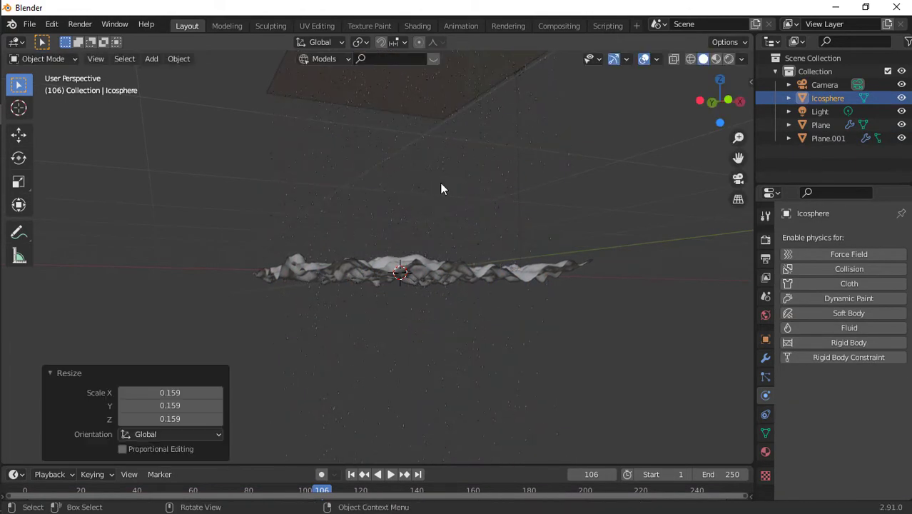
{"action": "scroll", "coordinate": [441, 187], "scroll_direction": "up", "scroll_amount": 5}
Step: Replay the simulation from the first frame and check the smaller raindrops and waves from an angled overhead view
{"action": "left_click", "coordinate": [356, 475]}
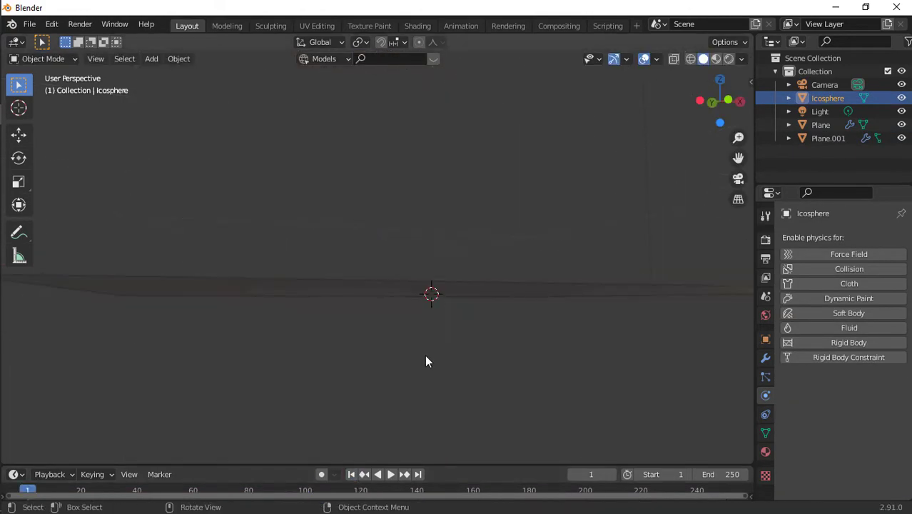
{"action": "left_click", "coordinate": [735, 71]}
{"action": "left_click_drag", "start_coordinate": [720, 84], "coordinate": [749, 132]}
{"action": "key", "text": "space"}
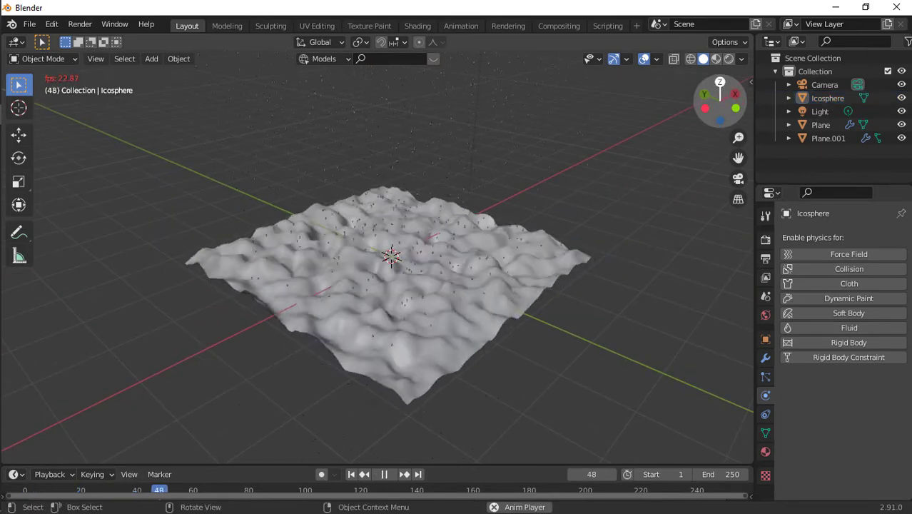
{"action": "key", "text": "space"}
Step: Set the water plane's Dynamic Paint wave Damping to 0.06 and preview the simulation from the first frame
{"action": "scroll", "coordinate": [429, 329], "scroll_direction": "up", "scroll_amount": 5}
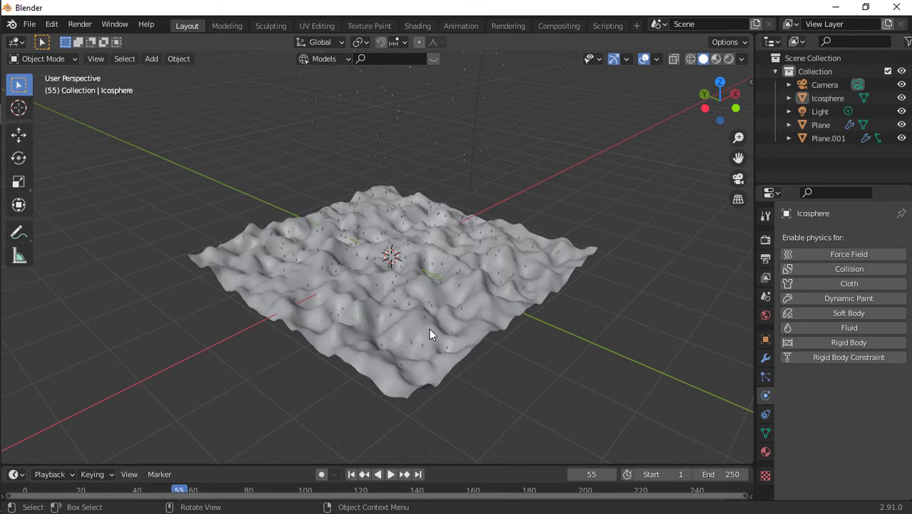
{"action": "right_click", "coordinate": [428, 329]}
{"action": "left_click", "coordinate": [242, 349]}
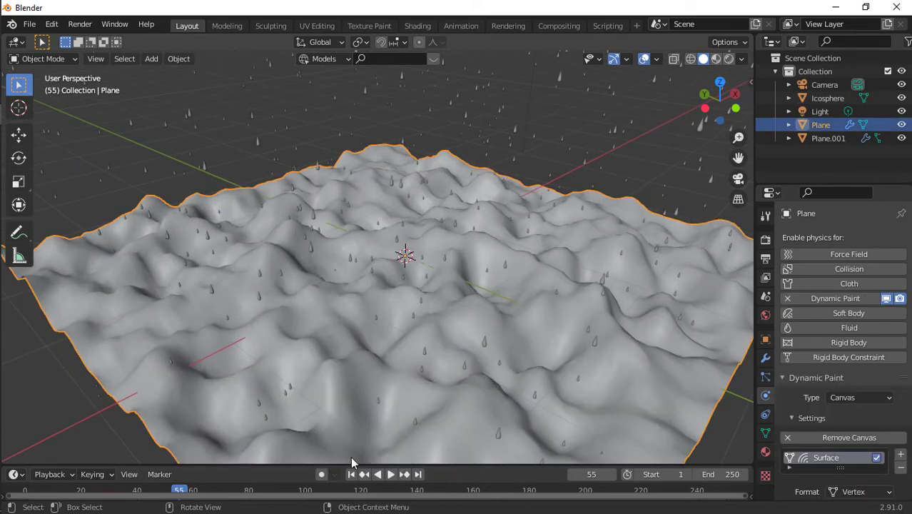
{"action": "left_click", "coordinate": [350, 474]}
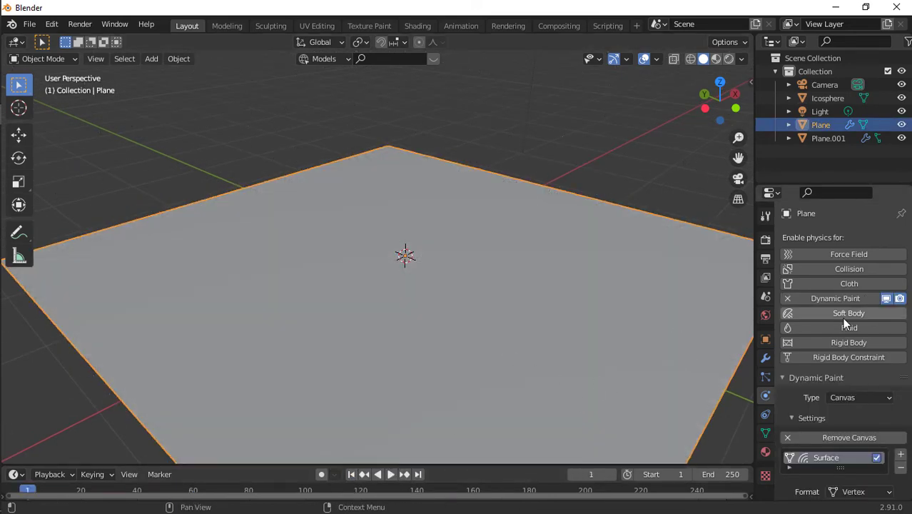
{"action": "scroll", "coordinate": [842, 318], "scroll_direction": "down", "scroll_amount": 8}
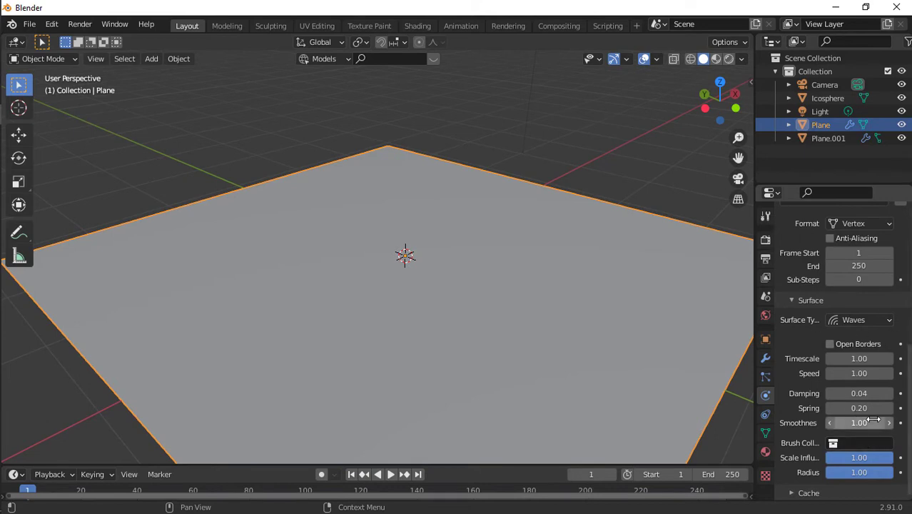
{"action": "left_click_drag", "start_coordinate": [848, 391], "coordinate": [858, 391]}
{"action": "key", "text": "space"}
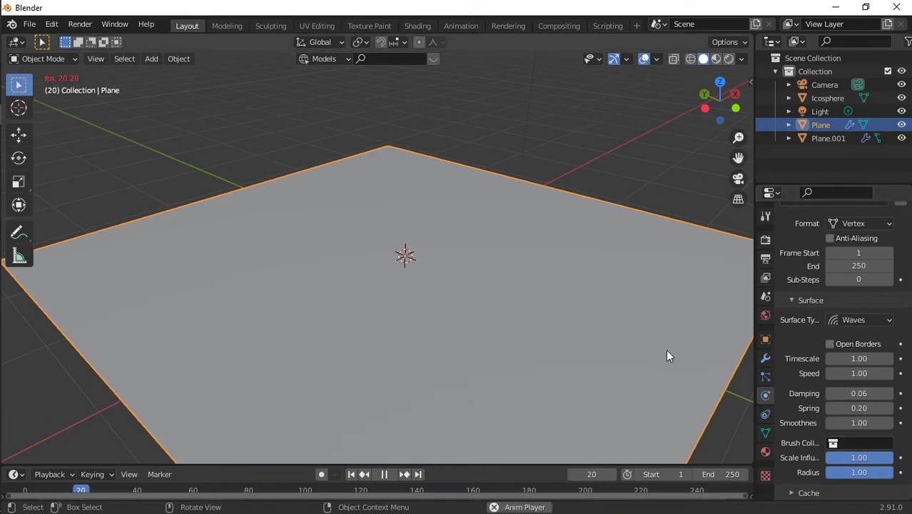
{"action": "key", "text": "space"}
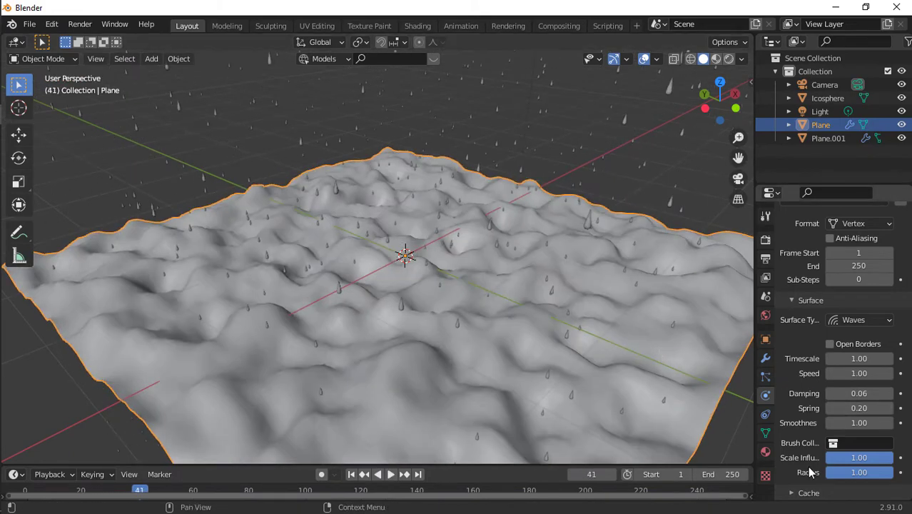
Step: Set the rain emitter plane's brush wave Factor to 0.8 and preview the resulting waves
{"action": "scroll", "coordinate": [610, 322], "scroll_direction": "down", "scroll_amount": 8}
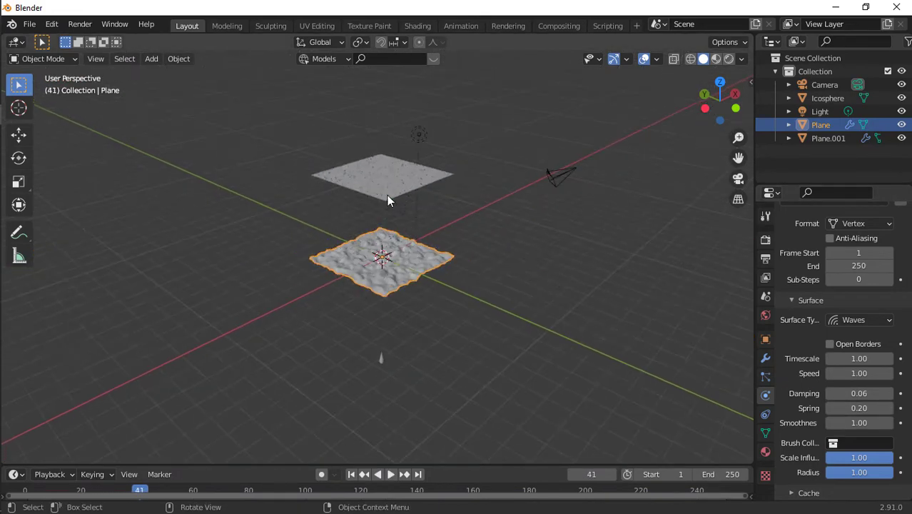
{"action": "left_click", "coordinate": [387, 193]}
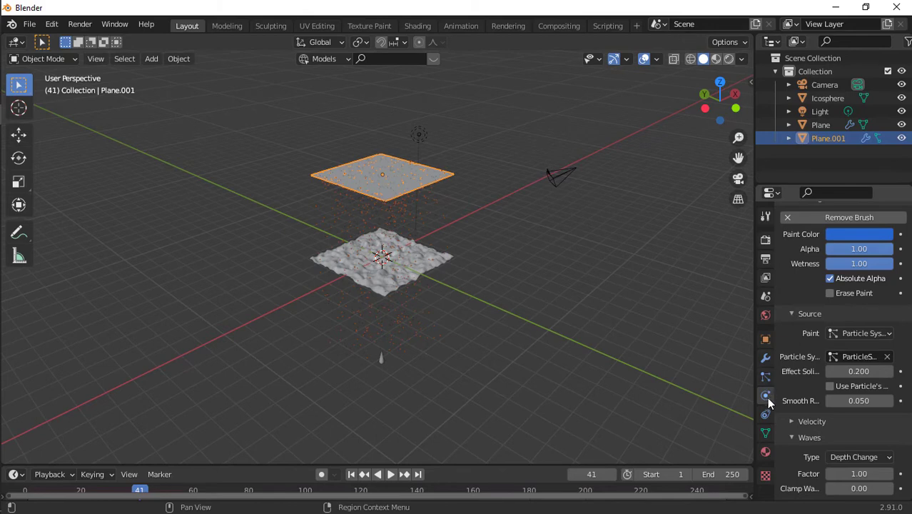
{"action": "left_click", "coordinate": [848, 474]}
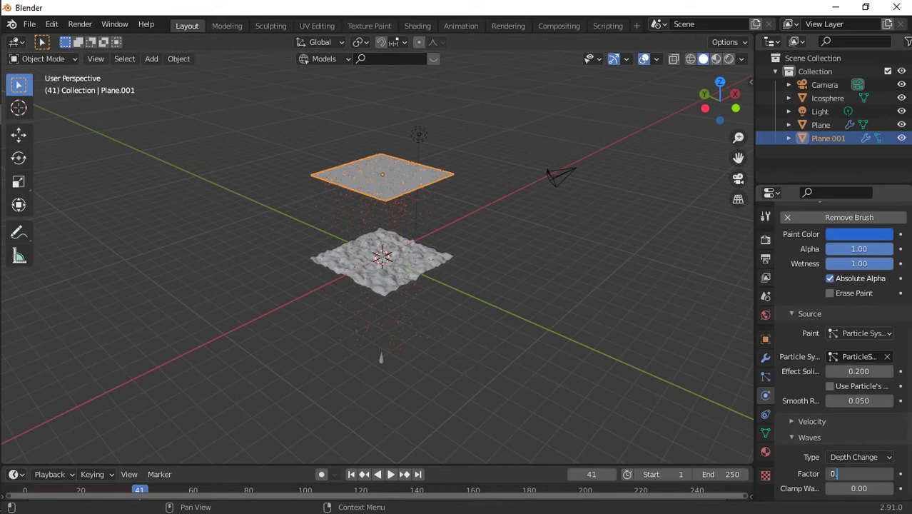
{"action": "type", "text": "0.8"}
{"action": "key", "text": "Return"}
{"action": "key", "text": "space"}
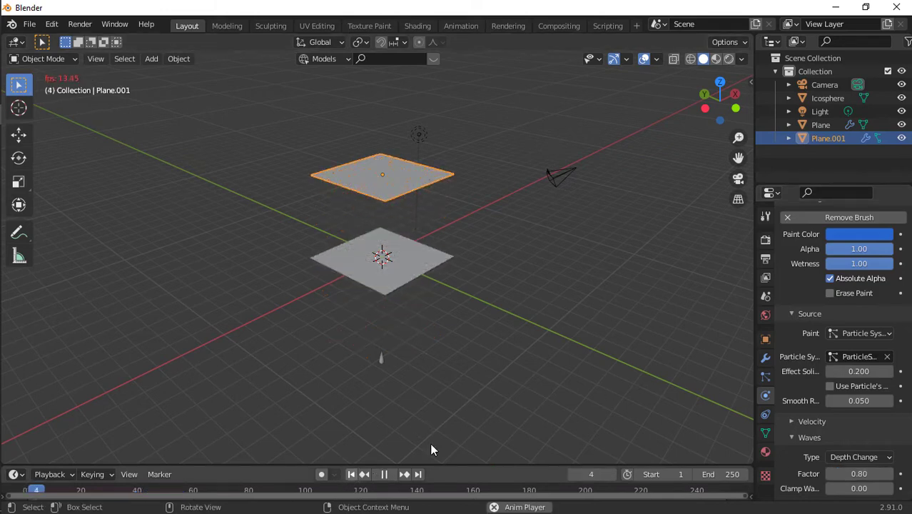
{"action": "scroll", "coordinate": [485, 389], "scroll_direction": "up", "scroll_amount": 6}
{"action": "key", "text": "space"}
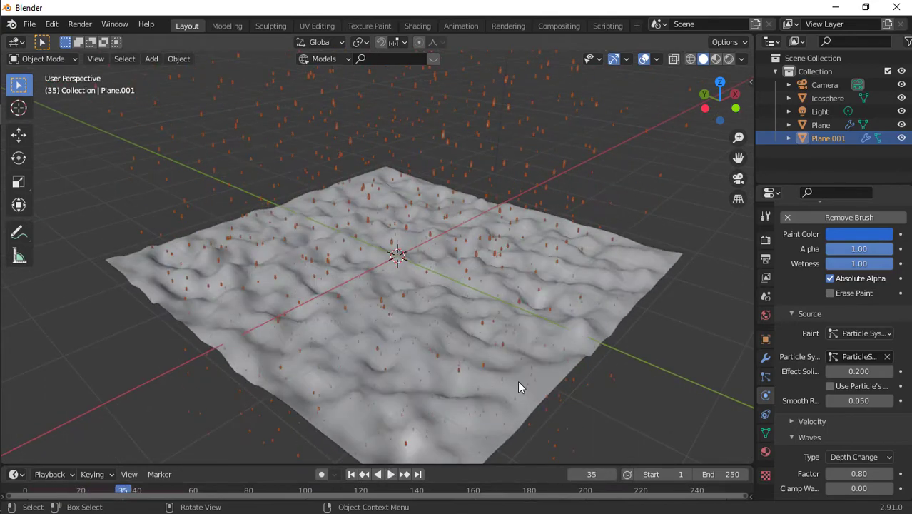
Step: Lower the emitter brush's wave Factor to 0.15 and replay the simulation from the first frame for a close look
{"action": "left_click_drag", "start_coordinate": [889, 473], "coordinate": [852, 474]}
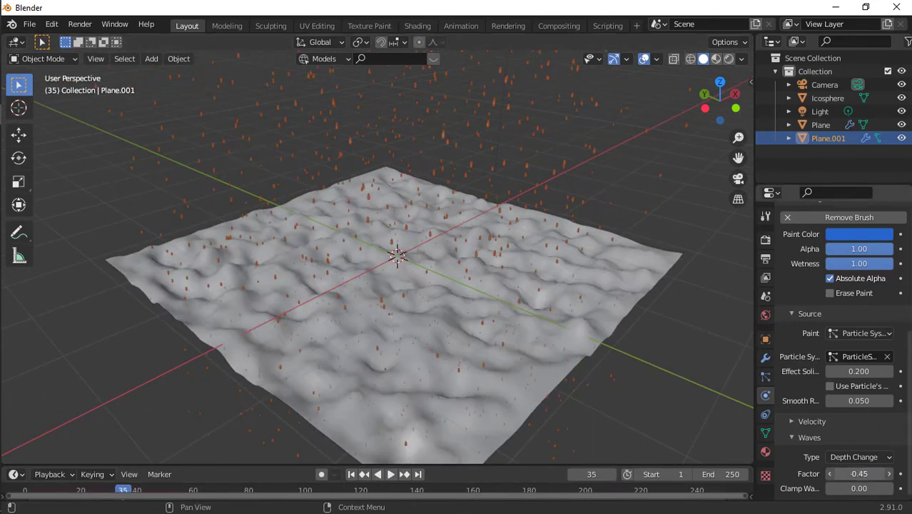
{"action": "key", "text": "space"}
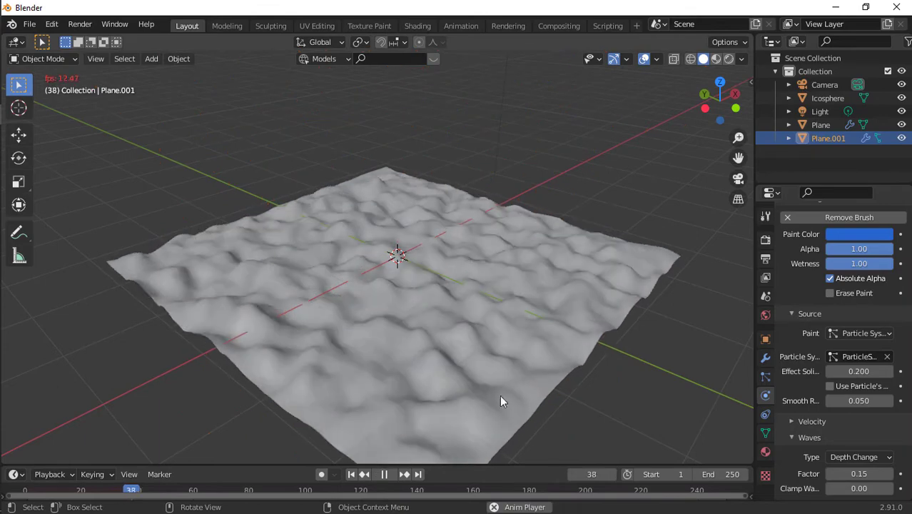
{"action": "left_click", "coordinate": [351, 474]}
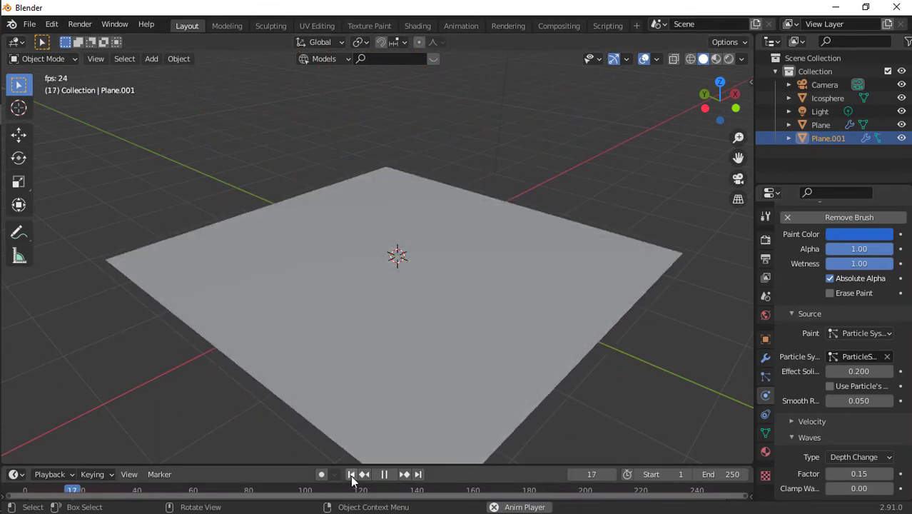
{"action": "key", "text": "space"}
{"action": "key", "text": "space"}
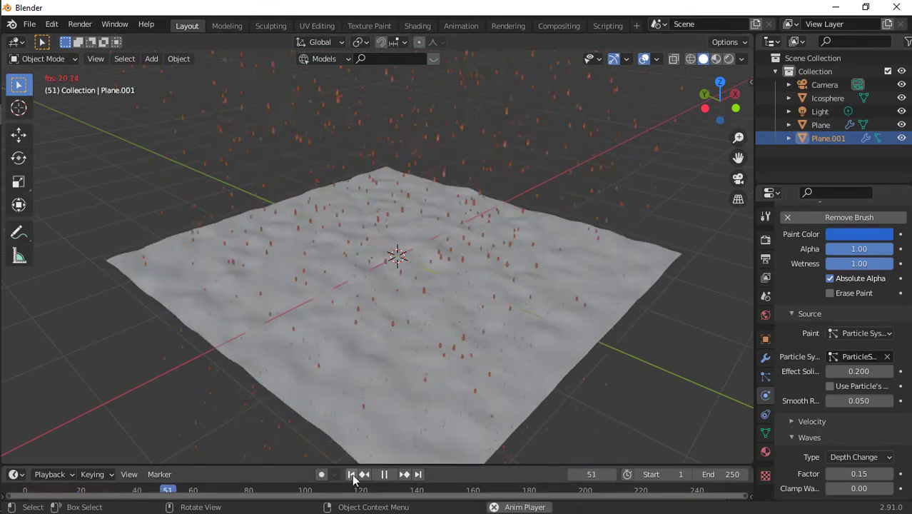
{"action": "scroll", "coordinate": [503, 380], "scroll_direction": "up", "scroll_amount": 5}
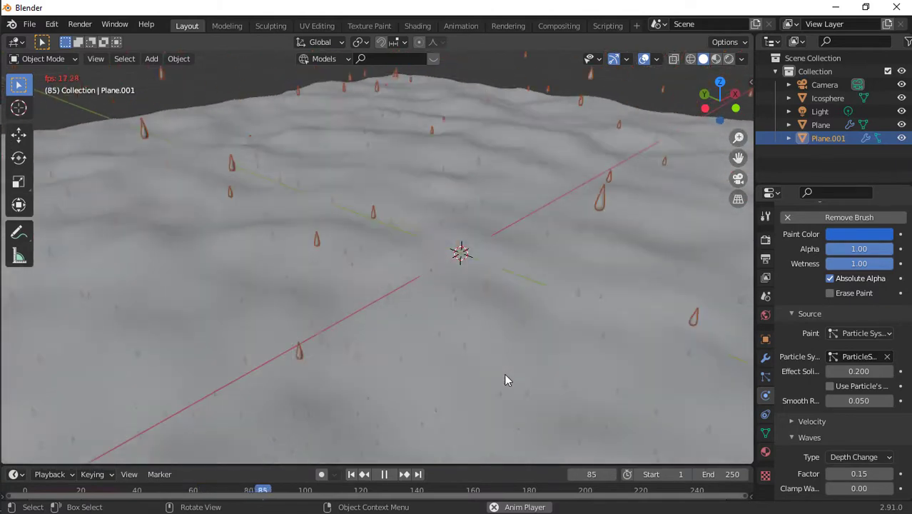
Step: Stop playback, set the emitter brush's wave Factor to 0.10 and play the simulation again
{"action": "key", "text": "space"}
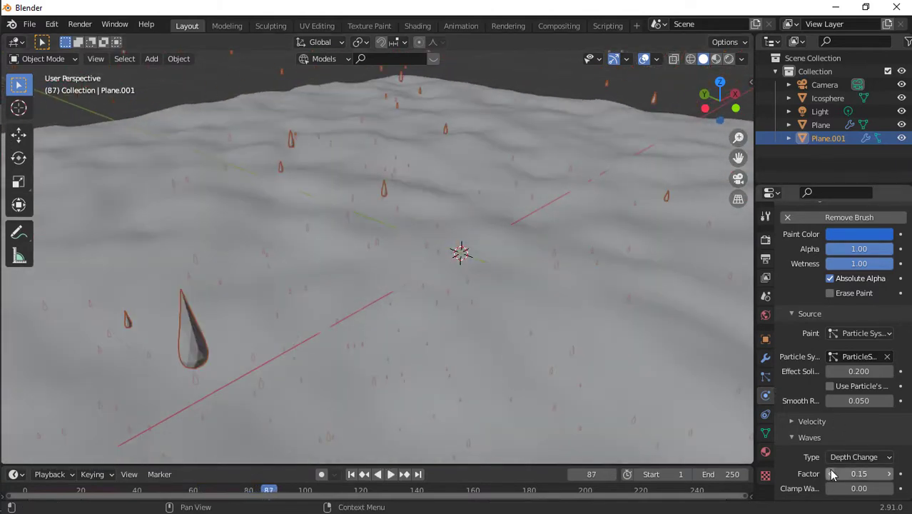
{"action": "key", "text": "space"}
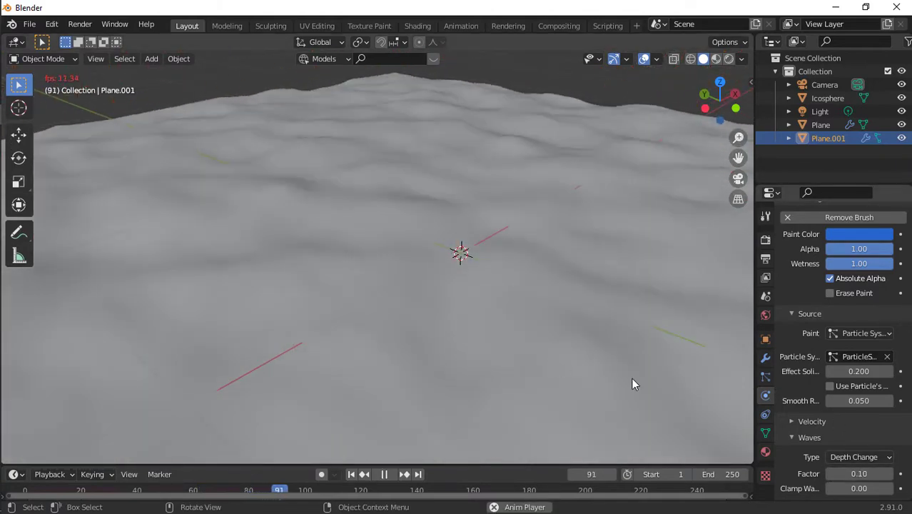
Step: Replay the simulation from the first frame with the whole water plane in view and stop playback
{"action": "left_click", "coordinate": [353, 475]}
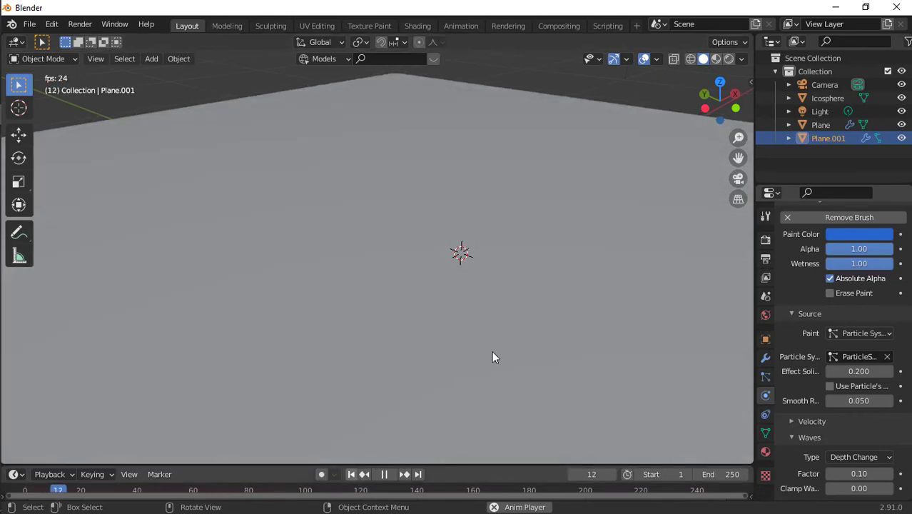
{"action": "scroll", "coordinate": [503, 345], "scroll_direction": "down", "scroll_amount": 5}
{"action": "key", "text": "space"}
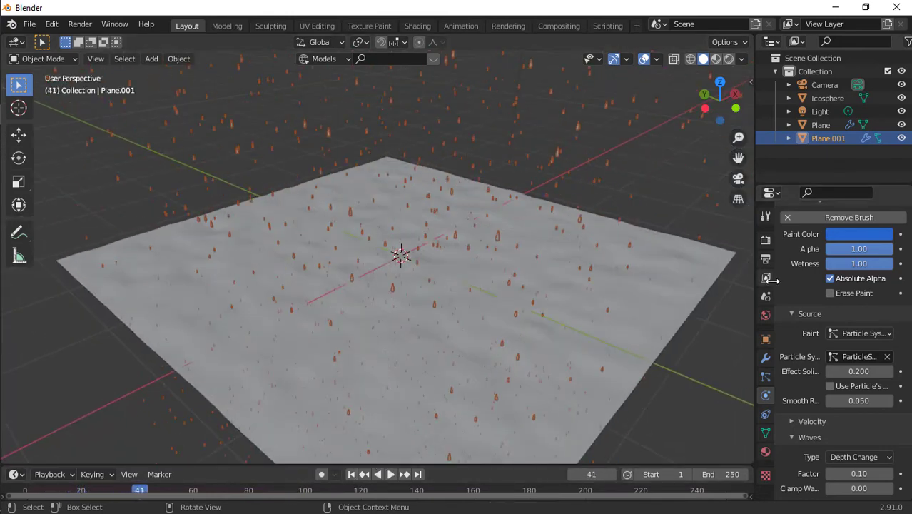
{"action": "left_click", "coordinate": [766, 357]}
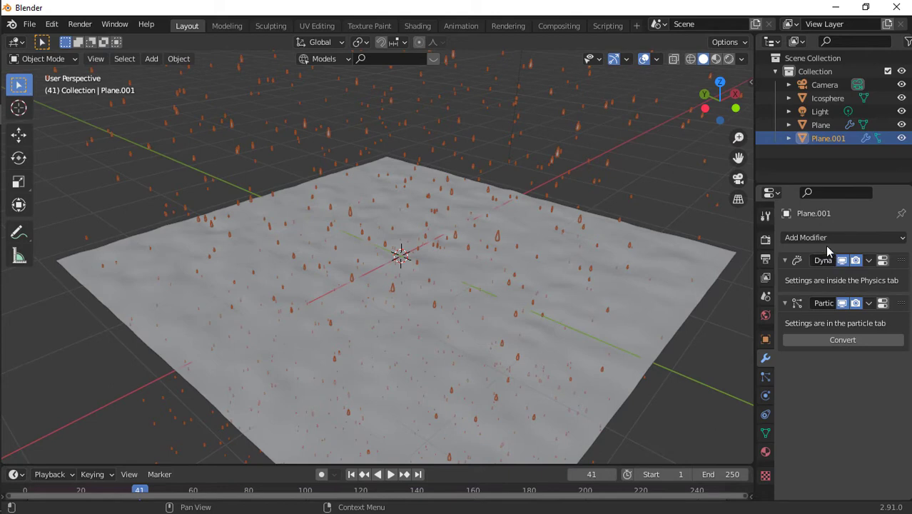
{"action": "left_click", "coordinate": [820, 238]}
{"action": "left_click", "coordinate": [662, 465]}
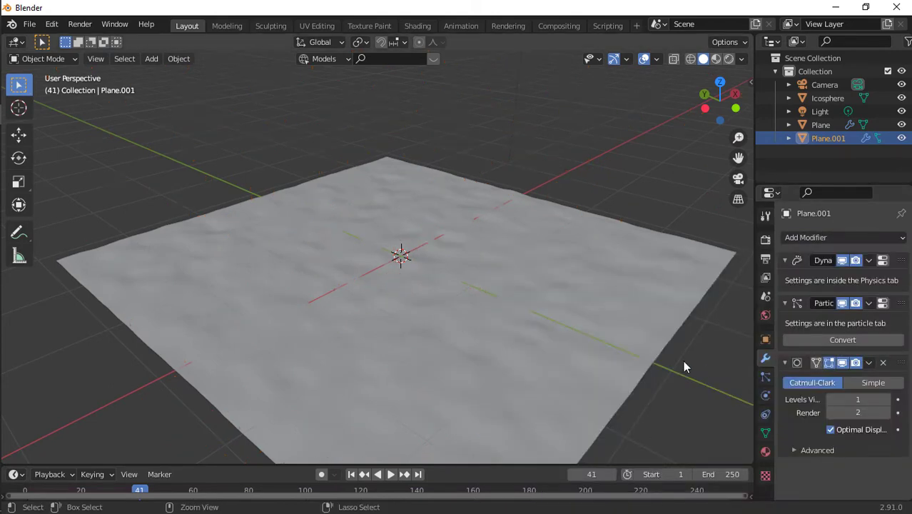
{"action": "key", "text": "ctrl+z"}
Step: Add a Subdivision Surface modifier to the water plane and apply it
{"action": "left_click", "coordinate": [592, 324]}
{"action": "left_click", "coordinate": [801, 243]}
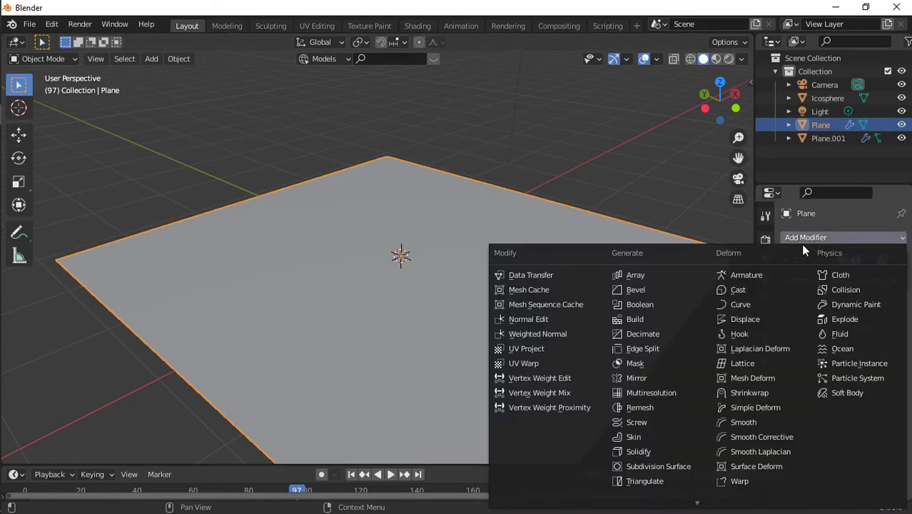
{"action": "left_click", "coordinate": [660, 461]}
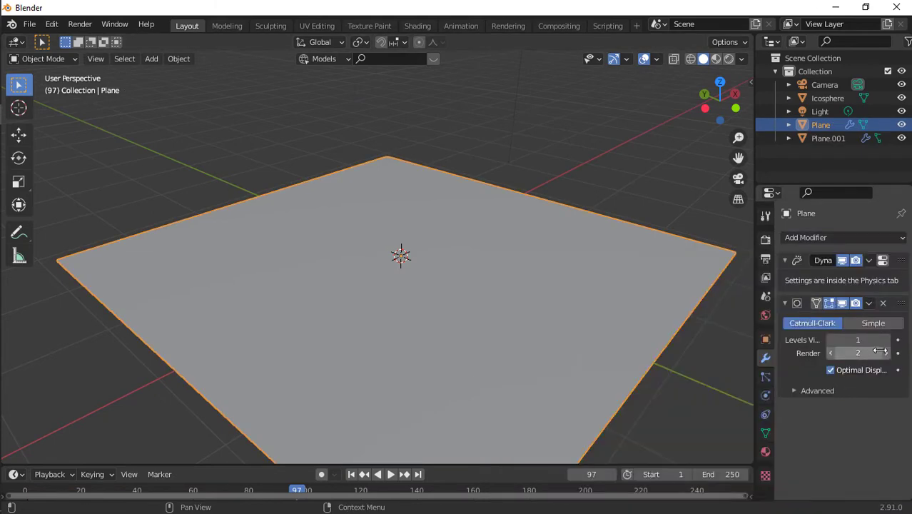
{"action": "left_click", "coordinate": [868, 303]}
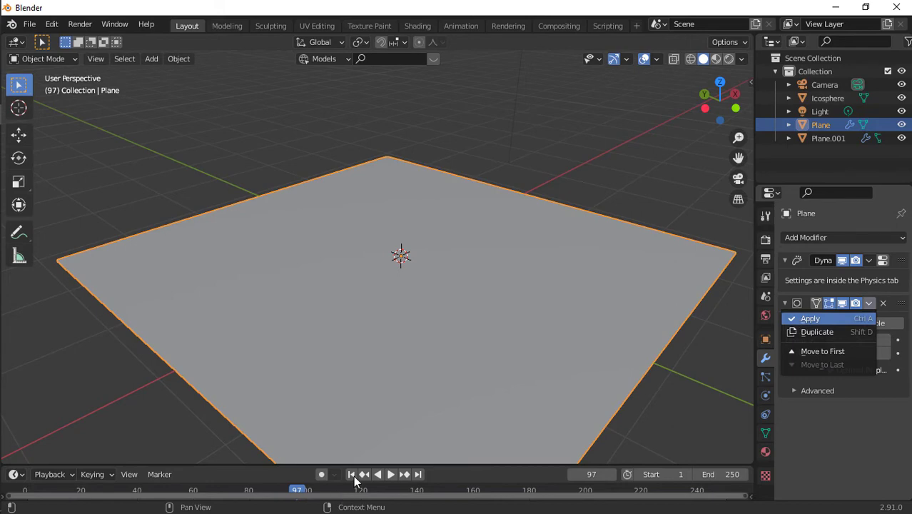
{"action": "key", "text": "Return"}
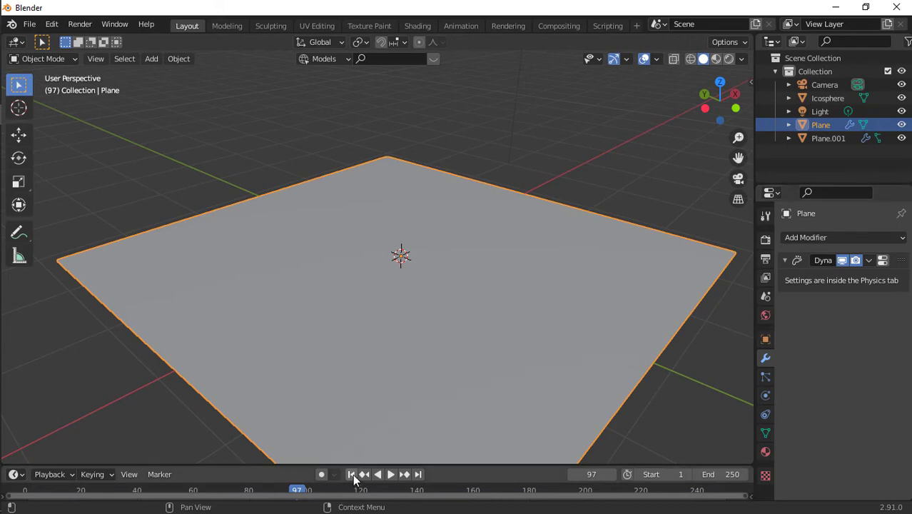
Step: Play the simulation from the first frame and inspect the waves on the subdivided water plane up close
{"action": "left_click", "coordinate": [351, 474]}
{"action": "key", "text": "space"}
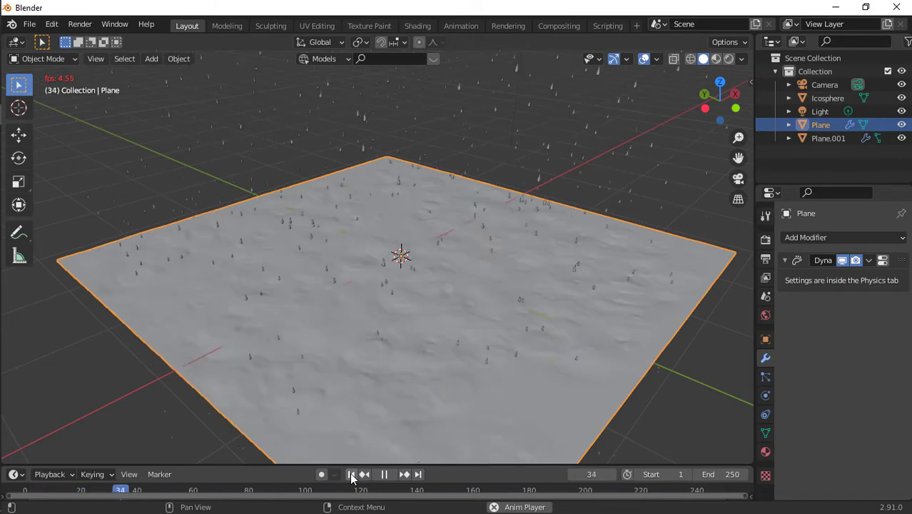
{"action": "key", "text": "space"}
{"action": "middle_click_drag", "start_coordinate": [647, 146], "coordinate": [579, 220]}
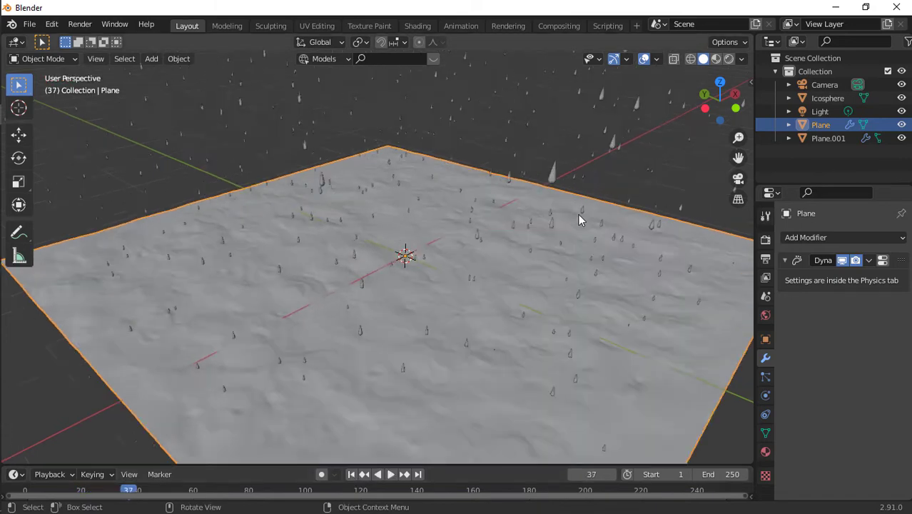
{"action": "scroll", "coordinate": [580, 219], "scroll_direction": "up", "scroll_amount": 9}
{"action": "scroll", "coordinate": [579, 227], "scroll_direction": "down", "scroll_amount": 4}
{"action": "key", "text": "space"}
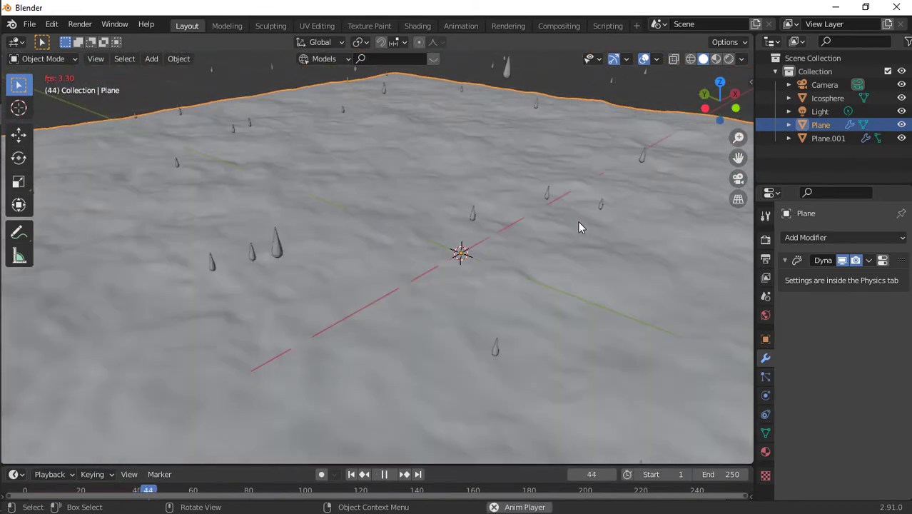
{"action": "scroll", "coordinate": [578, 222], "scroll_direction": "down", "scroll_amount": 3}
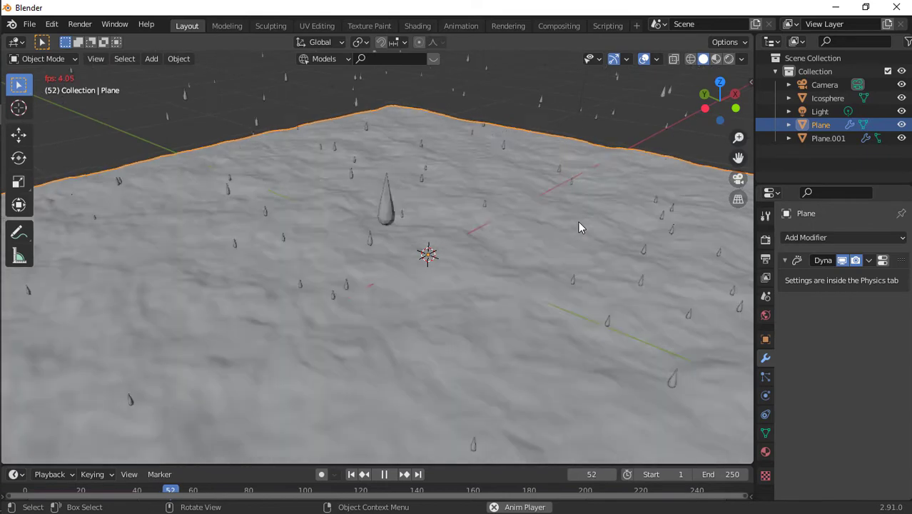
{"action": "key", "text": "space"}
Step: Select the rain emitter plane and review its Dynamic Paint brush settings, including the Velocity options
{"action": "scroll", "coordinate": [578, 222], "scroll_direction": "down", "scroll_amount": 8}
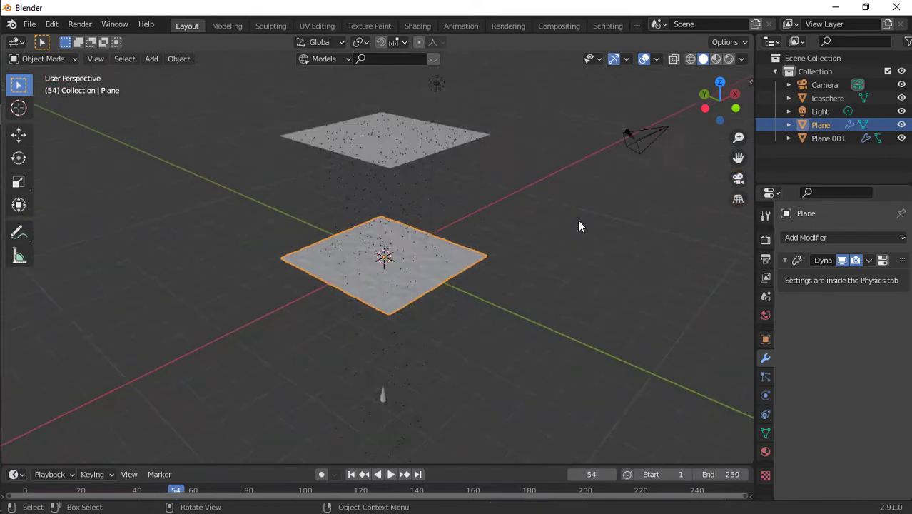
{"action": "scroll", "coordinate": [594, 210], "scroll_direction": "up", "scroll_amount": 5}
{"action": "scroll", "coordinate": [482, 166], "scroll_direction": "down", "scroll_amount": 4}
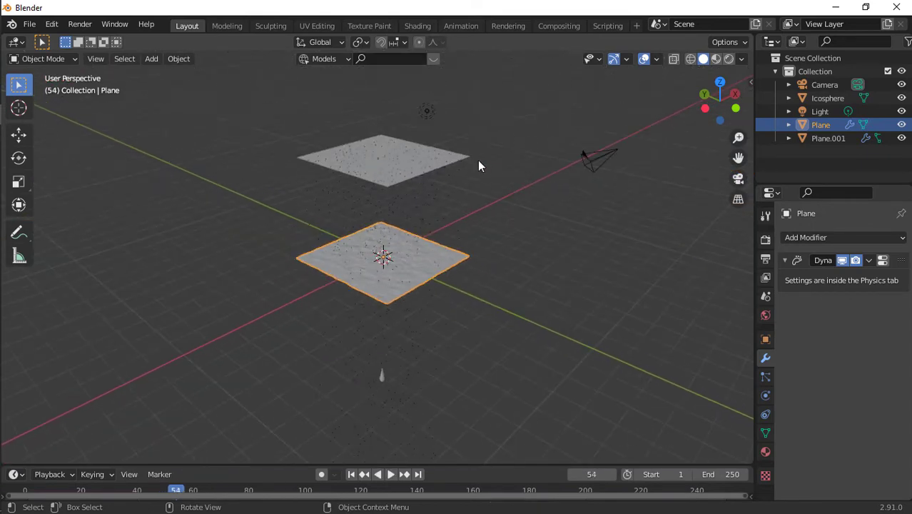
{"action": "left_click", "coordinate": [475, 162]}
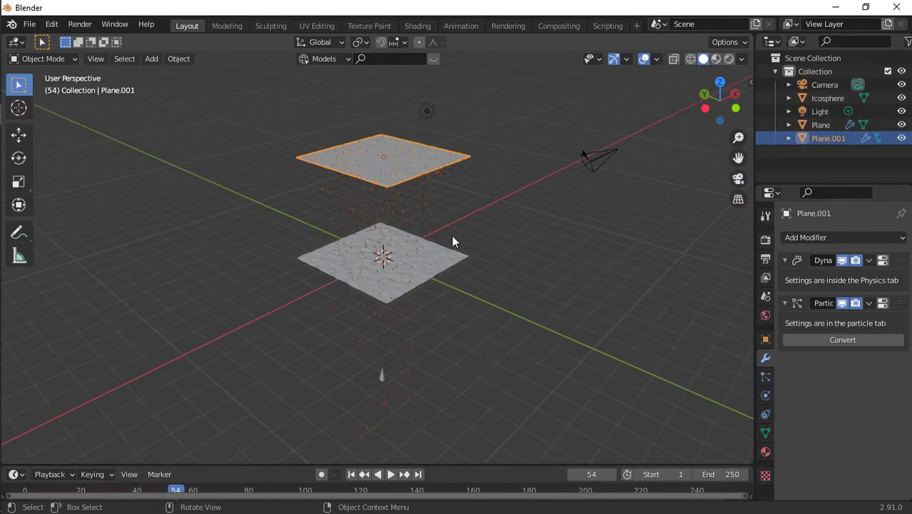
{"action": "left_click", "coordinate": [765, 395]}
{"action": "scroll", "coordinate": [845, 377], "scroll_direction": "down", "scroll_amount": 5}
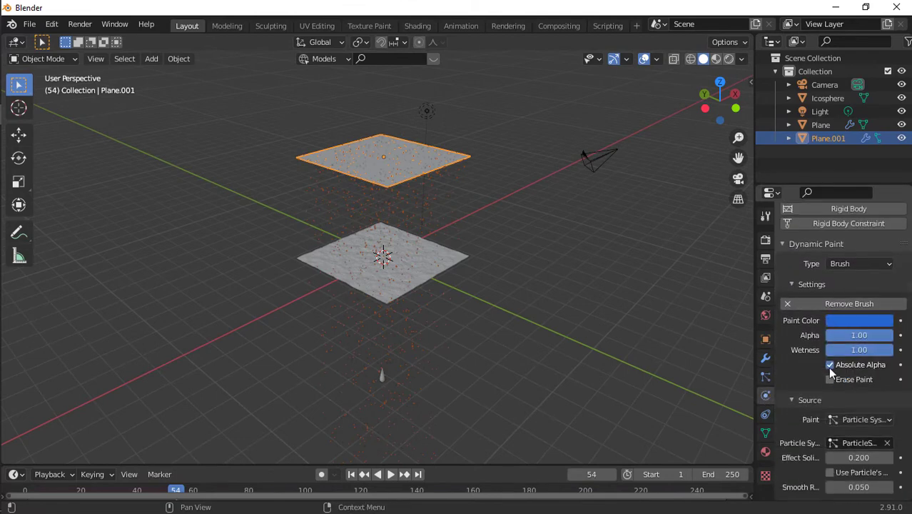
{"action": "scroll", "coordinate": [835, 414], "scroll_direction": "down", "scroll_amount": 3}
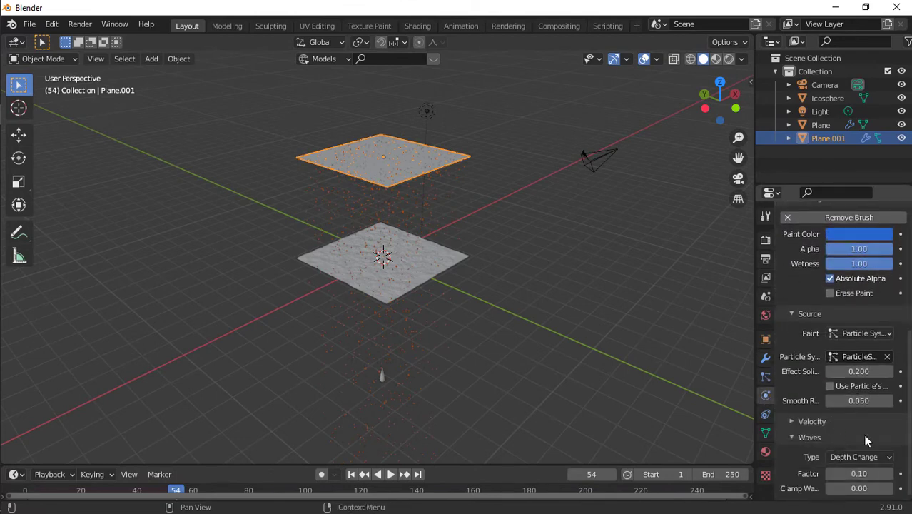
{"action": "left_click", "coordinate": [802, 421]}
{"action": "scroll", "coordinate": [813, 411], "scroll_direction": "down", "scroll_amount": 3}
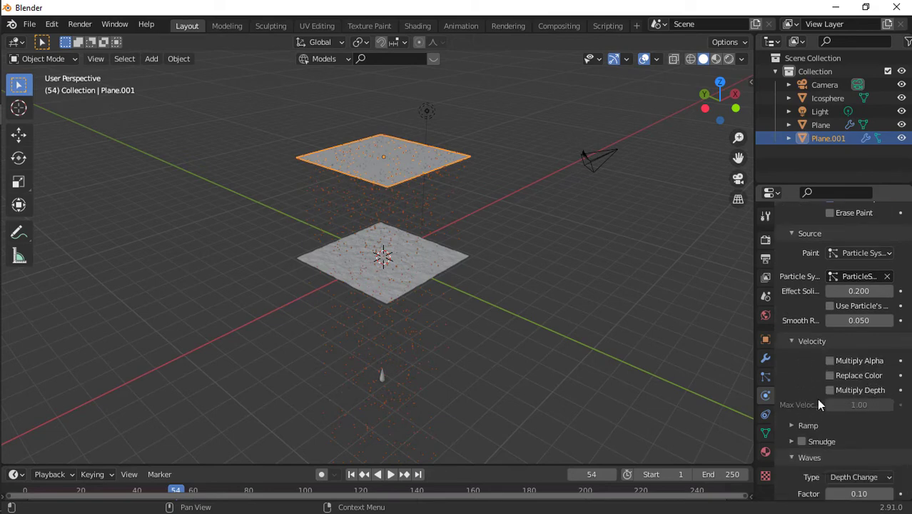
{"action": "left_click", "coordinate": [804, 425]}
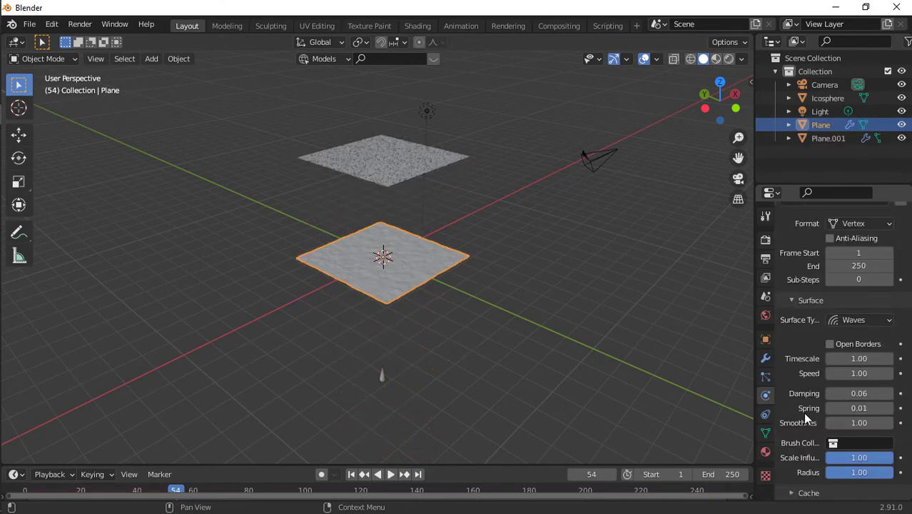
Step: Set the water plane's Dynamic Paint wave Smoothness to 2.00
{"action": "left_click_drag", "start_coordinate": [859, 424], "coordinate": [860, 424]}
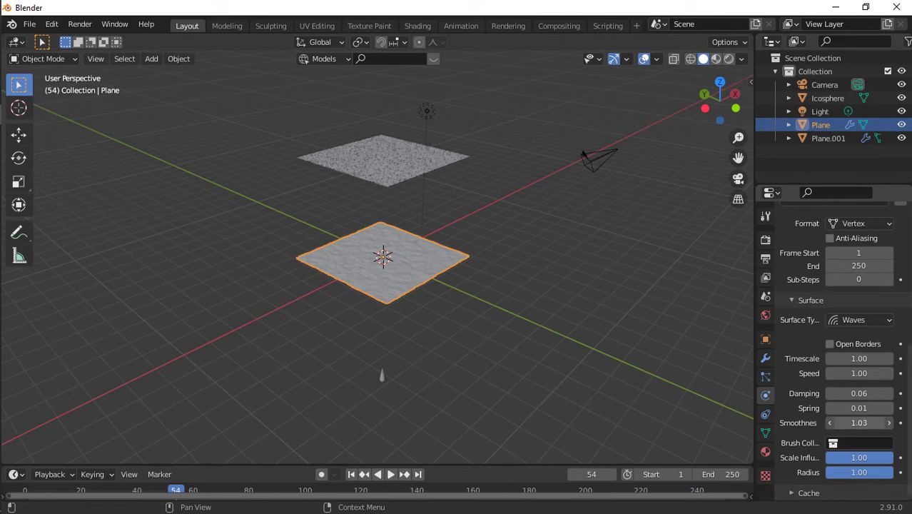
{"action": "left_click_drag", "start_coordinate": [860, 424], "coordinate": [882, 424]}
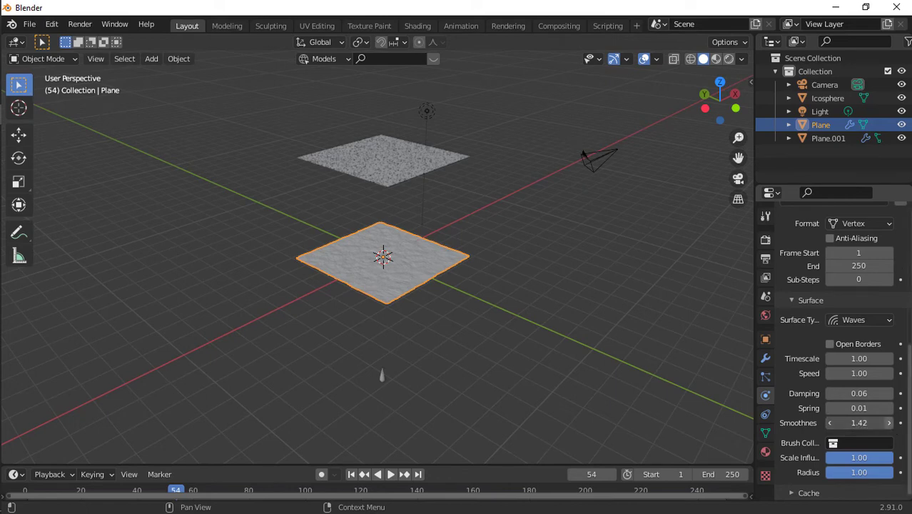
{"action": "left_click", "coordinate": [864, 422]}
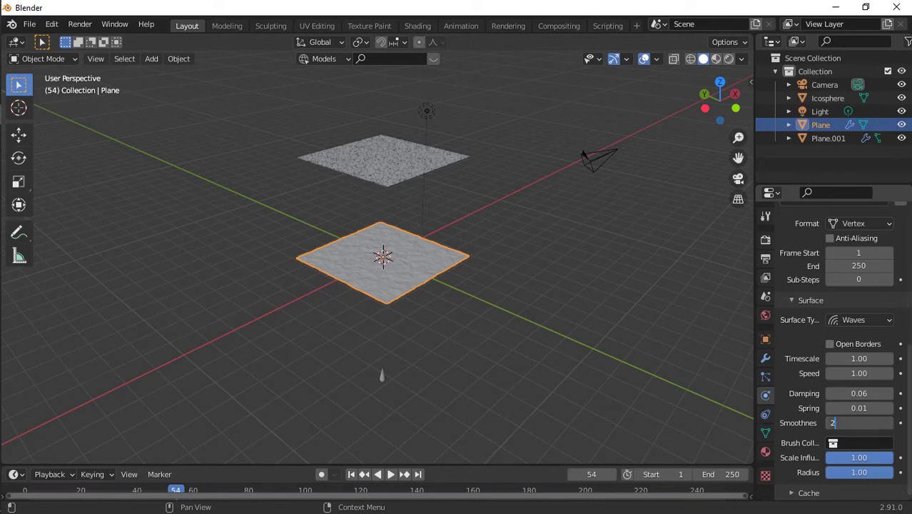
{"action": "key", "text": "Return"}
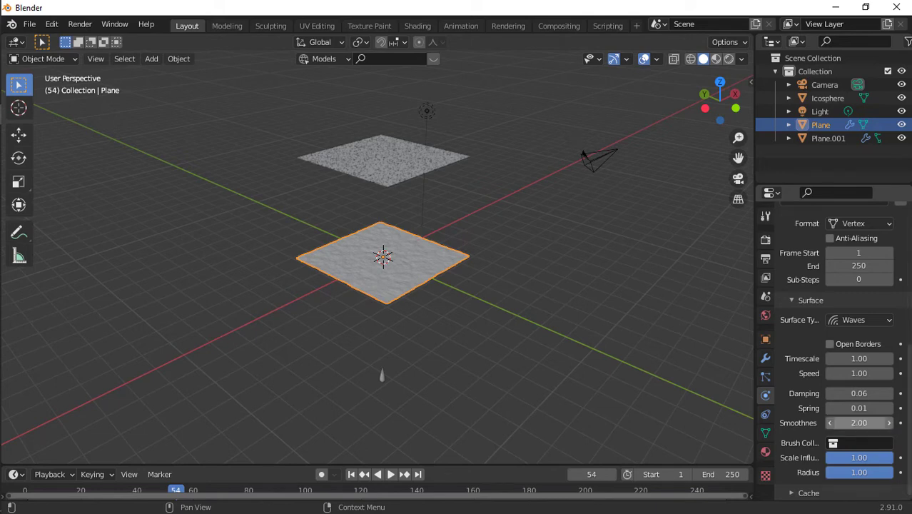
Step: Set the water plane's Dynamic Paint wave Damping to 1.00
{"action": "left_click", "coordinate": [859, 393]}
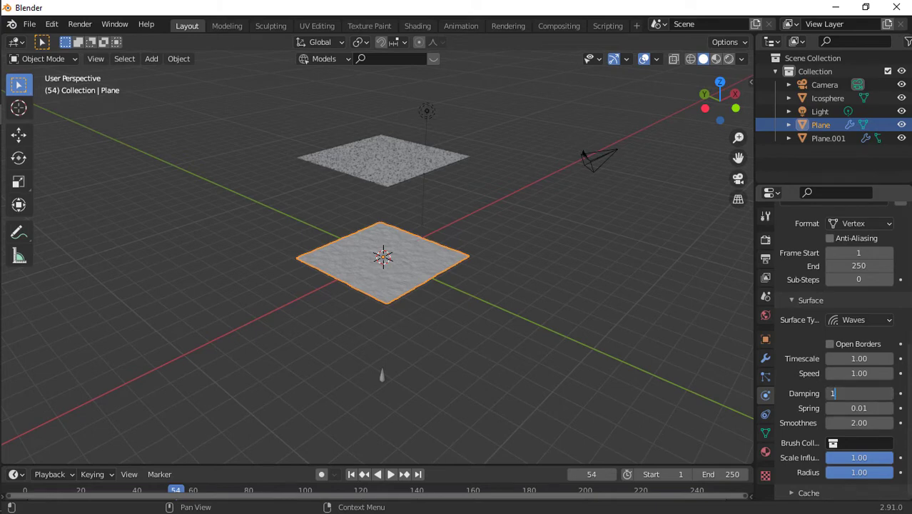
{"action": "type", "text": "1"}
{"action": "key", "text": "Return"}
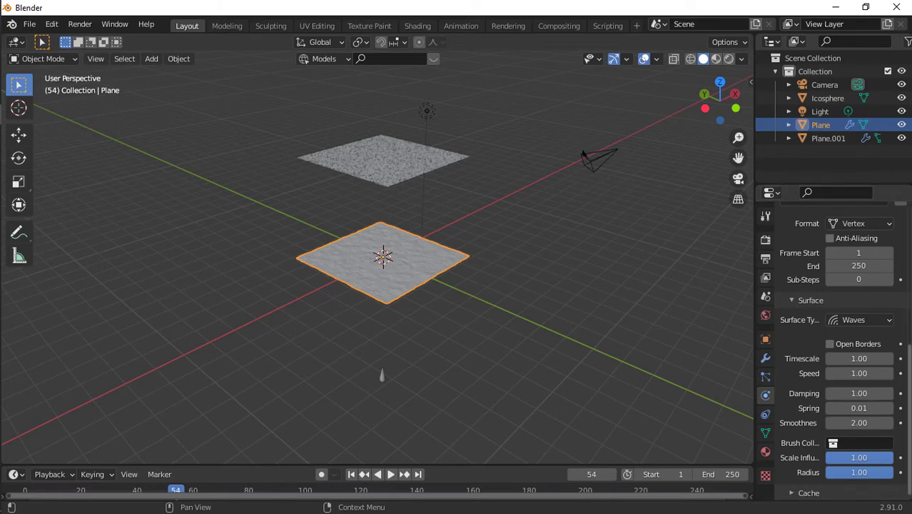
Step: Examine the water canvas's Cache settings and preview the rain on the water from the first frame
{"action": "mouse_move", "coordinate": [911, 359]}
{"action": "left_mouse_down"}
{"action": "mouse_move", "coordinate": [909, 281]}
{"action": "mouse_move", "coordinate": [896, 456]}
{"action": "left_mouse_up"}
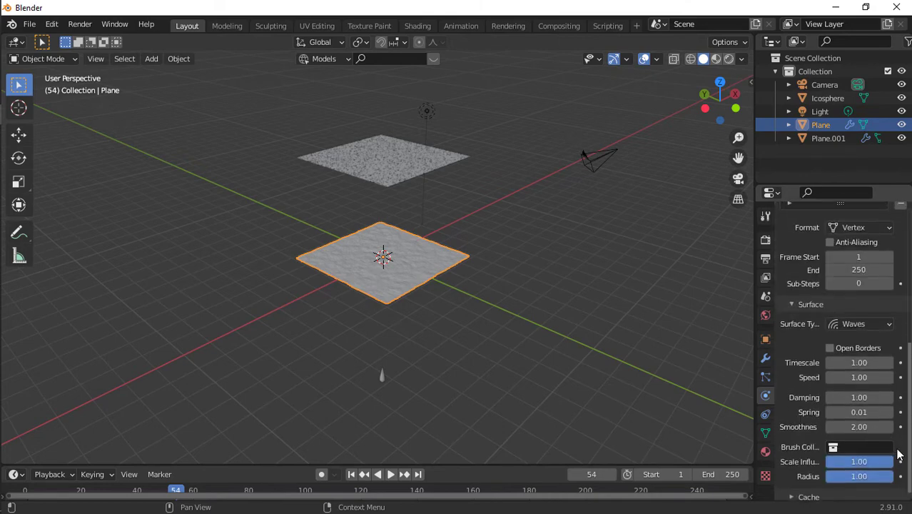
{"action": "left_click", "coordinate": [809, 493]}
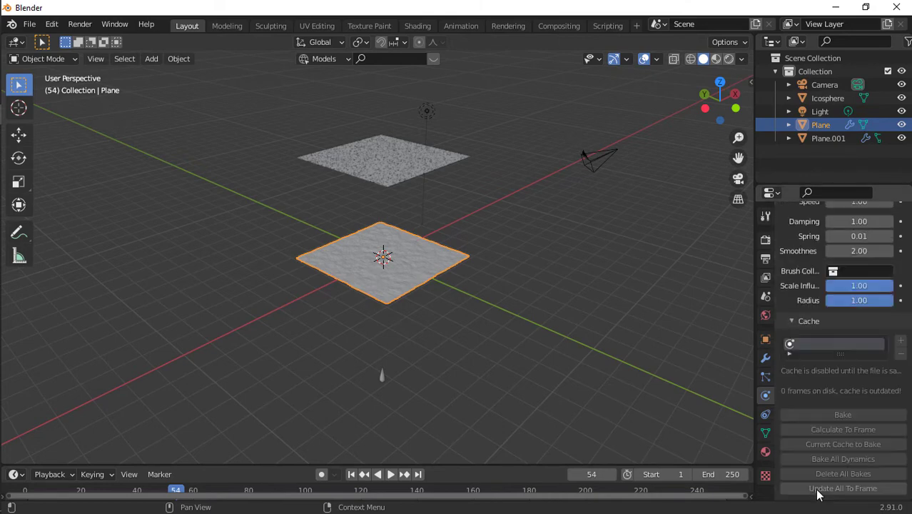
{"action": "scroll", "coordinate": [843, 329], "scroll_direction": "up", "scroll_amount": 5}
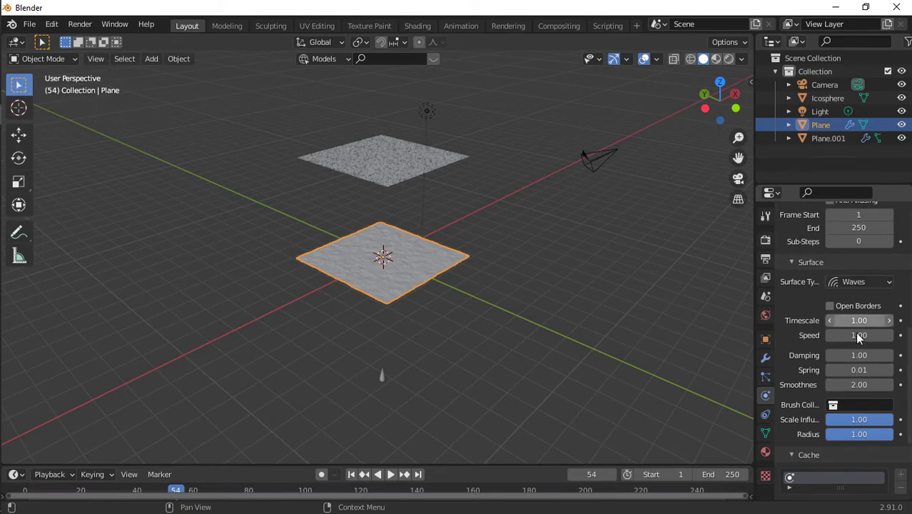
{"action": "scroll", "coordinate": [844, 333], "scroll_direction": "up", "scroll_amount": 10}
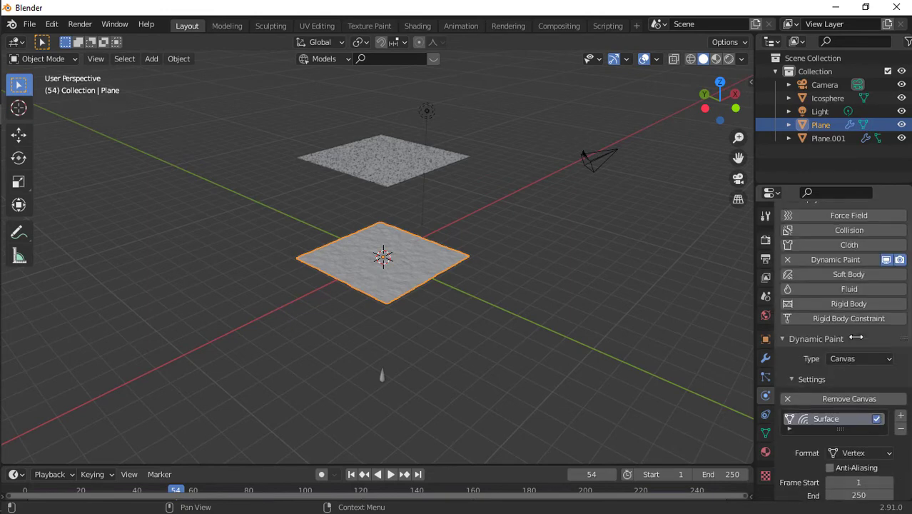
{"action": "left_click", "coordinate": [351, 474]}
{"action": "key", "text": "space"}
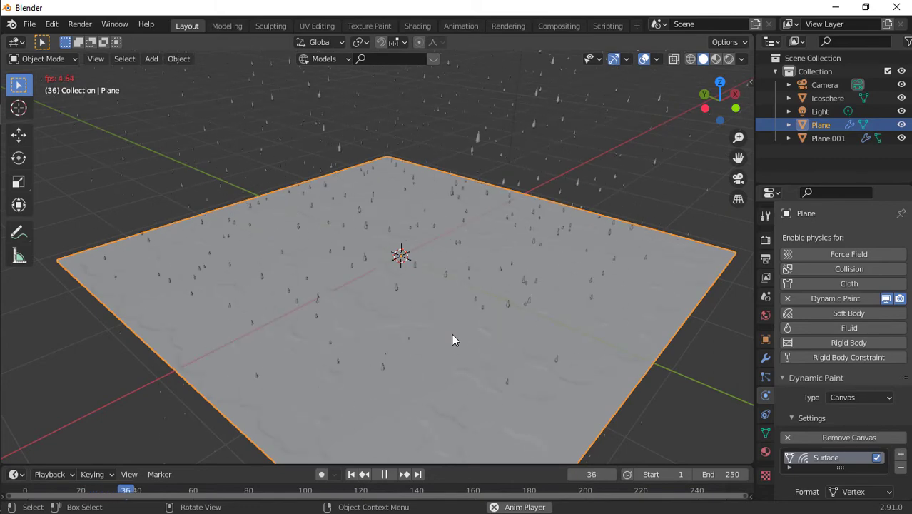
{"action": "scroll", "coordinate": [452, 333], "scroll_direction": "up", "scroll_amount": 2}
{"action": "scroll", "coordinate": [452, 333], "scroll_direction": "up", "scroll_amount": 2}
{"action": "key", "text": "space"}
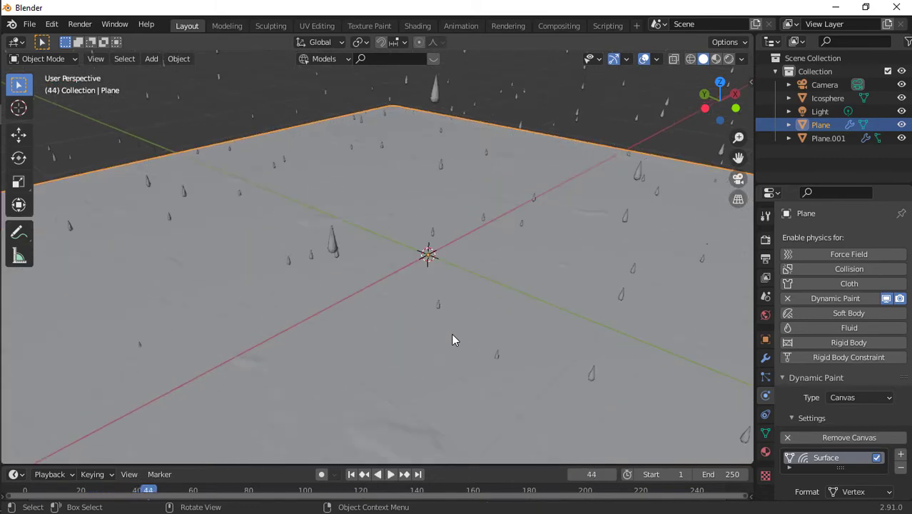
Step: Set the water plane's wave Damping to 0.00 and play the simulation from the first frame, viewing the surface at a low angle
{"action": "scroll", "coordinate": [816, 387], "scroll_direction": "down", "scroll_amount": 10}
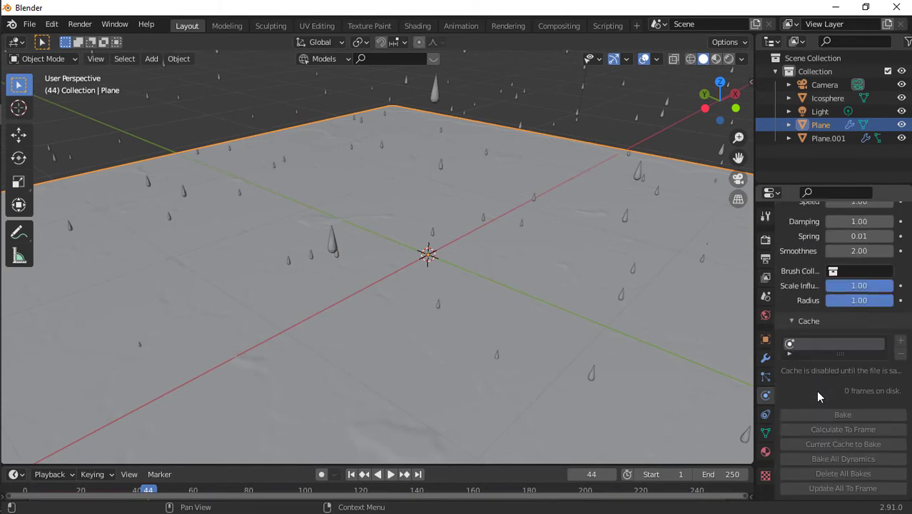
{"action": "left_click", "coordinate": [871, 356]}
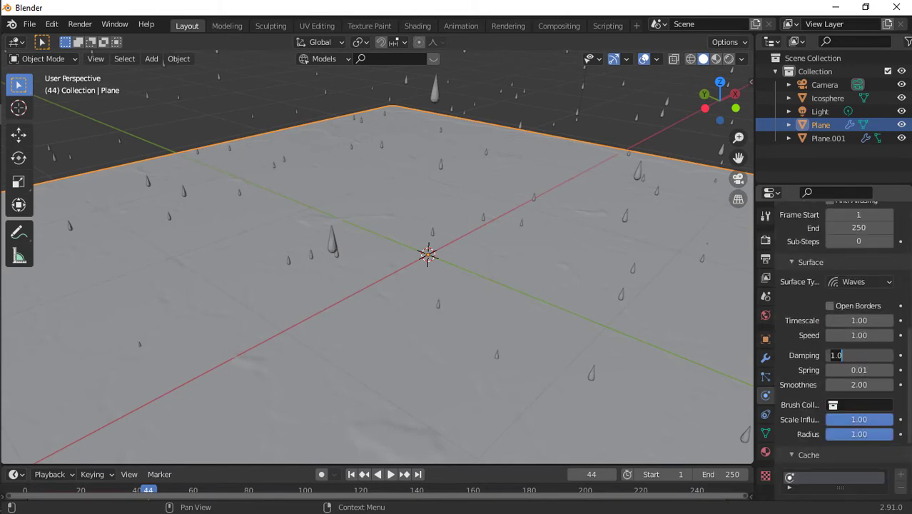
{"action": "key", "text": "Return"}
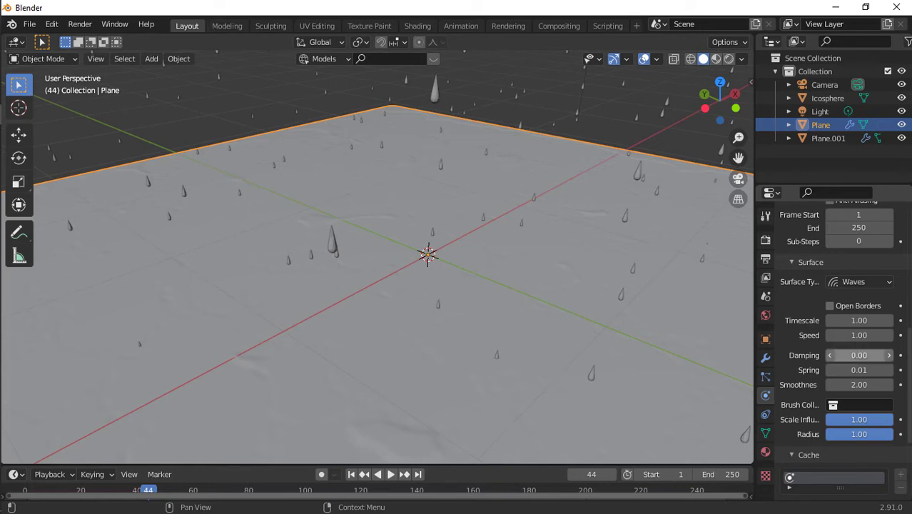
{"action": "left_click", "coordinate": [351, 478]}
{"action": "key", "text": "space"}
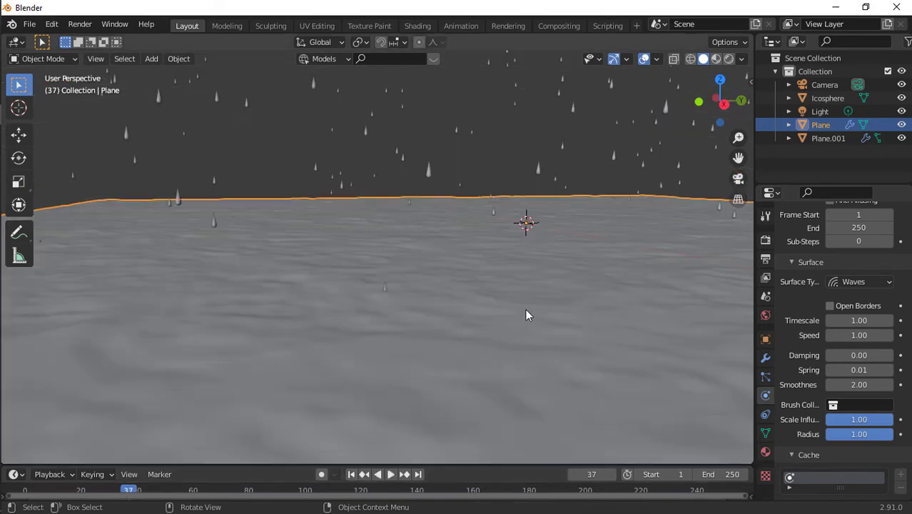
{"action": "key", "text": "space"}
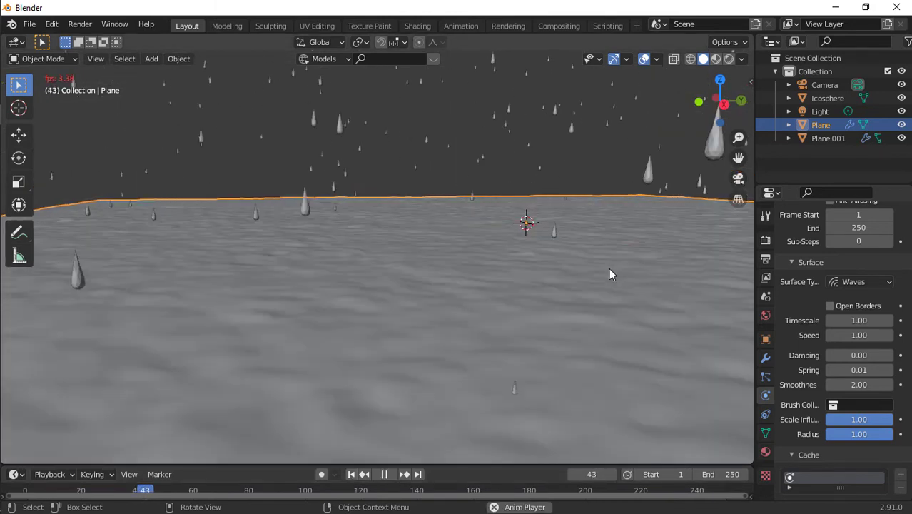
Step: Examine the falling raindrops and rippling water plane up close and from afar, briefly playing the simulation
{"action": "key", "text": "space"}
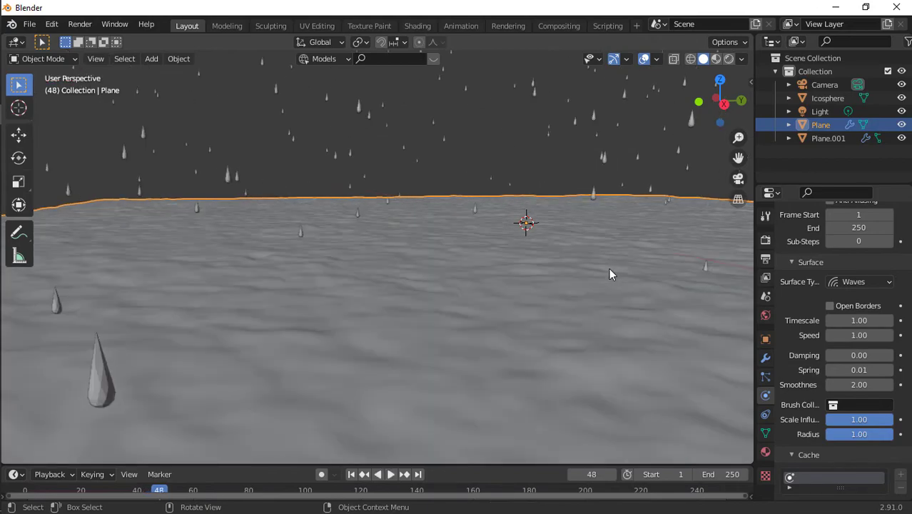
{"action": "scroll", "coordinate": [611, 271], "scroll_direction": "down", "scroll_amount": 6}
{"action": "scroll", "coordinate": [646, 211], "scroll_direction": "up", "scroll_amount": 4}
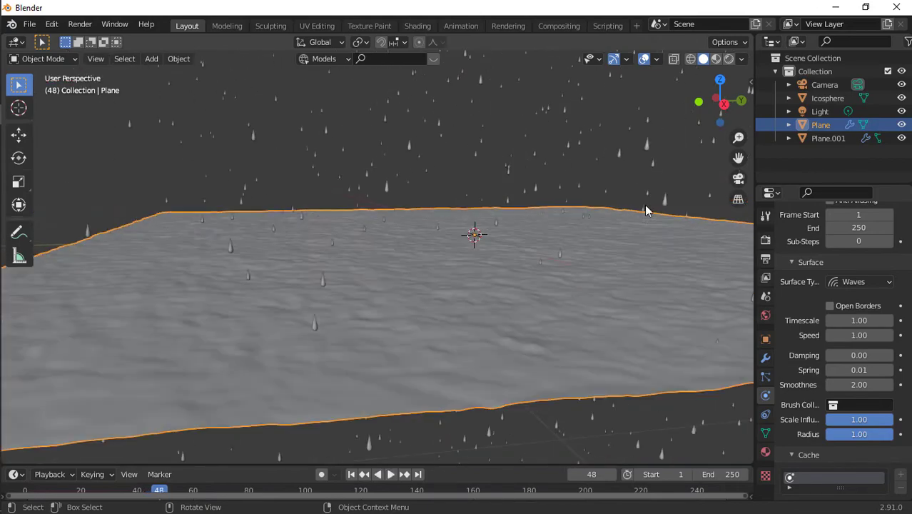
{"action": "left_click_drag", "start_coordinate": [716, 91], "coordinate": [590, 184]}
{"action": "scroll", "coordinate": [590, 184], "scroll_direction": "down", "scroll_amount": 6}
{"action": "key", "text": "space"}
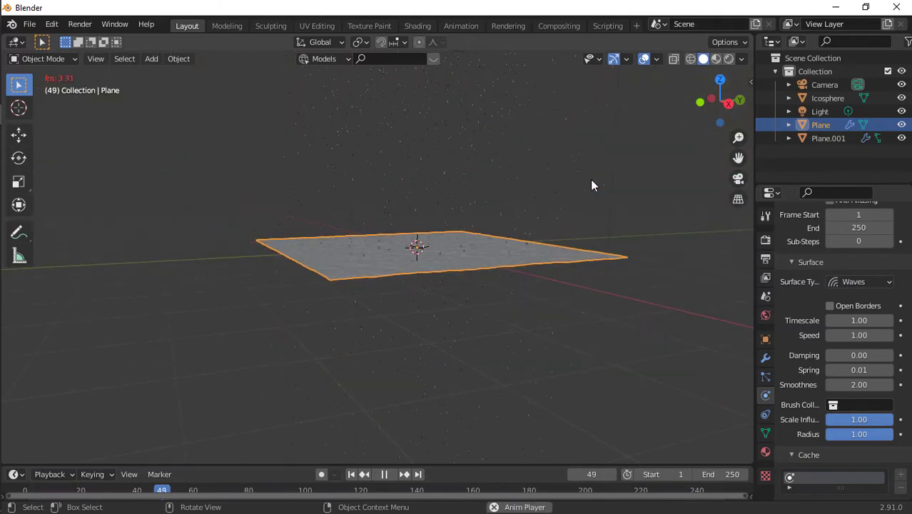
{"action": "key", "text": "space"}
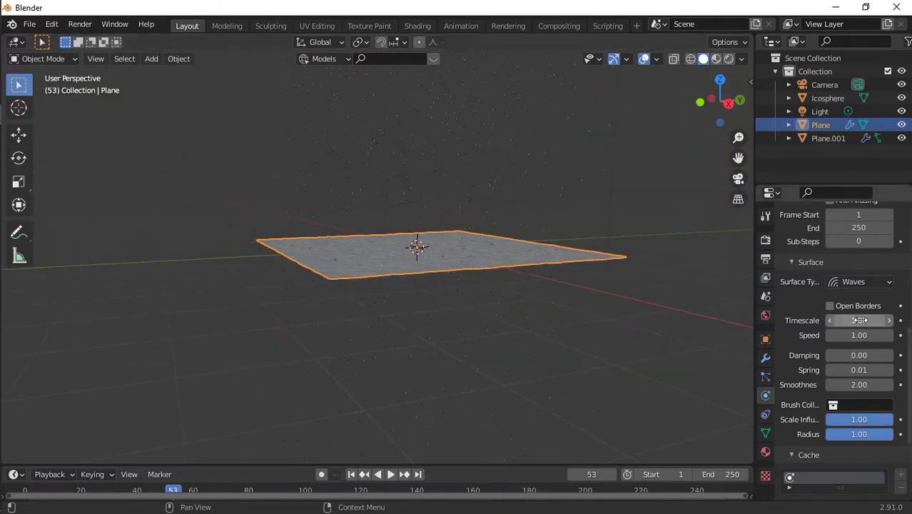
{"action": "scroll", "coordinate": [639, 259], "scroll_direction": "up", "scroll_amount": 10}
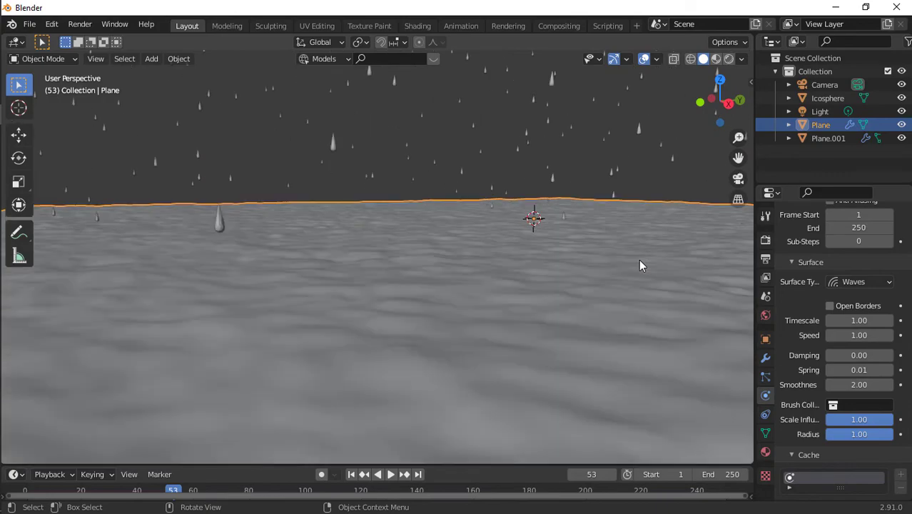
{"action": "scroll", "coordinate": [490, 323], "scroll_direction": "down", "scroll_amount": 4}
{"action": "mouse_move", "coordinate": [727, 101]}
{"action": "left_mouse_down"}
{"action": "mouse_move", "coordinate": [722, 171]}
{"action": "mouse_move", "coordinate": [614, 153]}
{"action": "mouse_move", "coordinate": [570, 118]}
{"action": "mouse_move", "coordinate": [671, 129]}
{"action": "mouse_move", "coordinate": [635, 103]}
{"action": "mouse_move", "coordinate": [731, 105]}
{"action": "left_mouse_up"}
{"action": "left_click_drag", "start_coordinate": [739, 158], "coordinate": [729, 198]}
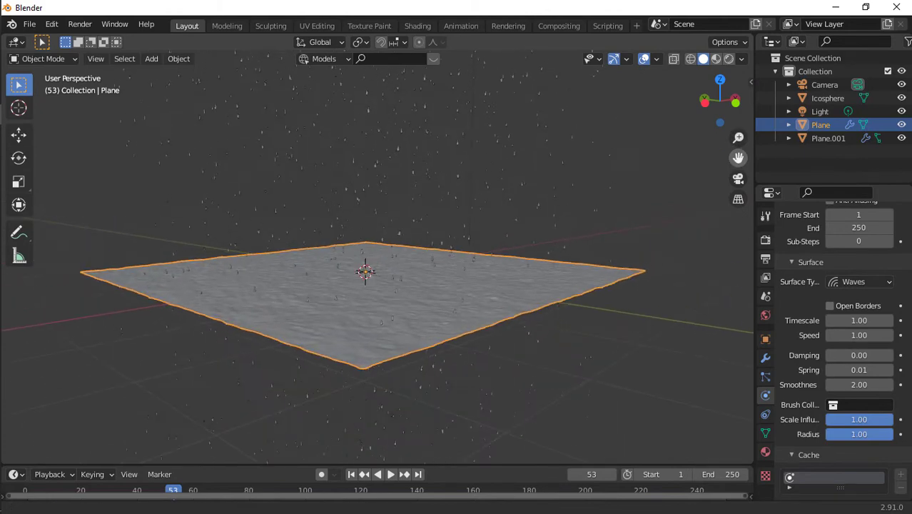
Step: Assign an Environment Texture to the world background's color
{"action": "left_click", "coordinate": [766, 315]}
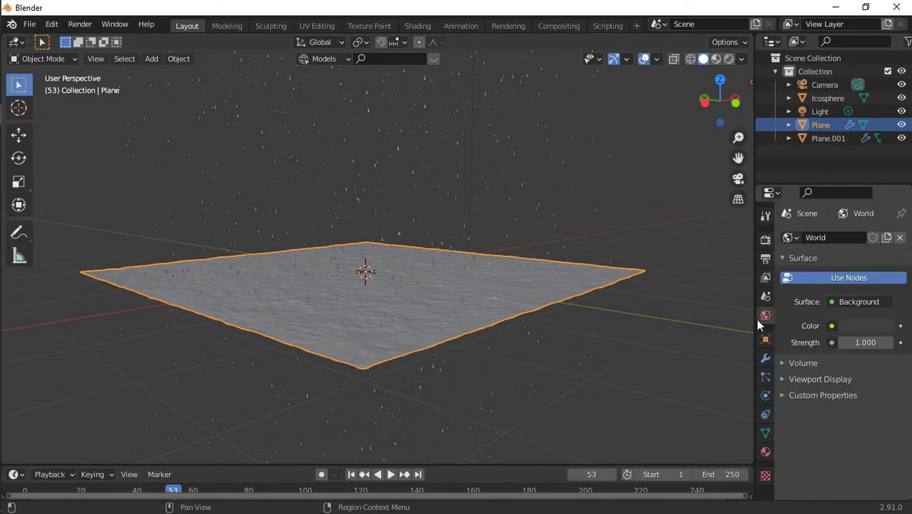
{"action": "left_click", "coordinate": [832, 326]}
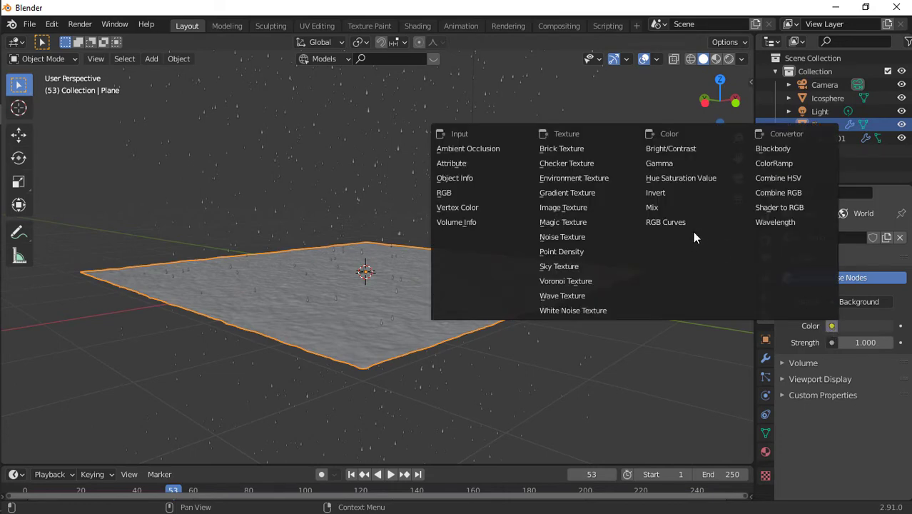
{"action": "left_click", "coordinate": [576, 178]}
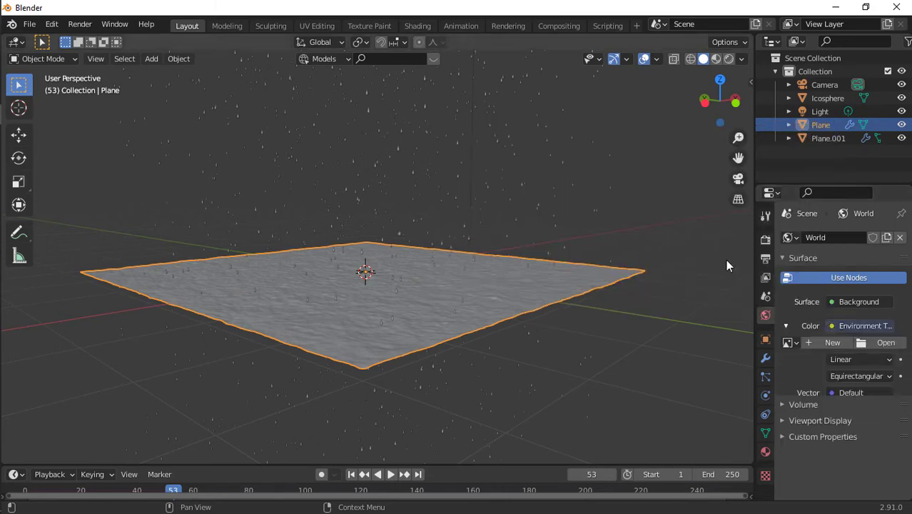
Step: Load table_mountain_1_8k.hdr from the Materials folder as the environment image, filtering the files by "hdr"
{"action": "left_click", "coordinate": [862, 342]}
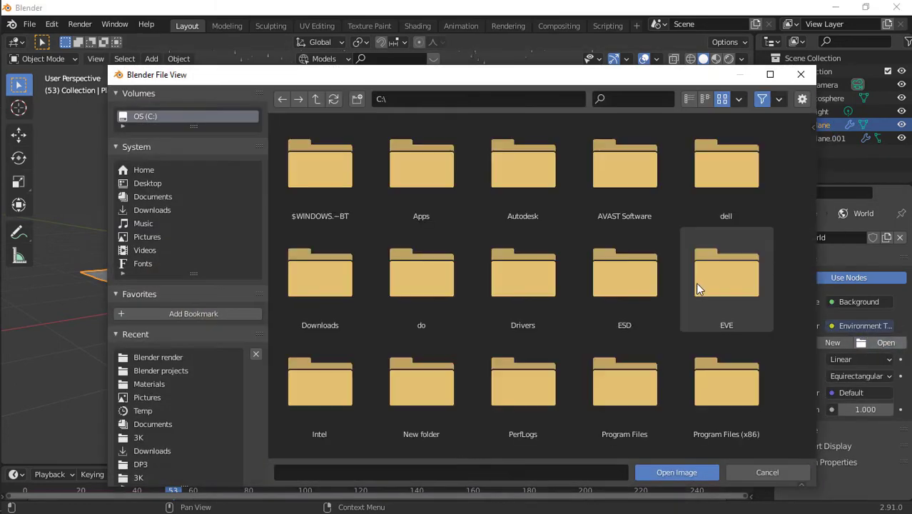
{"action": "left_click", "coordinate": [148, 384]}
{"action": "left_click", "coordinate": [624, 99]}
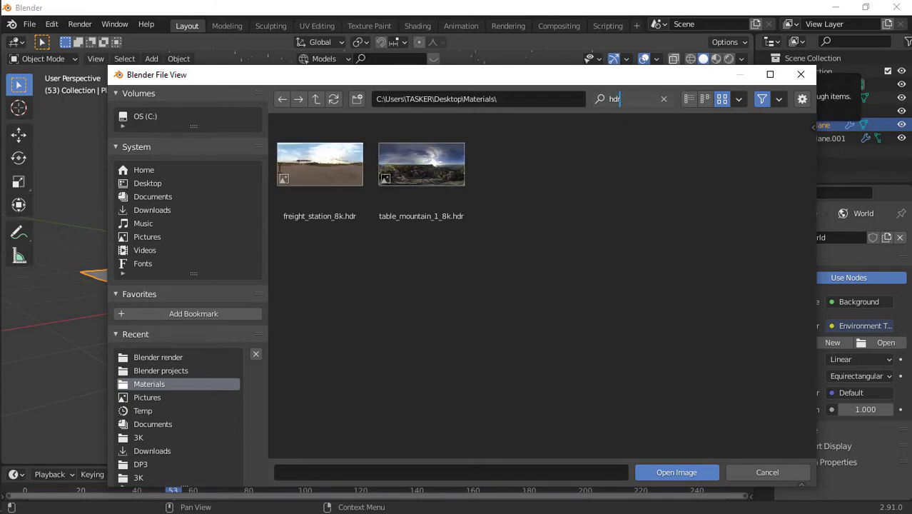
{"action": "left_click", "coordinate": [431, 163]}
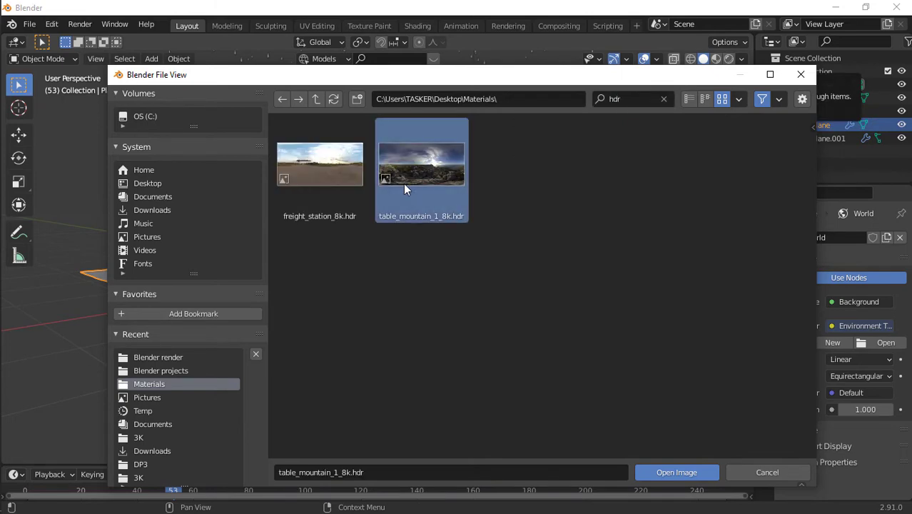
{"action": "double_click", "coordinate": [403, 184]}
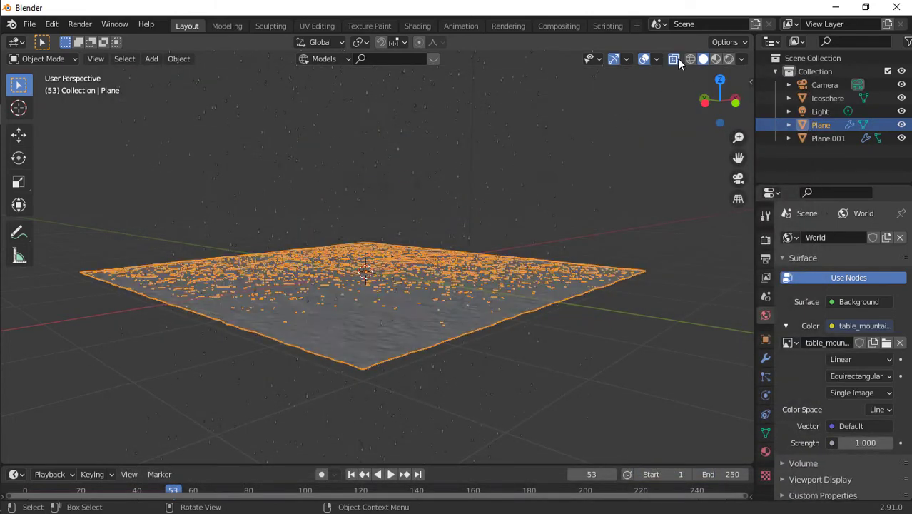
{"action": "left_click", "coordinate": [765, 239]}
{"action": "left_click", "coordinate": [851, 239]}
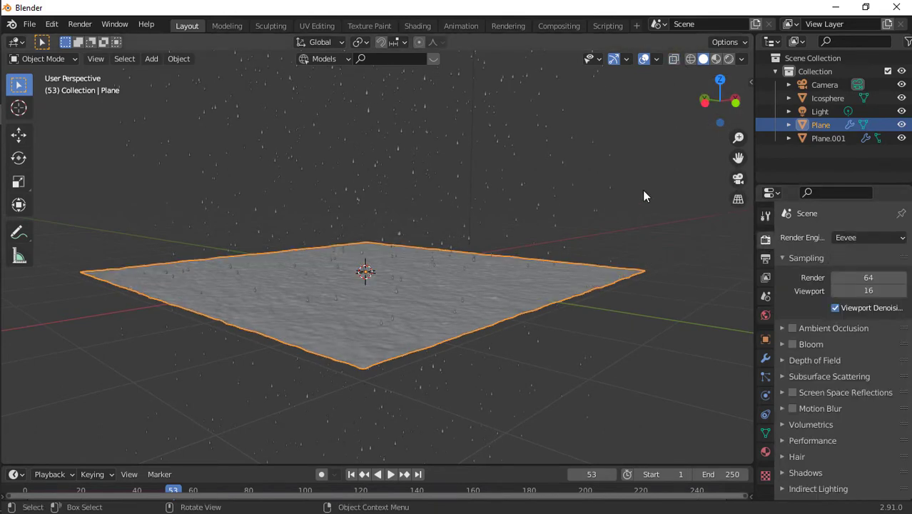
Step: Add a new 2 m plane mesh at the world origin, in the middle of the water surface
{"action": "scroll", "coordinate": [642, 190], "scroll_direction": "down", "scroll_amount": 4}
{"action": "key", "text": "shift+a"}
{"action": "mouse_move", "coordinate": [643, 190]}
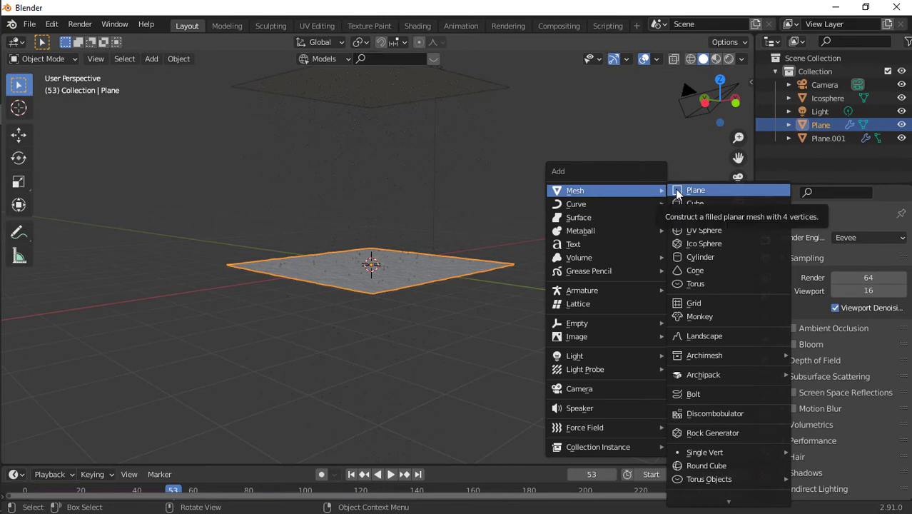
{"action": "left_click", "coordinate": [677, 190]}
{"action": "left_click_drag", "start_coordinate": [717, 104], "coordinate": [706, 114]}
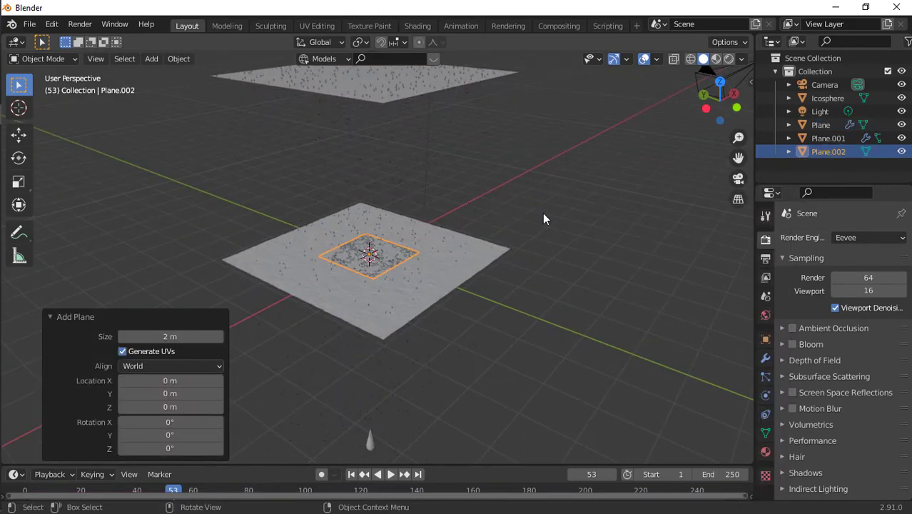
Step: Scale the new plane up uniformly by about 20.95, and again by about 5.6 as seen from above
{"action": "key", "text": "s"}
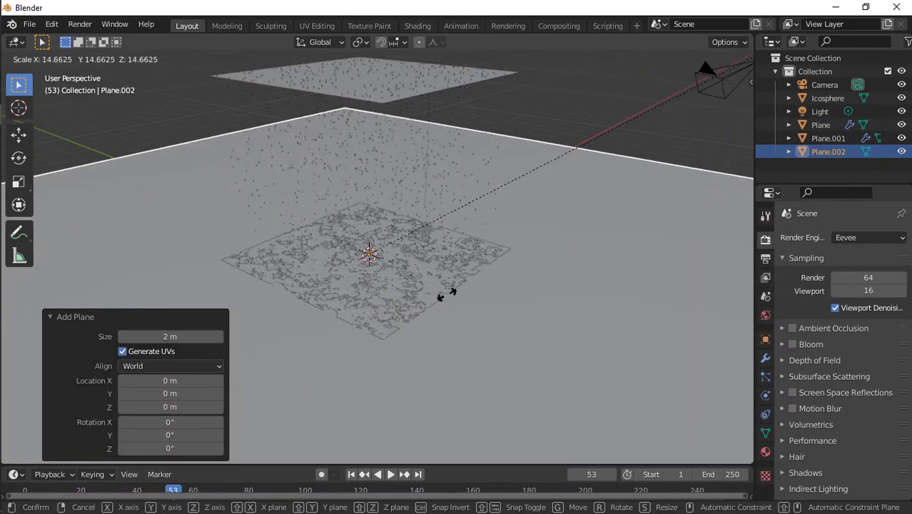
{"action": "left_click", "coordinate": [442, 311]}
{"action": "left_click", "coordinate": [716, 83]}
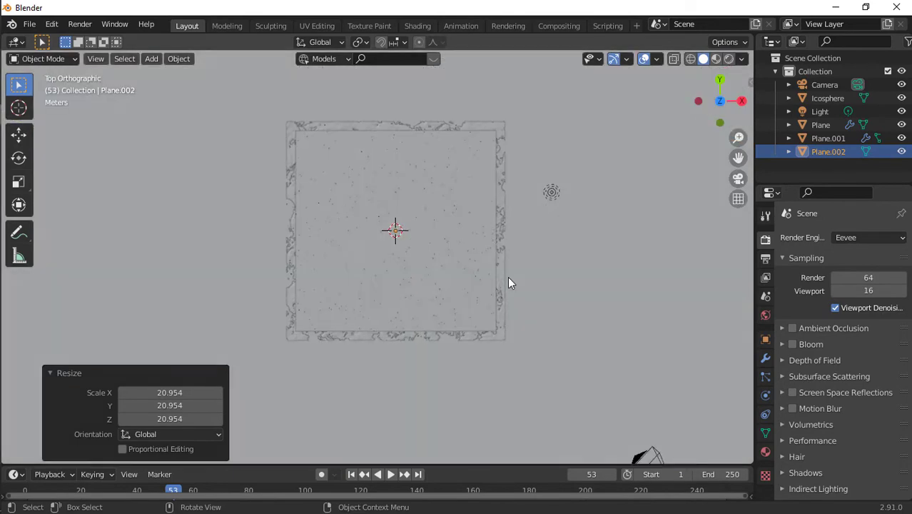
{"action": "key", "text": "s"}
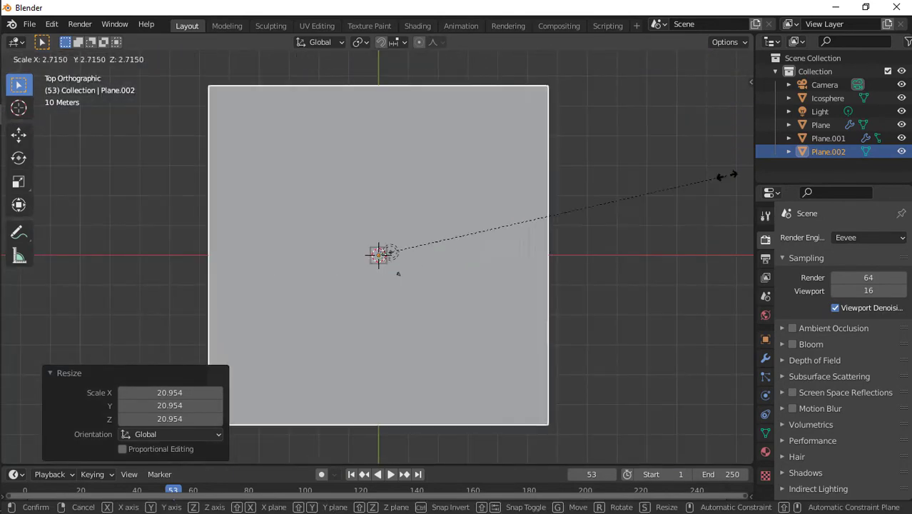
{"action": "left_click", "coordinate": [323, 421]}
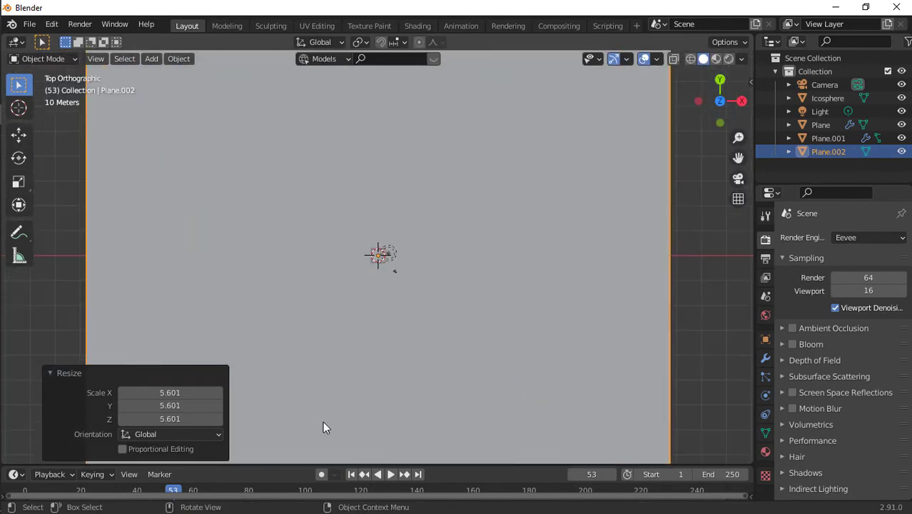
Step: Edit the large plane's mesh and add one centered loop cut along the Y axis without sliding it
{"action": "key", "text": "Tab"}
{"action": "scroll", "coordinate": [323, 427], "scroll_direction": "down", "scroll_amount": 8}
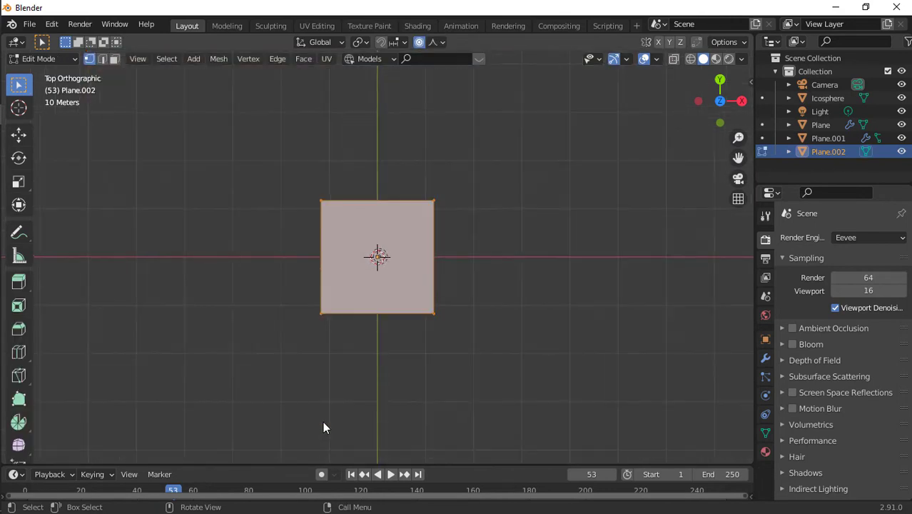
{"action": "scroll", "coordinate": [322, 427], "scroll_direction": "up", "scroll_amount": 2}
{"action": "key", "text": "ctrl+r"}
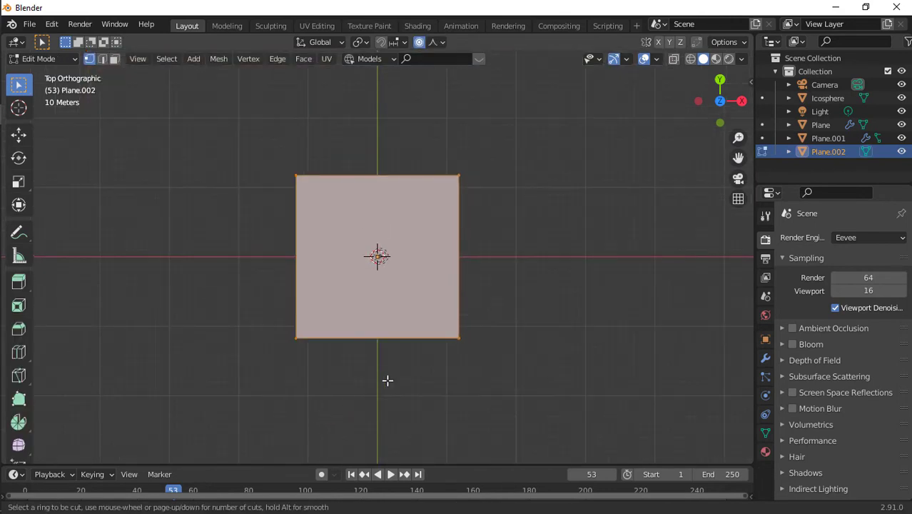
{"action": "left_click", "coordinate": [377, 254]}
{"action": "right_click", "coordinate": [376, 255]}
{"action": "scroll", "coordinate": [377, 254], "scroll_direction": "up", "scroll_amount": 5}
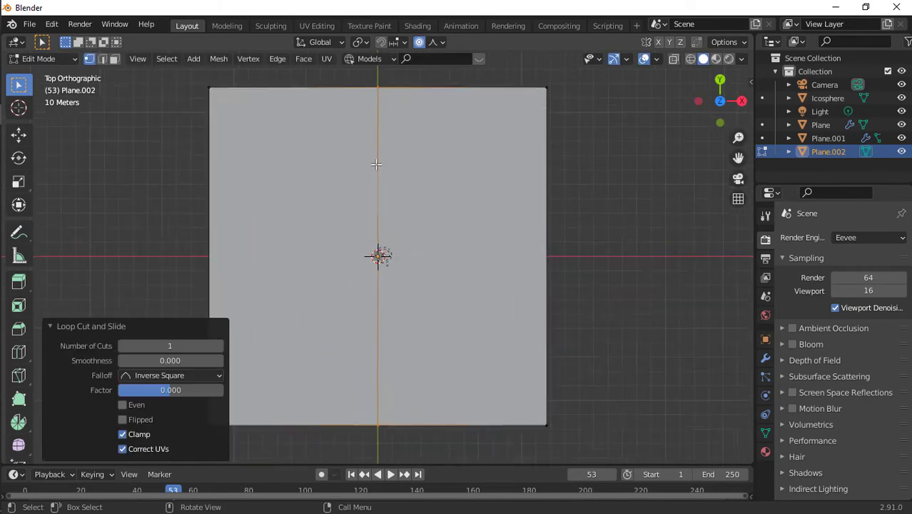
Step: Bevel the center edge into a strip roughly as wide as the water plane, with a width of about 0.0229 m
{"action": "key", "text": "ctrl+c"}
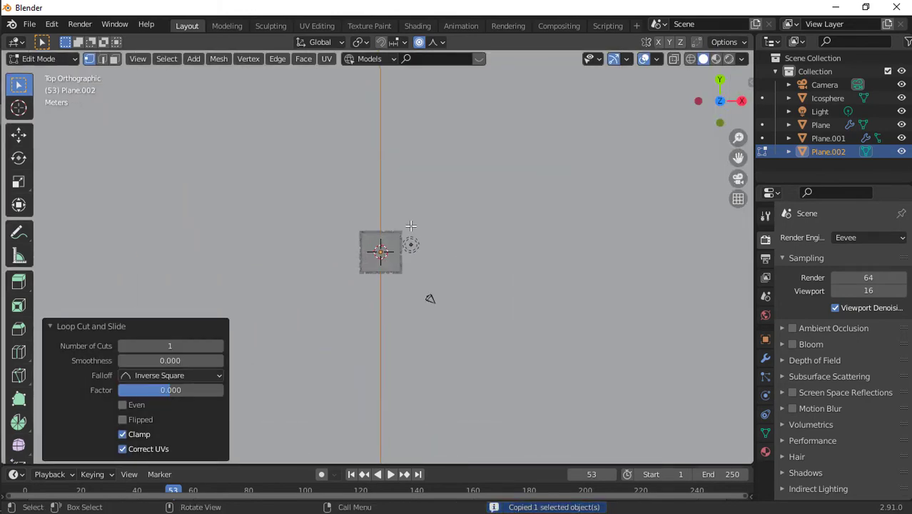
{"action": "key", "text": "ctrl+b"}
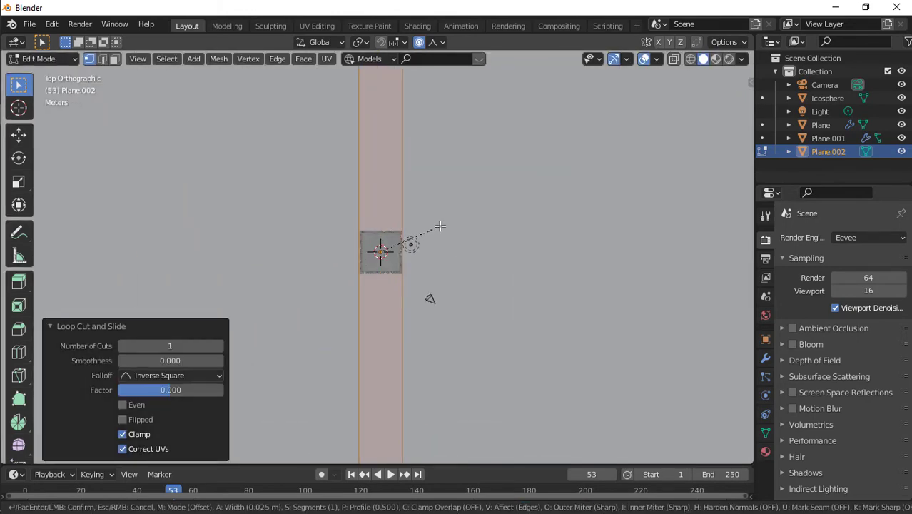
{"action": "left_click", "coordinate": [433, 229]}
{"action": "scroll", "coordinate": [432, 228], "scroll_direction": "down", "scroll_amount": 5}
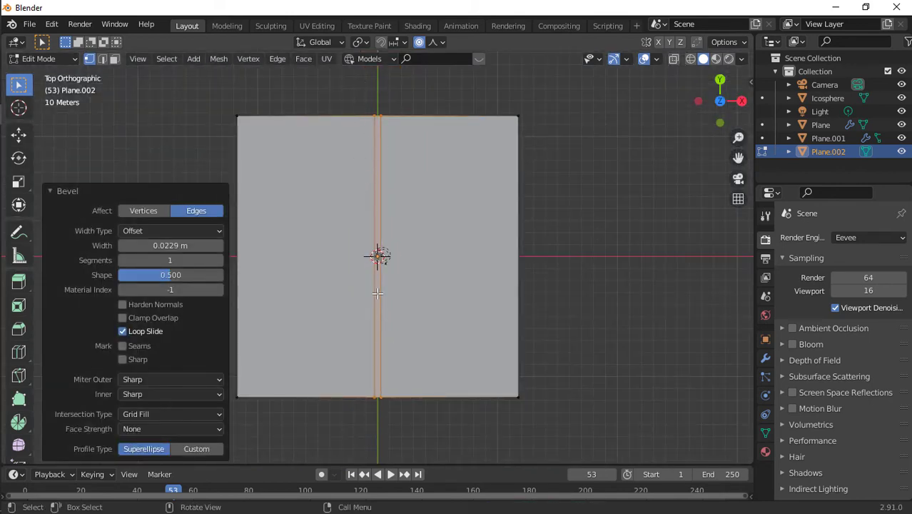
{"action": "scroll", "coordinate": [377, 292], "scroll_direction": "up", "scroll_amount": 5}
{"action": "scroll", "coordinate": [377, 292], "scroll_direction": "down", "scroll_amount": 4}
{"action": "scroll", "coordinate": [377, 292], "scroll_direction": "up", "scroll_amount": 7}
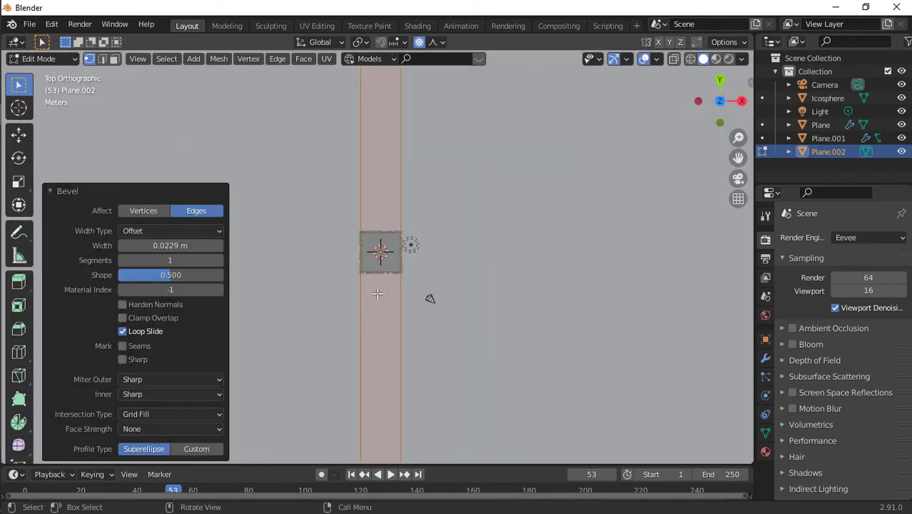
Step: Scale the beveled strip along X by about 1.108 so it slightly exceeds the water plane's width
{"action": "scroll", "coordinate": [377, 292], "scroll_direction": "up", "scroll_amount": 3}
{"action": "key", "text": "s"}
{"action": "key", "text": "x"}
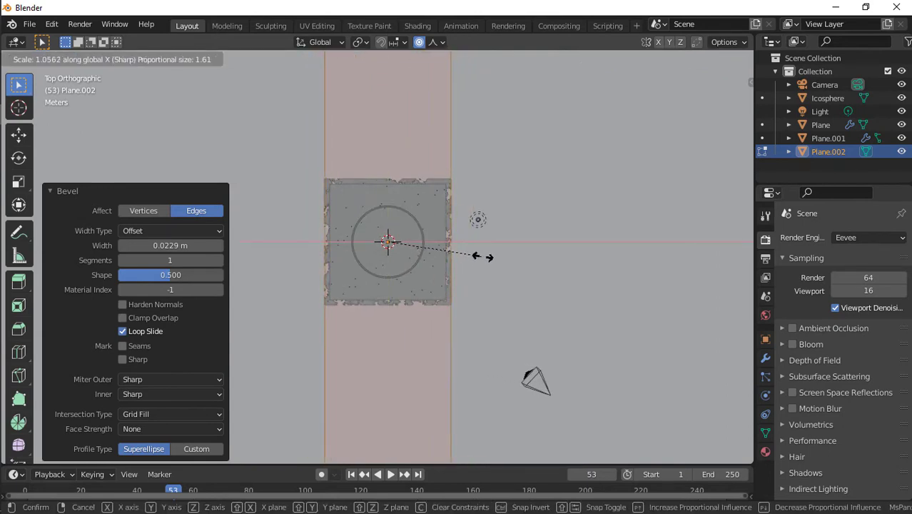
{"action": "left_click", "coordinate": [486, 256]}
{"action": "scroll", "coordinate": [486, 257], "scroll_direction": "down", "scroll_amount": 8}
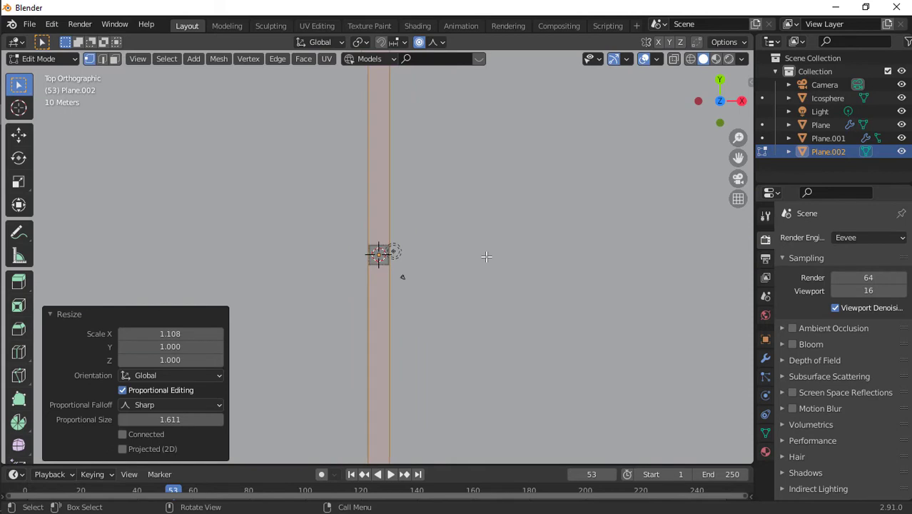
{"action": "scroll", "coordinate": [486, 257], "scroll_direction": "down", "scroll_amount": 10}
{"action": "scroll", "coordinate": [486, 257], "scroll_direction": "up", "scroll_amount": 7}
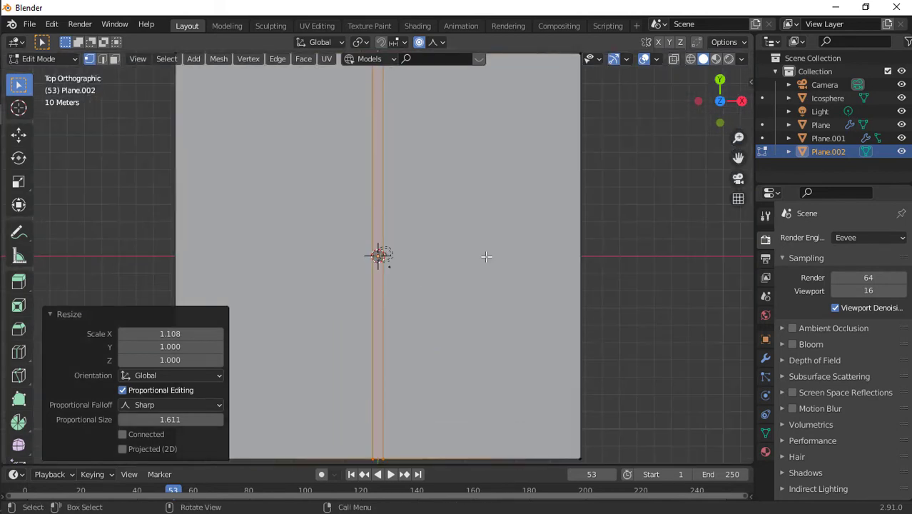
Step: Add one centered loop cut across the large plane along the X axis without sliding it
{"action": "key", "text": "ctrl+r"}
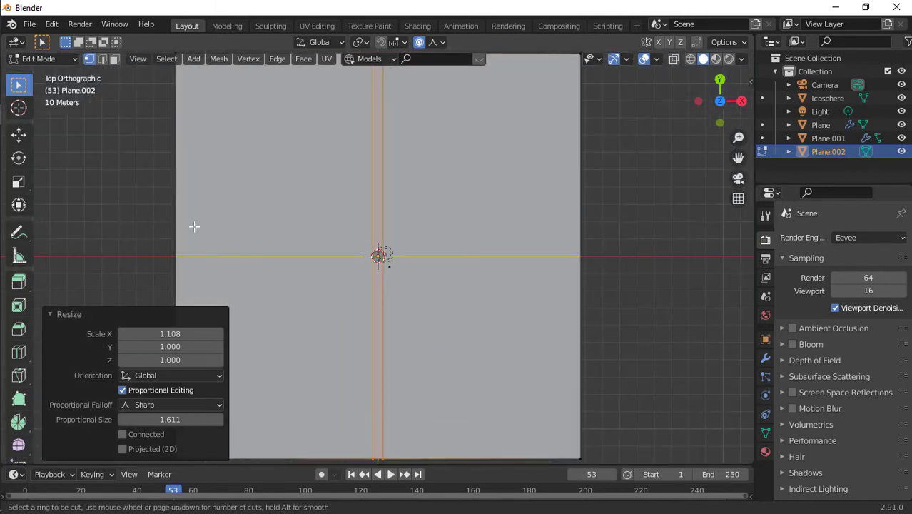
{"action": "left_click", "coordinate": [165, 250]}
{"action": "right_click", "coordinate": [165, 251]}
Step: Bevel the crosswise center edges by about 0.0252 m so the strip just spans the water plane
{"action": "scroll", "coordinate": [427, 299], "scroll_direction": "down", "scroll_amount": 10}
{"action": "scroll", "coordinate": [460, 279], "scroll_direction": "up", "scroll_amount": 6}
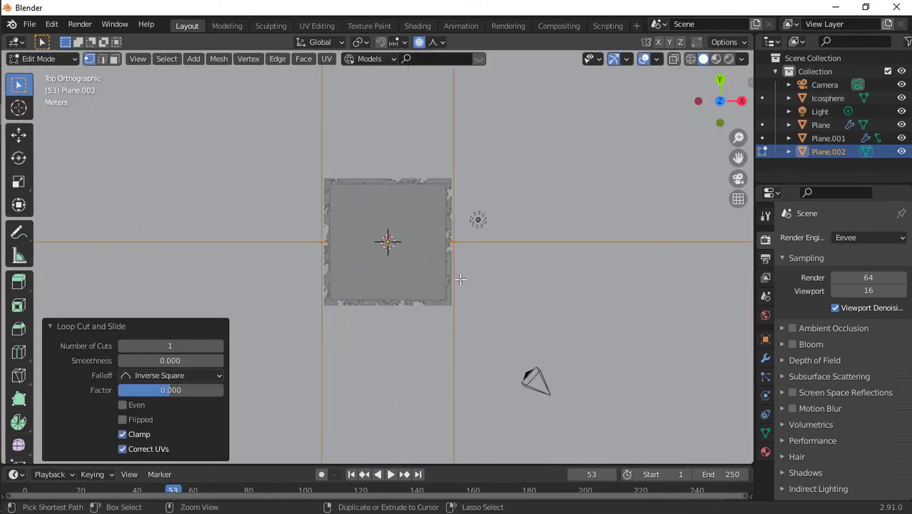
{"action": "key", "text": "ctrl+b"}
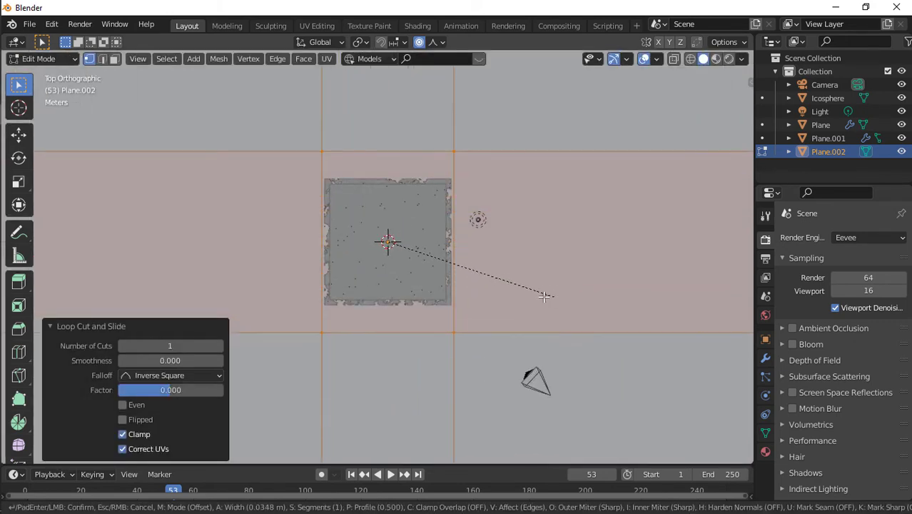
{"action": "left_click", "coordinate": [528, 295]}
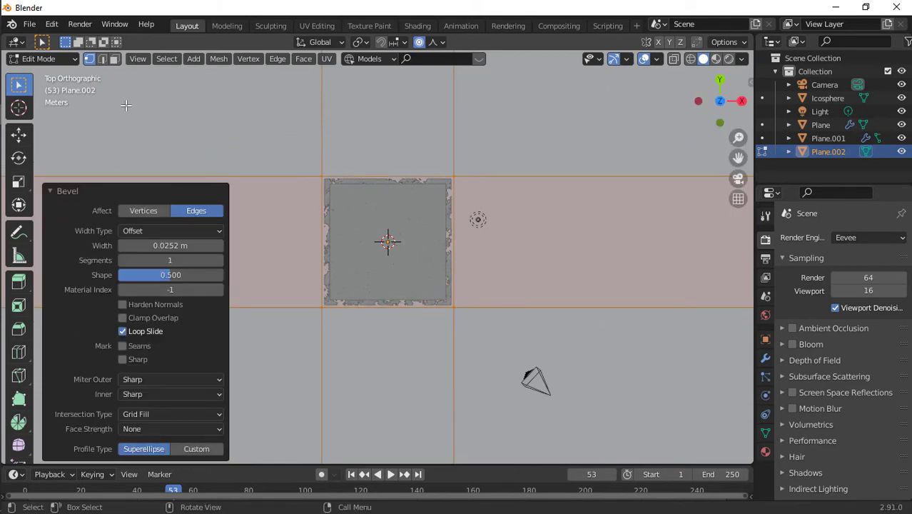
Step: Delete the large plane's center face over the water plane to leave a square hole, and return to Object Mode
{"action": "key", "text": "3"}
{"action": "left_click", "coordinate": [318, 302]}
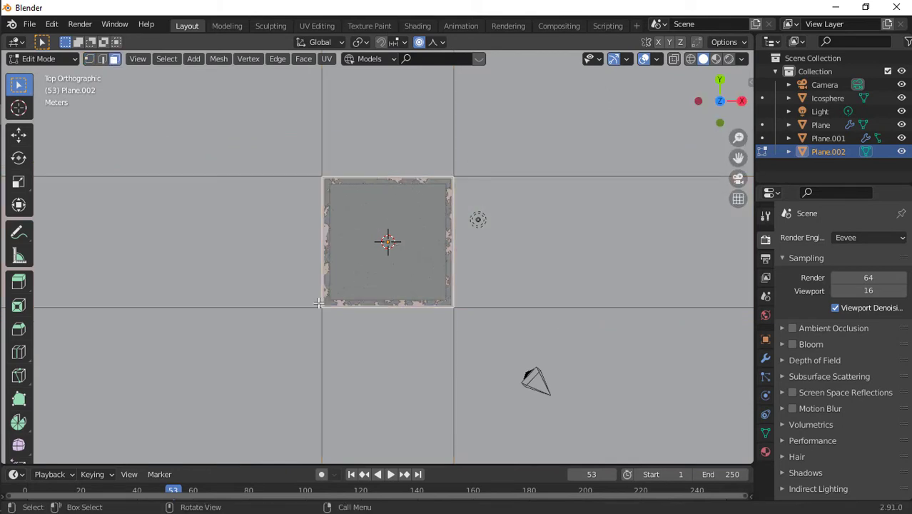
{"action": "key", "text": "x"}
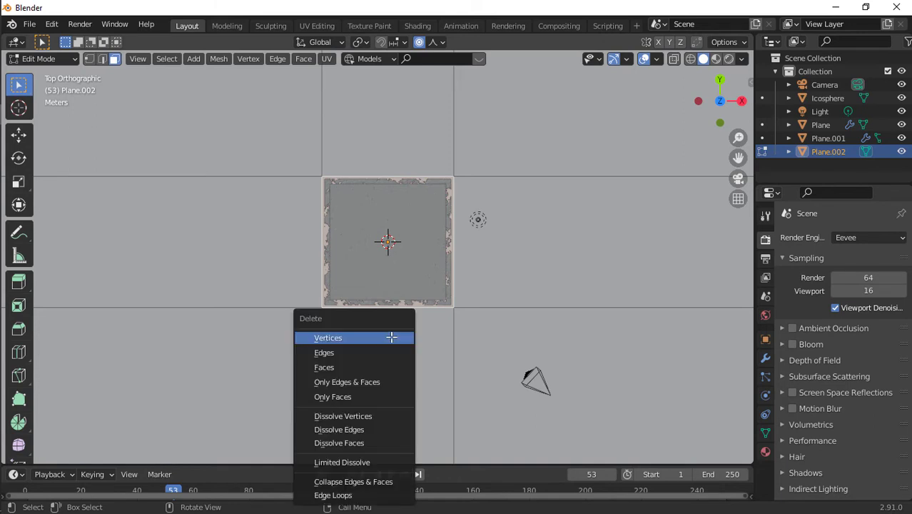
{"action": "key", "text": "Down"}
{"action": "key", "text": "Down"}
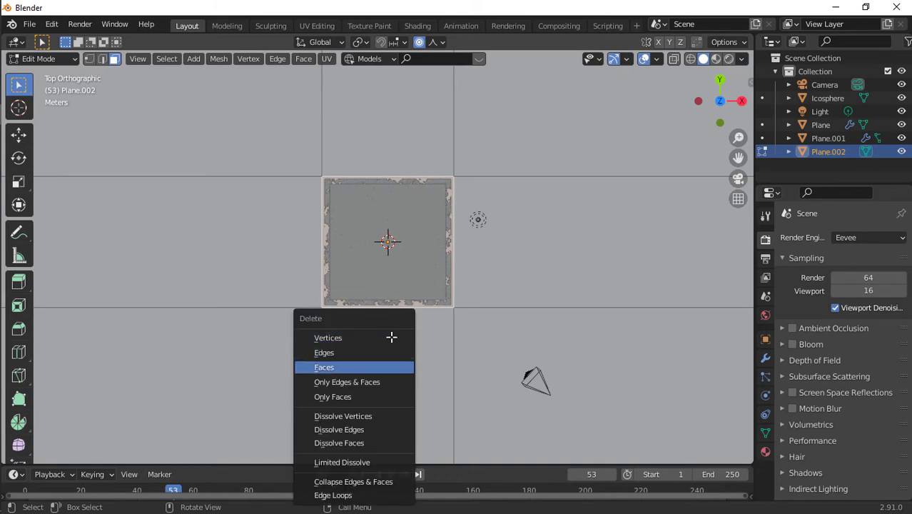
{"action": "key", "text": "Return"}
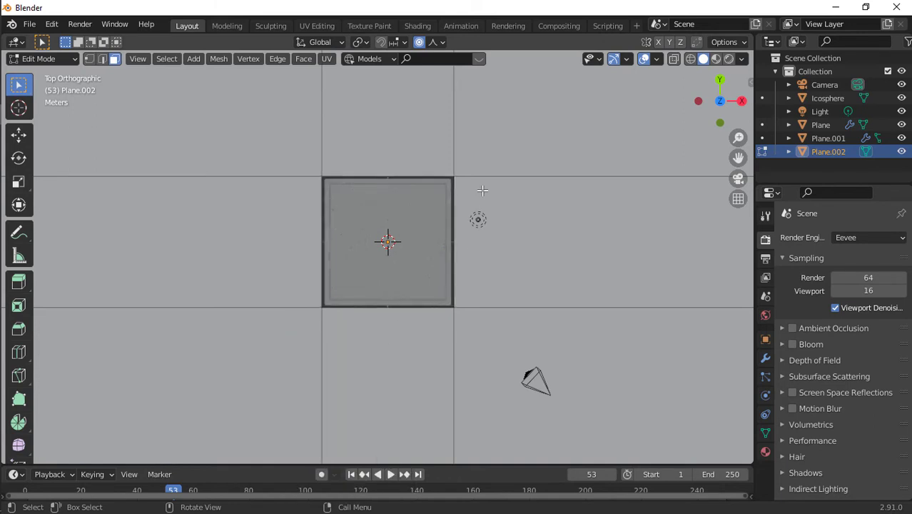
{"action": "key", "text": "Tab"}
Step: Preview the scene in rendered shading and set the world background strength to 0.01
{"action": "left_click_drag", "start_coordinate": [716, 115], "coordinate": [731, 63]}
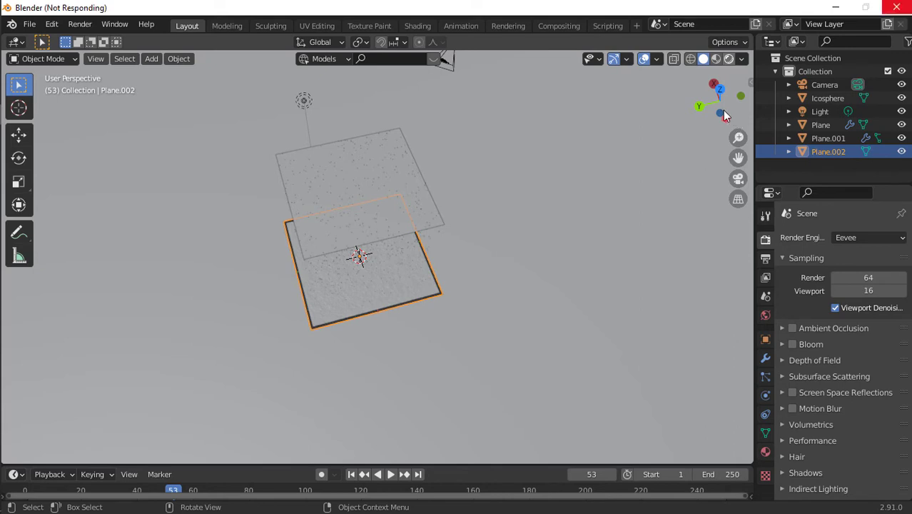
{"action": "mouse_move", "coordinate": [726, 117]}
{"action": "left_mouse_down"}
{"action": "mouse_move", "coordinate": [792, 75]}
{"action": "mouse_move", "coordinate": [781, 46]}
{"action": "mouse_move", "coordinate": [573, 30]}
{"action": "mouse_move", "coordinate": [573, 60]}
{"action": "mouse_move", "coordinate": [489, 58]}
{"action": "mouse_move", "coordinate": [499, 60]}
{"action": "mouse_move", "coordinate": [436, 226]}
{"action": "left_mouse_up"}
{"action": "scroll", "coordinate": [437, 226], "scroll_direction": "up", "scroll_amount": 5}
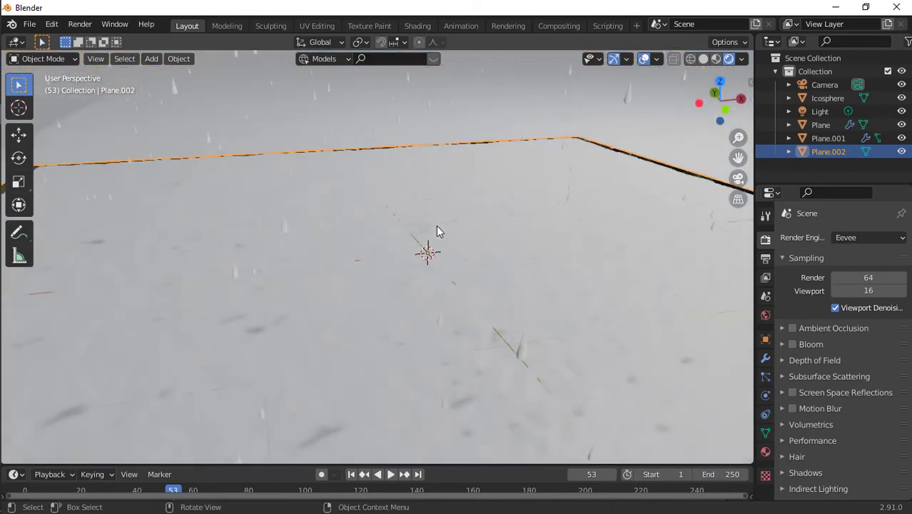
{"action": "scroll", "coordinate": [437, 227], "scroll_direction": "down", "scroll_amount": 8}
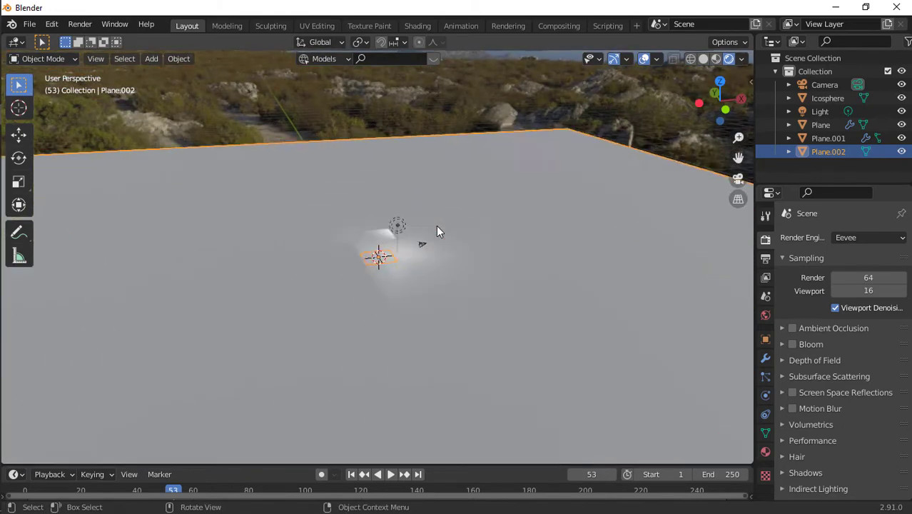
{"action": "left_click", "coordinate": [766, 316]}
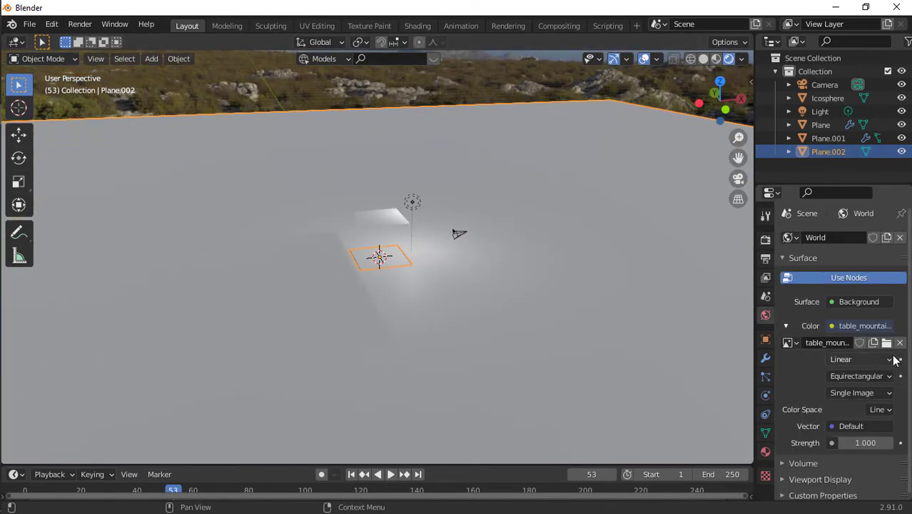
{"action": "left_click", "coordinate": [861, 443]}
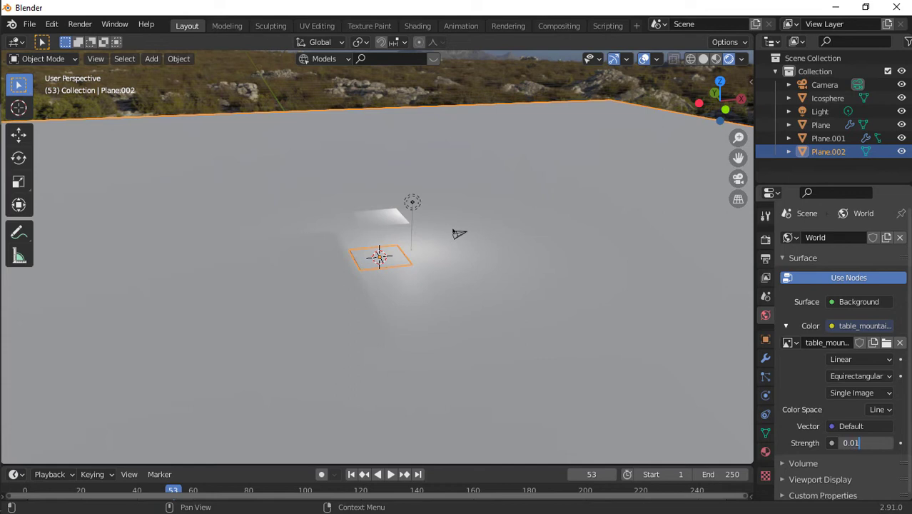
{"action": "key", "text": "Return"}
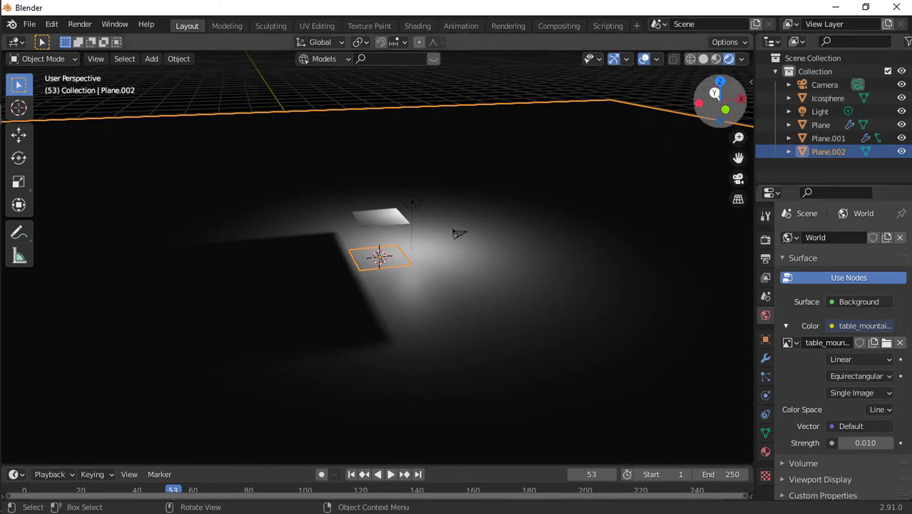
Step: Set the world environment image's interpolation to Smart
{"action": "middle_click_drag", "start_coordinate": [459, 233], "coordinate": [432, 197]}
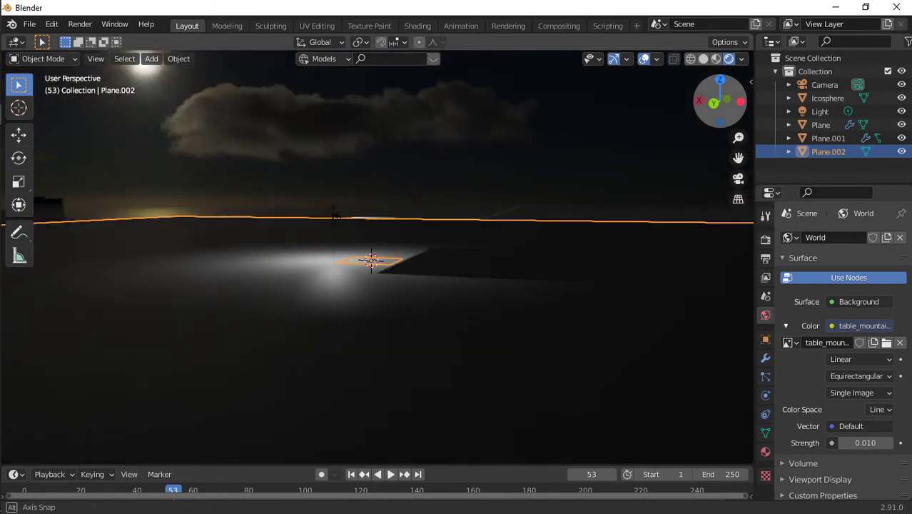
{"action": "left_click_drag", "start_coordinate": [720, 101], "coordinate": [716, 100]}
{"action": "left_click", "coordinate": [741, 182]}
{"action": "left_click", "coordinate": [739, 179]}
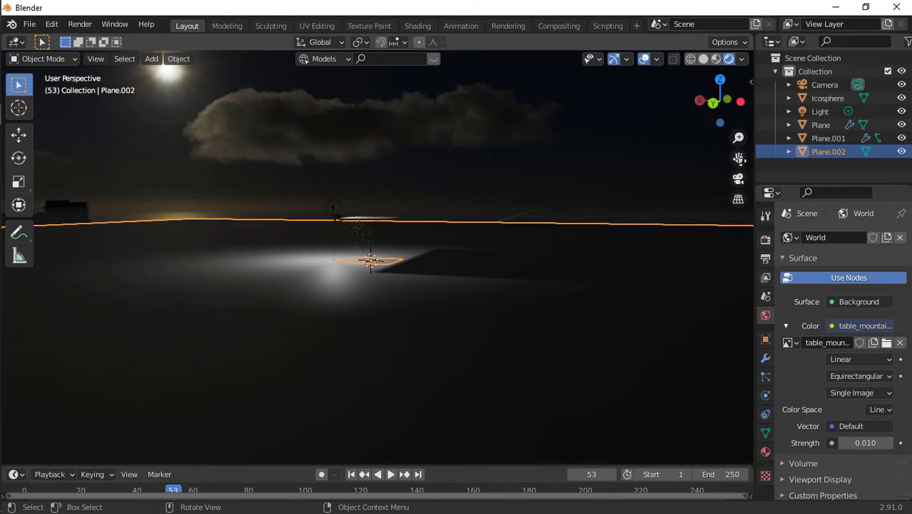
{"action": "left_click", "coordinate": [854, 361]}
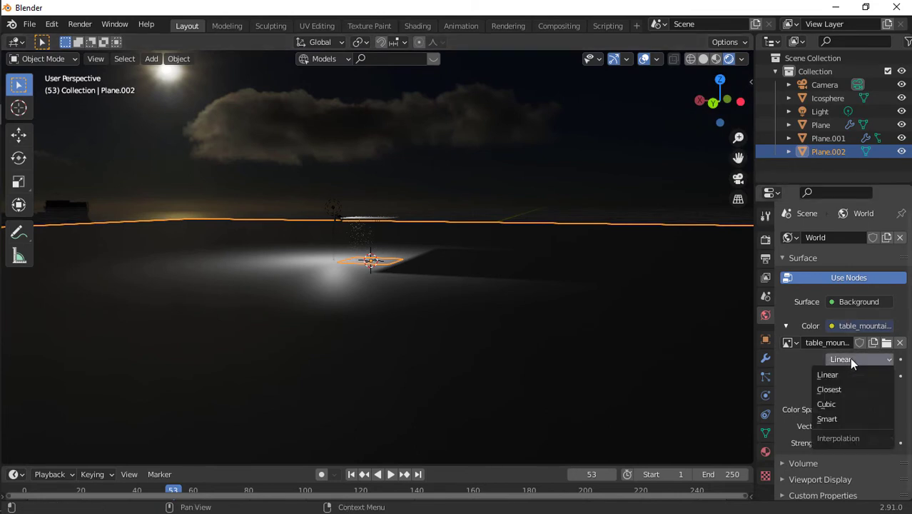
{"action": "left_click", "coordinate": [851, 416]}
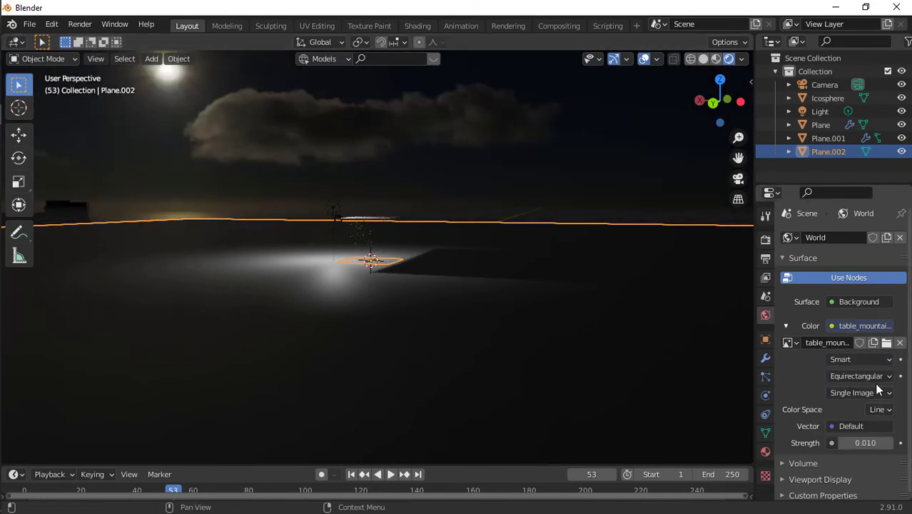
Step: Set the world background strength to 0.012
{"action": "left_click", "coordinate": [861, 444]}
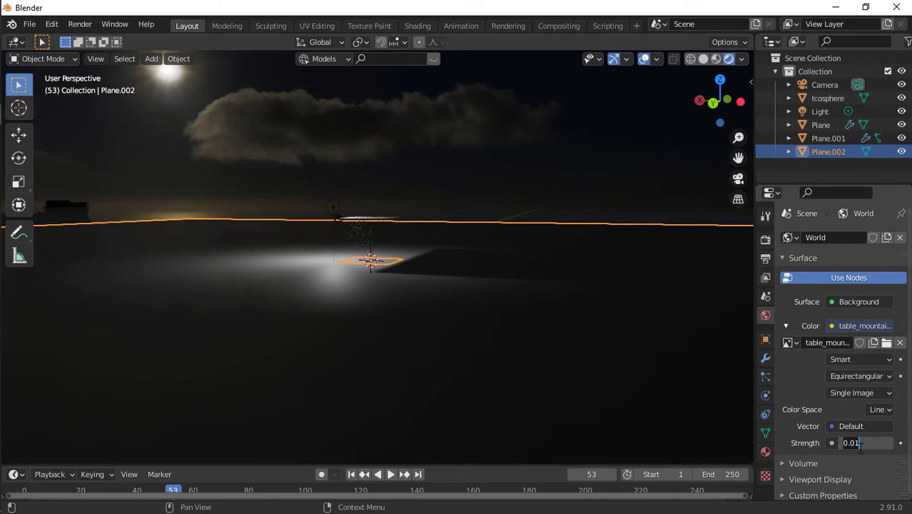
{"action": "type", "text": "0"}
{"action": "key", "text": "Return"}
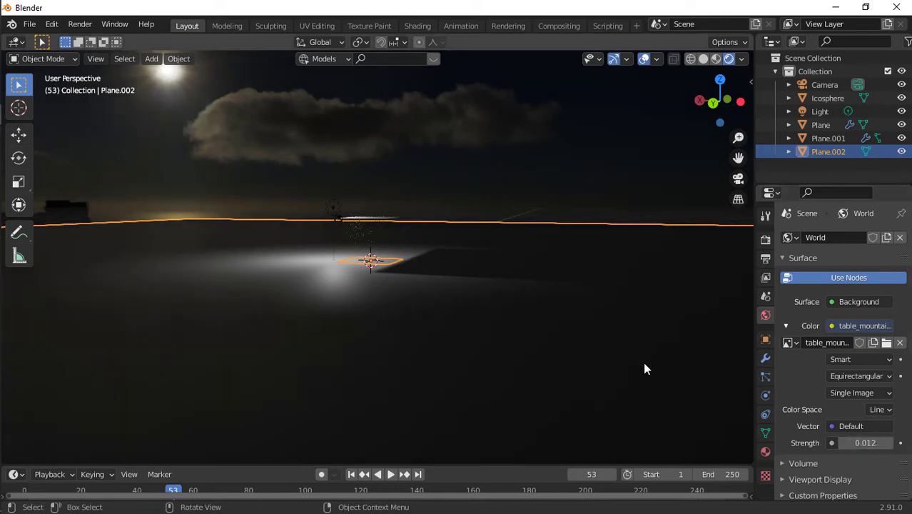
Step: Delete the light object above the water so that only the environment lights the scene
{"action": "scroll", "coordinate": [550, 283], "scroll_direction": "up", "scroll_amount": 4}
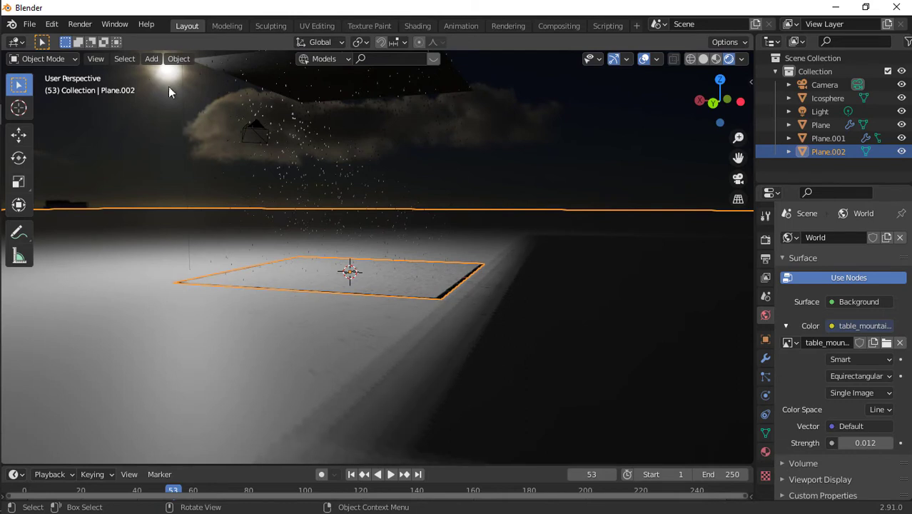
{"action": "left_click", "coordinate": [181, 92]}
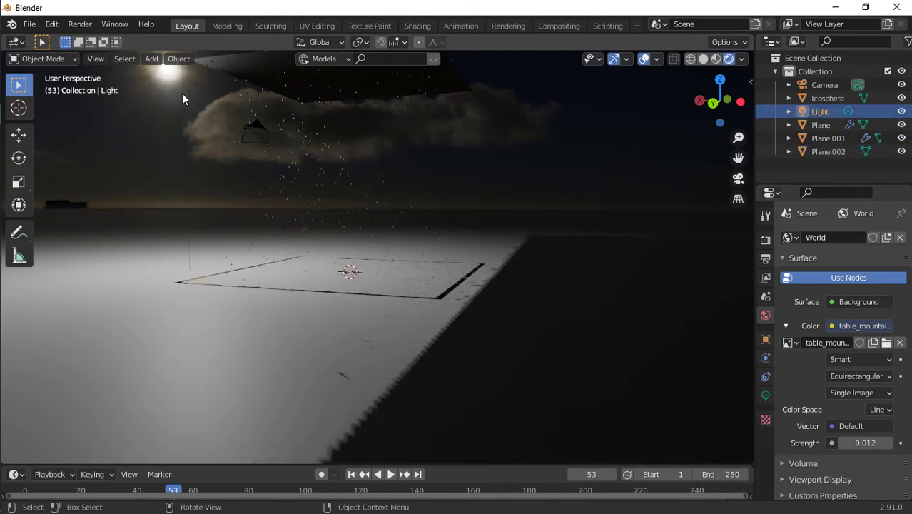
{"action": "scroll", "coordinate": [226, 182], "scroll_direction": "down", "scroll_amount": 8}
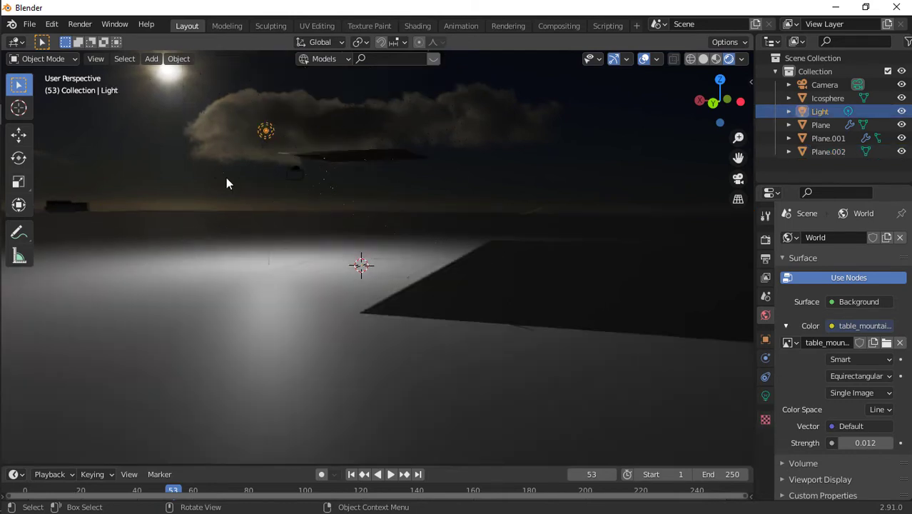
{"action": "key", "text": "Delete"}
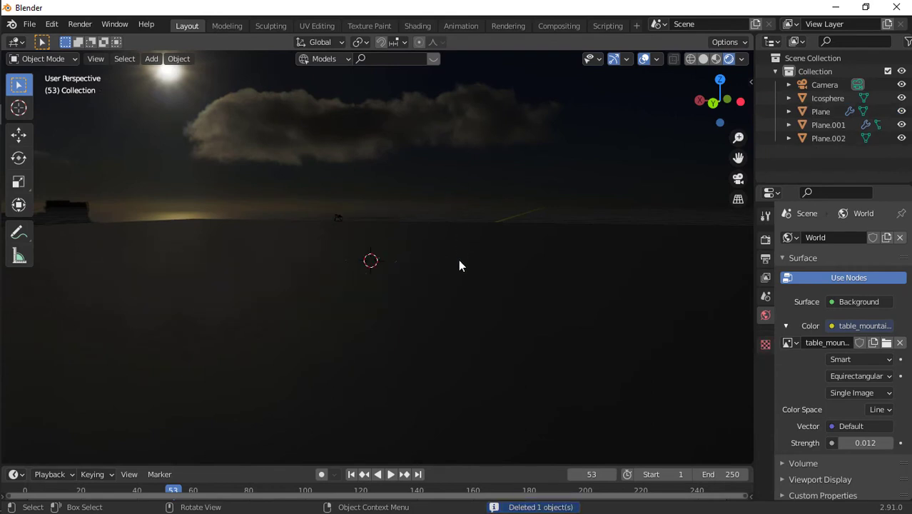
Step: Give the rippling water plane a new material and change its surface shader to Glossy BSDF
{"action": "scroll", "coordinate": [458, 274], "scroll_direction": "up", "scroll_amount": 4}
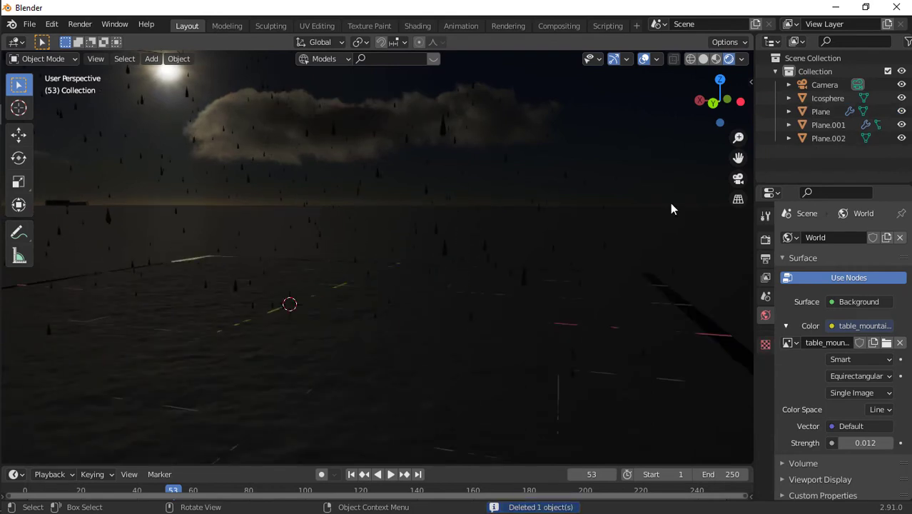
{"action": "left_click_drag", "start_coordinate": [743, 159], "coordinate": [780, 132]}
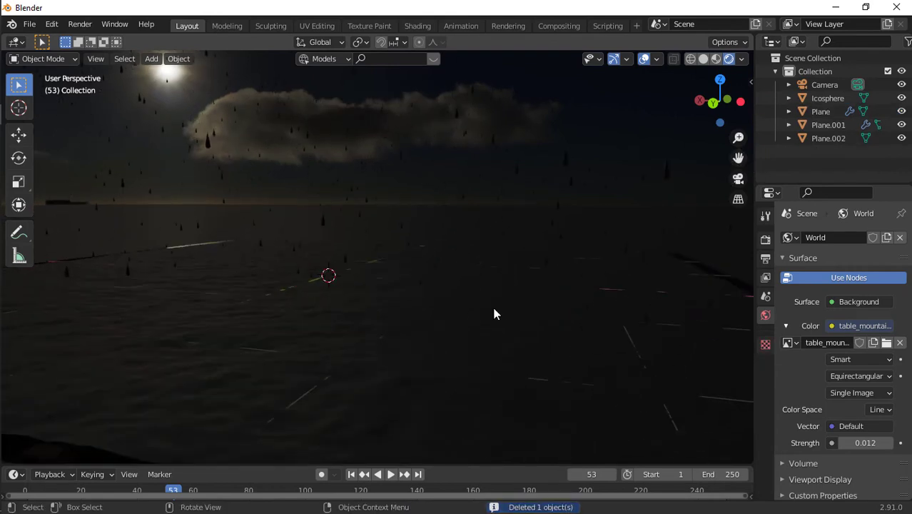
{"action": "left_click", "coordinate": [494, 314]}
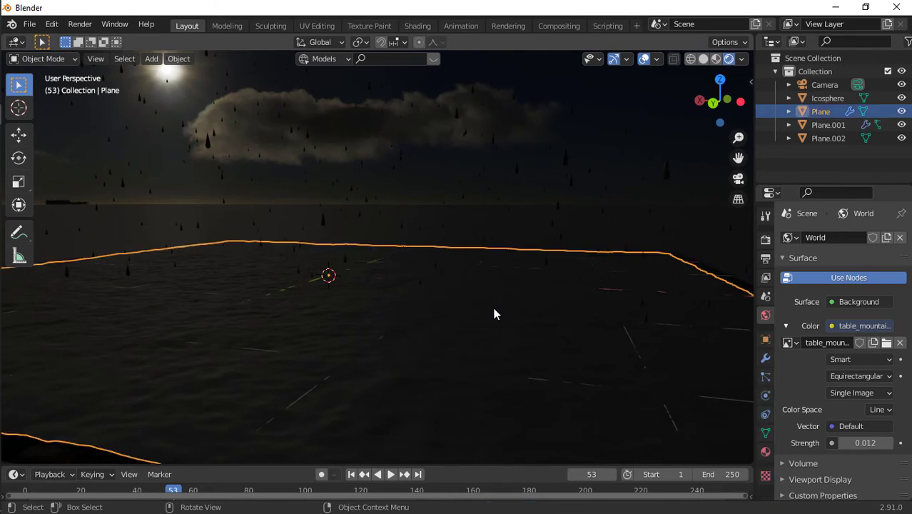
{"action": "left_click", "coordinate": [765, 451]}
{"action": "left_click", "coordinate": [837, 294]}
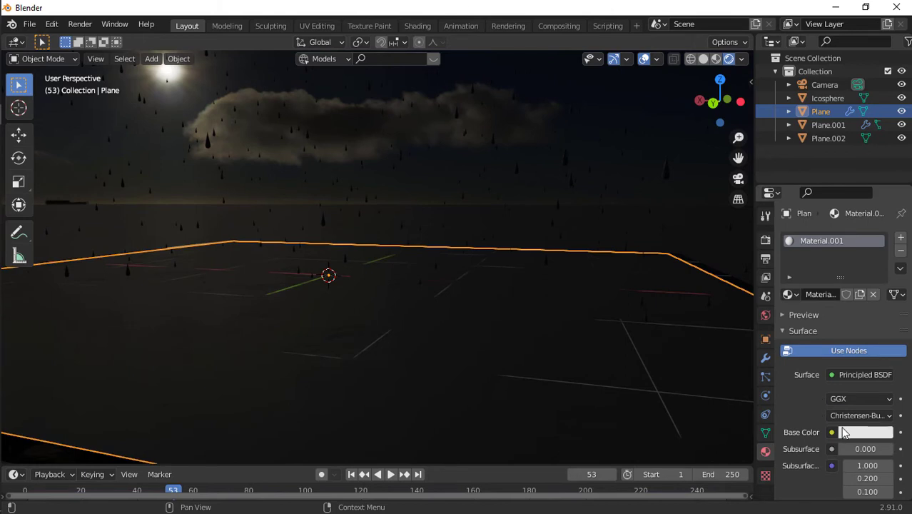
{"action": "scroll", "coordinate": [844, 433], "scroll_direction": "down", "scroll_amount": 4}
{"action": "left_click", "coordinate": [859, 267]}
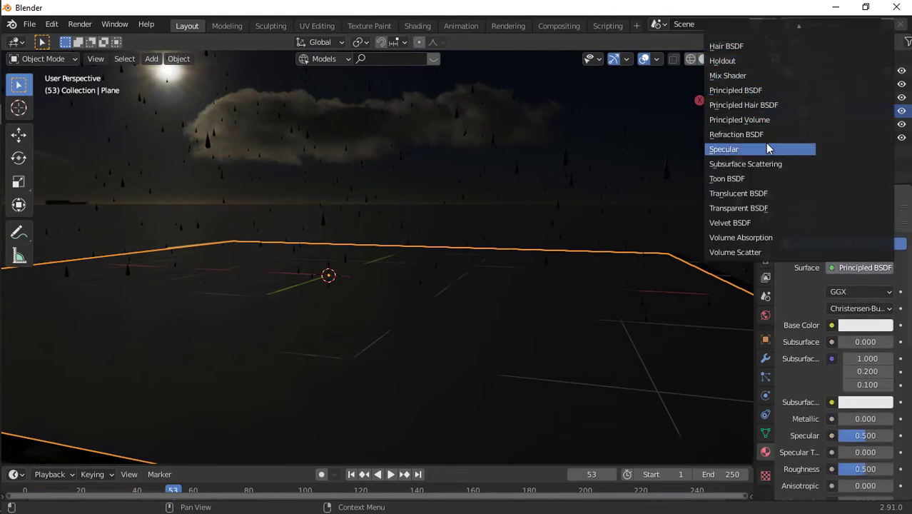
{"action": "scroll", "coordinate": [758, 135], "scroll_direction": "up", "scroll_amount": 3}
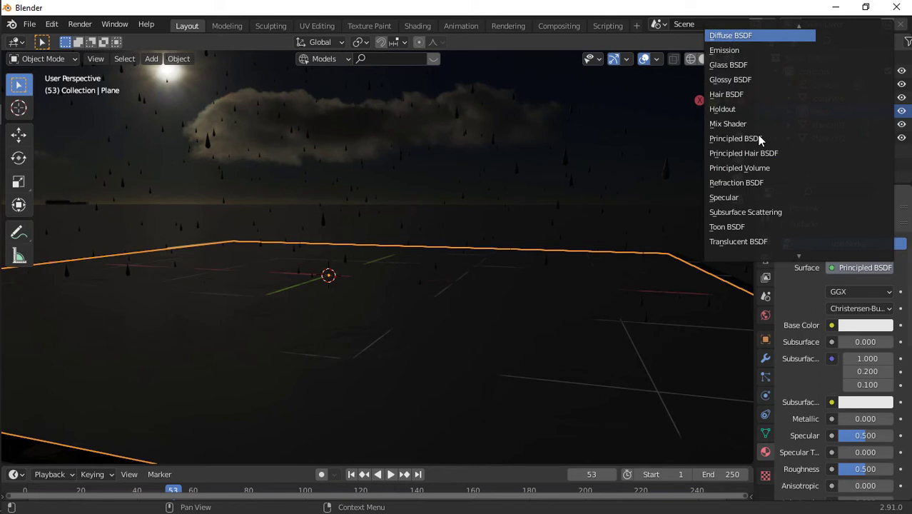
{"action": "left_click", "coordinate": [740, 85]}
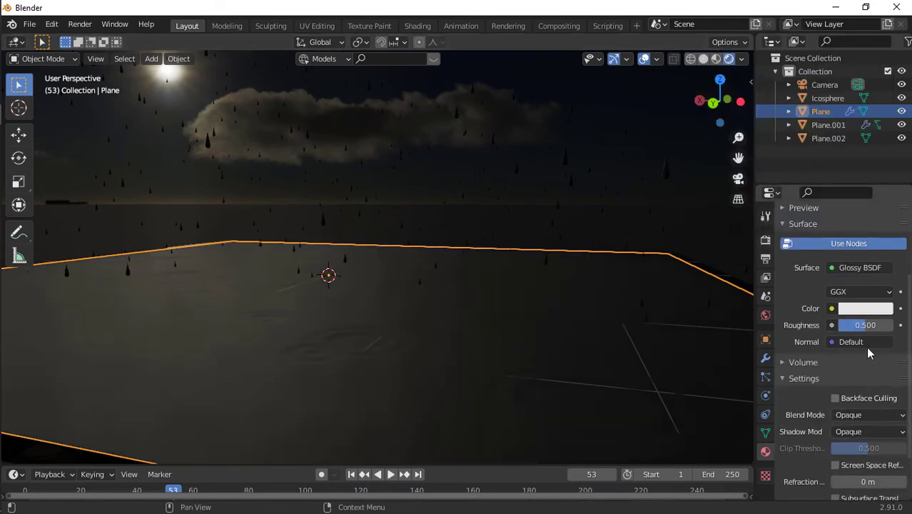
Step: Set the water material's roughness to 0 for mirror-like reflections
{"action": "left_click_drag", "start_coordinate": [864, 327], "coordinate": [820, 326]}
{"action": "scroll", "coordinate": [485, 286], "scroll_direction": "up", "scroll_amount": 5}
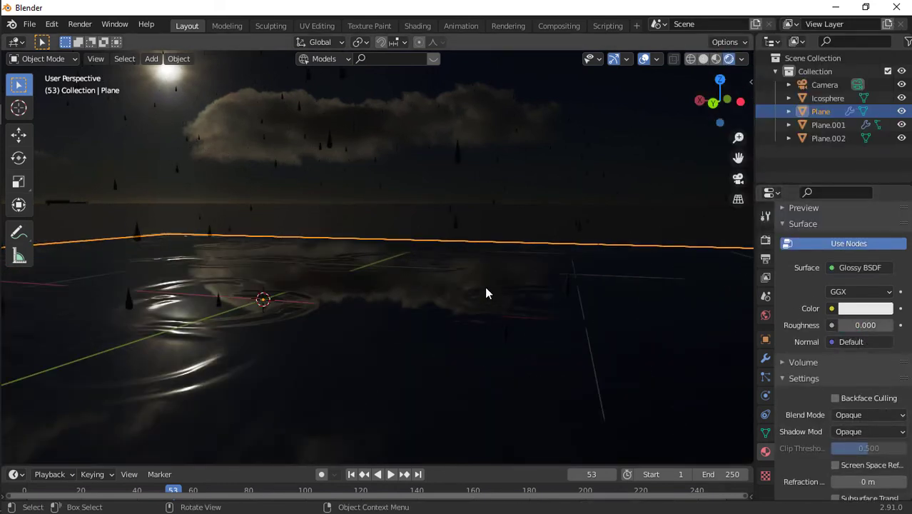
{"action": "scroll", "coordinate": [566, 279], "scroll_direction": "down", "scroll_amount": 2}
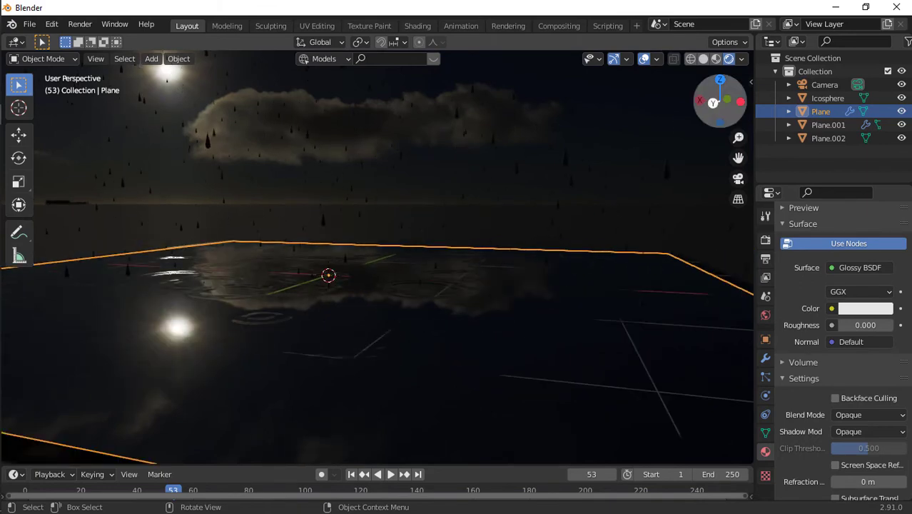
Step: Assign the water's existing glossy material, Material.001, to the surrounding ground plane
{"action": "left_click_drag", "start_coordinate": [716, 106], "coordinate": [666, 119]}
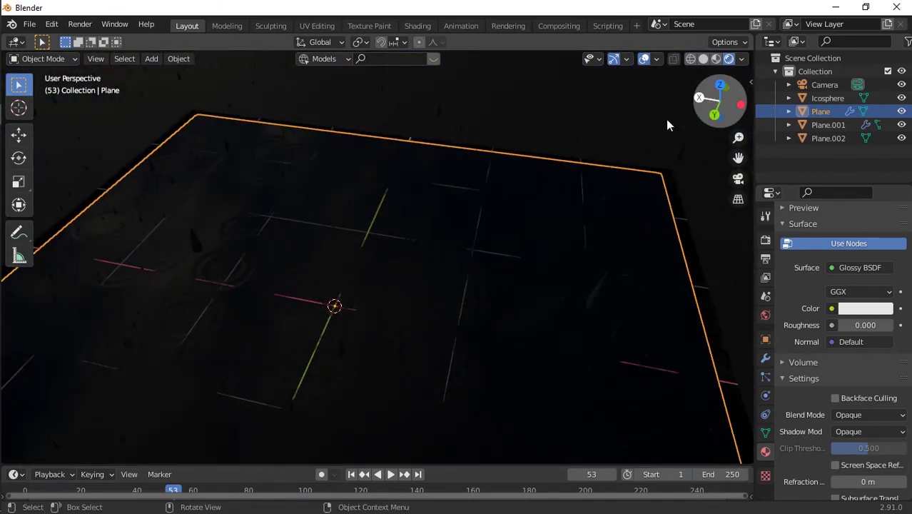
{"action": "left_click", "coordinate": [582, 163]}
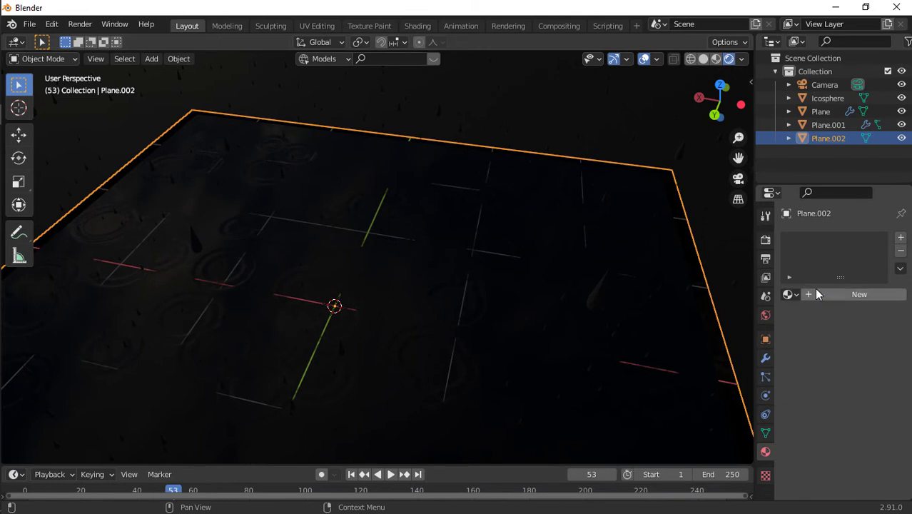
{"action": "left_click", "coordinate": [789, 295]}
{"action": "left_click", "coordinate": [661, 328]}
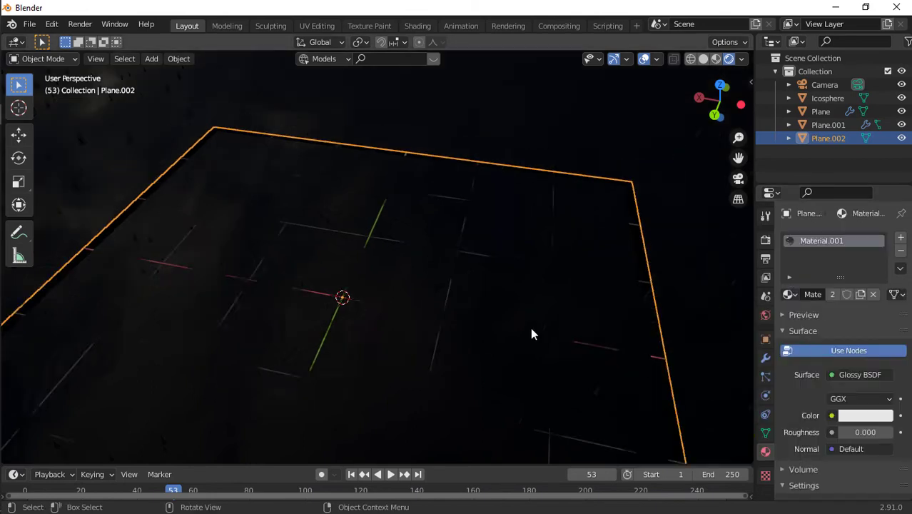
Step: Select the raindrop icosphere and create a new material for it in the Shading workspace
{"action": "scroll", "coordinate": [531, 327], "scroll_direction": "down", "scroll_amount": 8}
{"action": "scroll", "coordinate": [530, 326], "scroll_direction": "up", "scroll_amount": 4}
{"action": "left_click_drag", "start_coordinate": [711, 97], "coordinate": [493, 109]}
{"action": "left_click", "coordinate": [391, 112]}
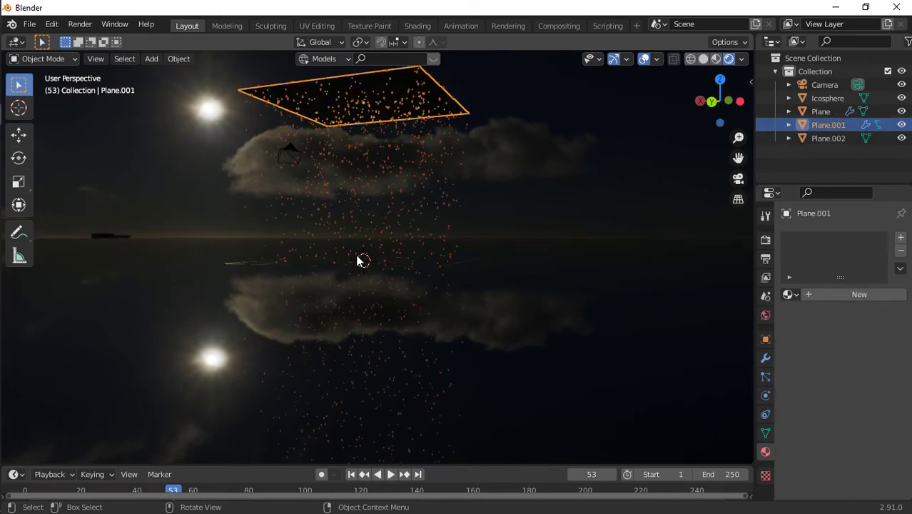
{"action": "left_click", "coordinate": [828, 98]}
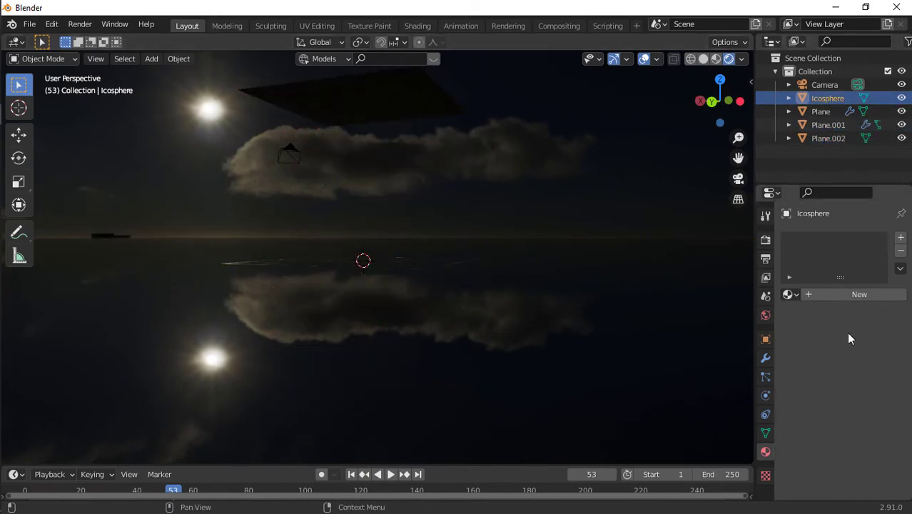
{"action": "left_click", "coordinate": [426, 27]}
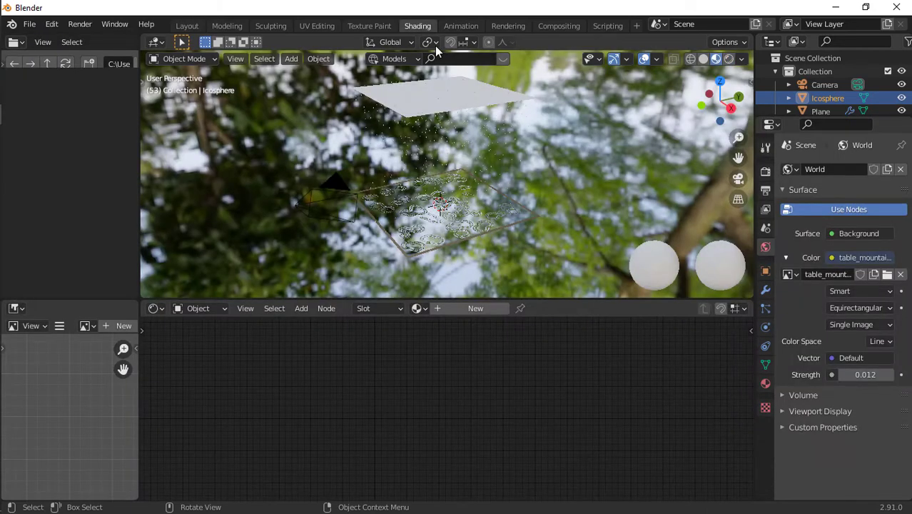
{"action": "scroll", "coordinate": [433, 173], "scroll_direction": "down", "scroll_amount": 3}
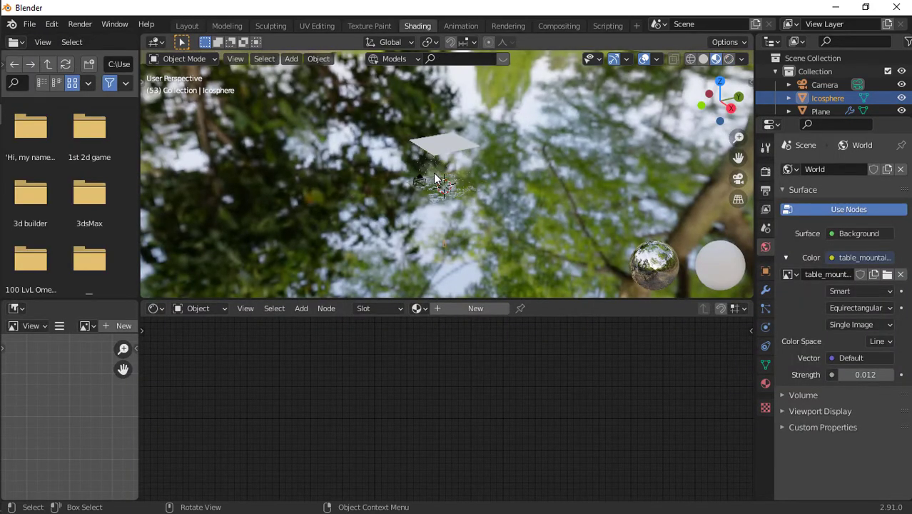
{"action": "scroll", "coordinate": [433, 172], "scroll_direction": "up", "scroll_amount": 5}
{"action": "scroll", "coordinate": [433, 173], "scroll_direction": "down", "scroll_amount": 3}
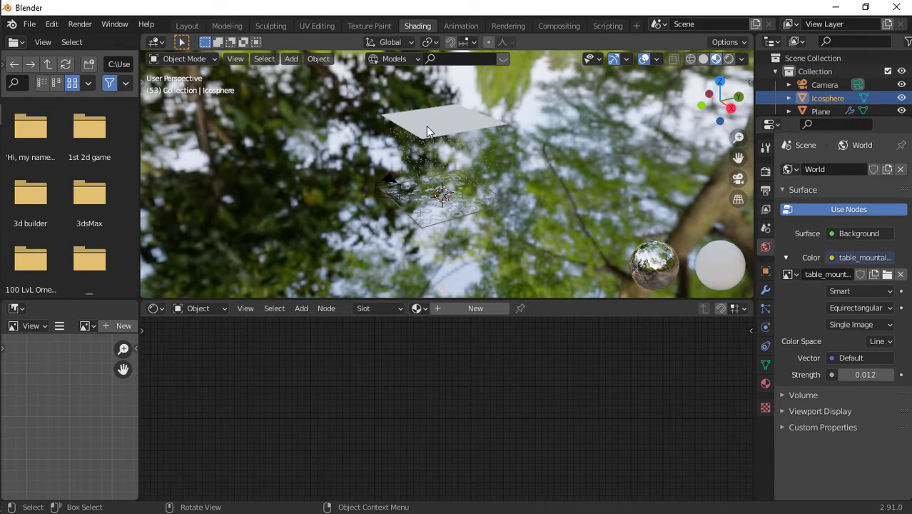
{"action": "scroll", "coordinate": [426, 126], "scroll_direction": "up", "scroll_amount": 2}
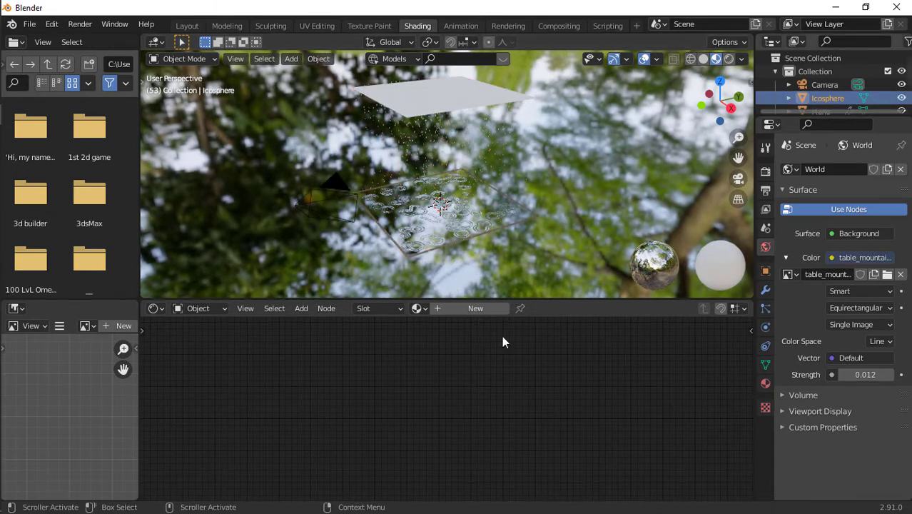
{"action": "left_click", "coordinate": [455, 308]}
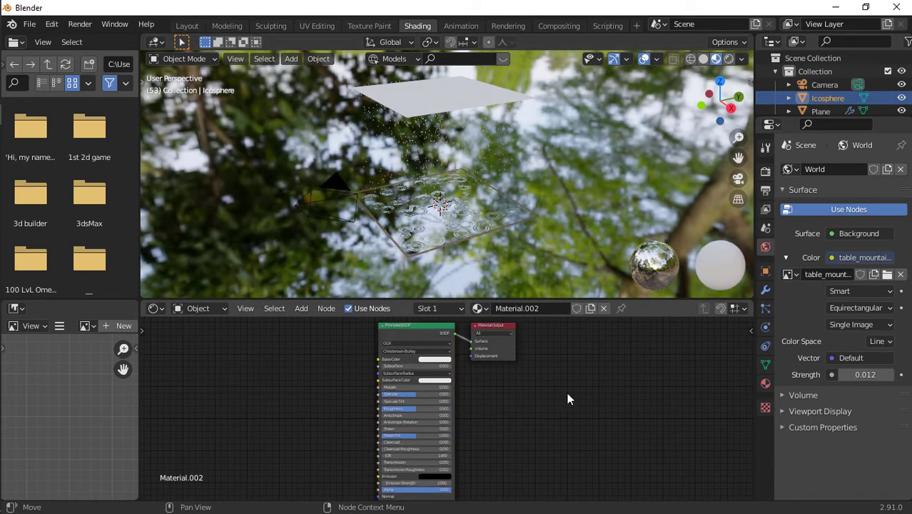
Step: Change the surface shader of the raindrop's new material to Glass BSDF
{"action": "left_click", "coordinate": [765, 407]}
{"action": "left_click", "coordinate": [765, 384]}
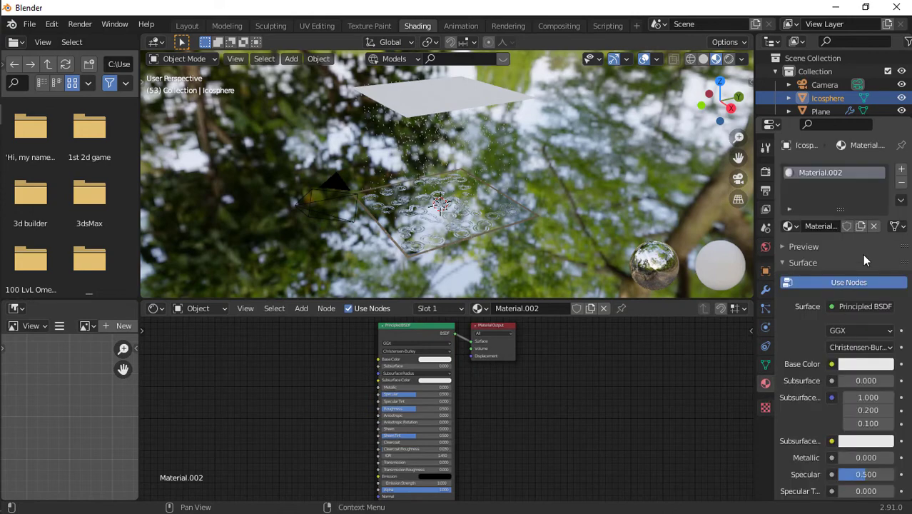
{"action": "left_click", "coordinate": [860, 306]}
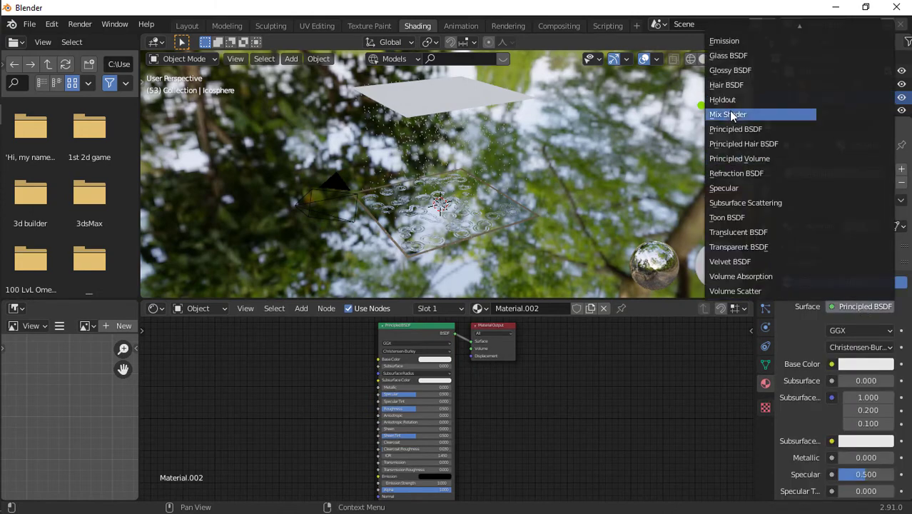
{"action": "left_click", "coordinate": [728, 55]}
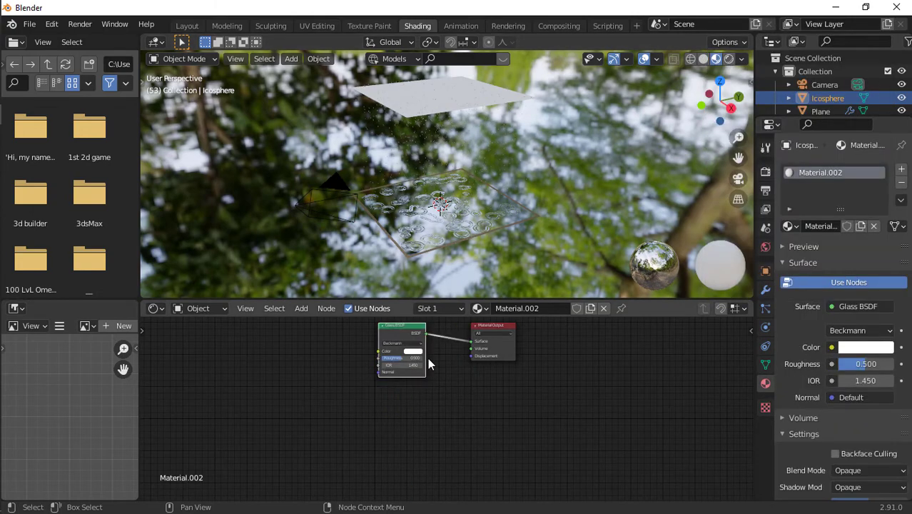
Step: Add a Mix Shader node on the link between the Glass BSDF and the Material Output
{"action": "key", "text": "shift+a"}
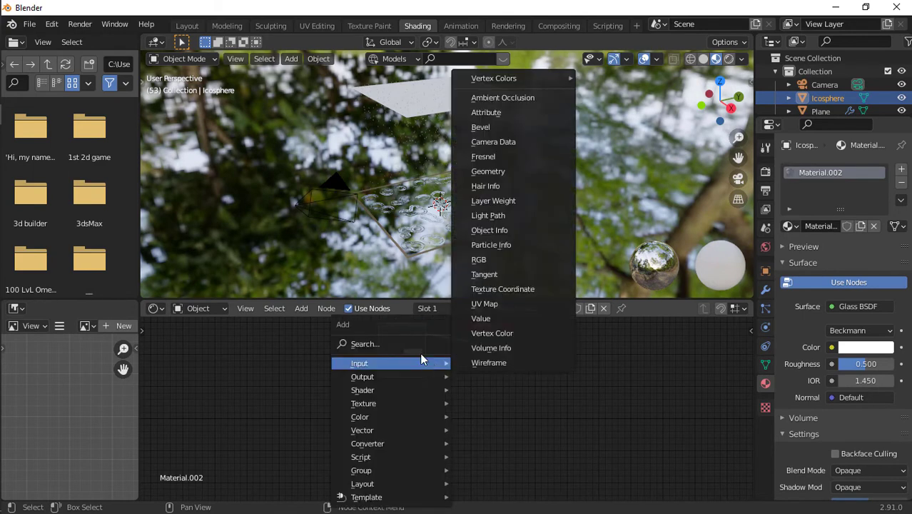
{"action": "left_click", "coordinate": [416, 350]}
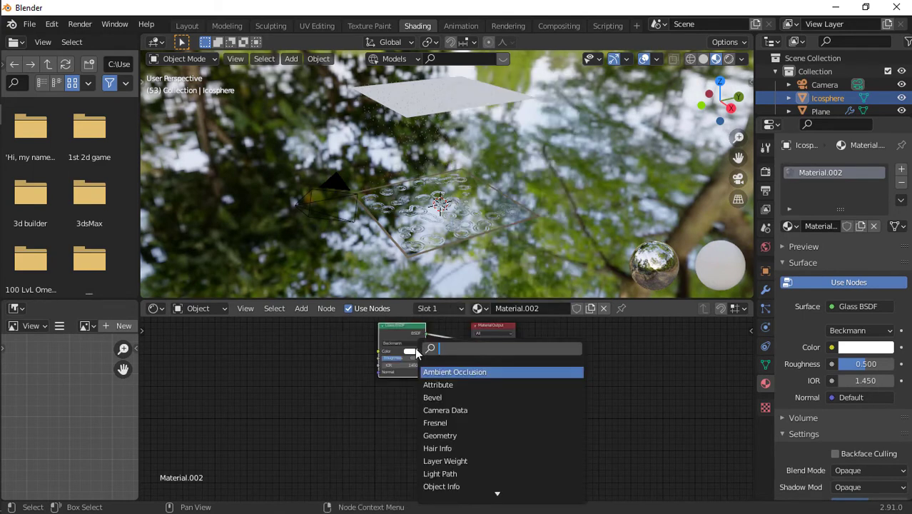
{"action": "type", "text": "mi"}
{"action": "key", "text": "Return"}
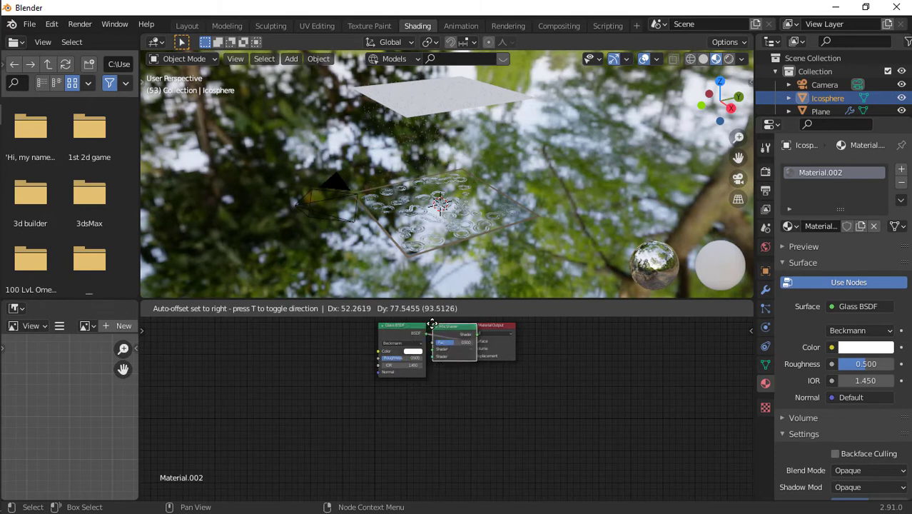
{"action": "left_click", "coordinate": [456, 328]}
Step: Add a Transparent BSDF node below the Glass BSDF and connect it to the Mix Shader's second shader input
{"action": "key", "text": "shift+a"}
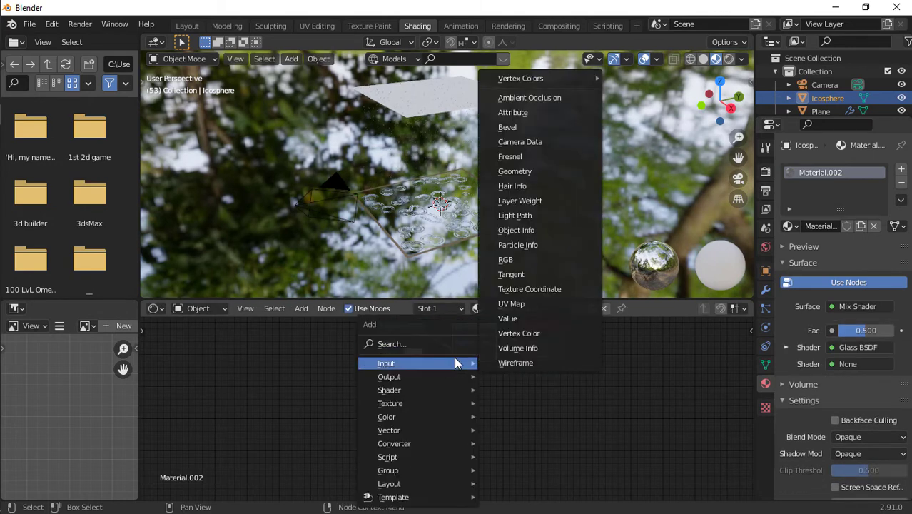
{"action": "left_click", "coordinate": [425, 343]}
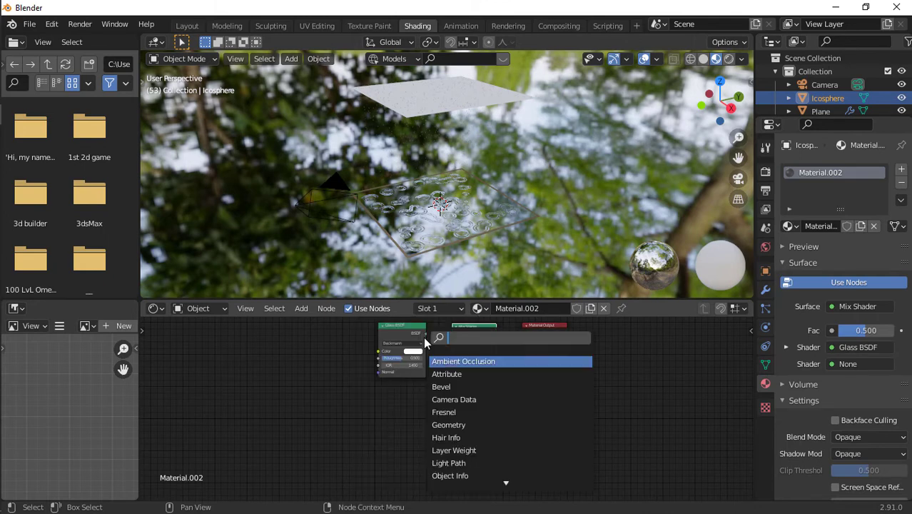
{"action": "type", "text": "tr"}
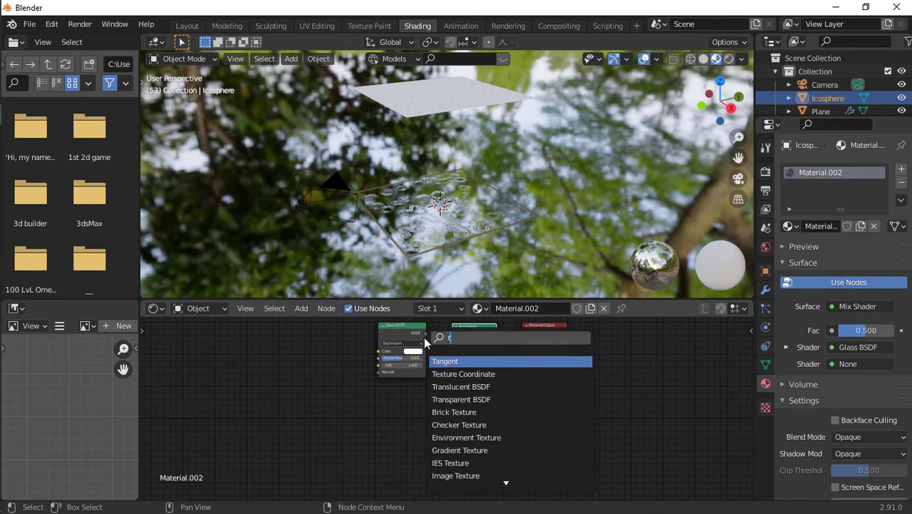
{"action": "key", "text": "Down"}
{"action": "key", "text": "Down"}
{"action": "key", "text": "Up"}
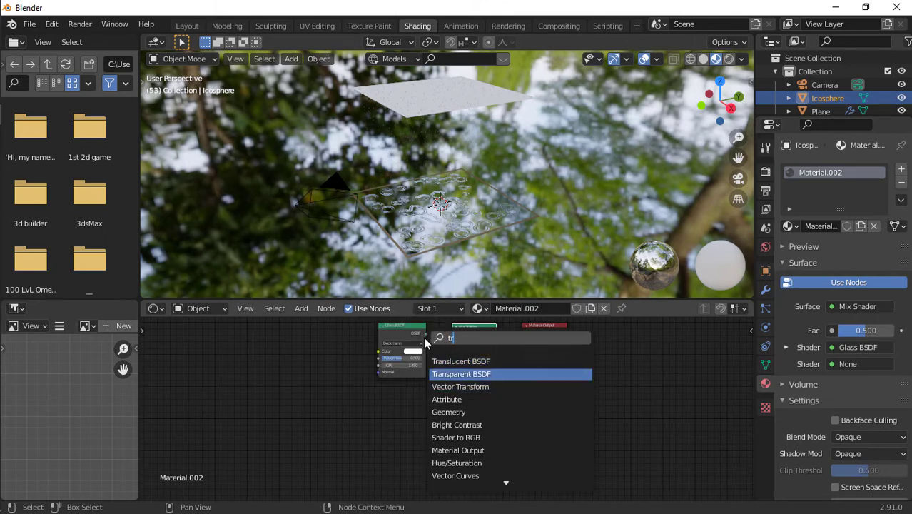
{"action": "key", "text": "Return"}
{"action": "left_click", "coordinate": [364, 383]}
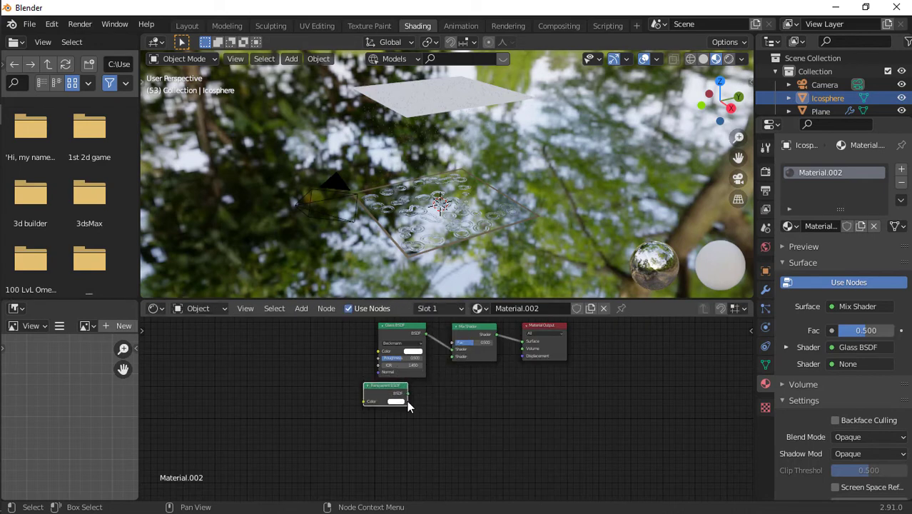
{"action": "left_click_drag", "start_coordinate": [408, 401], "coordinate": [453, 356]}
Step: Set the Glass BSDF roughness to 0 and insert a duplicate of the Mix Shader before the Material Output
{"action": "left_click", "coordinate": [472, 336]}
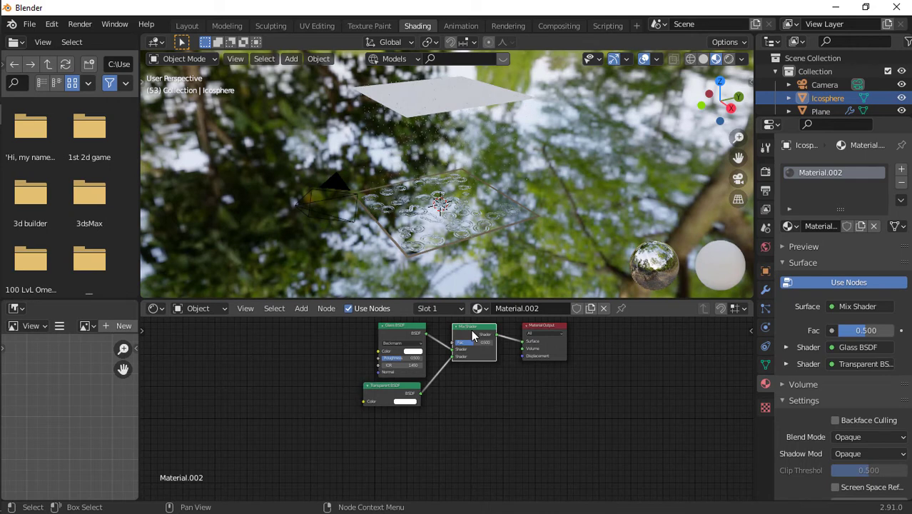
{"action": "left_click_drag", "start_coordinate": [408, 359], "coordinate": [382, 359]}
{"action": "key", "text": "g"}
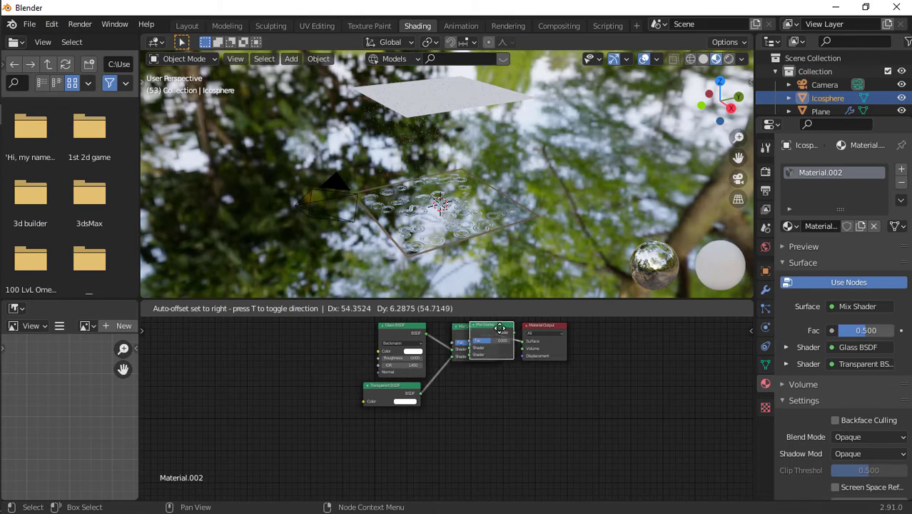
{"action": "left_click", "coordinate": [520, 338]}
Step: Add a Glossy BSDF node and connect it to the free shader input of the second Mix Shader
{"action": "key", "text": "shift+a"}
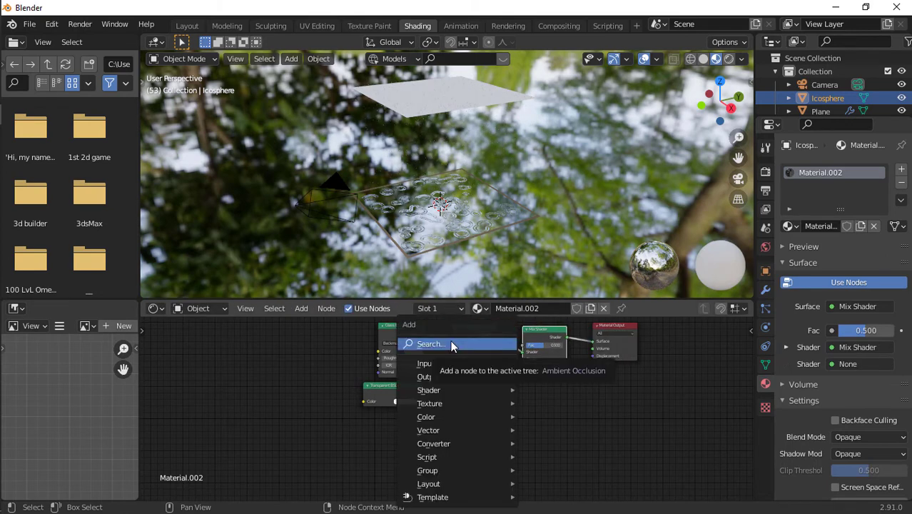
{"action": "left_click", "coordinate": [451, 345]}
{"action": "type", "text": "g"}
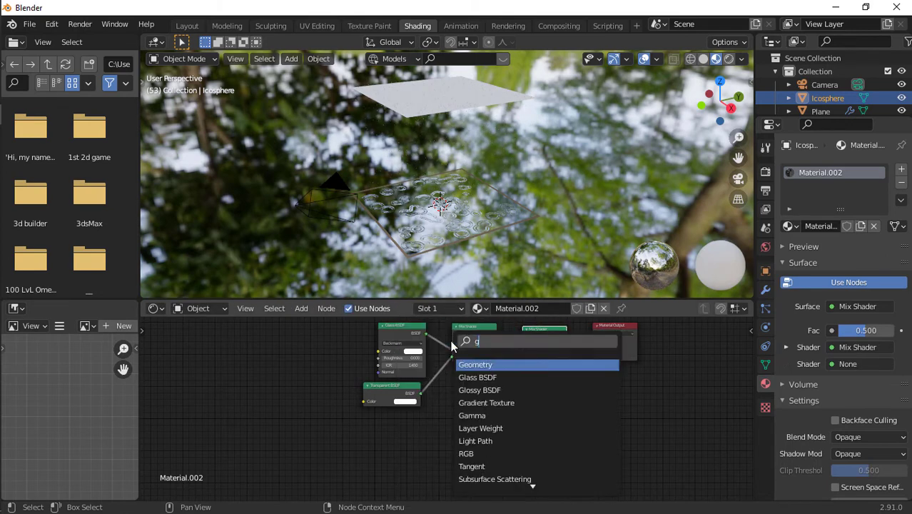
{"action": "type", "text": "loss"}
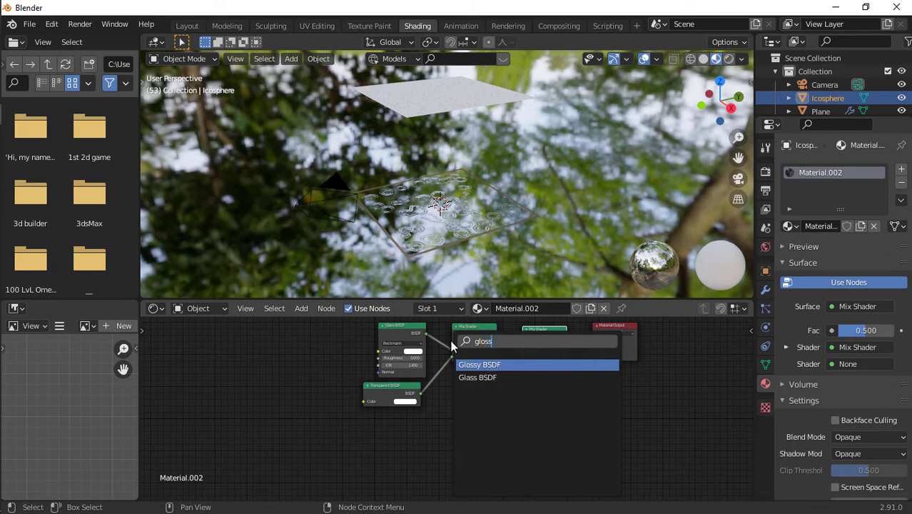
{"action": "type", "text": "y"}
{"action": "key", "text": "Return"}
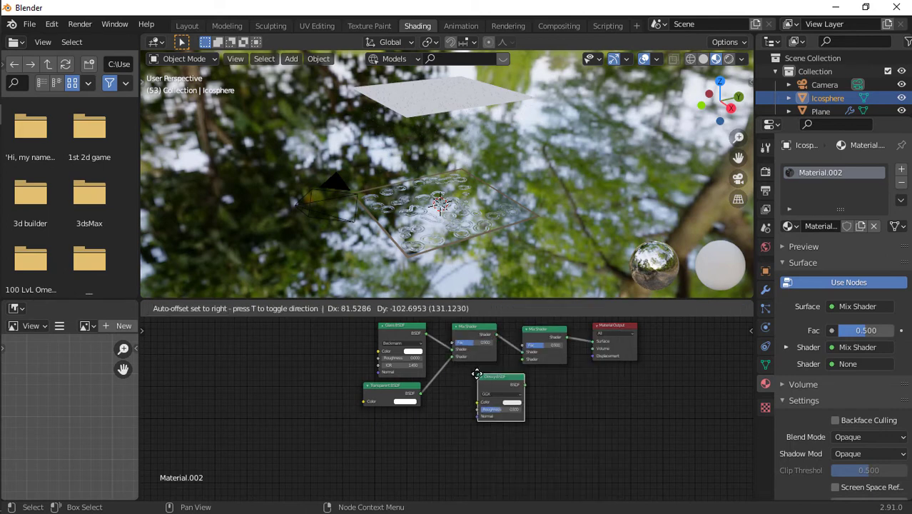
{"action": "left_click", "coordinate": [458, 376]}
{"action": "left_click_drag", "start_coordinate": [504, 383], "coordinate": [543, 358]}
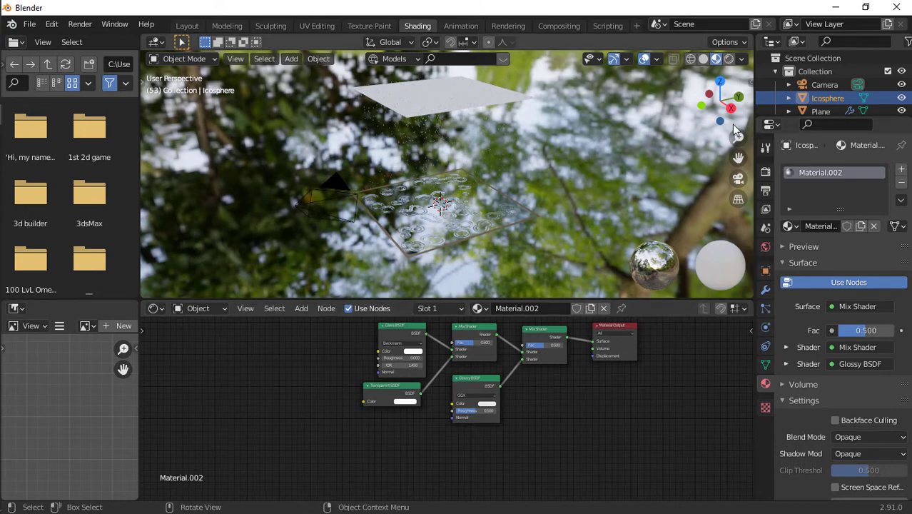
Step: Isolate the raindrop icosphere in local view to inspect its material up close
{"action": "scroll", "coordinate": [659, 117], "scroll_direction": "up", "scroll_amount": 3}
{"action": "scroll", "coordinate": [658, 117], "scroll_direction": "down", "scroll_amount": 4}
{"action": "key", "text": "KP_Divide"}
{"action": "key", "text": "KP_Divide"}
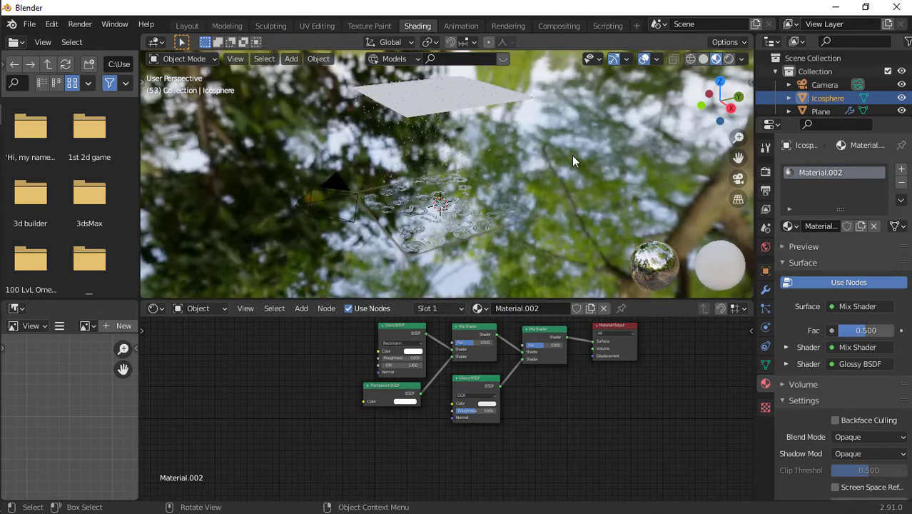
{"action": "key", "text": "KP_Divide"}
{"action": "key", "text": "KP_Divide"}
{"action": "key", "text": "KP_Divide"}
{"action": "key", "text": "KP_Divide"}
{"action": "key", "text": "KP_Divide"}
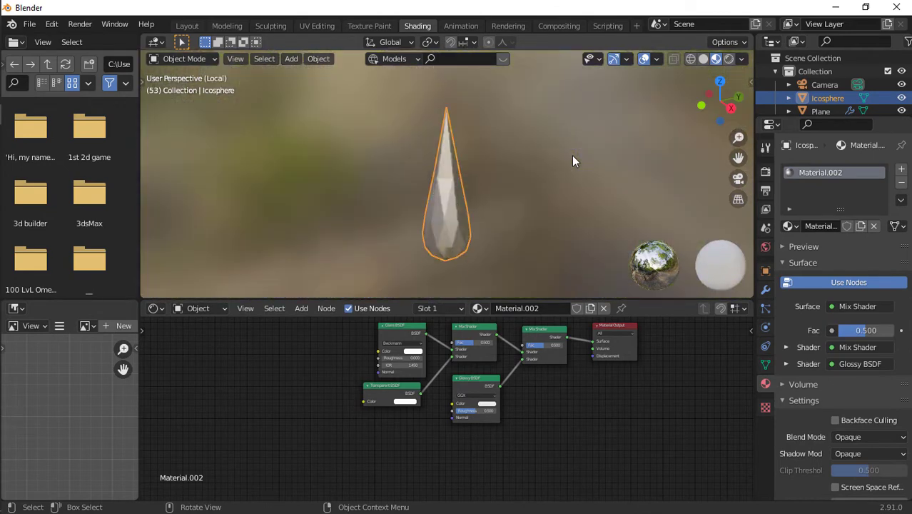
Step: Add a Subdivision Surface modifier to the raindrop and set its viewport levels to 3
{"action": "left_click", "coordinate": [765, 289]}
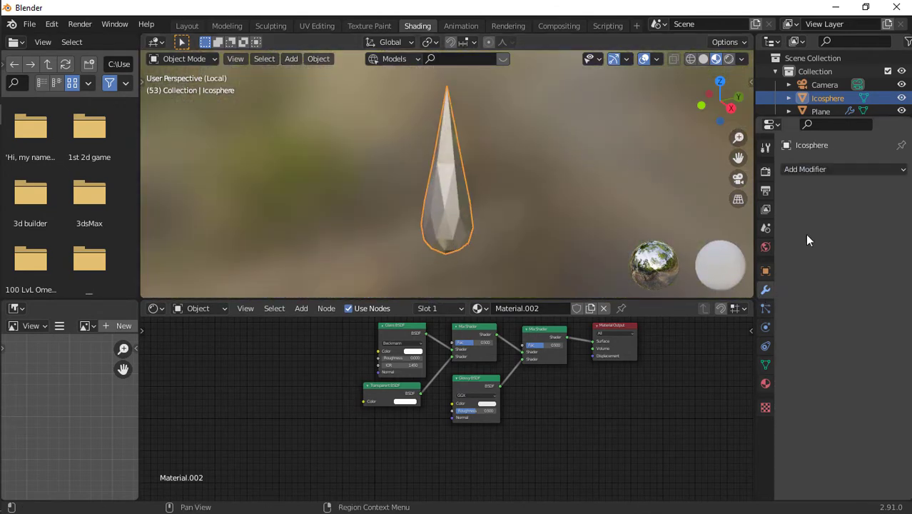
{"action": "left_click", "coordinate": [809, 169]}
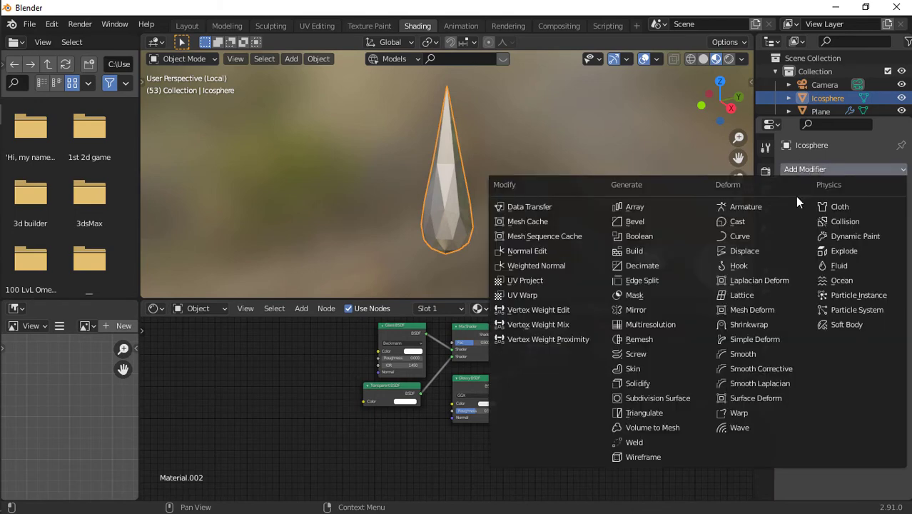
{"action": "left_click", "coordinate": [668, 399]}
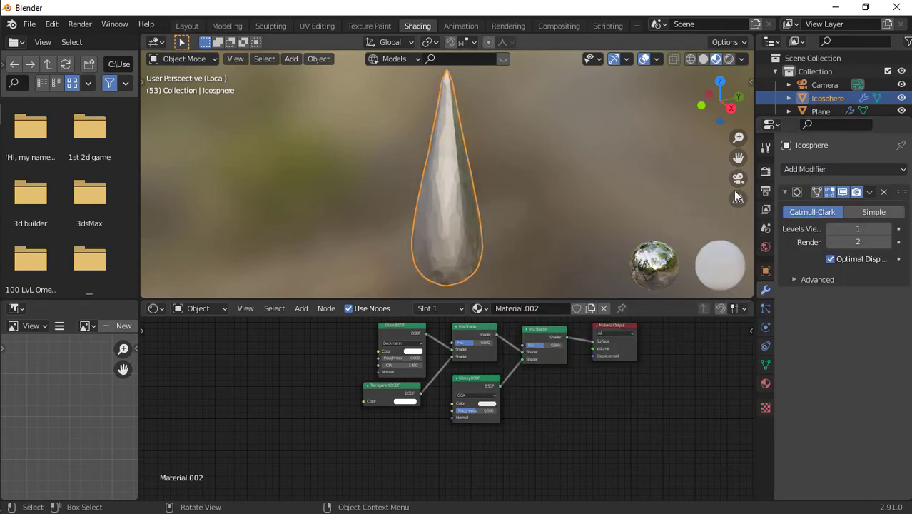
{"action": "left_click", "coordinate": [882, 228]}
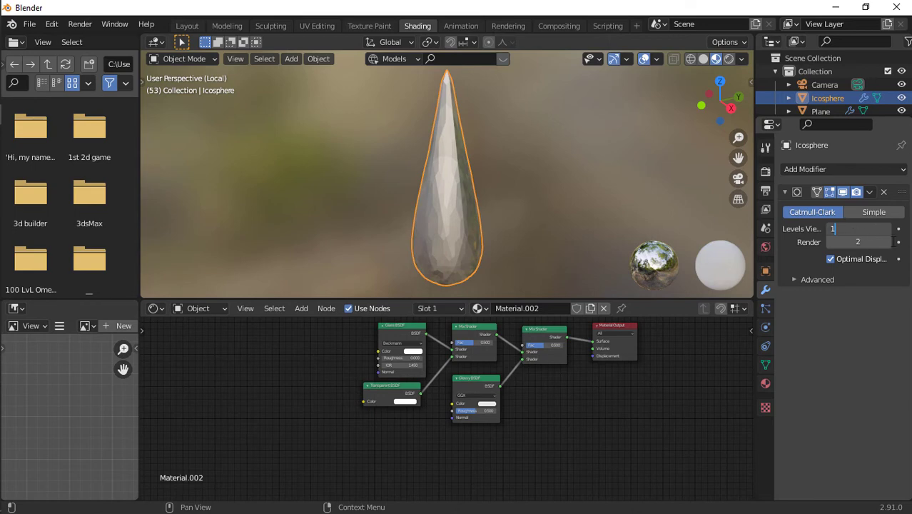
{"action": "type", "text": "3"}
{"action": "key", "text": "Return"}
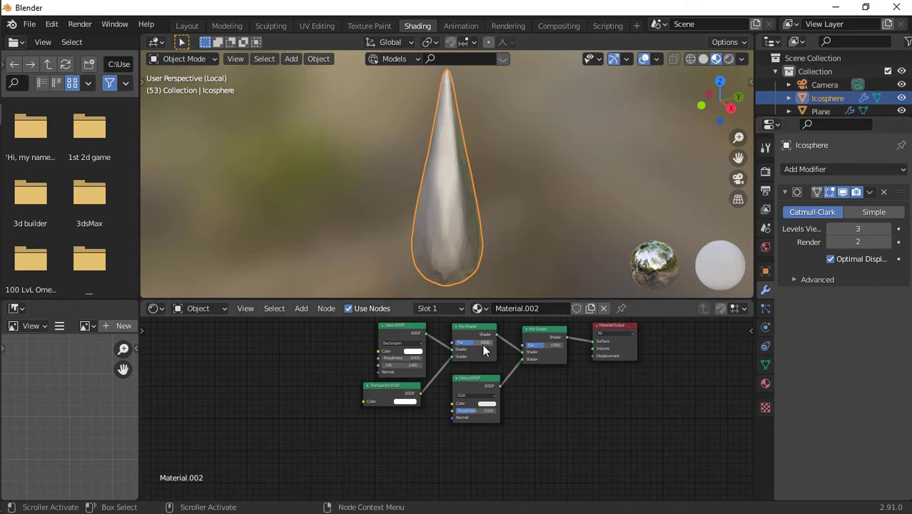
Step: Tune the raindrop material: first Mix Shader factor 0, second Mix Shader factor about 0.24, and Glossy BSDF roughness 0
{"action": "left_click_drag", "start_coordinate": [484, 343], "coordinate": [472, 343]}
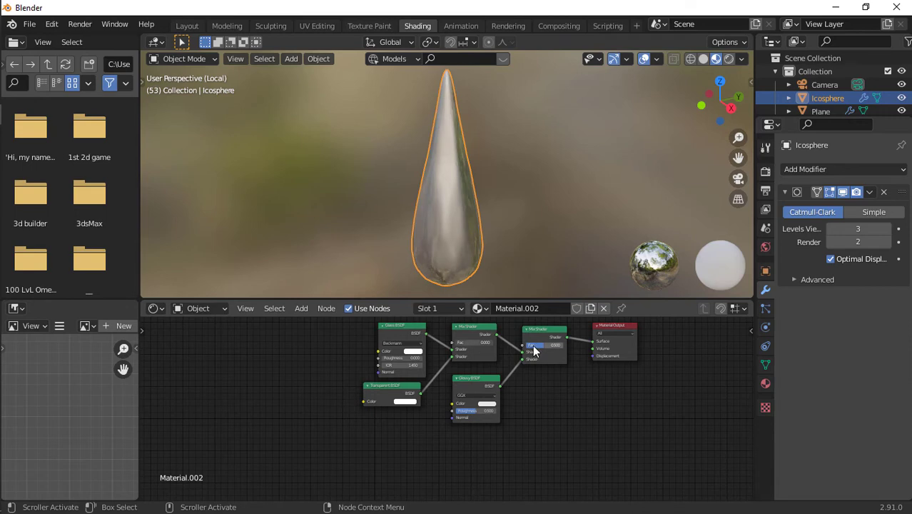
{"action": "mouse_move", "coordinate": [534, 345]}
{"action": "left_mouse_down"}
{"action": "mouse_move", "coordinate": [511, 345]}
{"action": "mouse_move", "coordinate": [543, 346]}
{"action": "mouse_move", "coordinate": [525, 345]}
{"action": "left_mouse_up"}
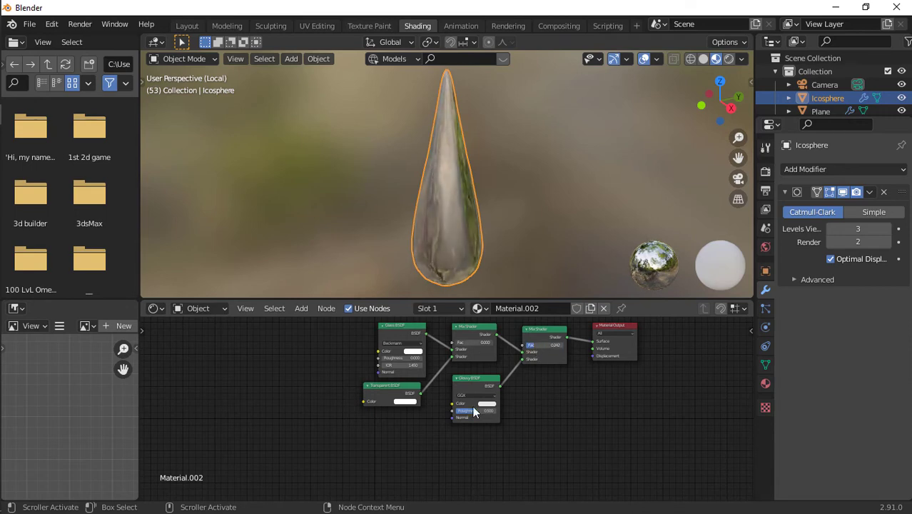
{"action": "left_click_drag", "start_coordinate": [486, 411], "coordinate": [461, 410]}
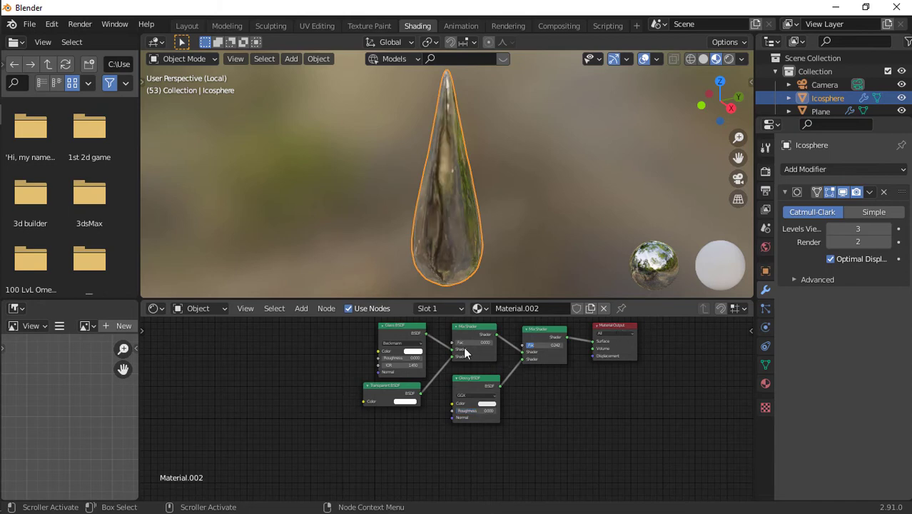
Step: Set the raindrop material's first Mix Shader factor to 0.7 and preview the full scene in rendered shading through the camera
{"action": "left_click_drag", "start_coordinate": [463, 346], "coordinate": [479, 345]}
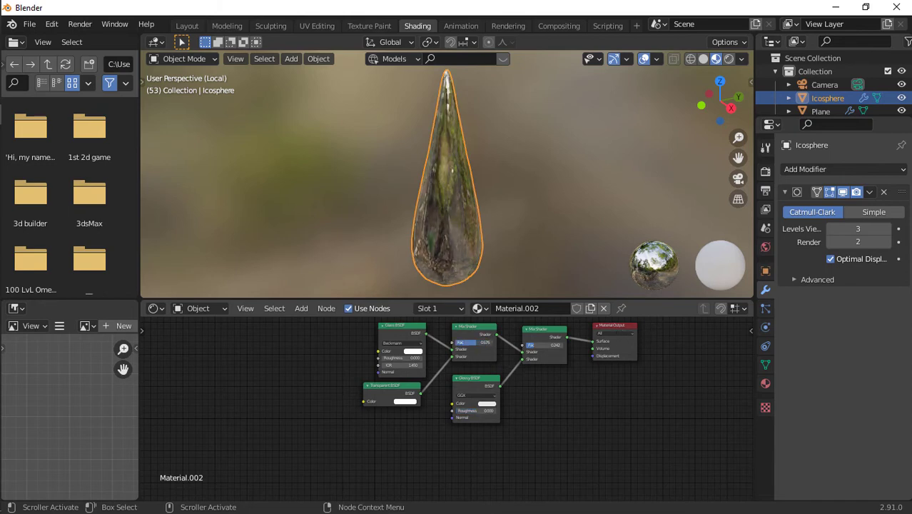
{"action": "left_click", "coordinate": [729, 59]}
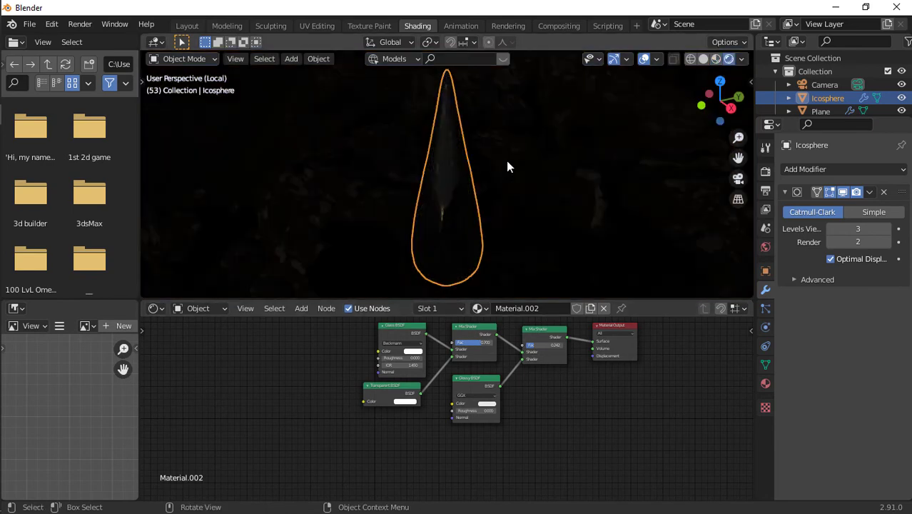
{"action": "left_click_drag", "start_coordinate": [729, 102], "coordinate": [465, 69]}
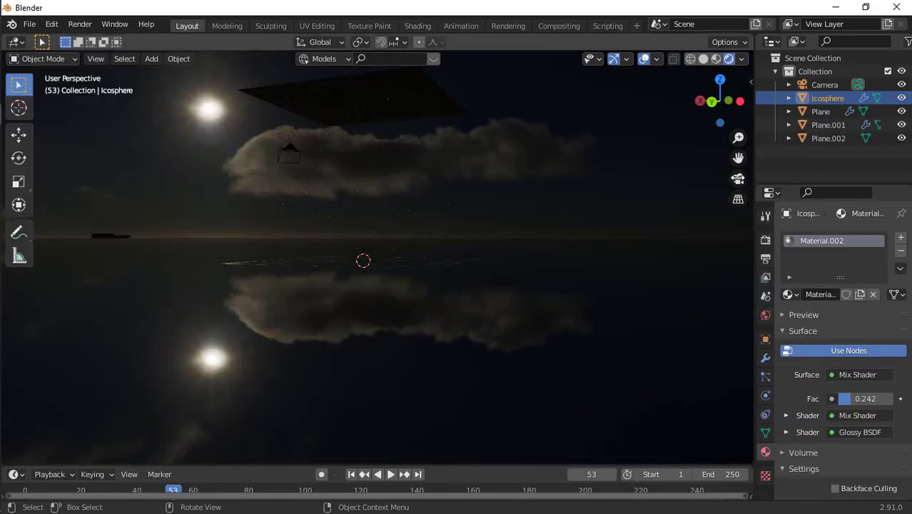
{"action": "left_click", "coordinate": [738, 179]}
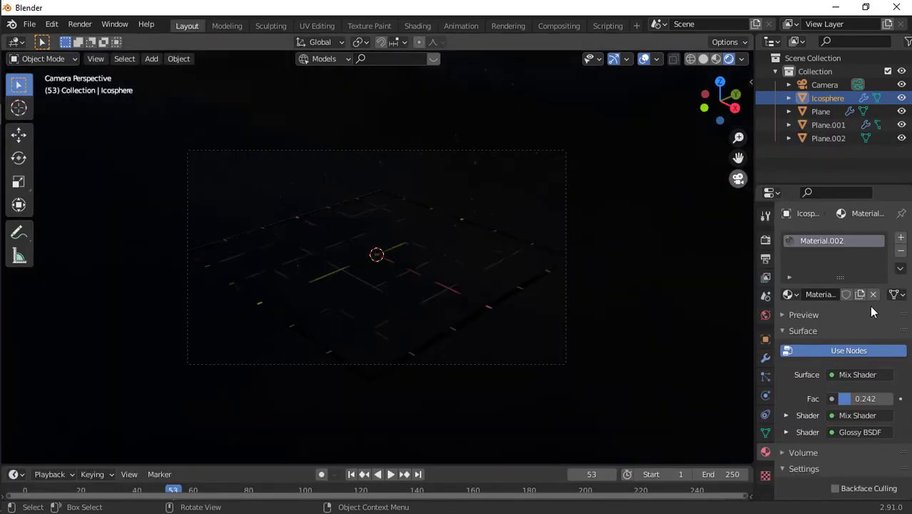
Step: Set the scene's color management view transform to Filmic Log
{"action": "left_click", "coordinate": [767, 241]}
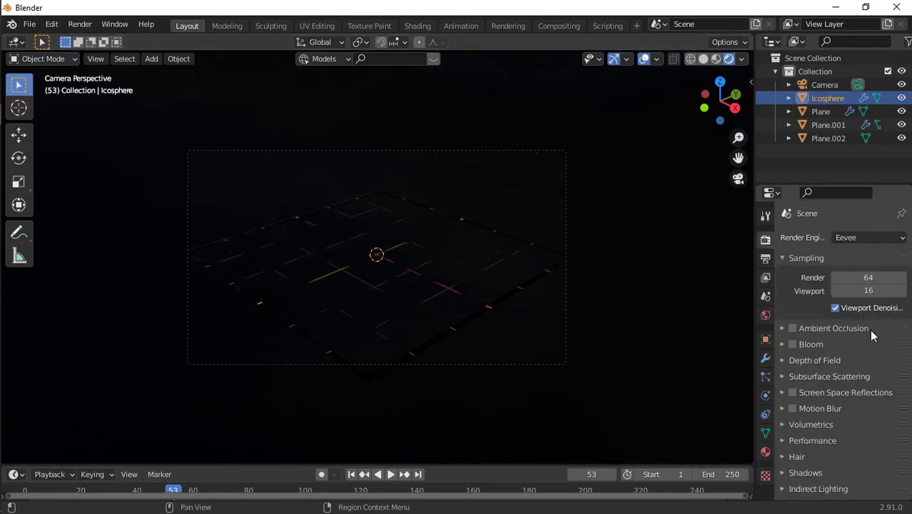
{"action": "left_click", "coordinate": [738, 179]}
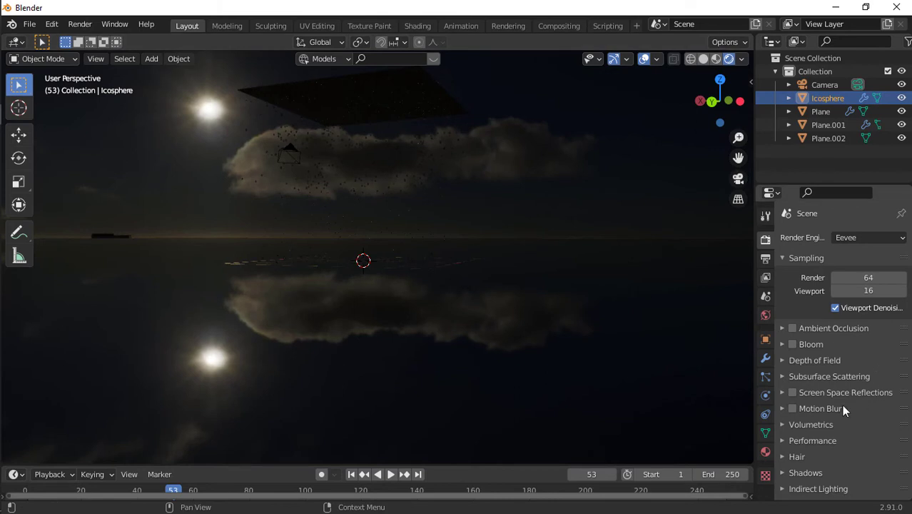
{"action": "scroll", "coordinate": [824, 494], "scroll_direction": "down", "scroll_amount": 1}
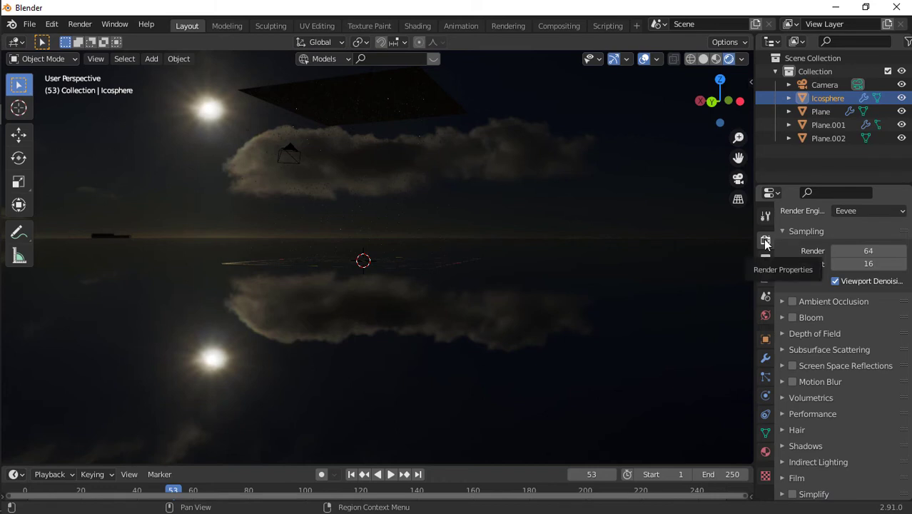
{"action": "scroll", "coordinate": [820, 431], "scroll_direction": "down", "scroll_amount": 3}
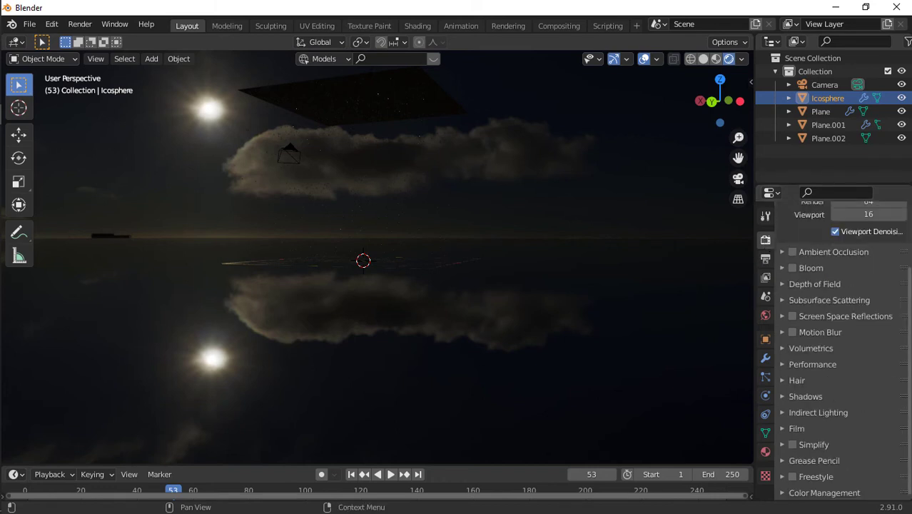
{"action": "left_click", "coordinate": [839, 493]}
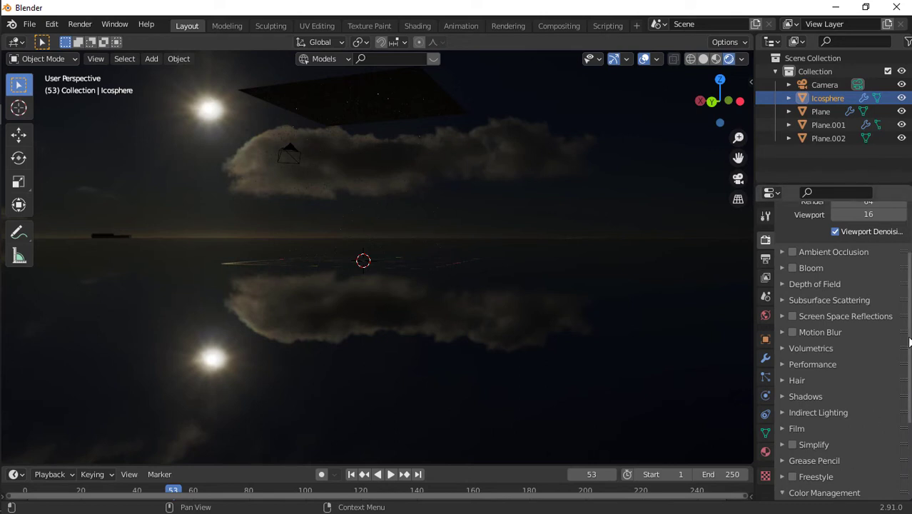
{"action": "scroll", "coordinate": [868, 411], "scroll_direction": "down", "scroll_amount": 5}
{"action": "left_click", "coordinate": [868, 410]}
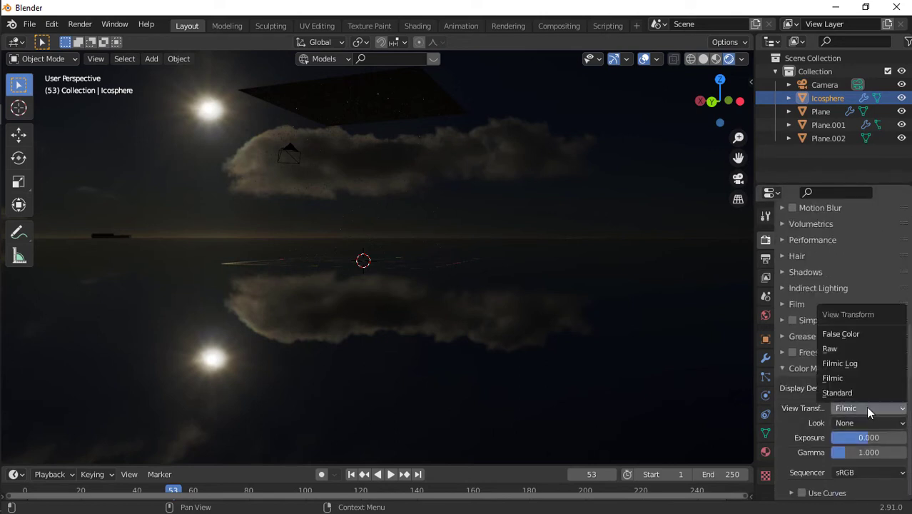
{"action": "left_click", "coordinate": [855, 364]}
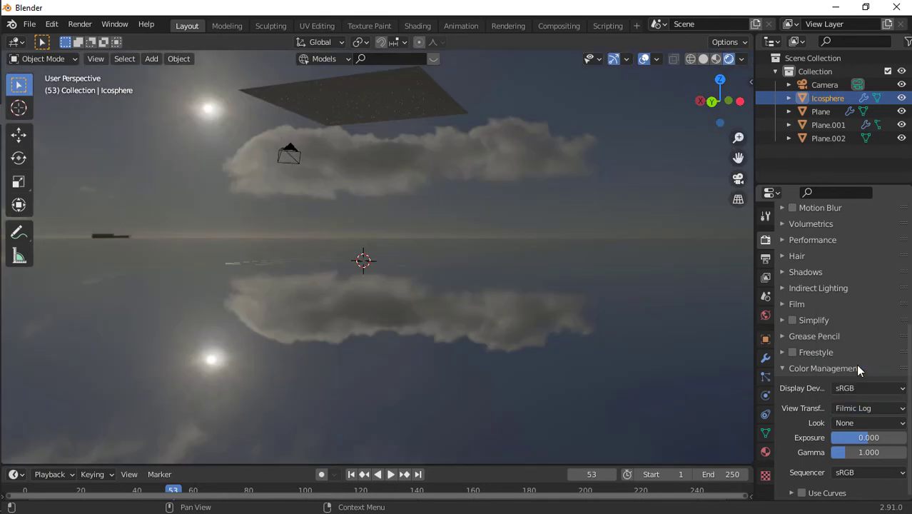
Step: Set the color management look to Very High Contrast, with exposure about 0.87 and gamma about 0.609
{"action": "left_click", "coordinate": [864, 437]}
{"action": "left_click", "coordinate": [861, 425]}
{"action": "left_click", "coordinate": [861, 425]}
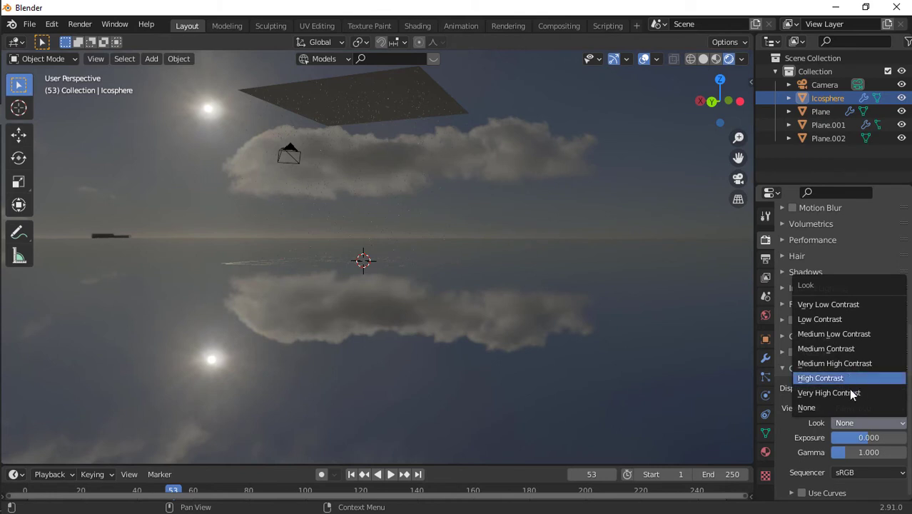
{"action": "left_click", "coordinate": [851, 393]}
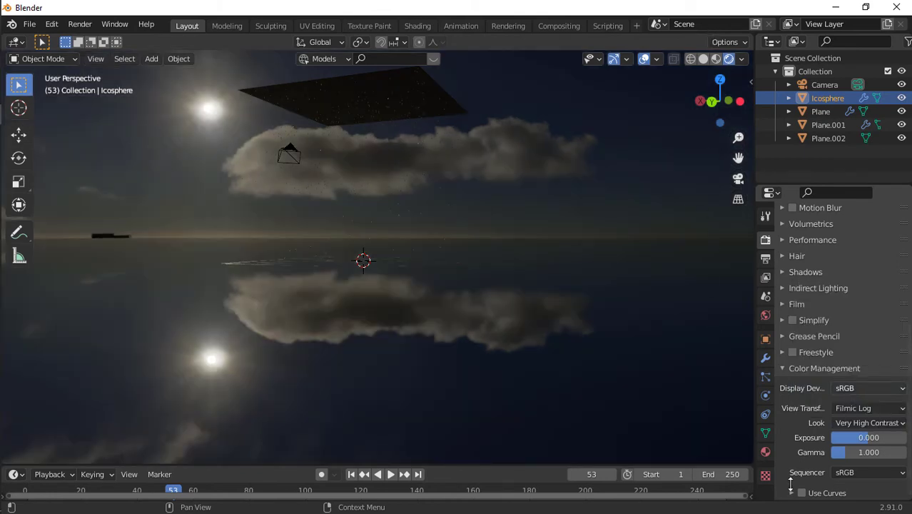
{"action": "mouse_move", "coordinate": [860, 436]}
{"action": "left_mouse_down"}
{"action": "mouse_move", "coordinate": [831, 436]}
{"action": "mouse_move", "coordinate": [881, 436]}
{"action": "mouse_move", "coordinate": [846, 463]}
{"action": "left_mouse_up"}
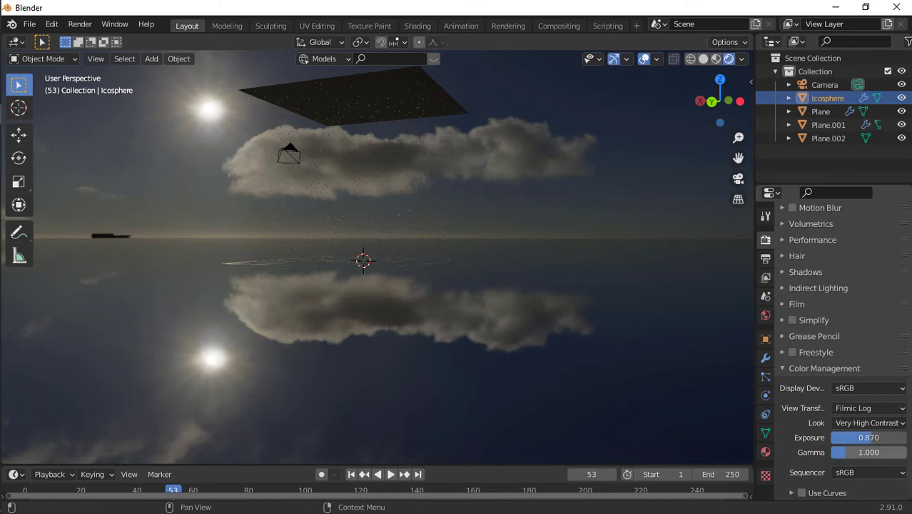
{"action": "left_click_drag", "start_coordinate": [868, 452], "coordinate": [844, 452]}
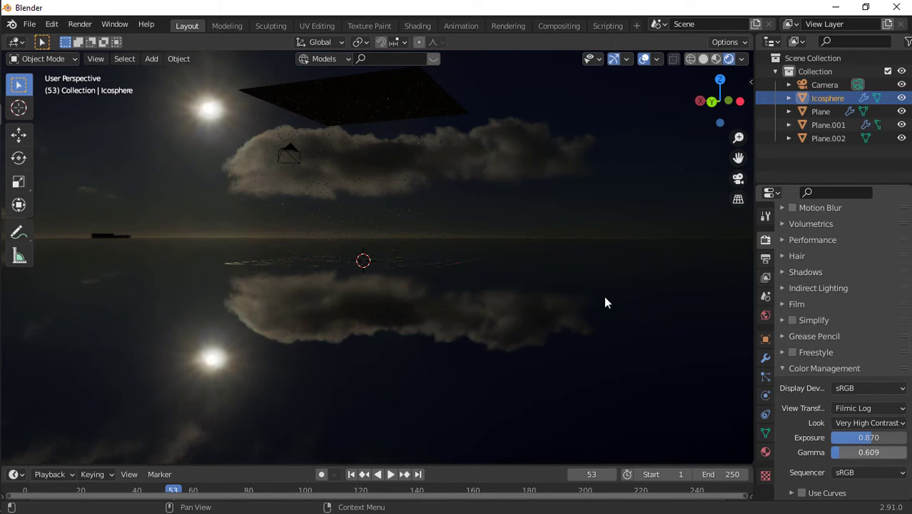
Step: Align the camera to a low, close view across the water surface and raise the exposure to about 2.087
{"action": "scroll", "coordinate": [604, 302], "scroll_direction": "up", "scroll_amount": 5}
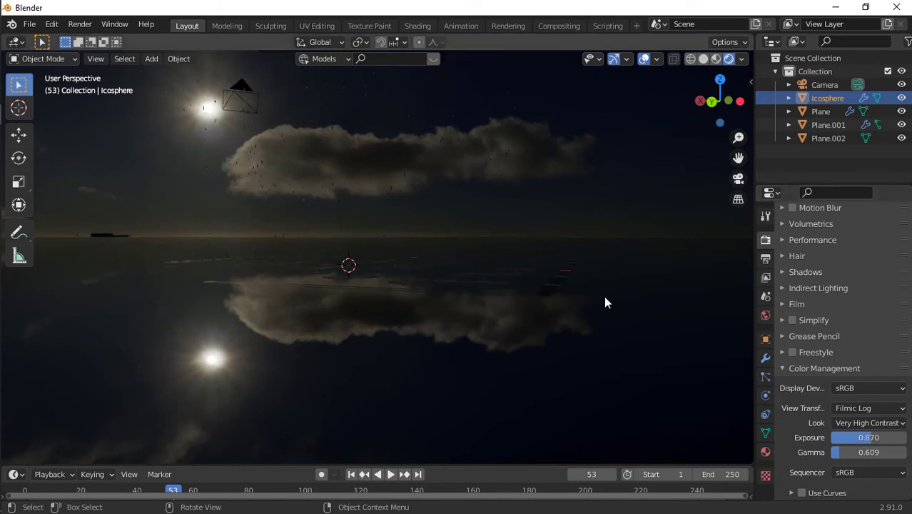
{"action": "scroll", "coordinate": [605, 297], "scroll_direction": "up", "scroll_amount": 4}
{"action": "scroll", "coordinate": [605, 297], "scroll_direction": "down", "scroll_amount": 3}
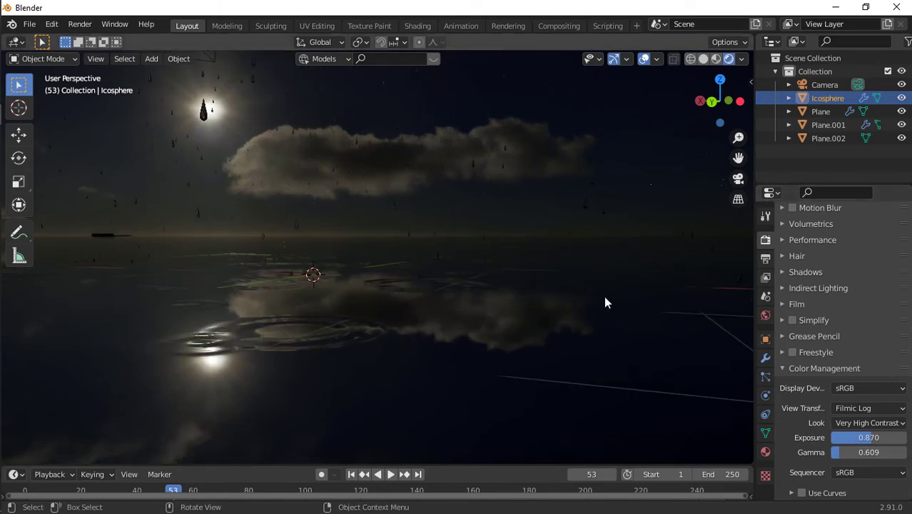
{"action": "mouse_move", "coordinate": [716, 107]}
{"action": "left_mouse_down"}
{"action": "mouse_move", "coordinate": [741, 110]}
{"action": "mouse_move", "coordinate": [681, 109]}
{"action": "mouse_move", "coordinate": [730, 107]}
{"action": "left_mouse_up"}
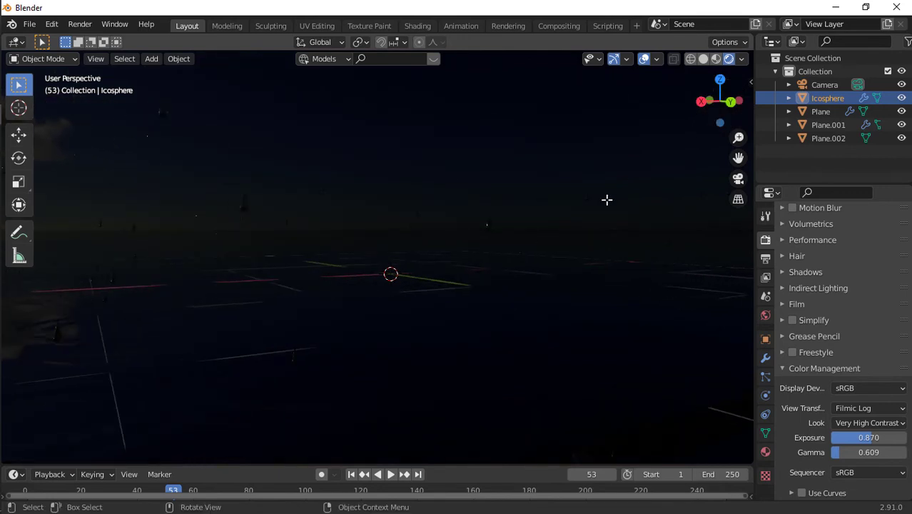
{"action": "scroll", "coordinate": [607, 199], "scroll_direction": "down", "scroll_amount": 2}
{"action": "scroll", "coordinate": [607, 199], "scroll_direction": "down", "scroll_amount": 3}
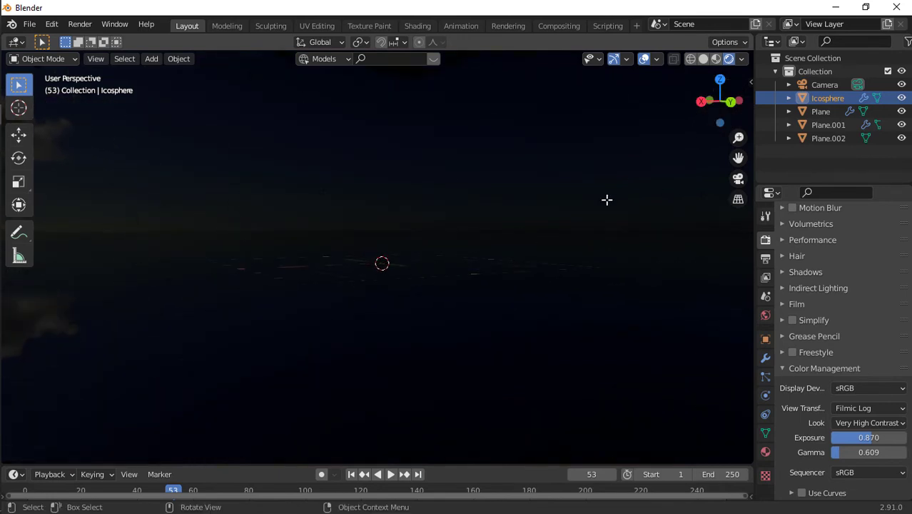
{"action": "scroll", "coordinate": [606, 200], "scroll_direction": "up", "scroll_amount": 3}
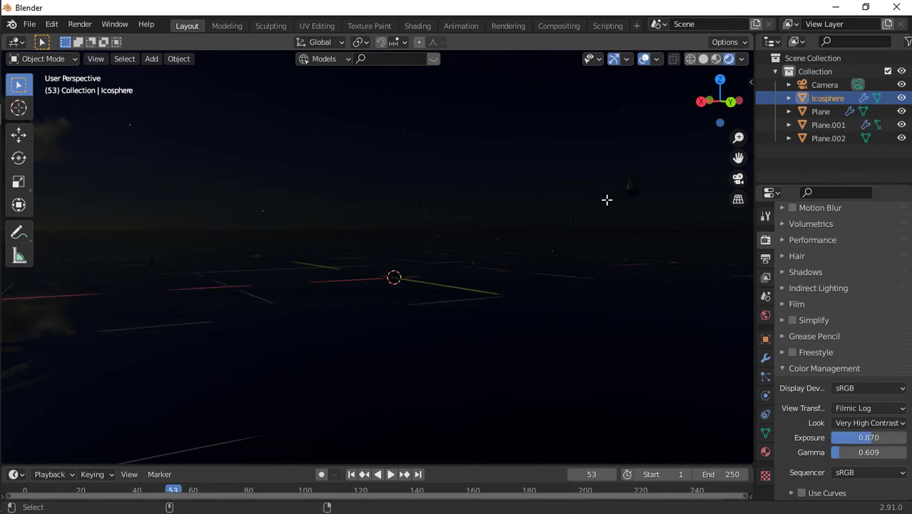
{"action": "key", "text": "KP_0"}
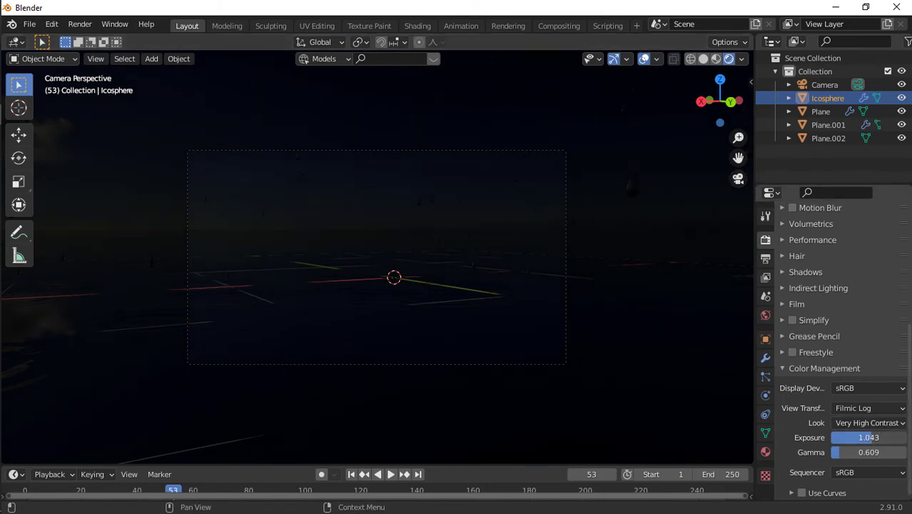
{"action": "left_click_drag", "start_coordinate": [871, 437], "coordinate": [866, 437]}
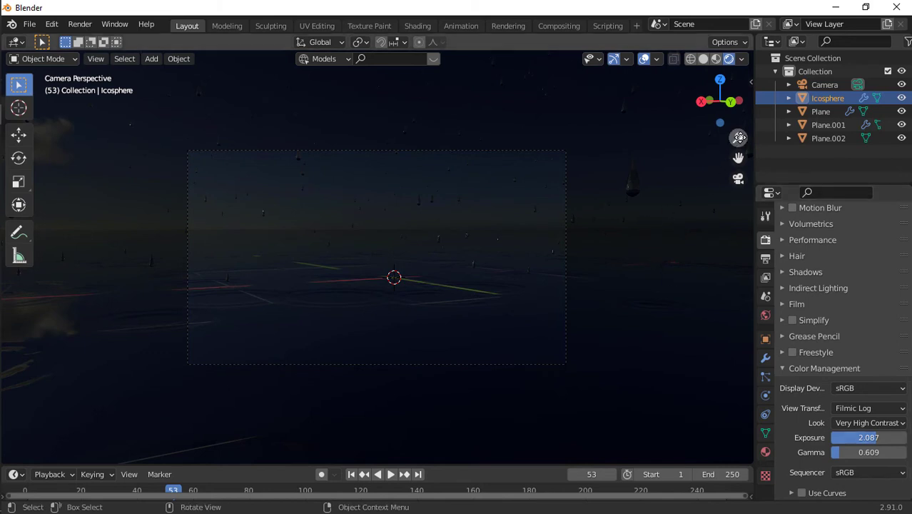
Step: Lock the camera to the view and adjust its framing of the raindrops and ripples
{"action": "mouse_move", "coordinate": [738, 137]}
{"action": "left_mouse_down"}
{"action": "mouse_move", "coordinate": [738, 163]}
{"action": "mouse_move", "coordinate": [738, 150]}
{"action": "left_mouse_up"}
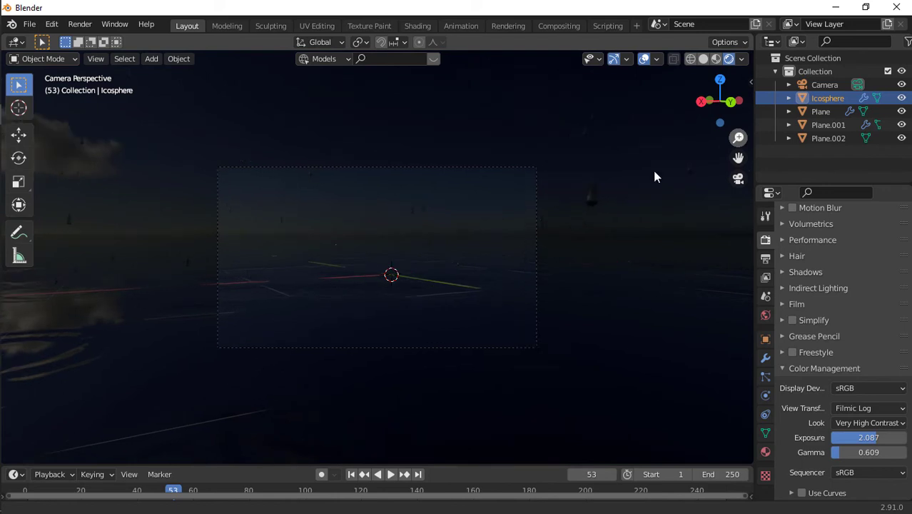
{"action": "key", "text": "n"}
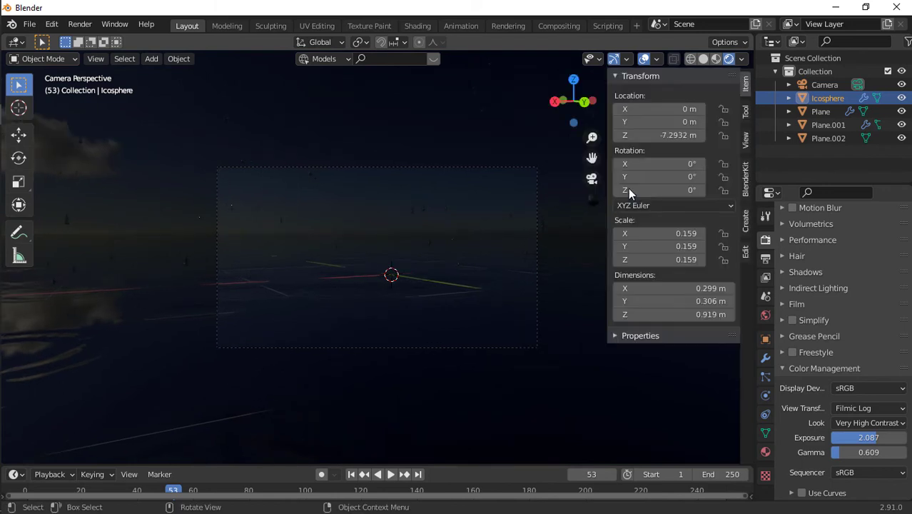
{"action": "left_click", "coordinate": [745, 141]}
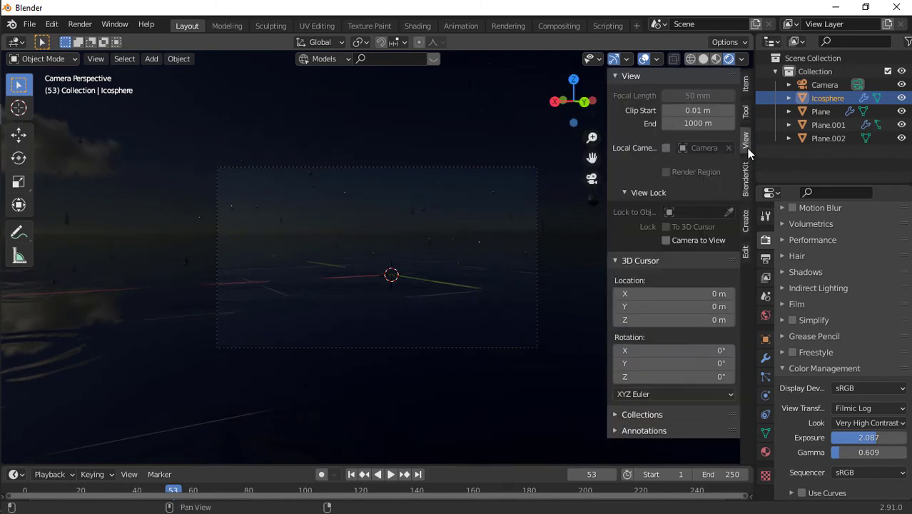
{"action": "left_click", "coordinate": [666, 241]}
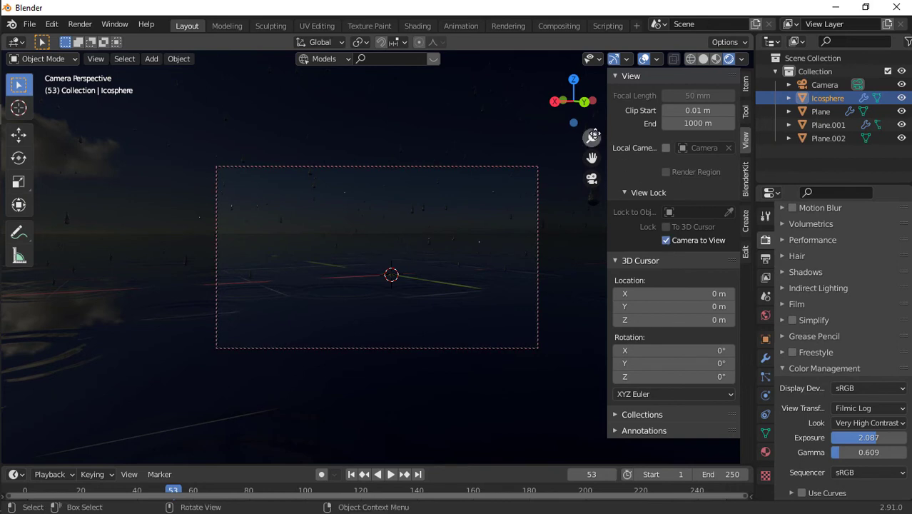
{"action": "mouse_move", "coordinate": [592, 137]}
{"action": "left_mouse_down"}
{"action": "mouse_move", "coordinate": [592, 167]}
{"action": "mouse_move", "coordinate": [592, 143]}
{"action": "left_mouse_up"}
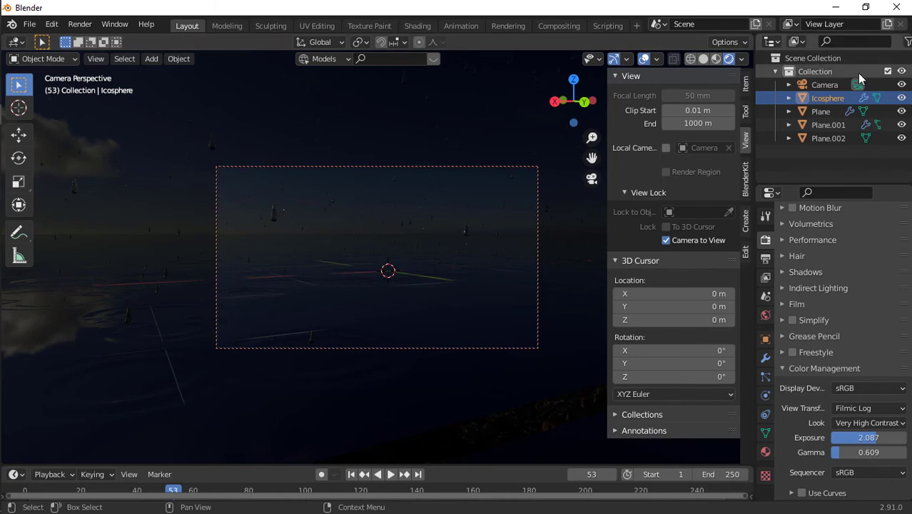
Step: Display the scene in solid shading outside the camera view and select the inner water plane beneath the rain emitter
{"action": "left_click", "coordinate": [702, 60]}
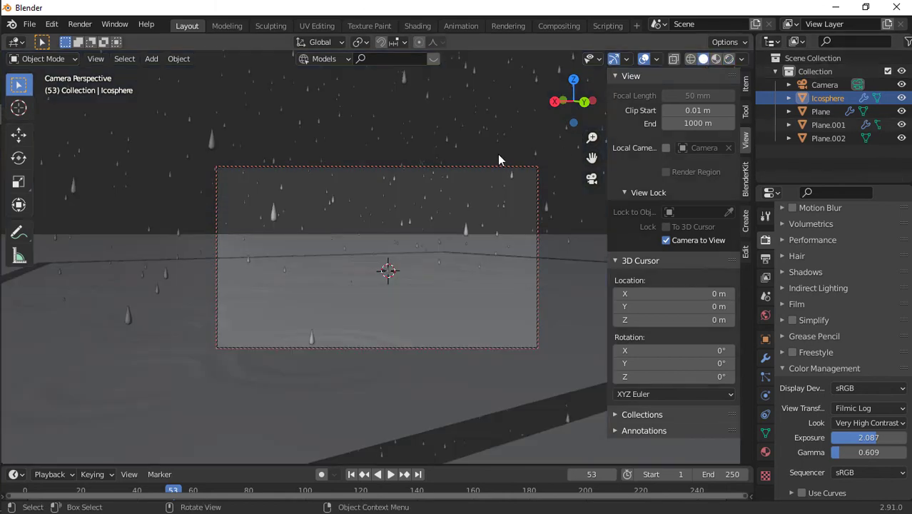
{"action": "left_click", "coordinate": [592, 179]}
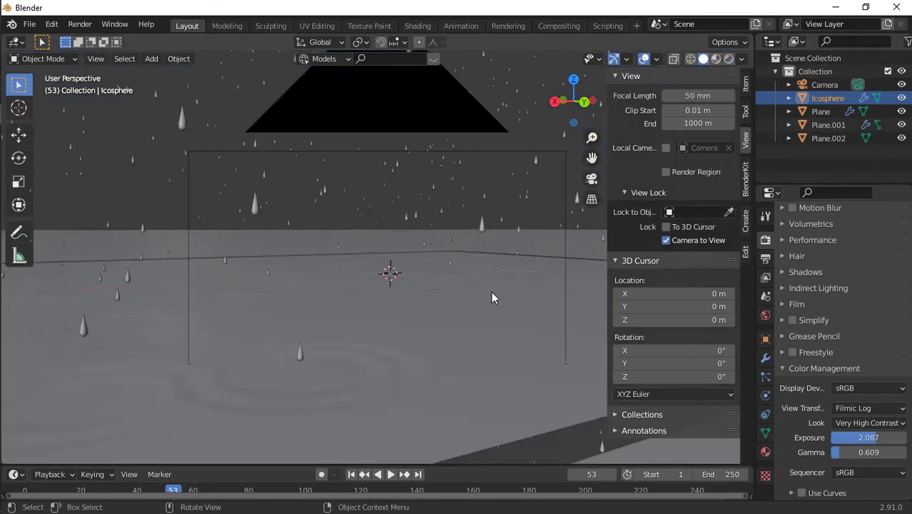
{"action": "scroll", "coordinate": [492, 292], "scroll_direction": "down", "scroll_amount": 5}
{"action": "middle_click_drag", "start_coordinate": [492, 293], "coordinate": [564, 204]}
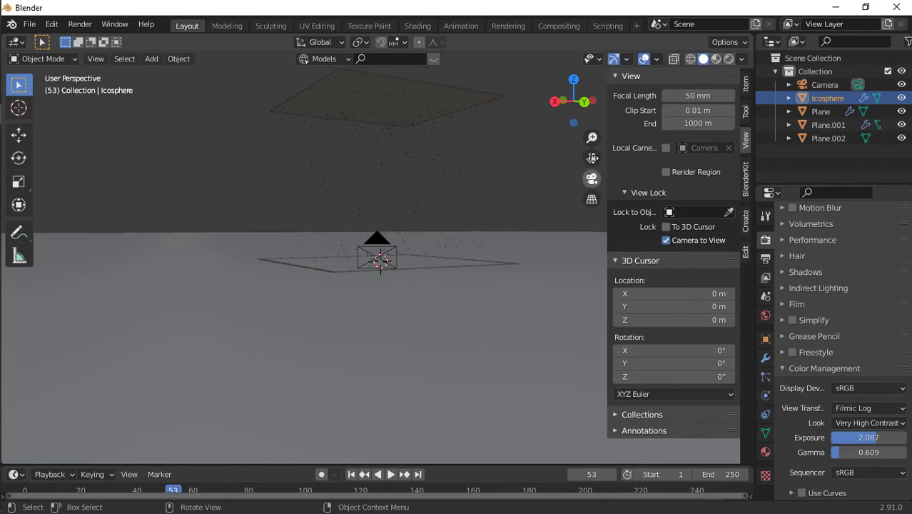
{"action": "left_click_drag", "start_coordinate": [592, 157], "coordinate": [591, 186]}
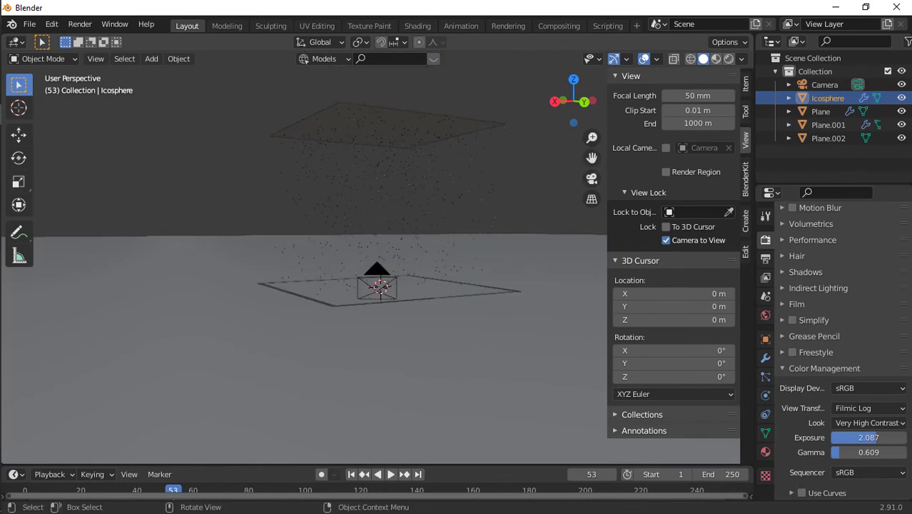
{"action": "left_click", "coordinate": [432, 287]}
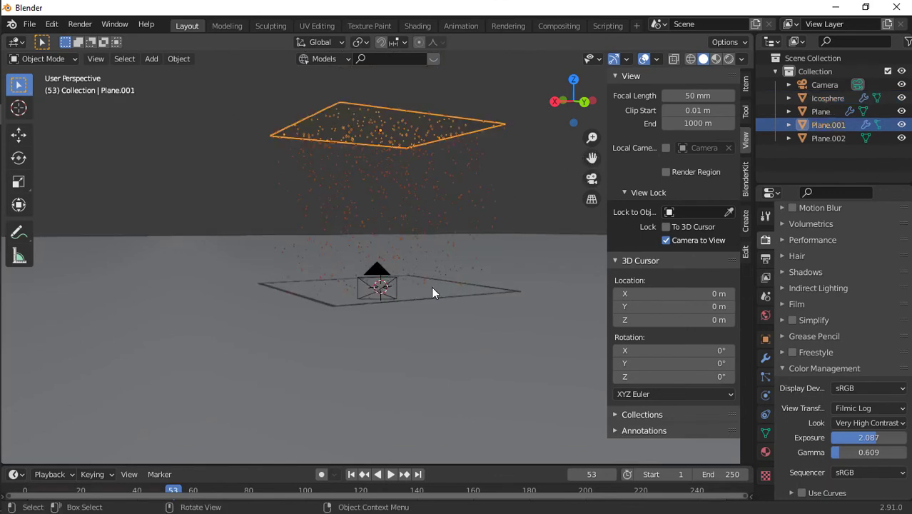
{"action": "left_click", "coordinate": [432, 288]}
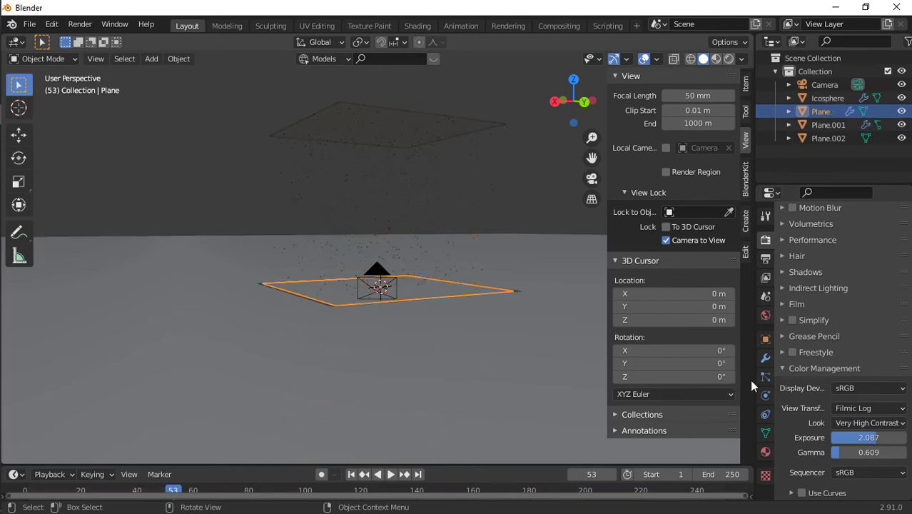
Step: Bring up the cache settings of the inner water plane's Dynamic Paint canvas
{"action": "left_click", "coordinate": [765, 358]}
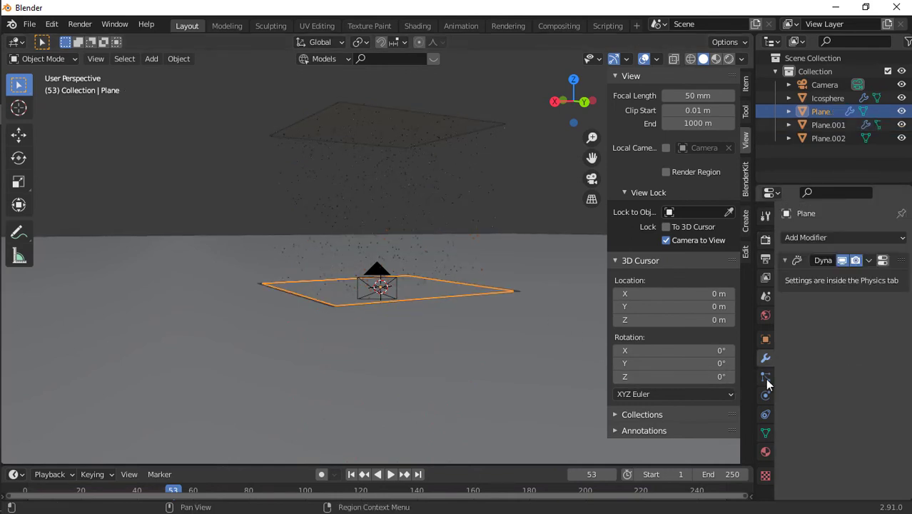
{"action": "left_click", "coordinate": [766, 378]}
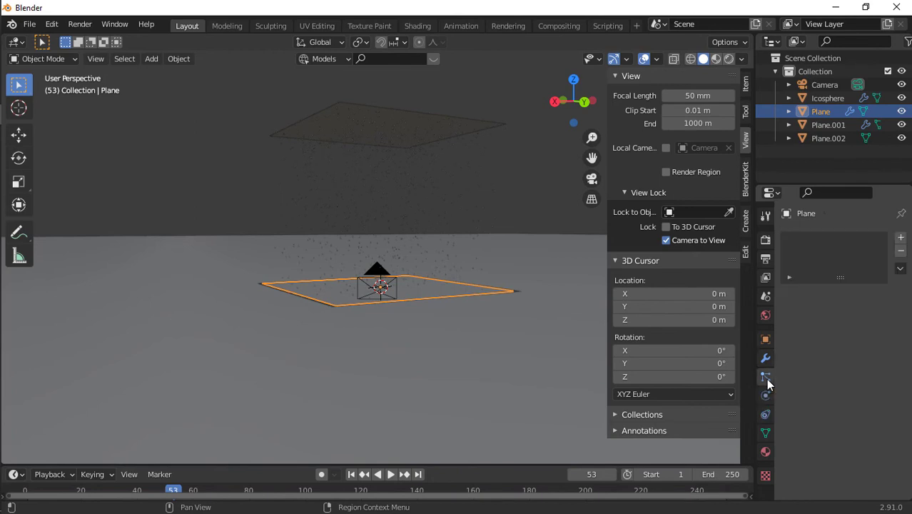
{"action": "left_click", "coordinate": [765, 395]}
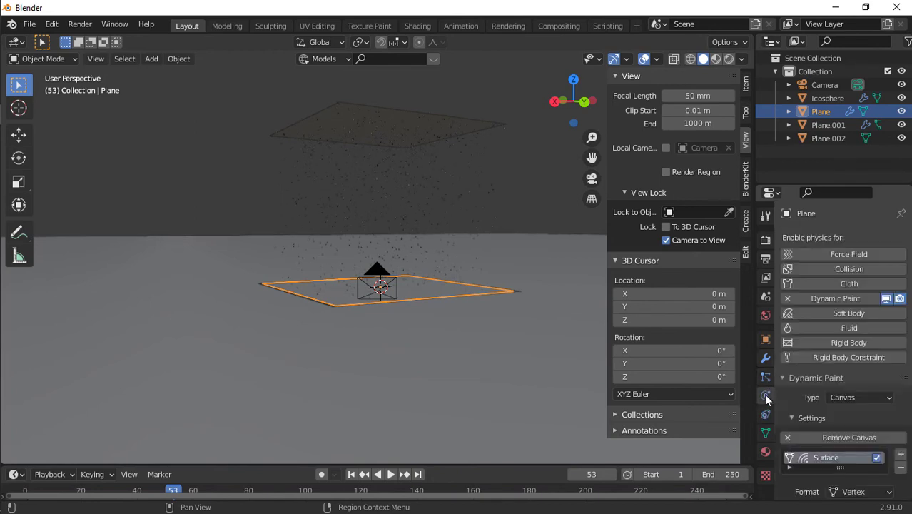
{"action": "scroll", "coordinate": [897, 464], "scroll_direction": "down", "scroll_amount": 10}
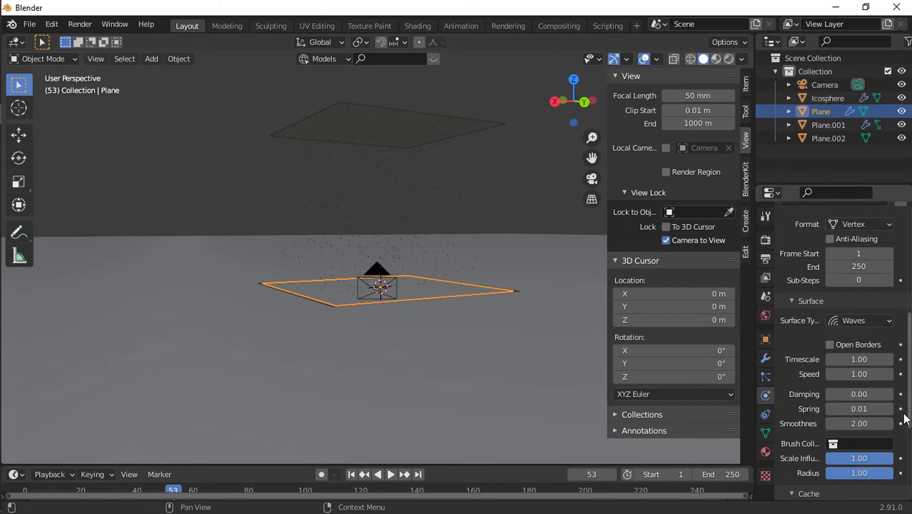
{"action": "left_click_drag", "start_coordinate": [909, 418], "coordinate": [909, 496]}
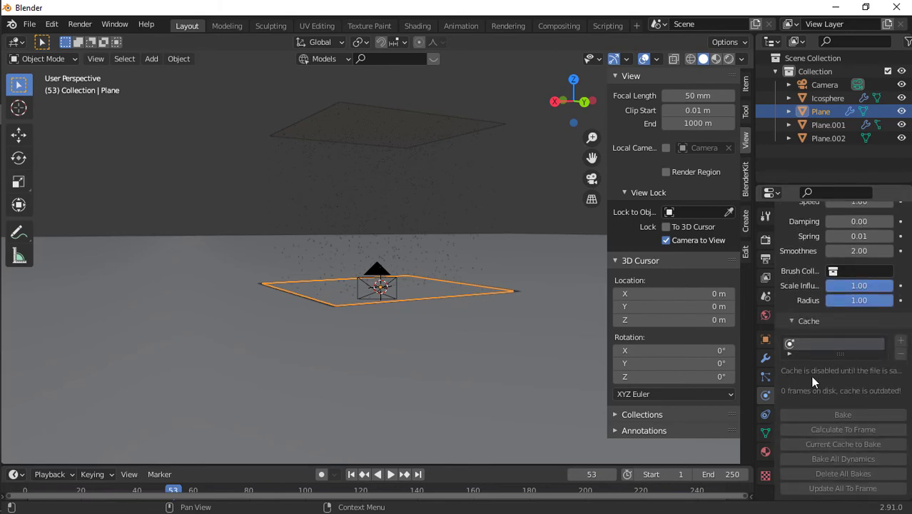
Step: Save the project as RAIN TUT.blend in the Blender projects folder
{"action": "left_click", "coordinate": [29, 24]}
{"action": "left_click", "coordinate": [56, 125]}
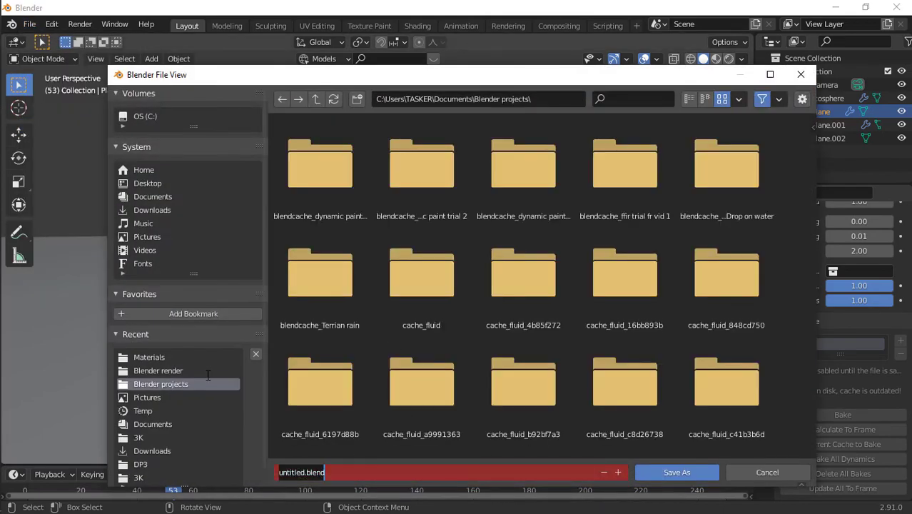
{"action": "key", "text": "BackSpace"}
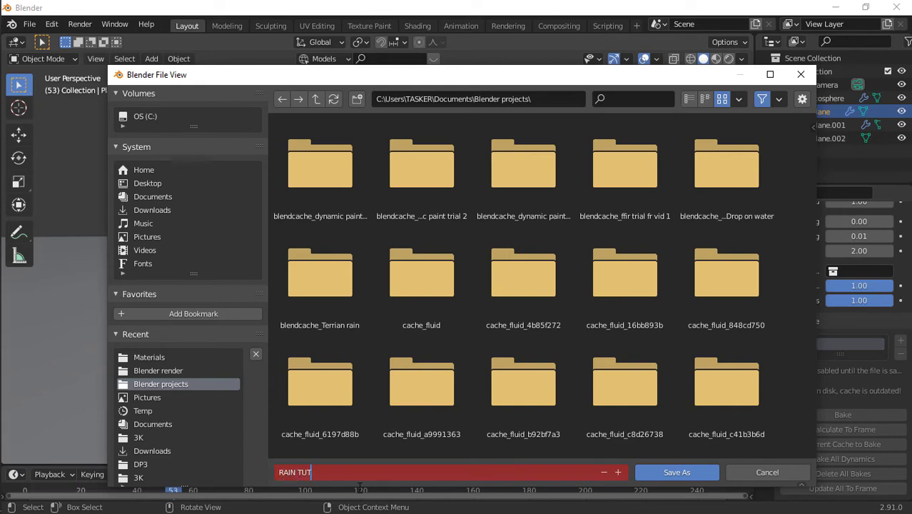
{"action": "key", "text": "Return"}
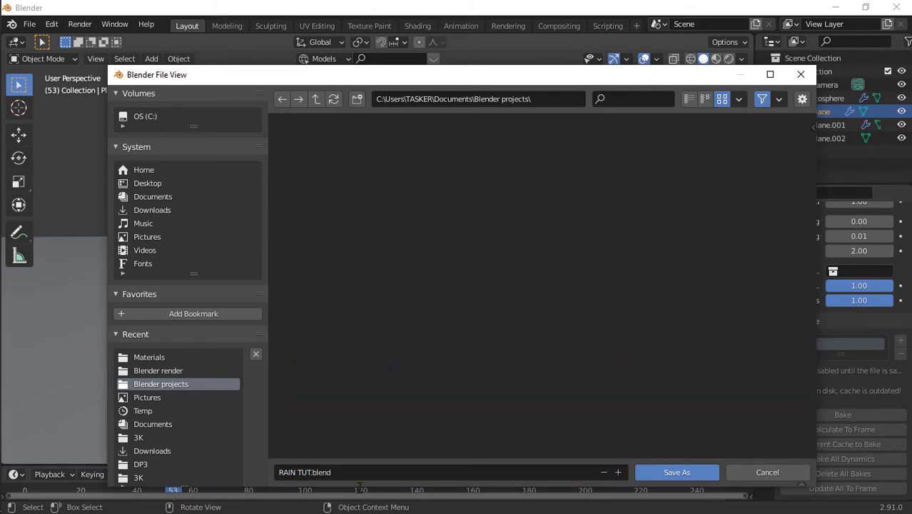
{"action": "left_click", "coordinate": [691, 473]}
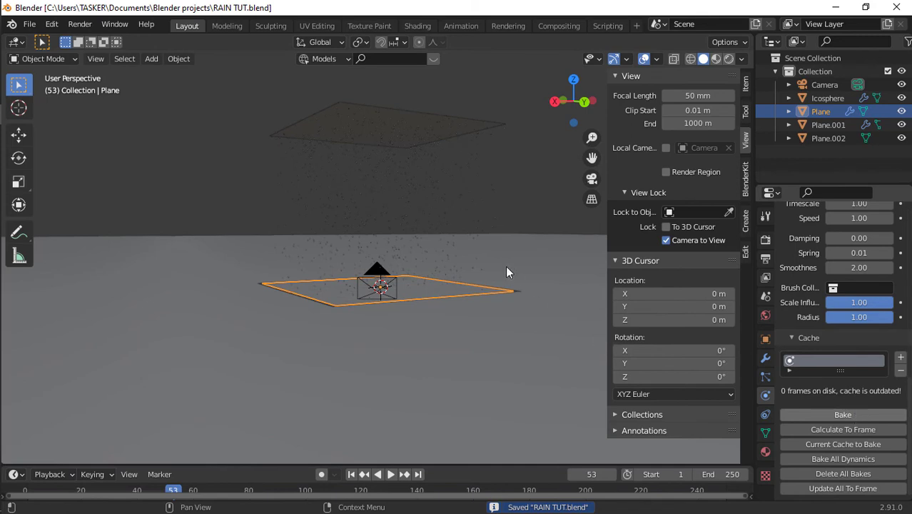
Step: Bake the water plane's Dynamic Paint wave cache and close the render result window
{"action": "scroll", "coordinate": [501, 271], "scroll_direction": "up", "scroll_amount": 3}
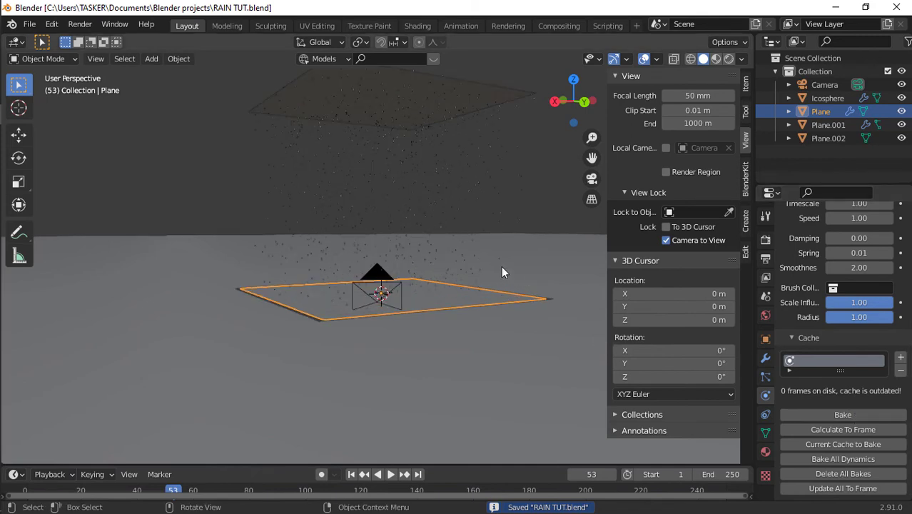
{"action": "left_click", "coordinate": [836, 417]}
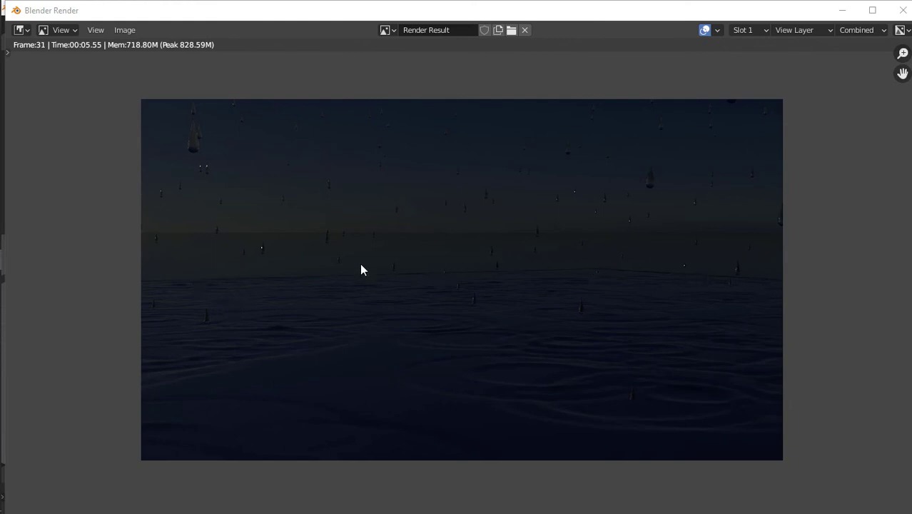
{"action": "left_click", "coordinate": [899, 10]}
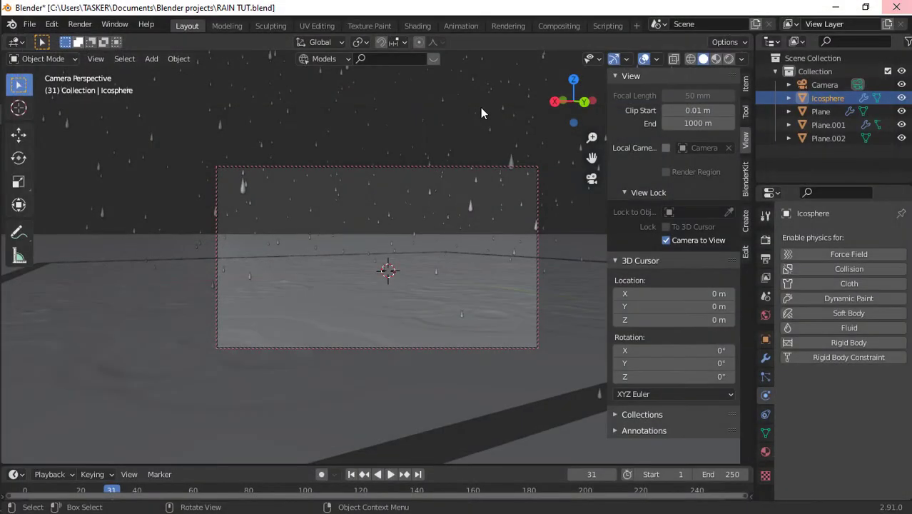
Step: Lower the large outer plane, Plane.002, by about 0.006 m along Z and scale it to about 0.543
{"action": "left_click", "coordinate": [305, 256]}
{"action": "key", "text": "g"}
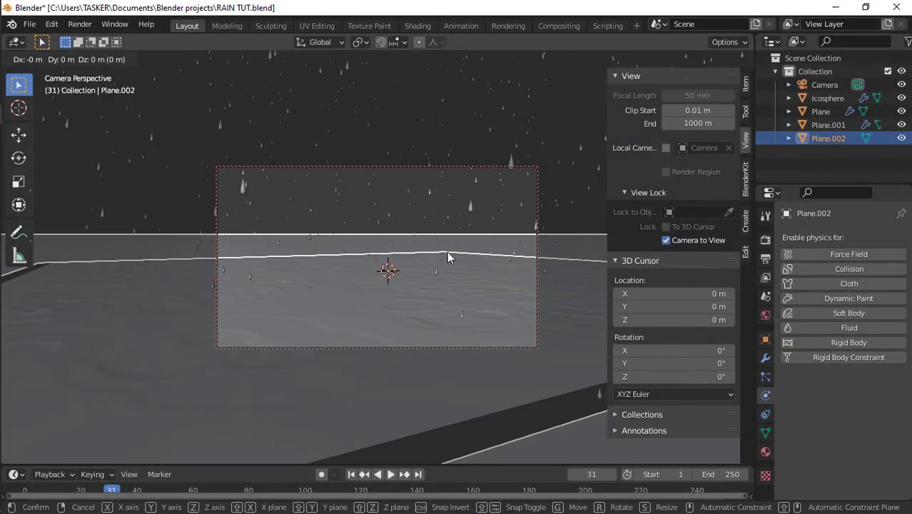
{"action": "key", "text": "z"}
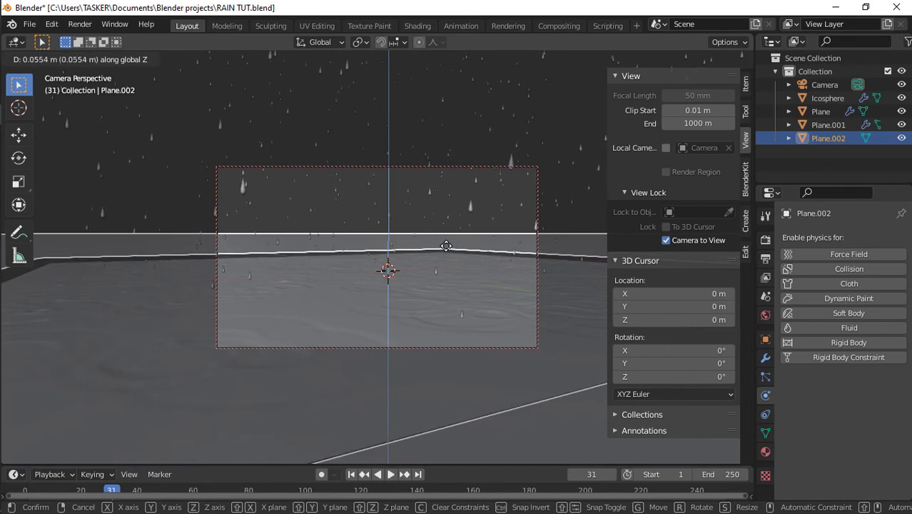
{"action": "left_click", "coordinate": [443, 253]}
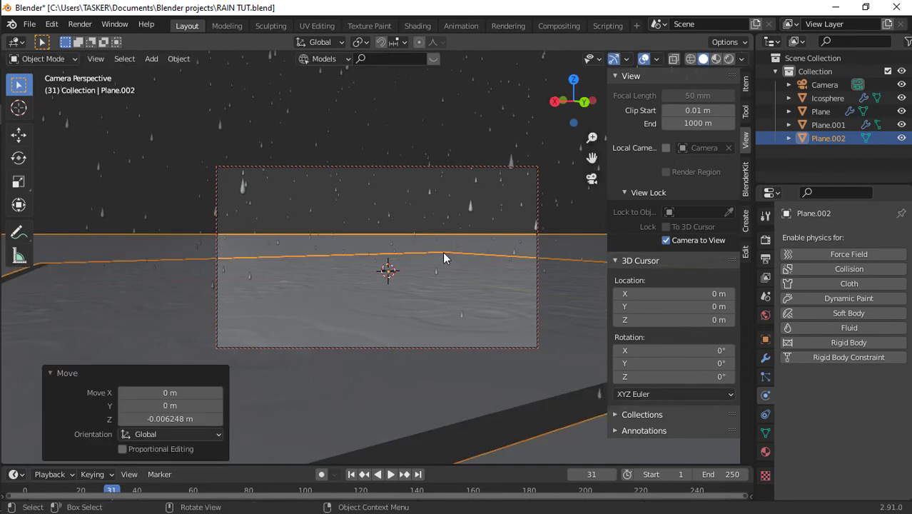
{"action": "key", "text": "s"}
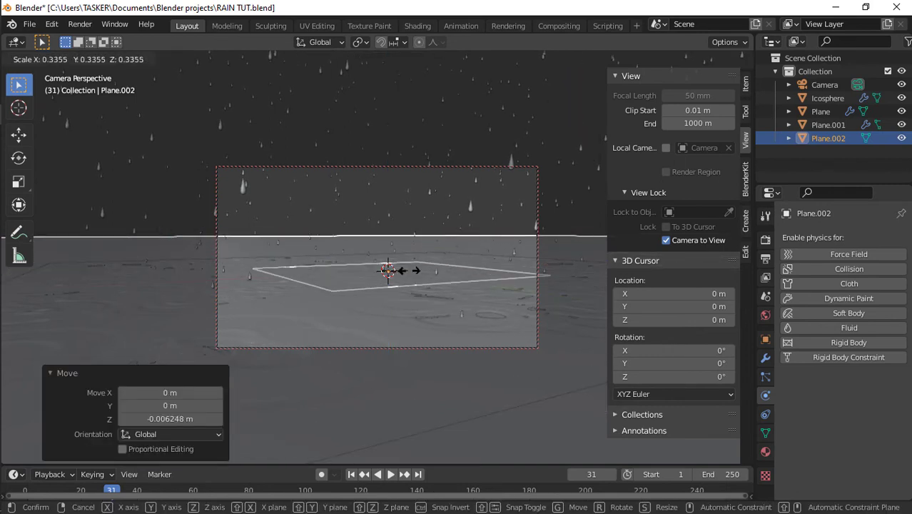
{"action": "left_click", "coordinate": [384, 243]}
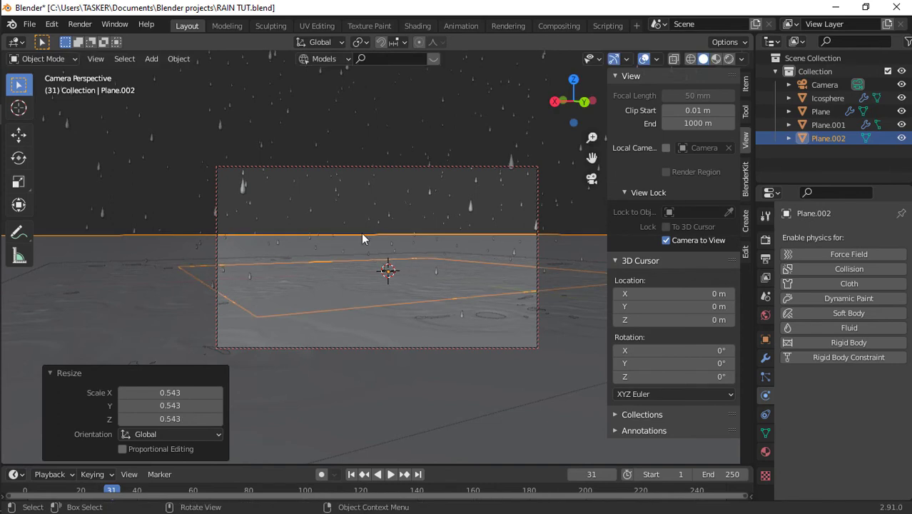
{"action": "left_click", "coordinate": [362, 232]}
{"action": "left_click", "coordinate": [278, 214]}
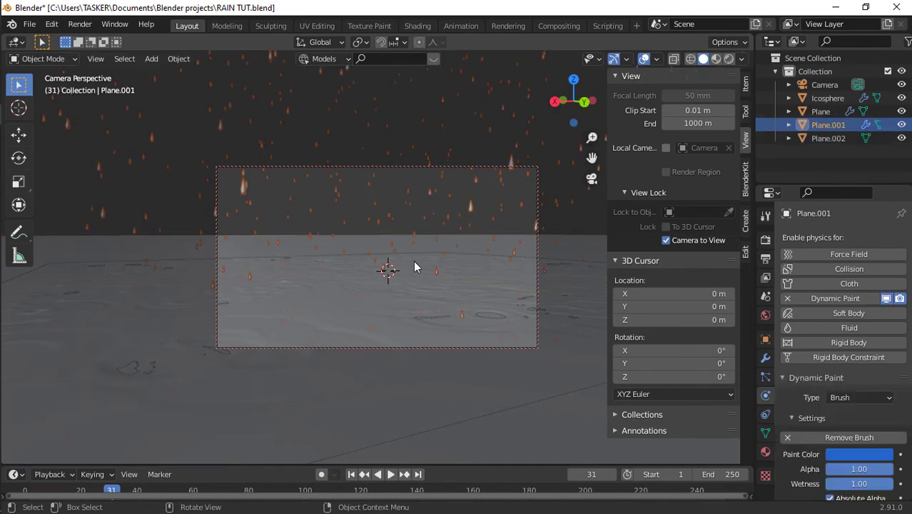
Step: Display the scene in rendered shading and set the color management exposure to about -0.348 and gamma to about 1.478
{"action": "left_click", "coordinate": [729, 58]}
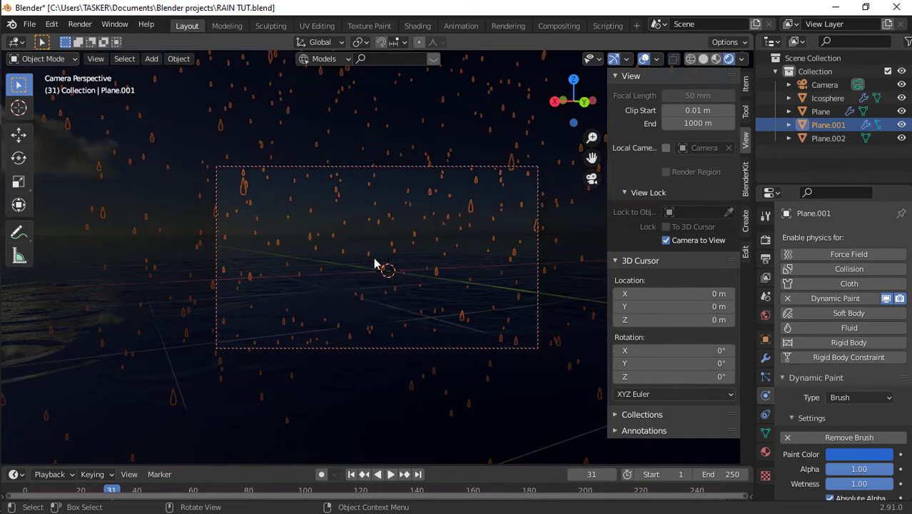
{"action": "left_click", "coordinate": [821, 111]}
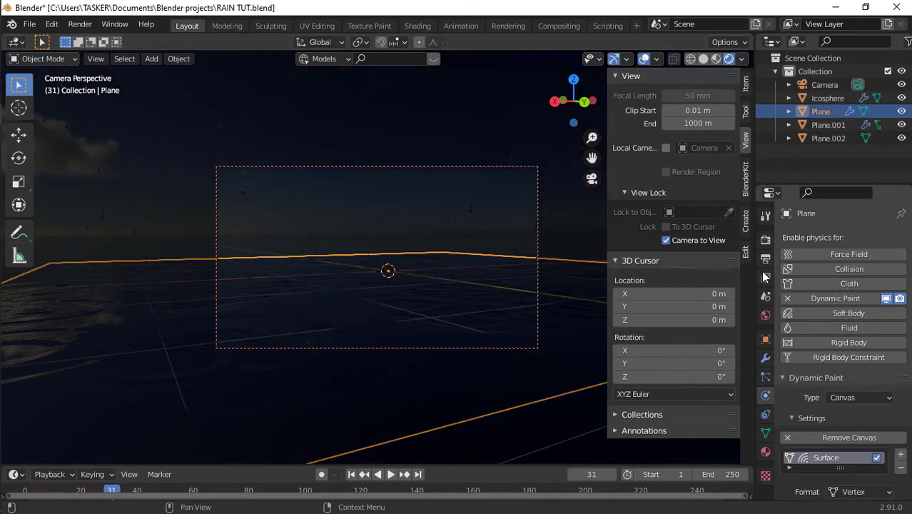
{"action": "left_click", "coordinate": [762, 241]}
{"action": "scroll", "coordinate": [837, 378], "scroll_direction": "down", "scroll_amount": 5}
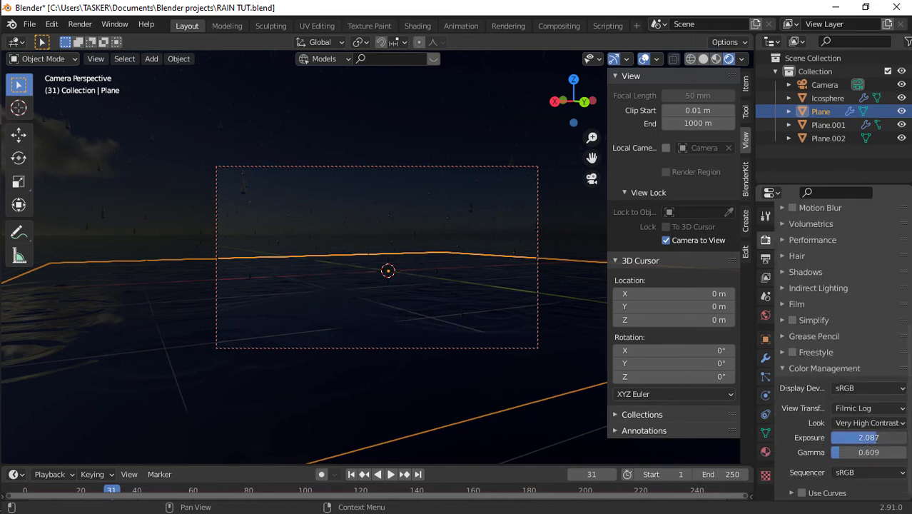
{"action": "mouse_move", "coordinate": [868, 438]}
{"action": "left_mouse_down"}
{"action": "mouse_move", "coordinate": [852, 438]}
{"action": "mouse_move", "coordinate": [879, 437]}
{"action": "mouse_move", "coordinate": [844, 449]}
{"action": "mouse_move", "coordinate": [870, 449]}
{"action": "left_mouse_up"}
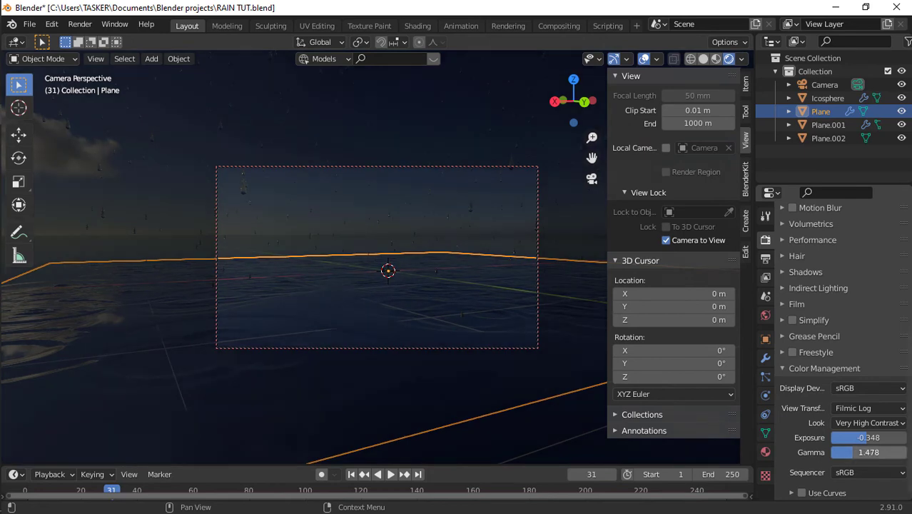
Step: Set the inner water plane's Dynamic Paint wave damping to 0.80 and spring to 0.08
{"action": "left_click", "coordinate": [435, 360]}
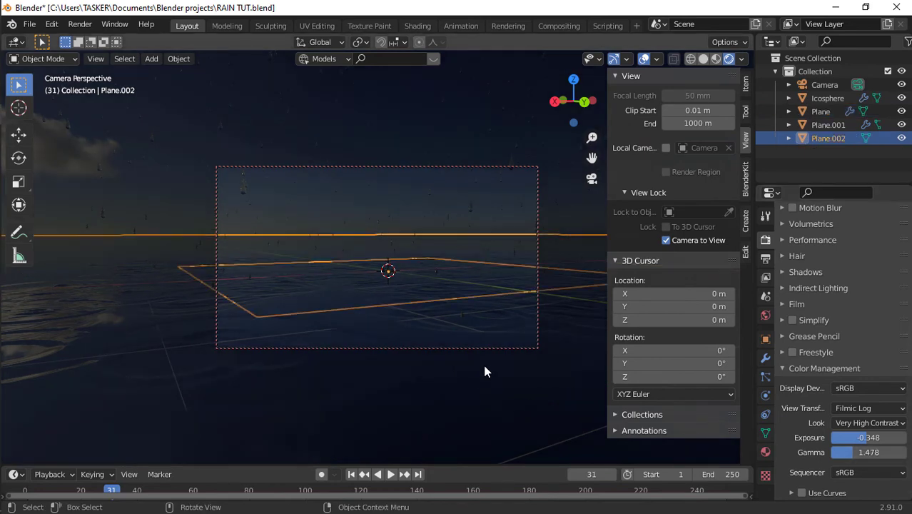
{"action": "left_click", "coordinate": [765, 393]}
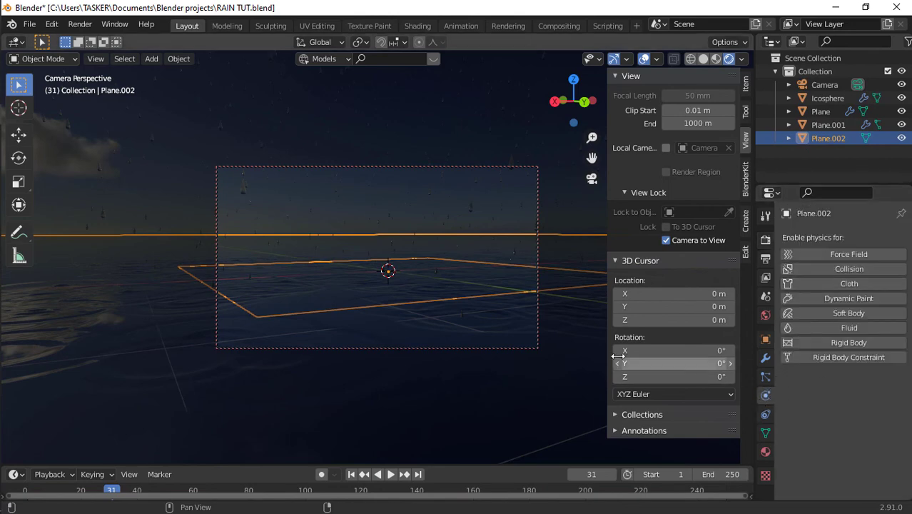
{"action": "left_click", "coordinate": [400, 376]}
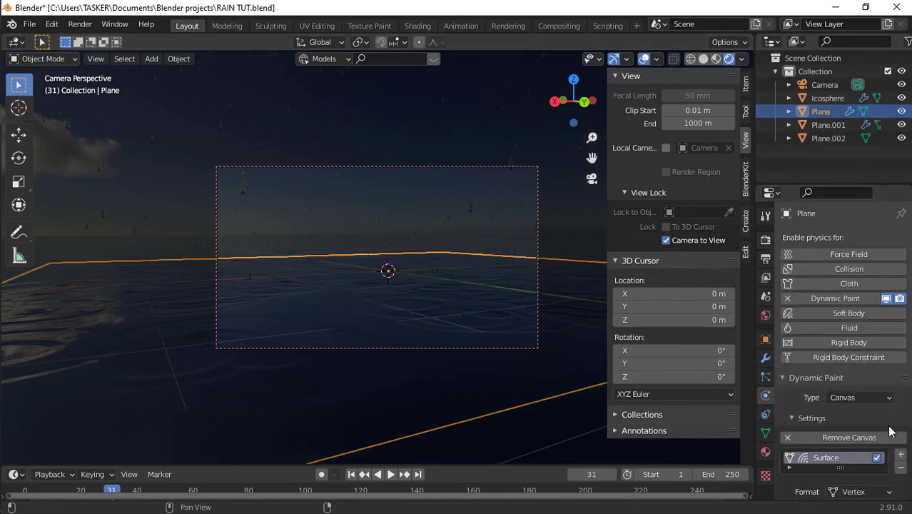
{"action": "scroll", "coordinate": [870, 433], "scroll_direction": "down", "scroll_amount": 10}
{"action": "scroll", "coordinate": [856, 358], "scroll_direction": "up", "scroll_amount": 3}
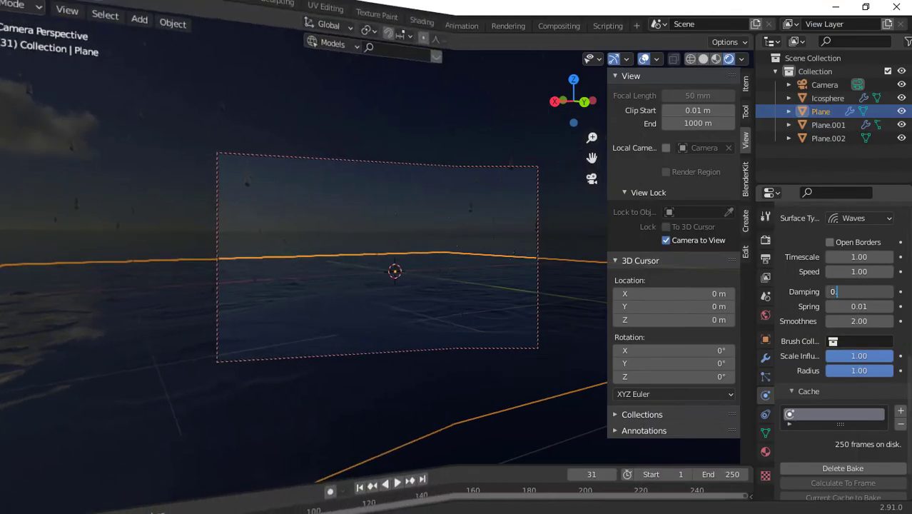
{"action": "left_click", "coordinate": [785, 337]}
{"action": "type", "text": "0"}
{"action": "key", "text": "Return"}
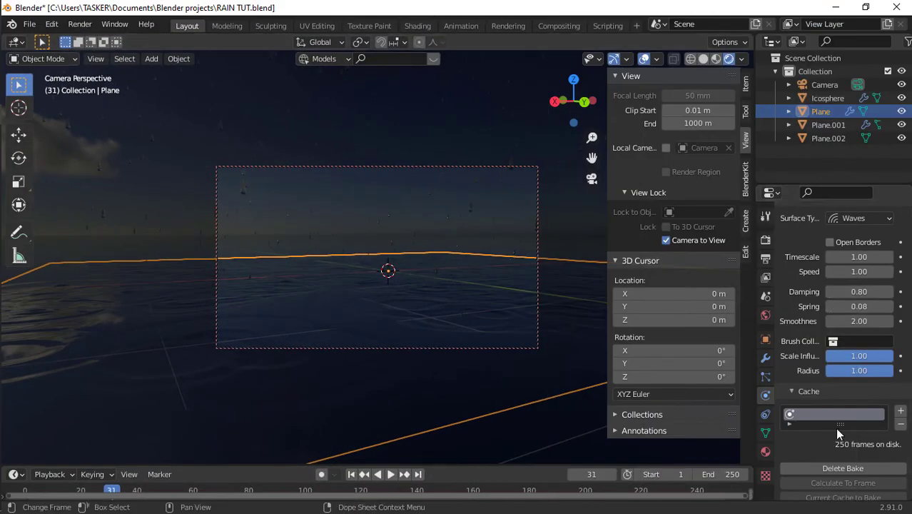
Step: Set the wave smoothness of the inner water plane's Dynamic Paint surface to 2.44
{"action": "scroll", "coordinate": [836, 427], "scroll_direction": "down", "scroll_amount": 3}
{"action": "scroll", "coordinate": [841, 212], "scroll_direction": "up", "scroll_amount": 3}
{"action": "left_click", "coordinate": [845, 323]}
{"action": "type", "text": "2."}
{"action": "key", "text": "Return"}
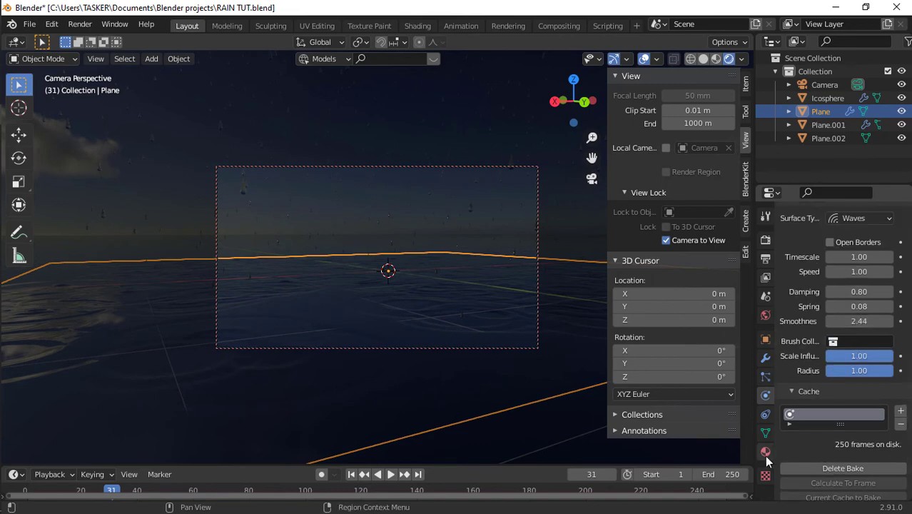
Step: Look over the inner water plane's Glossy BSDF material settings
{"action": "left_click", "coordinate": [764, 451]}
{"action": "scroll", "coordinate": [838, 445], "scroll_direction": "down", "scroll_amount": 5}
{"action": "scroll", "coordinate": [838, 357], "scroll_direction": "up", "scroll_amount": 5}
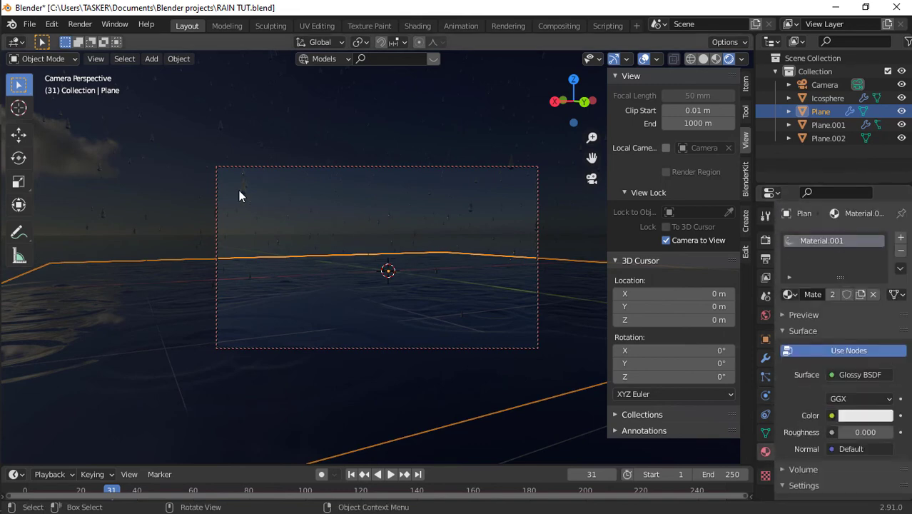
Step: Set the raindrop icosphere's material Mix Shader factor to 0.2
{"action": "left_click", "coordinate": [828, 124]}
{"action": "left_click", "coordinate": [827, 98]}
{"action": "scroll", "coordinate": [843, 434], "scroll_direction": "down", "scroll_amount": 4}
{"action": "left_click", "coordinate": [867, 250]}
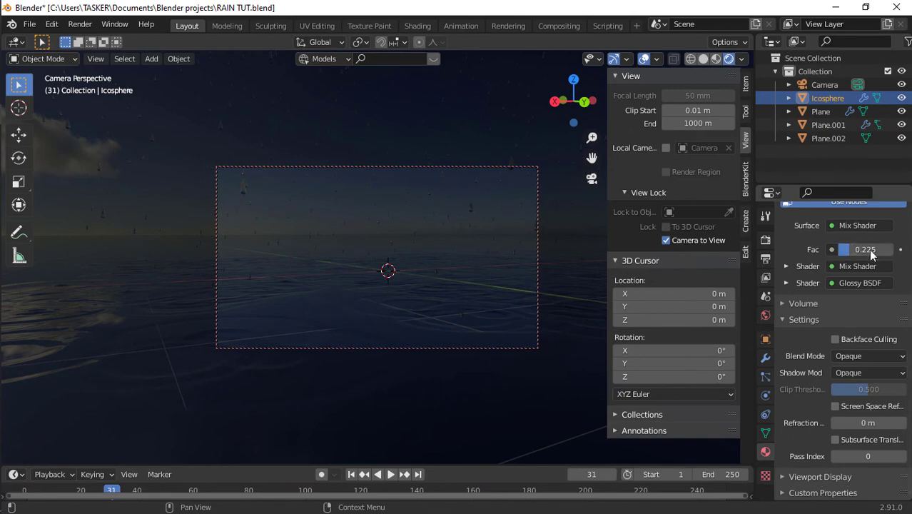
{"action": "type", "text": "0.2"}
{"action": "key", "text": "Return"}
Step: In the raindrop's shader nodes, set the factor of the Mix Shader feeding the Material Output to 0.1
{"action": "left_click", "coordinate": [418, 26]}
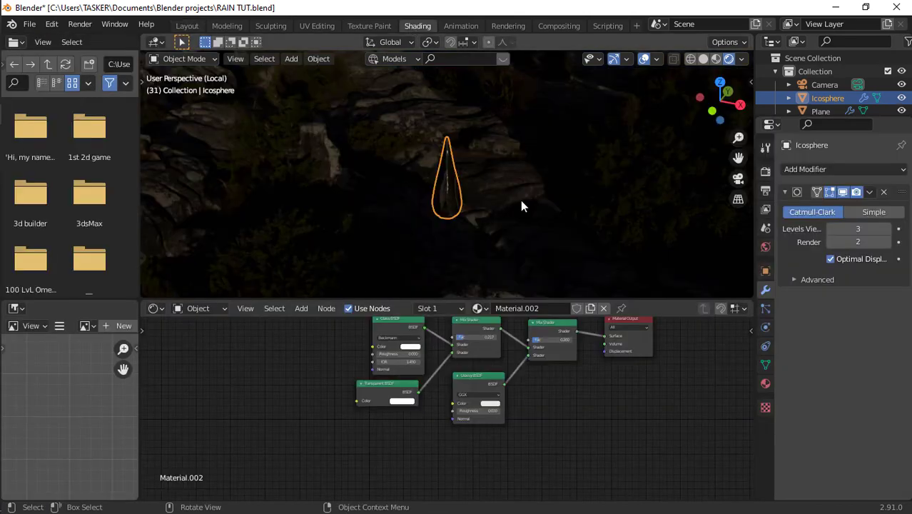
{"action": "left_click", "coordinate": [520, 200]}
{"action": "mouse_move", "coordinate": [521, 200]}
{"action": "middle_mouse_down"}
{"action": "mouse_move", "coordinate": [529, 135]}
{"action": "mouse_move", "coordinate": [532, 161]}
{"action": "middle_mouse_up"}
{"action": "scroll", "coordinate": [554, 341], "scroll_direction": "up", "scroll_amount": 6}
{"action": "scroll", "coordinate": [554, 340], "scroll_direction": "down", "scroll_amount": 1}
{"action": "middle_click_drag", "start_coordinate": [556, 320], "coordinate": [551, 334]}
{"action": "left_click", "coordinate": [590, 338]}
{"action": "type", "text": "0.1"}
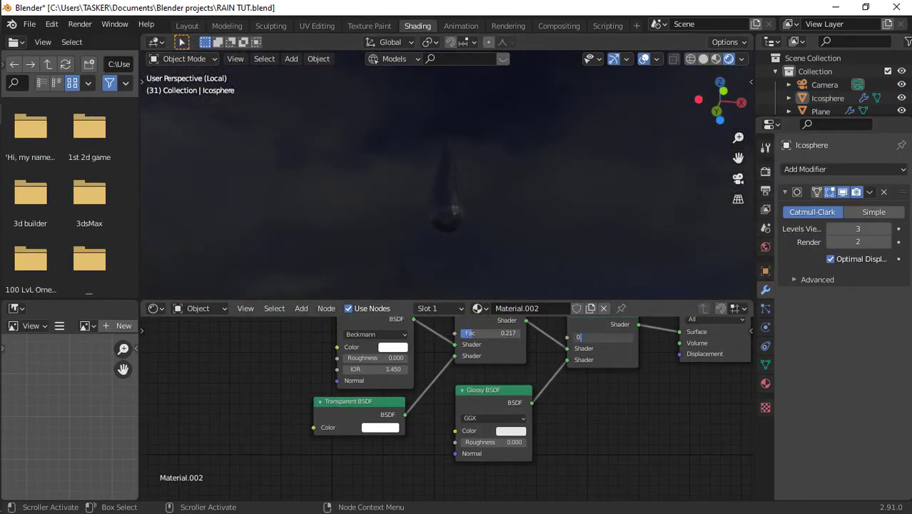
{"action": "key", "text": "Return"}
Step: Set the raindrop material's Glossy BSDF roughness to 1.000 and its Glass BSDF IOR to 1.33
{"action": "scroll", "coordinate": [443, 236], "scroll_direction": "up", "scroll_amount": 4}
{"action": "right_click", "coordinate": [443, 235]}
{"action": "scroll", "coordinate": [540, 229], "scroll_direction": "down", "scroll_amount": 2}
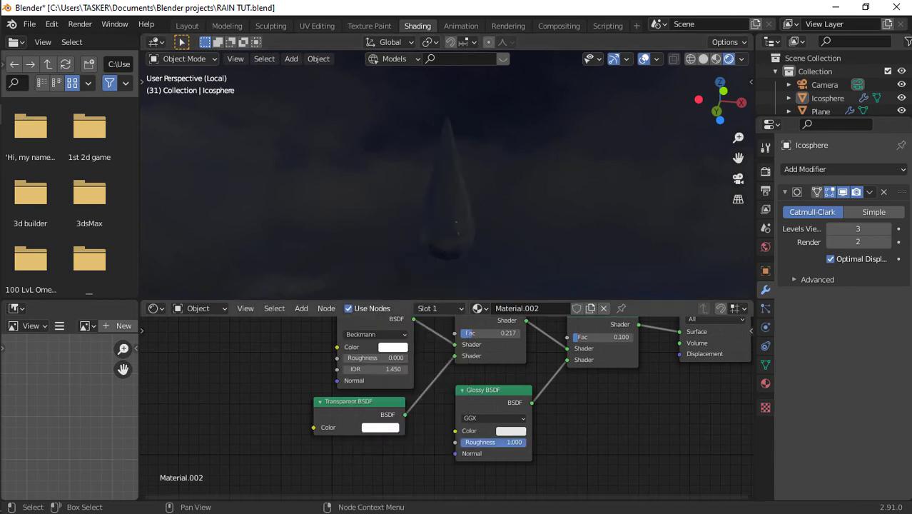
{"action": "left_click", "coordinate": [377, 368]}
{"action": "type", "text": "1.33"}
{"action": "key", "text": "Return"}
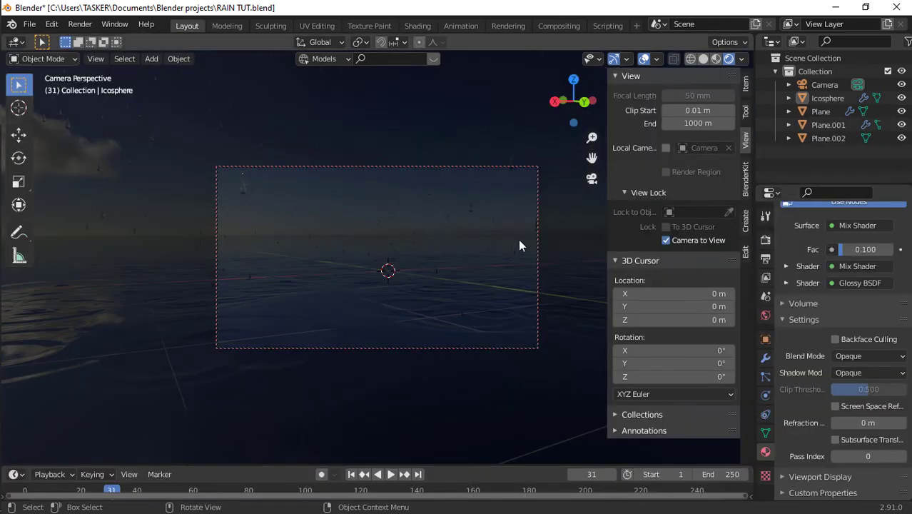
Step: Play the rain in solid shading, then move the outer water plane down about 0.06 m along Z
{"action": "left_click", "coordinate": [702, 58]}
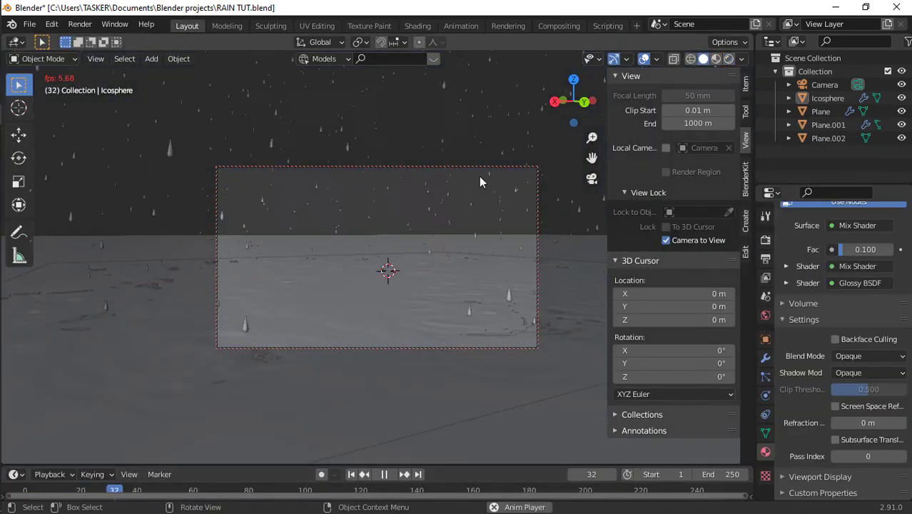
{"action": "key", "text": "space"}
{"action": "left_click", "coordinate": [502, 245]}
{"action": "key", "text": "g"}
{"action": "key", "text": "z"}
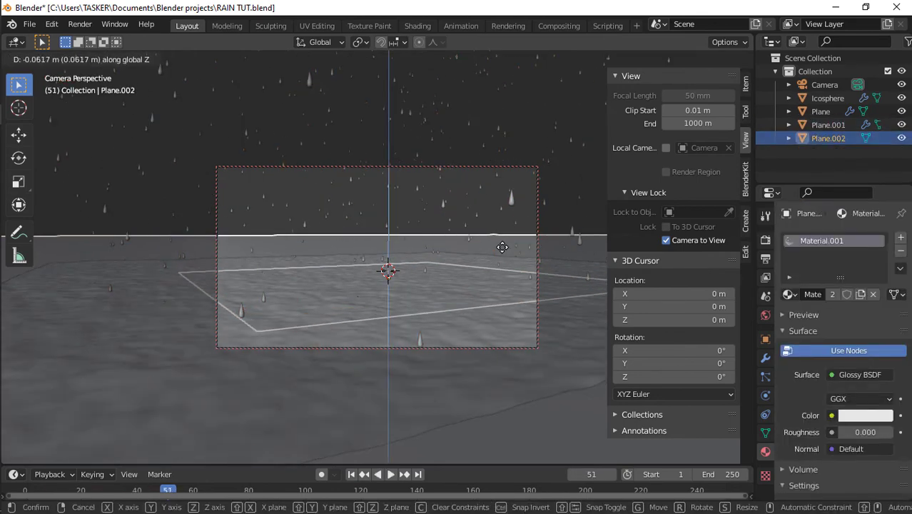
{"action": "left_click", "coordinate": [502, 247]}
Step: Return to rendered shading and set the inner water plane's Dynamic Paint canvas sub-steps to 1
{"action": "left_click", "coordinate": [728, 59]}
{"action": "left_click", "coordinate": [498, 336]}
{"action": "left_click", "coordinate": [499, 337]}
{"action": "left_click", "coordinate": [765, 394]}
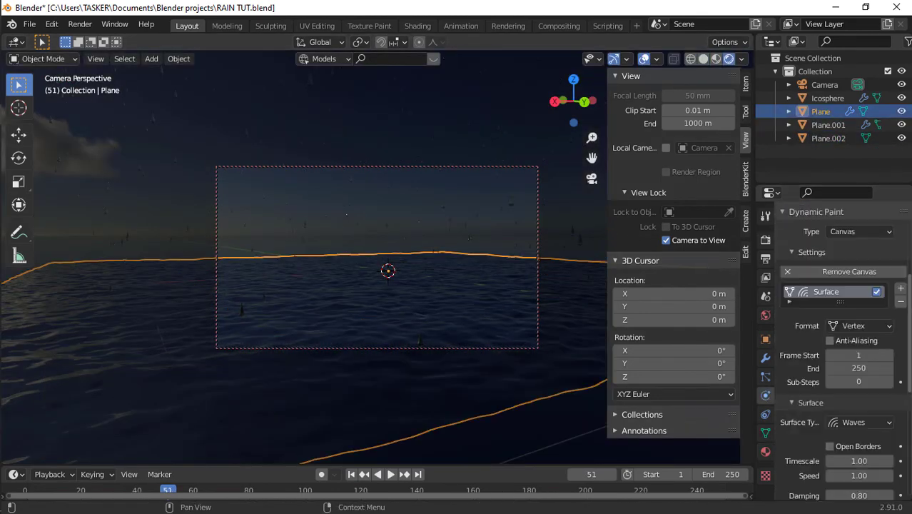
{"action": "scroll", "coordinate": [836, 428], "scroll_direction": "down", "scroll_amount": 4}
{"action": "scroll", "coordinate": [836, 440], "scroll_direction": "up", "scroll_amount": 3}
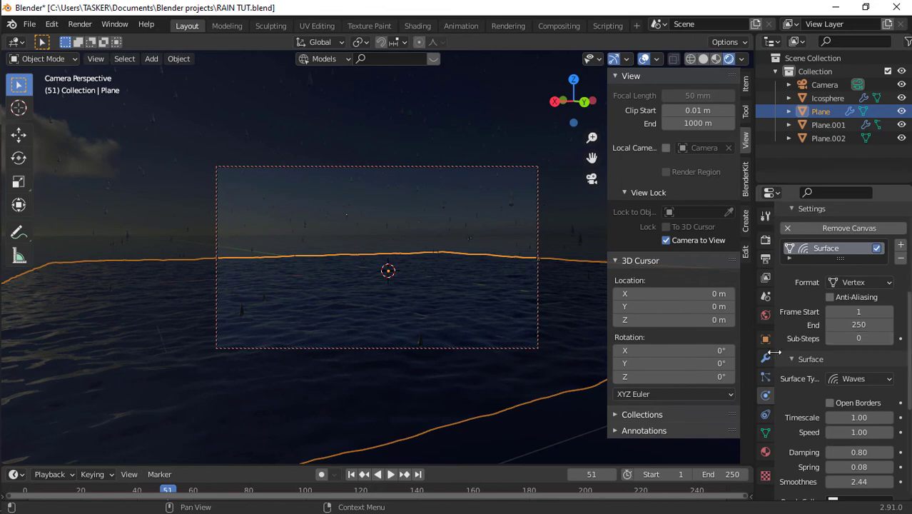
{"action": "left_click_drag", "start_coordinate": [848, 339], "coordinate": [864, 339]}
{"action": "scroll", "coordinate": [835, 416], "scroll_direction": "down", "scroll_amount": 8}
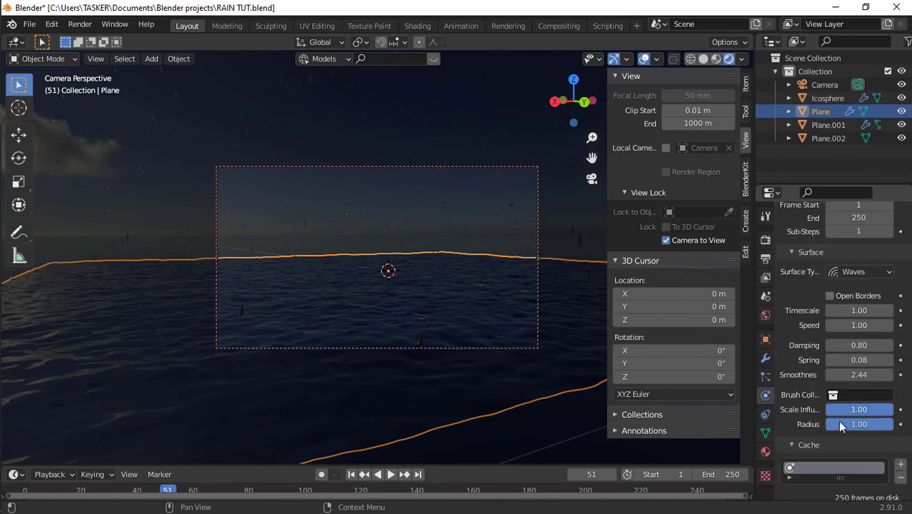
Step: Delete the inner water plane's wave bake and replay the animation from the start in solid and rendered shading
{"action": "left_click", "coordinate": [830, 412]}
{"action": "left_click", "coordinate": [351, 473]}
{"action": "left_click", "coordinate": [703, 59]}
{"action": "key", "text": "space"}
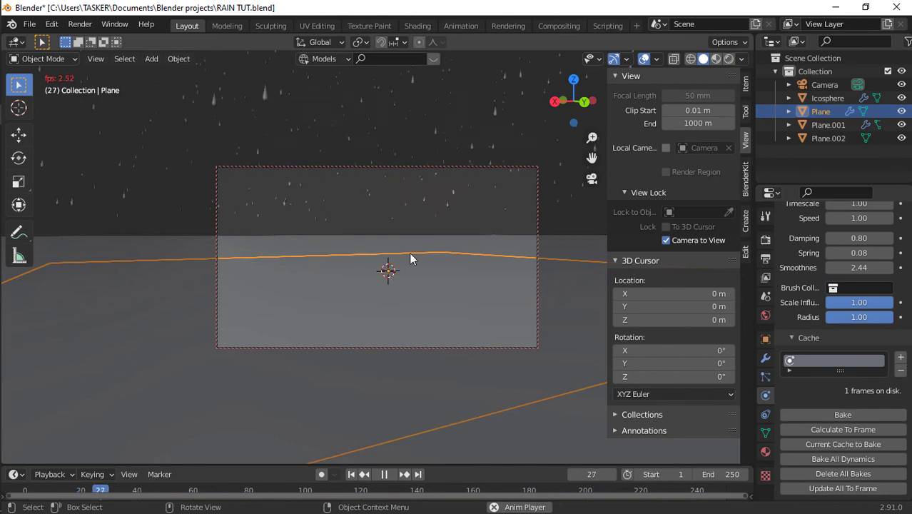
{"action": "key", "text": "space"}
{"action": "left_click", "coordinate": [729, 58]}
{"action": "key", "text": "space"}
{"action": "key", "text": "space"}
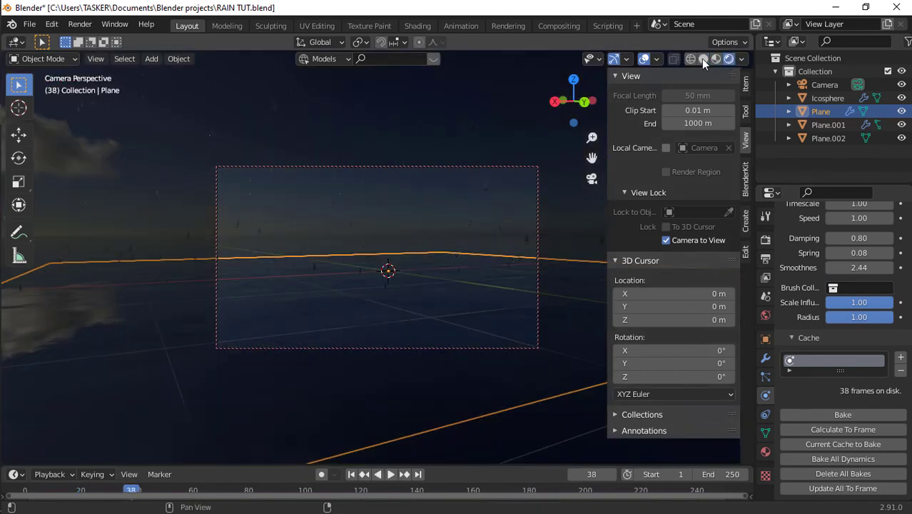
Step: In solid shading, set the rain emitter's brush wave factor to 1.00 and clamp to 0.00, then replay the ripples
{"action": "left_click", "coordinate": [703, 59]}
{"action": "left_click", "coordinate": [828, 125]}
{"action": "left_click_drag", "start_coordinate": [888, 473], "coordinate": [895, 476]}
{"action": "left_click_drag", "start_coordinate": [859, 489], "coordinate": [831, 492]}
{"action": "left_click", "coordinate": [351, 475]}
{"action": "key", "text": "space"}
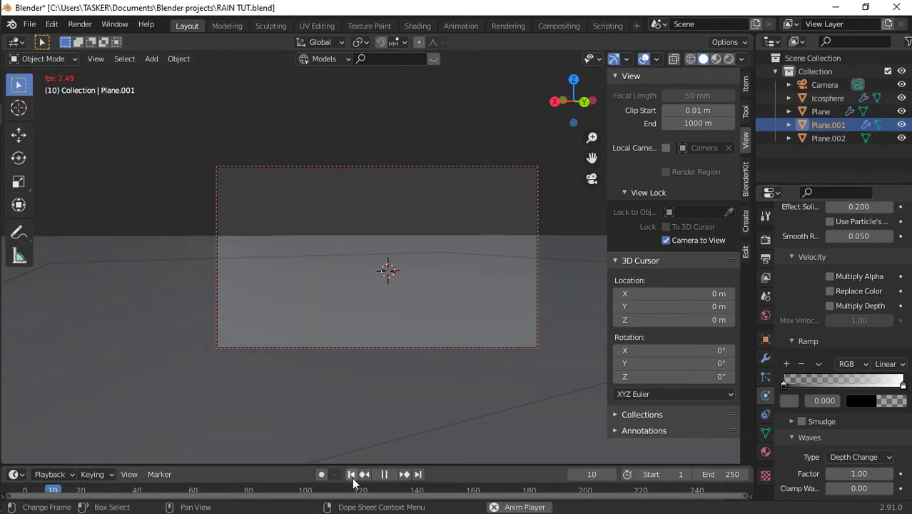
{"action": "left_click", "coordinate": [792, 340]}
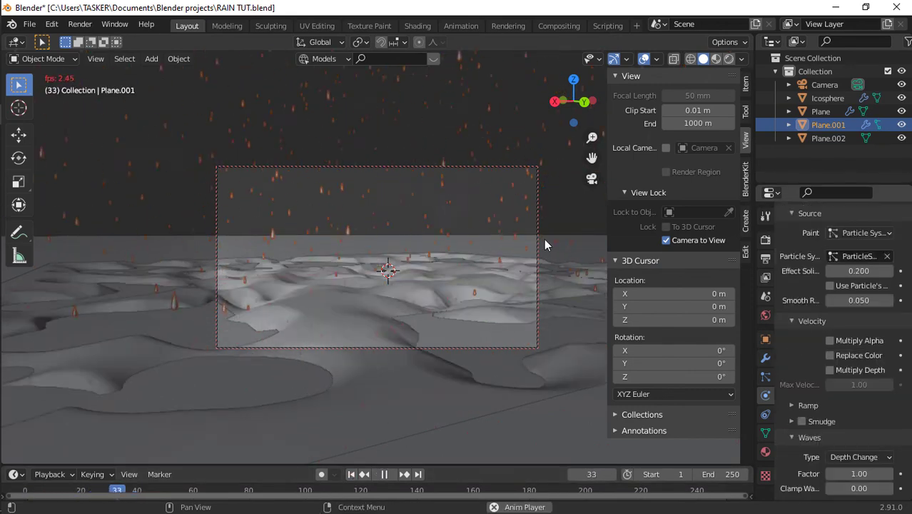
{"action": "key", "text": "space"}
Step: Set the rain emitter's brush wave factor to 2 and replay the animation from the first frame
{"action": "left_click", "coordinate": [874, 474]}
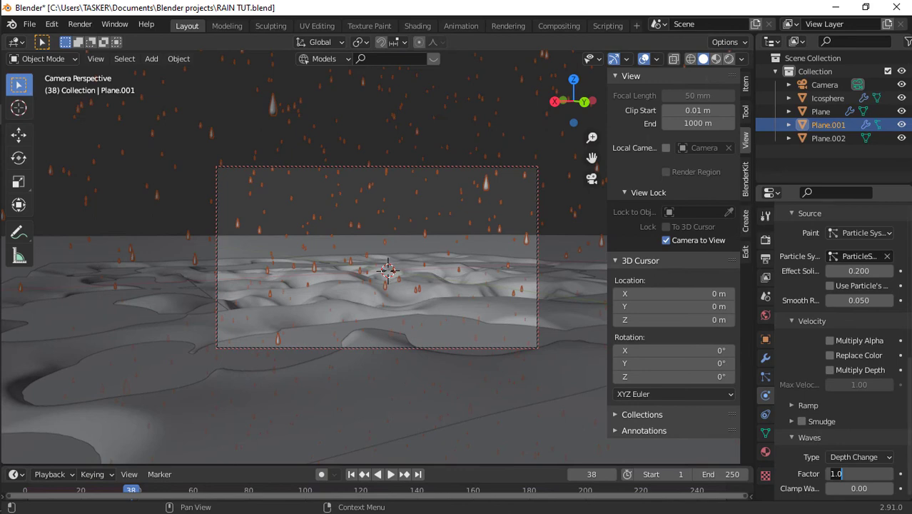
{"action": "type", "text": "2"}
{"action": "key", "text": "Return"}
{"action": "left_click", "coordinate": [350, 475]}
{"action": "key", "text": "space"}
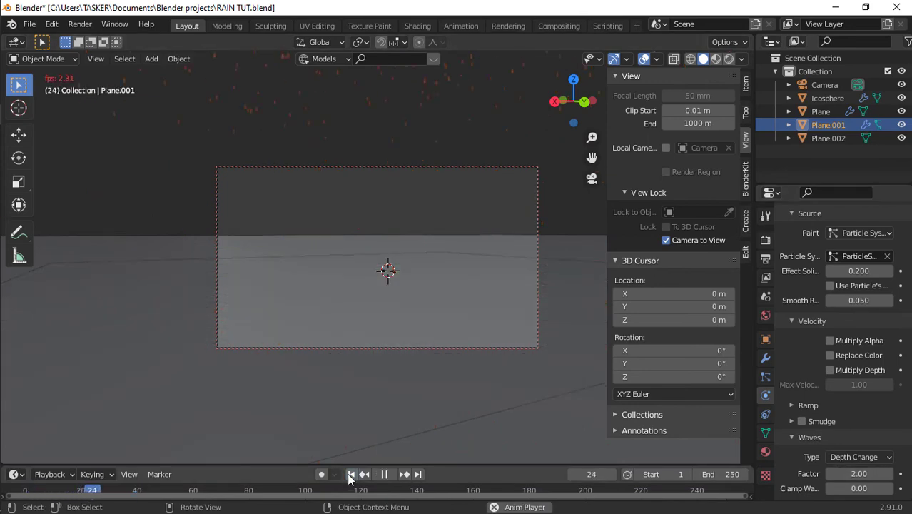
{"action": "key", "text": "space"}
Step: Set the rain emitter's wave clamp to 0.12 and replay the ripples from the start
{"action": "key", "text": "space"}
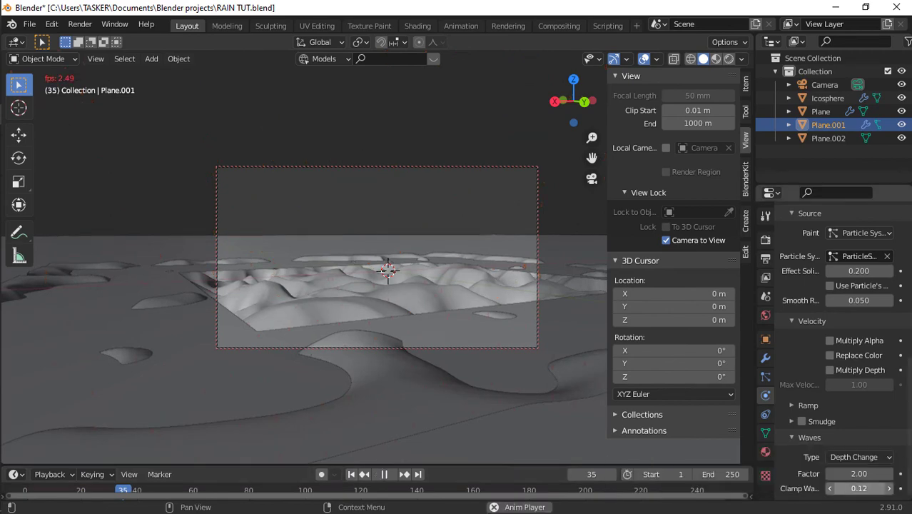
{"action": "left_click", "coordinate": [352, 474]}
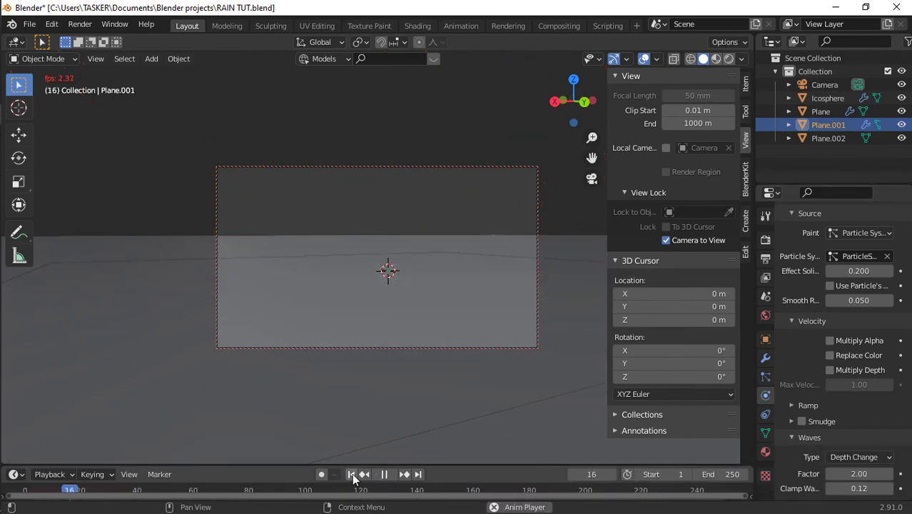
{"action": "key", "text": "Escape"}
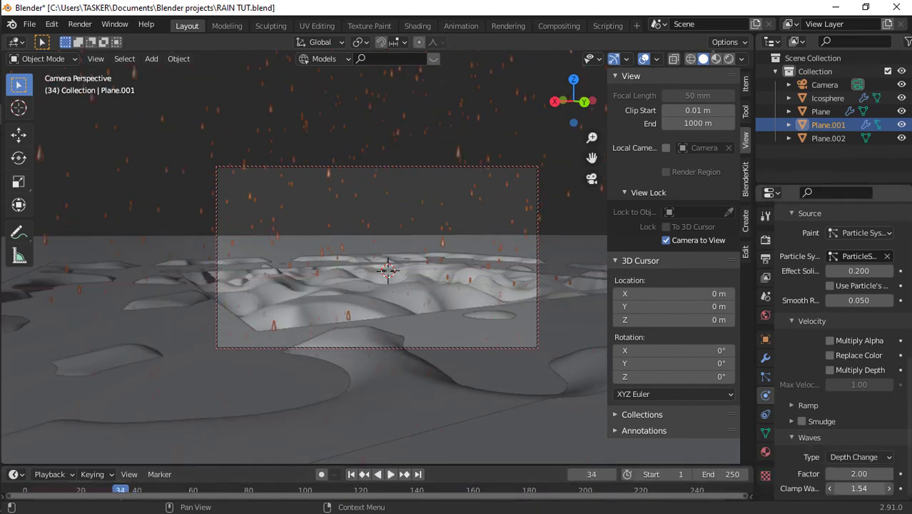
Step: Try a wave factor of 0.10 with a wave clamp of 1.82 on the rain emitter and replay the animation
{"action": "left_click_drag", "start_coordinate": [860, 476], "coordinate": [840, 476]}
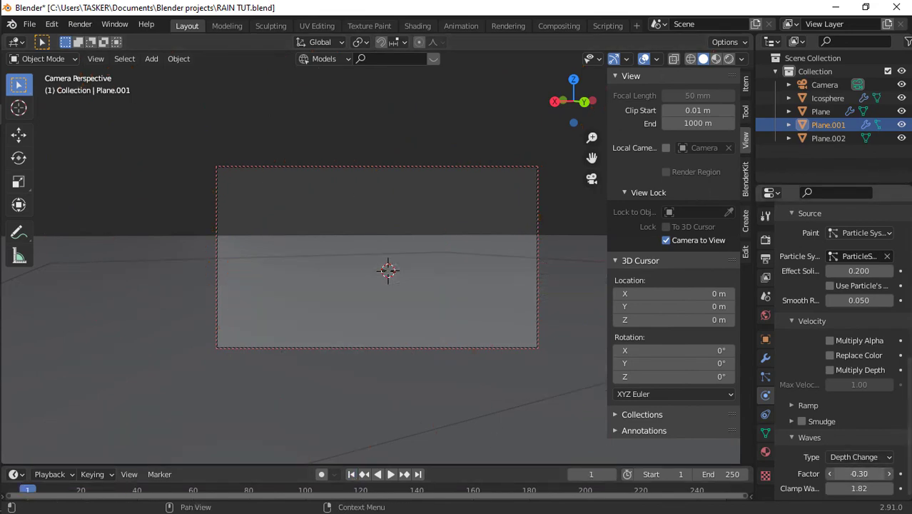
{"action": "key", "text": "space"}
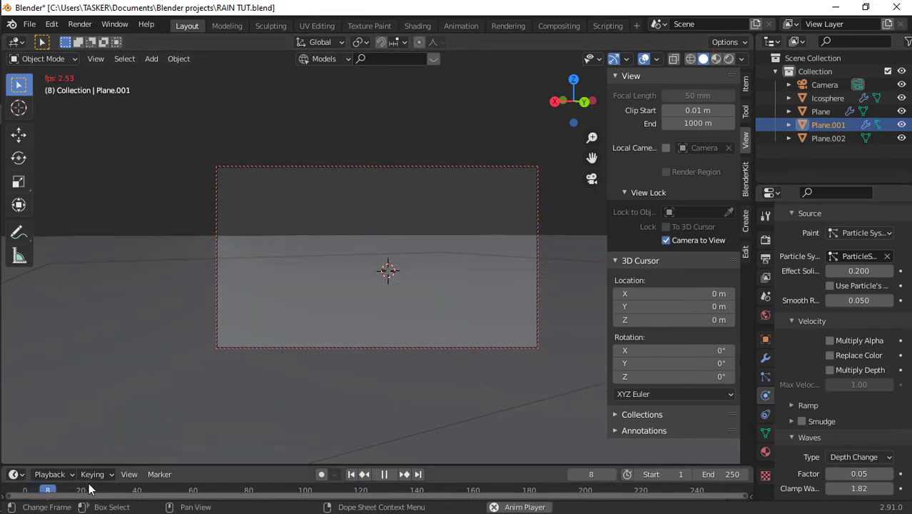
{"action": "left_click", "coordinate": [889, 474]}
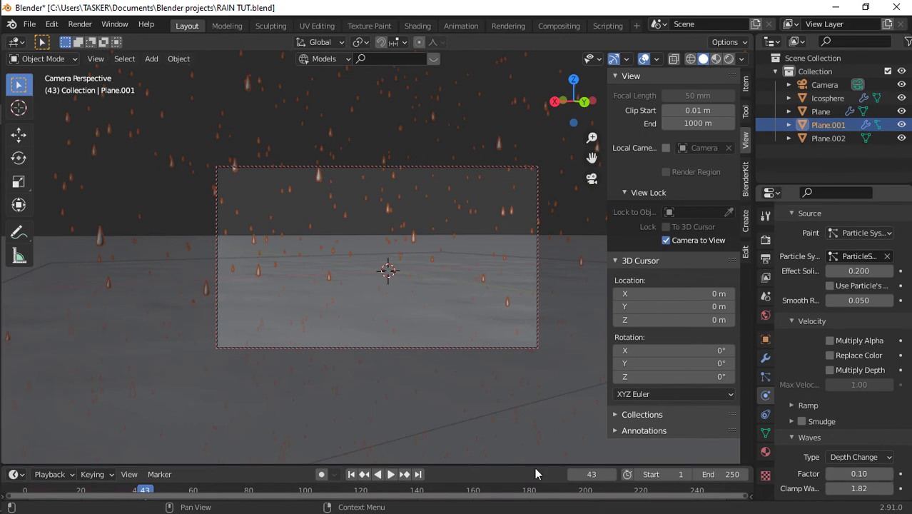
{"action": "key", "text": "space"}
{"action": "left_click", "coordinate": [353, 475]}
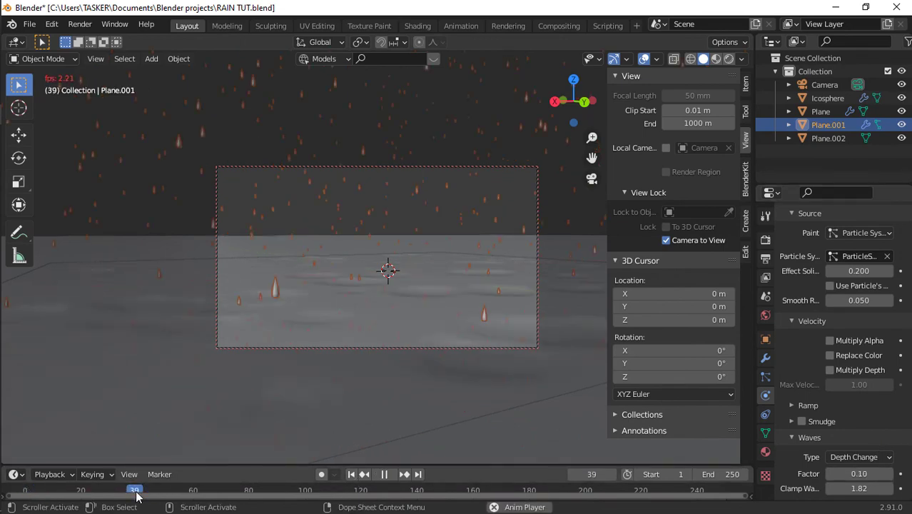
{"action": "key", "text": "space"}
Step: Set the rain emitter's wave clamp to 0.5 and play the animation again to judge the ripples
{"action": "double_click", "coordinate": [859, 488]}
{"action": "type", "text": "0.1"}
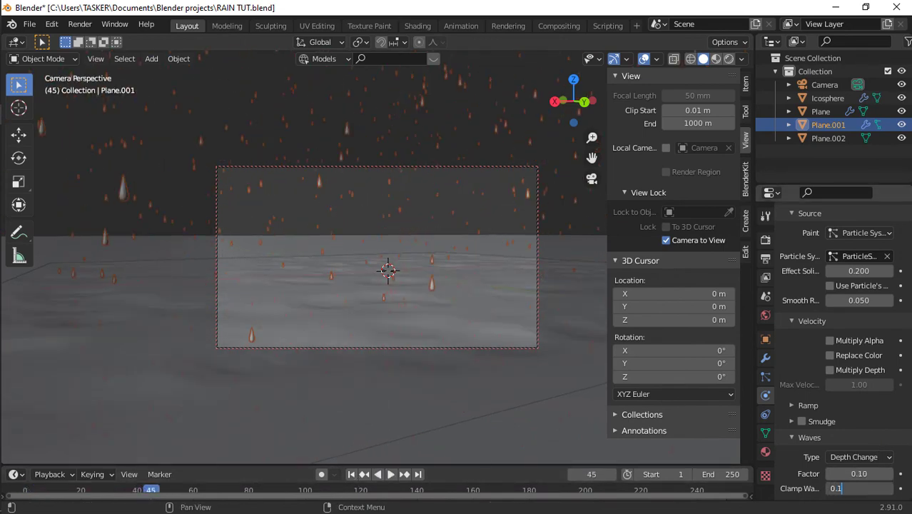
{"action": "key", "text": "BackSpace"}
{"action": "key", "text": "BackSpace"}
{"action": "type", "text": ".5"}
{"action": "key", "text": "Return"}
{"action": "left_click", "coordinate": [352, 474]}
{"action": "key", "text": "space"}
{"action": "left_click", "coordinate": [133, 491]}
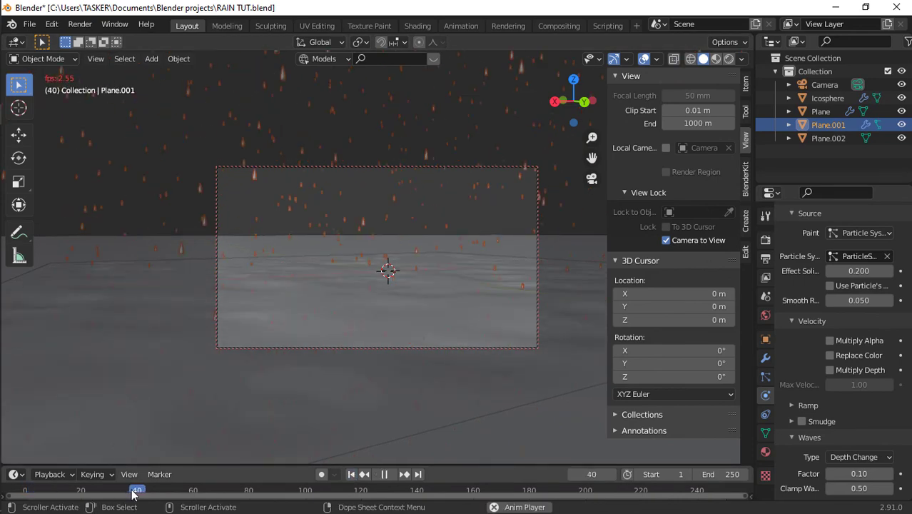
{"action": "key", "text": "space"}
Step: Raise the rain emitter's wave factor to 0.20 and replay the animation from the start
{"action": "left_click", "coordinate": [889, 474]}
{"action": "left_click", "coordinate": [889, 474]}
{"action": "left_click", "coordinate": [351, 474]}
{"action": "key", "text": "space"}
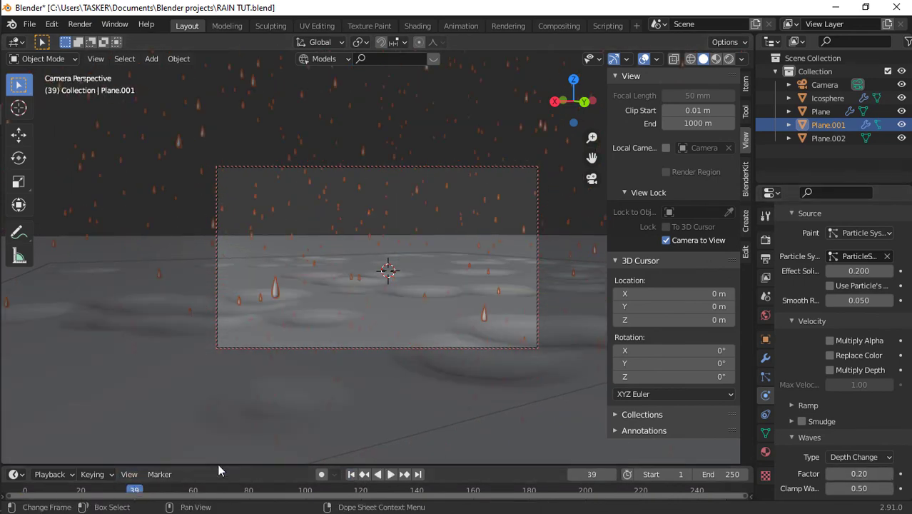
Step: In rendered shading, set the rain emitter's wave factor to 0.05 and wave clamp to 0.00, then replay from the start
{"action": "left_click", "coordinate": [729, 60]}
{"action": "left_click", "coordinate": [829, 473]}
{"action": "left_click", "coordinate": [829, 474]}
{"action": "left_click", "coordinate": [829, 474]}
{"action": "left_click_drag", "start_coordinate": [861, 489], "coordinate": [821, 489]}
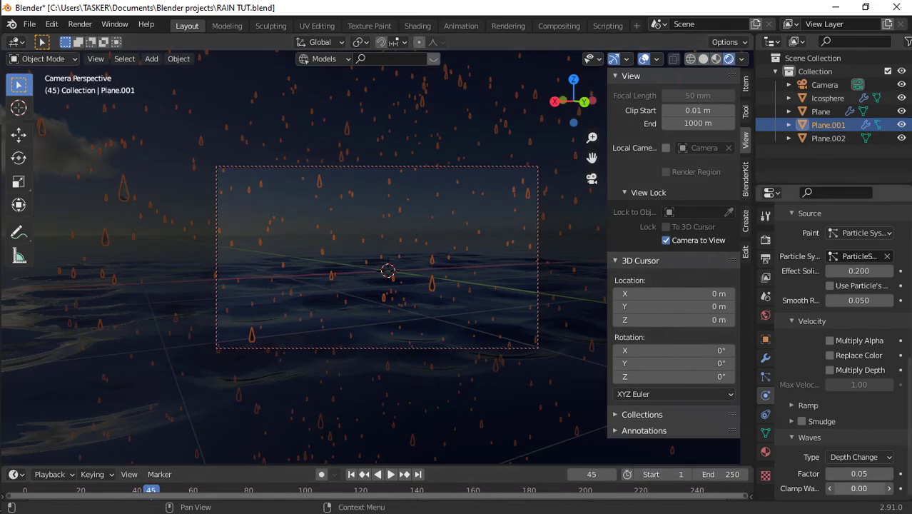
{"action": "key", "text": "space"}
{"action": "left_click", "coordinate": [351, 474]}
{"action": "left_click", "coordinate": [703, 60]}
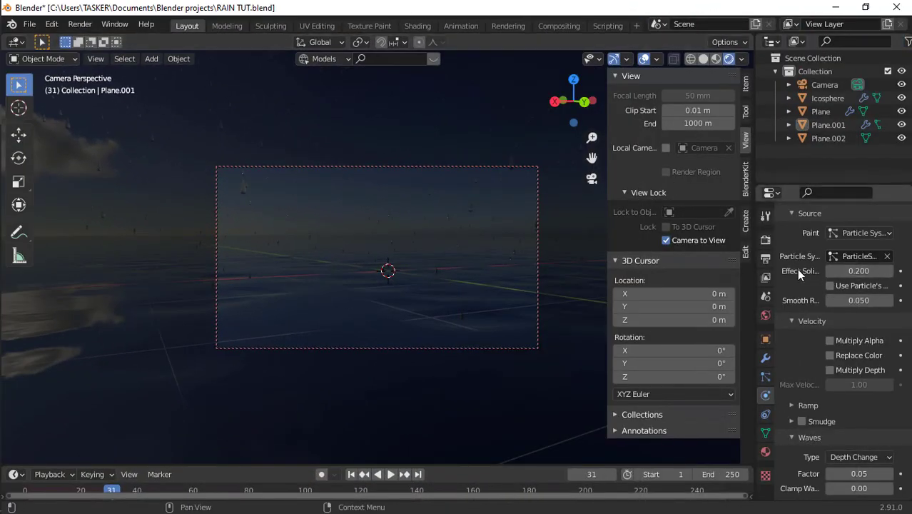
Step: Look over the rain emitter's Dynamic Paint brush settings, including its Smudge options
{"action": "scroll", "coordinate": [797, 269], "scroll_direction": "up", "scroll_amount": 10}
{"action": "scroll", "coordinate": [796, 269], "scroll_direction": "down", "scroll_amount": 7}
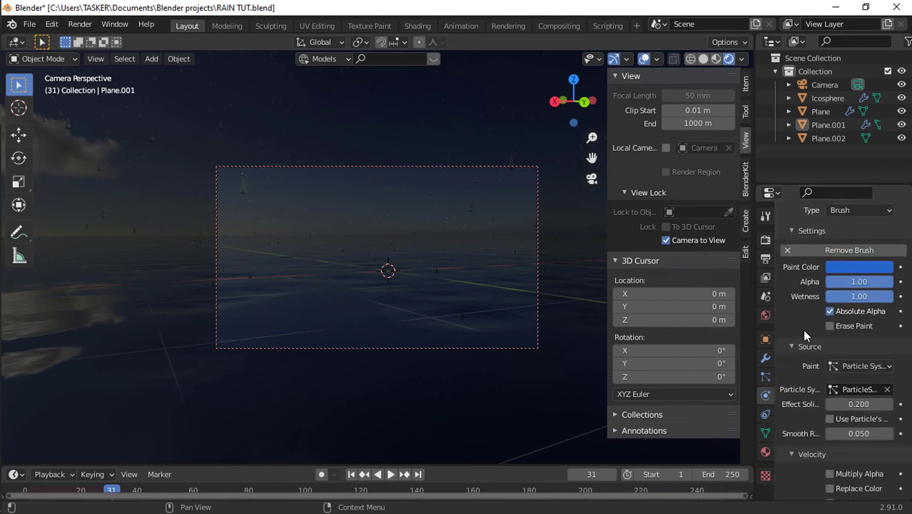
{"action": "scroll", "coordinate": [862, 326], "scroll_direction": "down", "scroll_amount": 1}
{"action": "scroll", "coordinate": [862, 327], "scroll_direction": "down", "scroll_amount": 4}
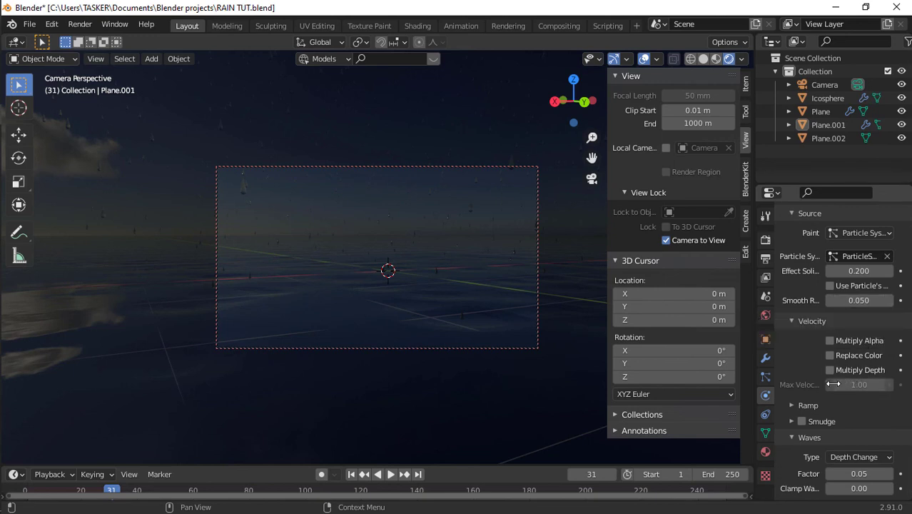
{"action": "left_click", "coordinate": [823, 421]}
{"action": "scroll", "coordinate": [818, 410], "scroll_direction": "down", "scroll_amount": 1}
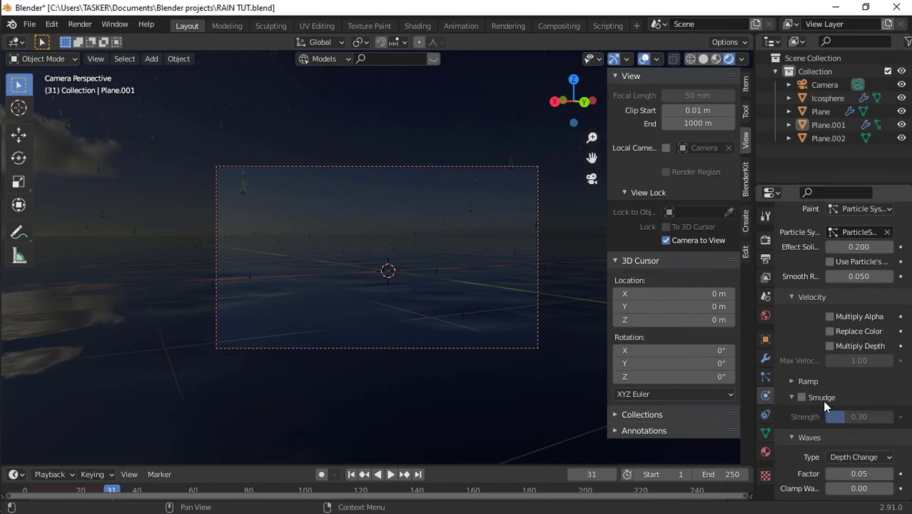
{"action": "scroll", "coordinate": [844, 477], "scroll_direction": "up", "scroll_amount": 10}
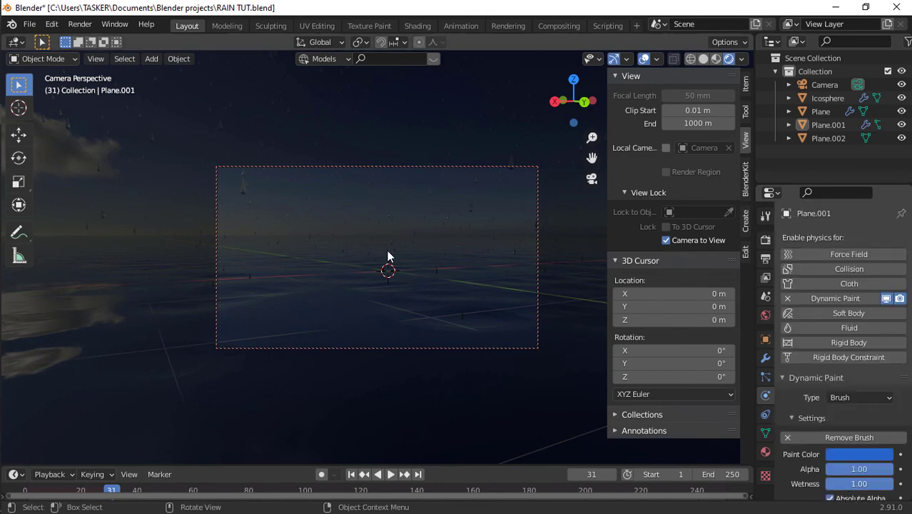
Step: Examine the inner water plane from outside and inside the camera view and review its canvas wave and cache settings
{"action": "left_click", "coordinate": [821, 111]}
{"action": "left_click", "coordinate": [591, 179]}
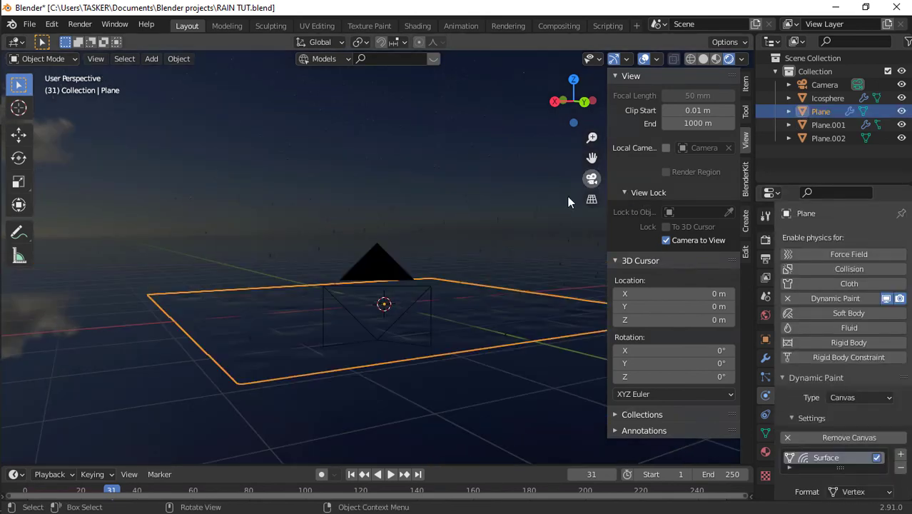
{"action": "scroll", "coordinate": [501, 288], "scroll_direction": "up", "scroll_amount": 2}
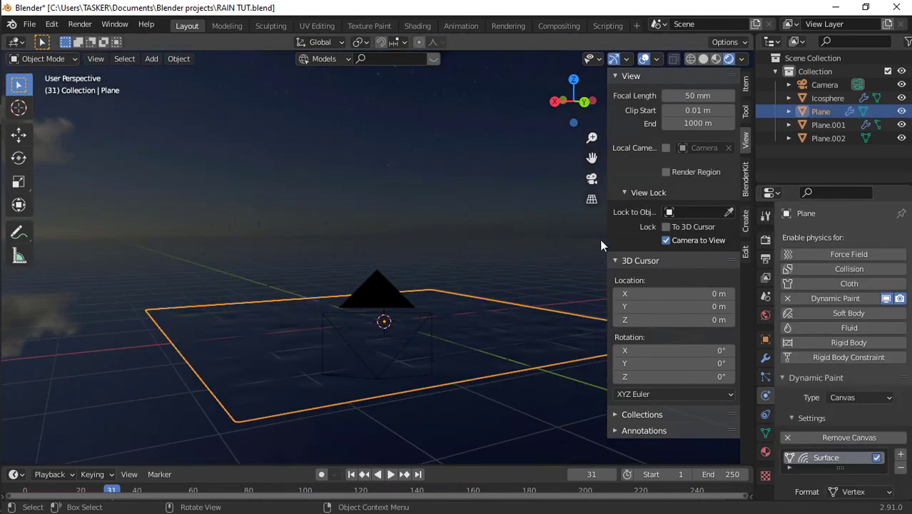
{"action": "left_click", "coordinate": [591, 178]}
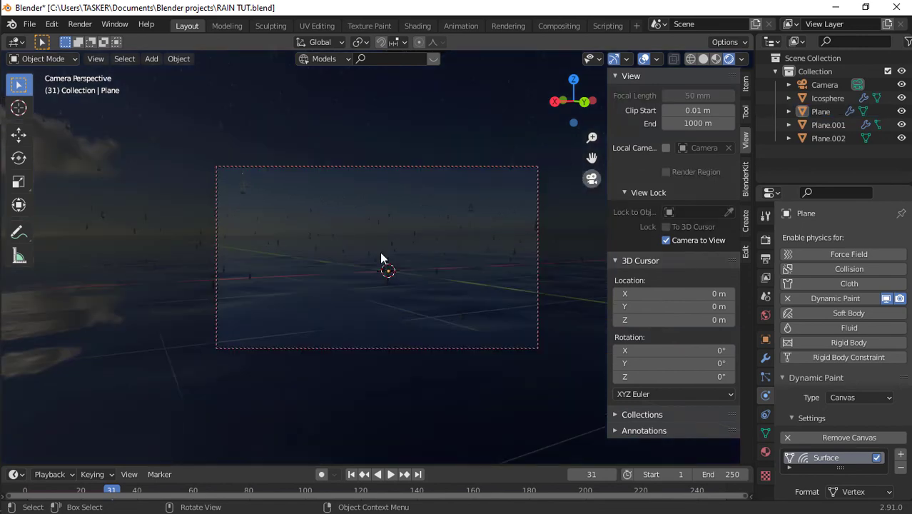
{"action": "left_click", "coordinate": [362, 270]}
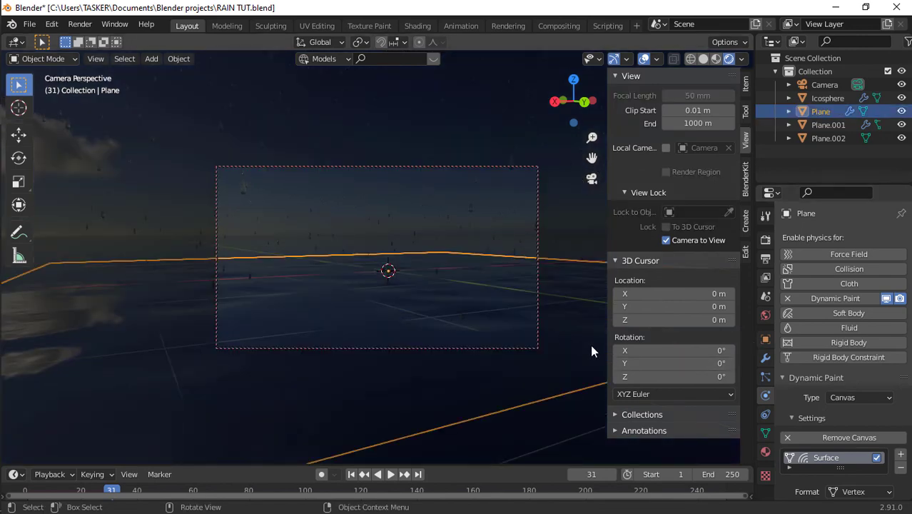
{"action": "scroll", "coordinate": [842, 357], "scroll_direction": "down", "scroll_amount": 10}
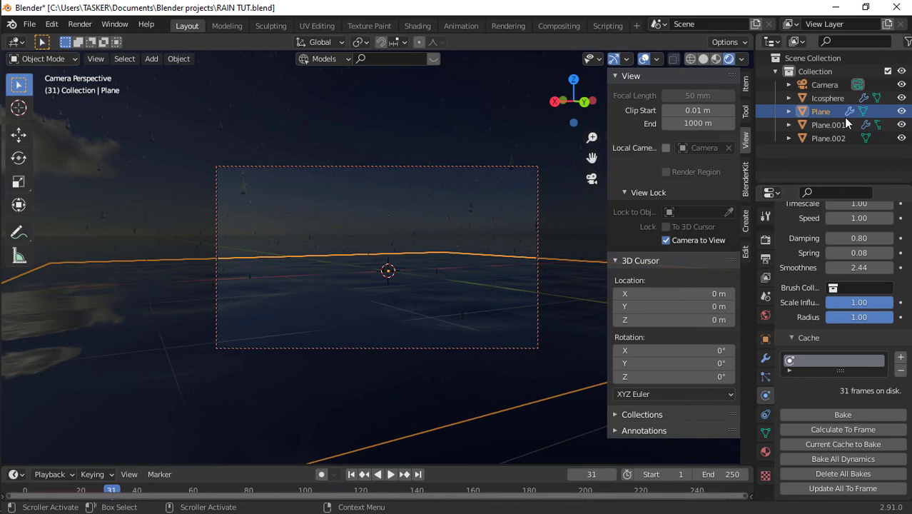
Step: Check the physics settings of the camera and raindrop, then review the rain emitter's brush source, velocity and wave settings
{"action": "left_click", "coordinate": [827, 85]}
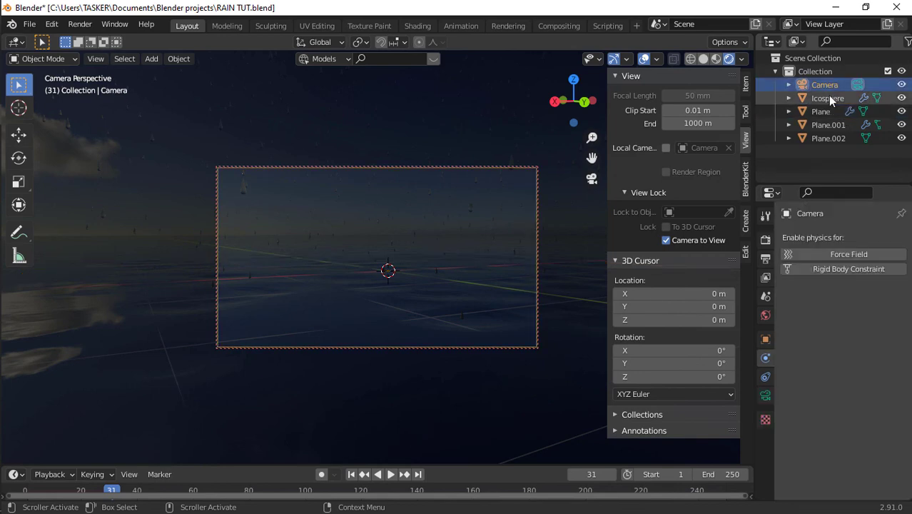
{"action": "left_click", "coordinate": [828, 98]}
{"action": "left_click", "coordinate": [833, 126]}
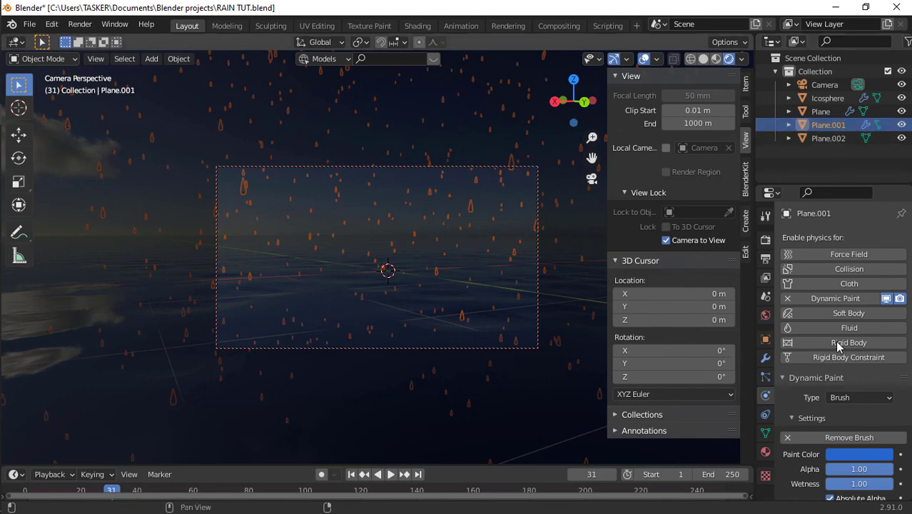
{"action": "scroll", "coordinate": [839, 347], "scroll_direction": "down", "scroll_amount": 10}
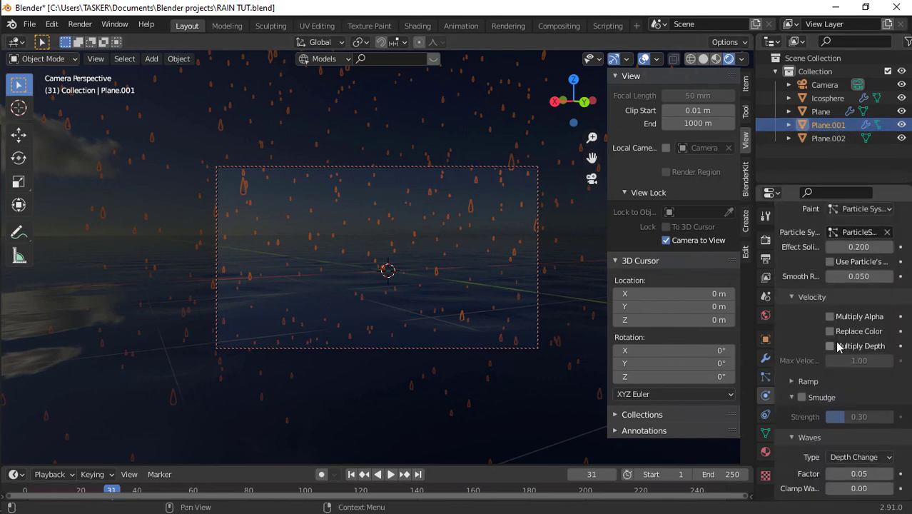